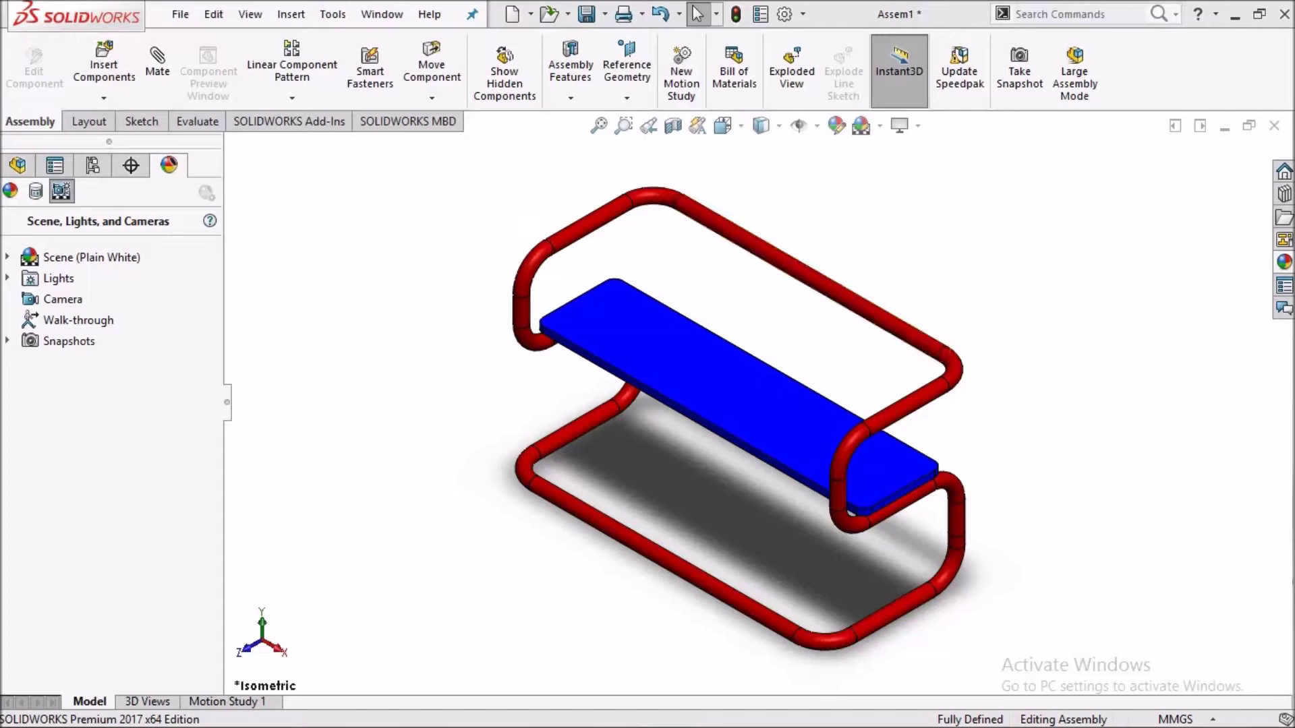
Orbit the bench assembly, then return it to the isometric view.
{"action": "scroll", "coordinate": [802, 413], "scroll_direction": "up", "scroll_amount": 2}
{"action": "scroll", "coordinate": [777, 412], "scroll_direction": "down", "scroll_amount": 3}
{"action": "scroll", "coordinate": [775, 414], "scroll_direction": "down", "scroll_amount": 2}
{"action": "scroll", "coordinate": [775, 411], "scroll_direction": "up", "scroll_amount": 2}
{"action": "mouse_move", "coordinate": [774, 411]}
{"action": "middle_mouse_down"}
{"action": "mouse_move", "coordinate": [955, 405]}
{"action": "mouse_move", "coordinate": [1066, 443]}
{"action": "mouse_move", "coordinate": [1041, 448]}
{"action": "mouse_move", "coordinate": [913, 405]}
{"action": "mouse_move", "coordinate": [847, 286]}
{"action": "mouse_move", "coordinate": [905, 243]}
{"action": "mouse_move", "coordinate": [1023, 253]}
{"action": "mouse_move", "coordinate": [896, 356]}
{"action": "mouse_move", "coordinate": [766, 398]}
{"action": "mouse_move", "coordinate": [772, 454]}
{"action": "mouse_move", "coordinate": [729, 439]}
{"action": "mouse_move", "coordinate": [754, 431]}
{"action": "mouse_move", "coordinate": [719, 422]}
{"action": "mouse_move", "coordinate": [731, 385]}
{"action": "mouse_move", "coordinate": [913, 378]}
{"action": "mouse_move", "coordinate": [772, 384]}
{"action": "mouse_move", "coordinate": [726, 416]}
{"action": "mouse_move", "coordinate": [738, 436]}
{"action": "mouse_move", "coordinate": [673, 453]}
{"action": "mouse_move", "coordinate": [702, 456]}
{"action": "middle_mouse_up"}
{"action": "key", "text": "space"}
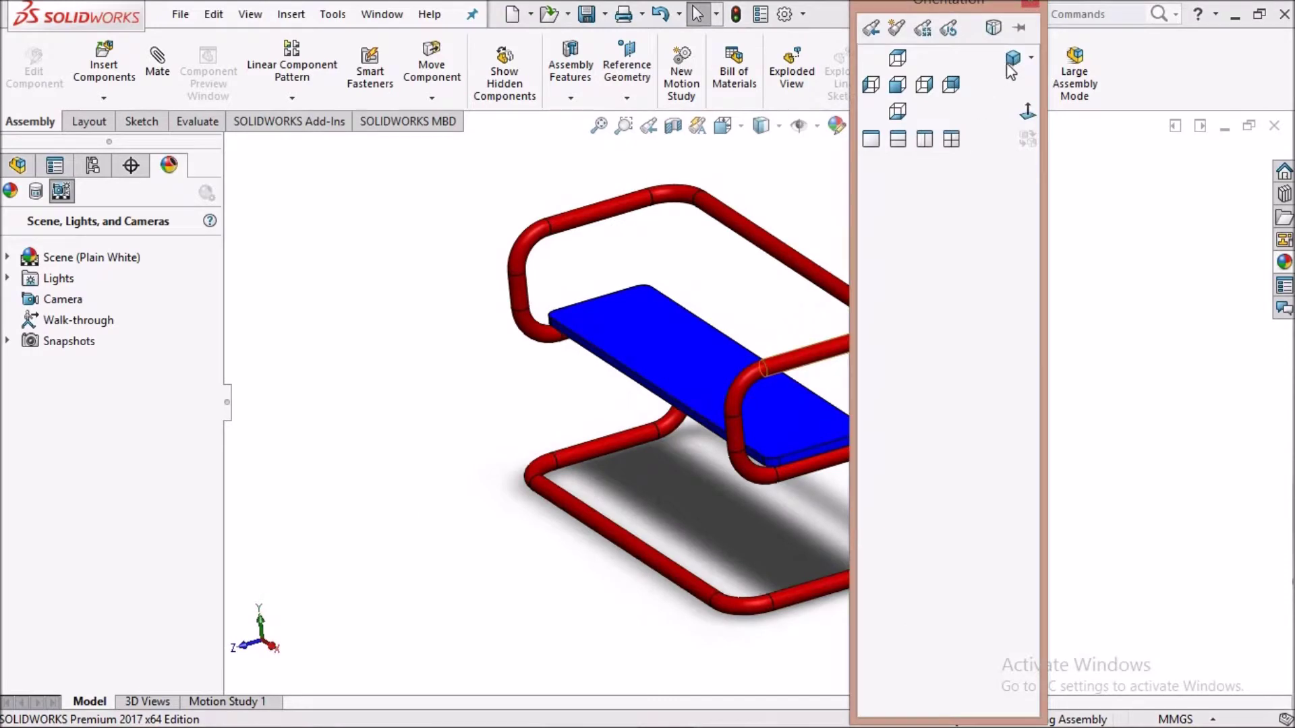
{"action": "left_click", "coordinate": [1013, 57]}
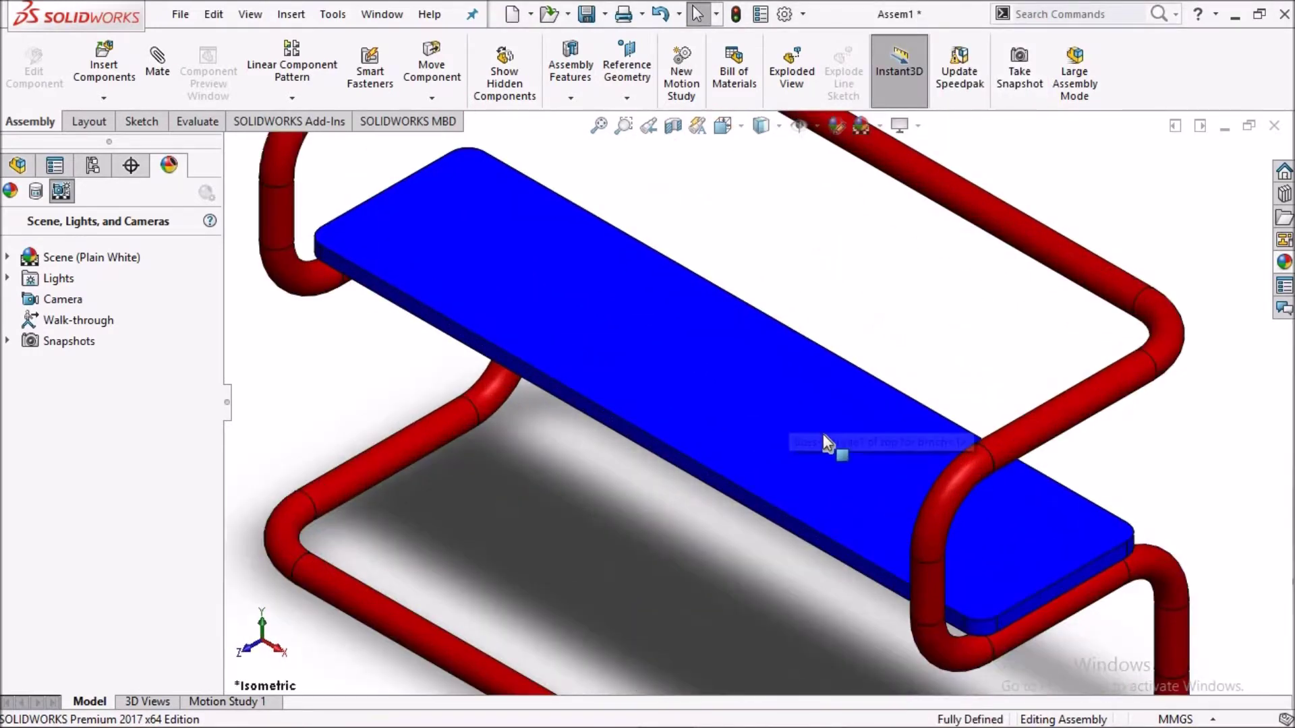
{"action": "scroll", "coordinate": [823, 435], "scroll_direction": "down", "scroll_amount": 3}
{"action": "scroll", "coordinate": [821, 439], "scroll_direction": "up", "scroll_amount": 4}
{"action": "scroll", "coordinate": [706, 394], "scroll_direction": "down", "scroll_amount": 4}
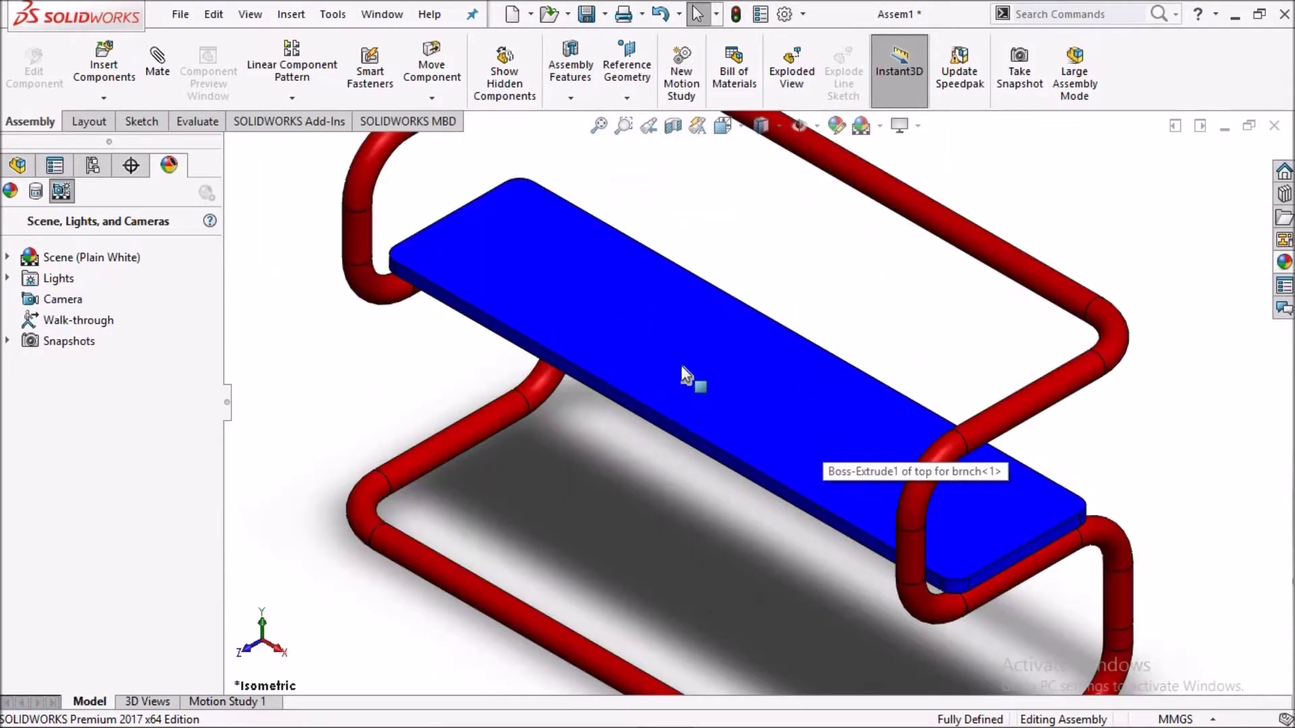
{"action": "scroll", "coordinate": [681, 366], "scroll_direction": "down", "scroll_amount": 2}
{"action": "scroll", "coordinate": [751, 424], "scroll_direction": "up", "scroll_amount": 4}
Orbit to inspect the bench from underneath, then snap back to isometric.
{"action": "middle_click_drag", "start_coordinate": [847, 404], "coordinate": [878, 413]}
{"action": "scroll", "coordinate": [933, 480], "scroll_direction": "down", "scroll_amount": 4}
{"action": "mouse_move", "coordinate": [945, 491]}
{"action": "middle_mouse_down"}
{"action": "mouse_move", "coordinate": [948, 362]}
{"action": "mouse_move", "coordinate": [994, 318]}
{"action": "mouse_move", "coordinate": [940, 396]}
{"action": "mouse_move", "coordinate": [971, 492]}
{"action": "mouse_move", "coordinate": [961, 467]}
{"action": "middle_mouse_up"}
{"action": "scroll", "coordinate": [961, 467], "scroll_direction": "up", "scroll_amount": 3}
{"action": "scroll", "coordinate": [928, 520], "scroll_direction": "up", "scroll_amount": 3}
{"action": "mouse_move", "coordinate": [931, 535]}
{"action": "middle_mouse_down"}
{"action": "mouse_move", "coordinate": [814, 459]}
{"action": "mouse_move", "coordinate": [830, 497]}
{"action": "mouse_move", "coordinate": [994, 477]}
{"action": "mouse_move", "coordinate": [994, 497]}
{"action": "mouse_move", "coordinate": [879, 503]}
{"action": "mouse_move", "coordinate": [835, 529]}
{"action": "mouse_move", "coordinate": [870, 524]}
{"action": "mouse_move", "coordinate": [836, 515]}
{"action": "mouse_move", "coordinate": [848, 539]}
{"action": "middle_mouse_up"}
{"action": "key", "text": "space"}
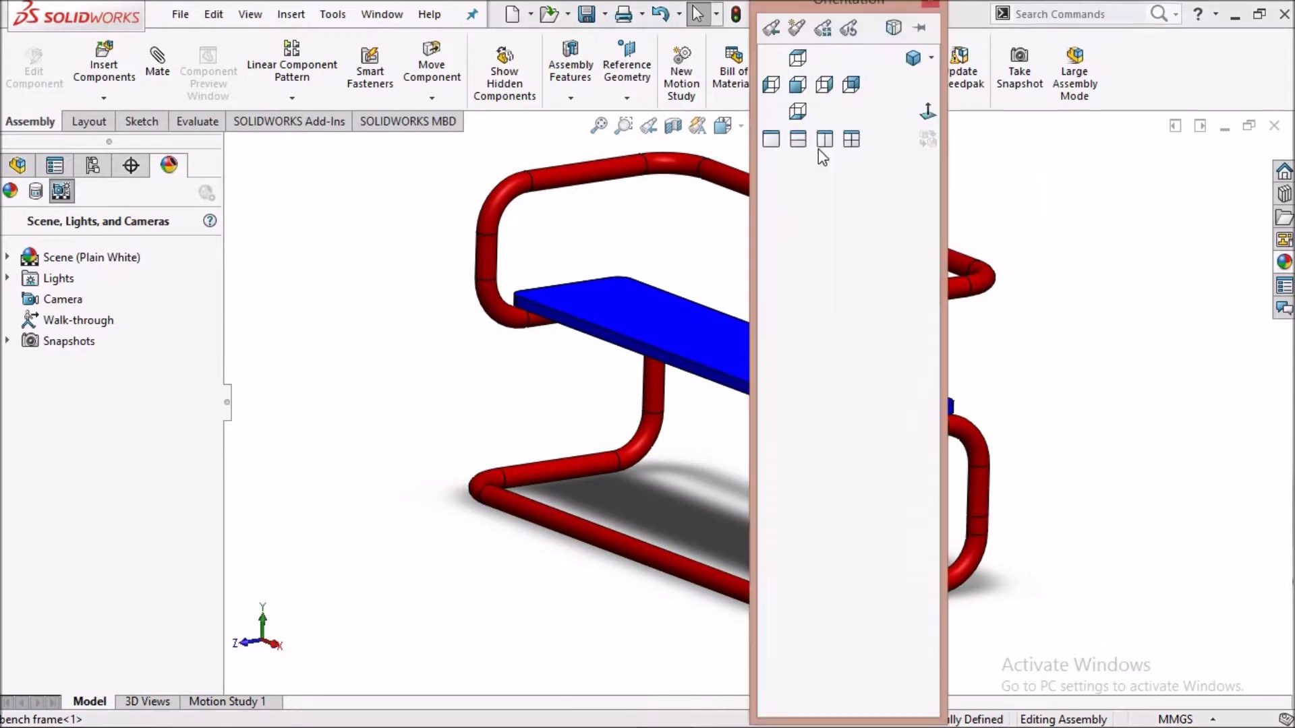
{"action": "left_click", "coordinate": [912, 57]}
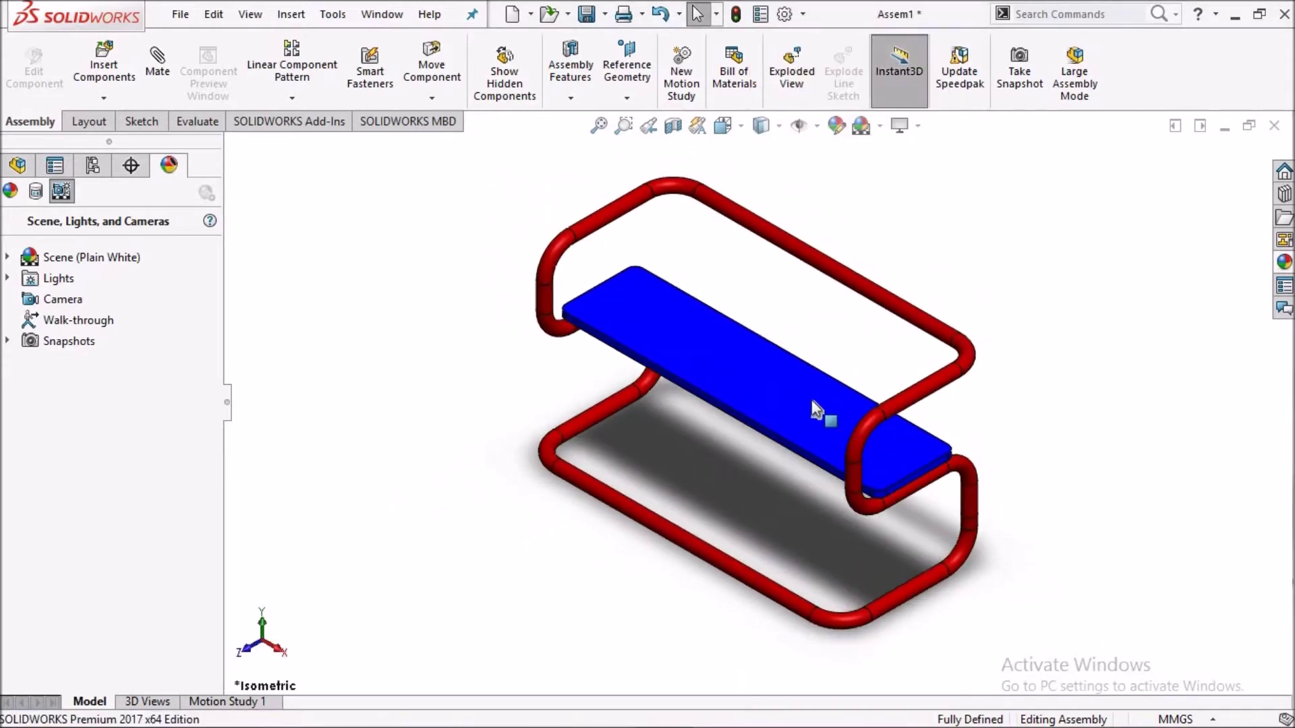
{"action": "scroll", "coordinate": [824, 414], "scroll_direction": "down", "scroll_amount": 3}
{"action": "scroll", "coordinate": [793, 313], "scroll_direction": "up", "scroll_amount": 2}
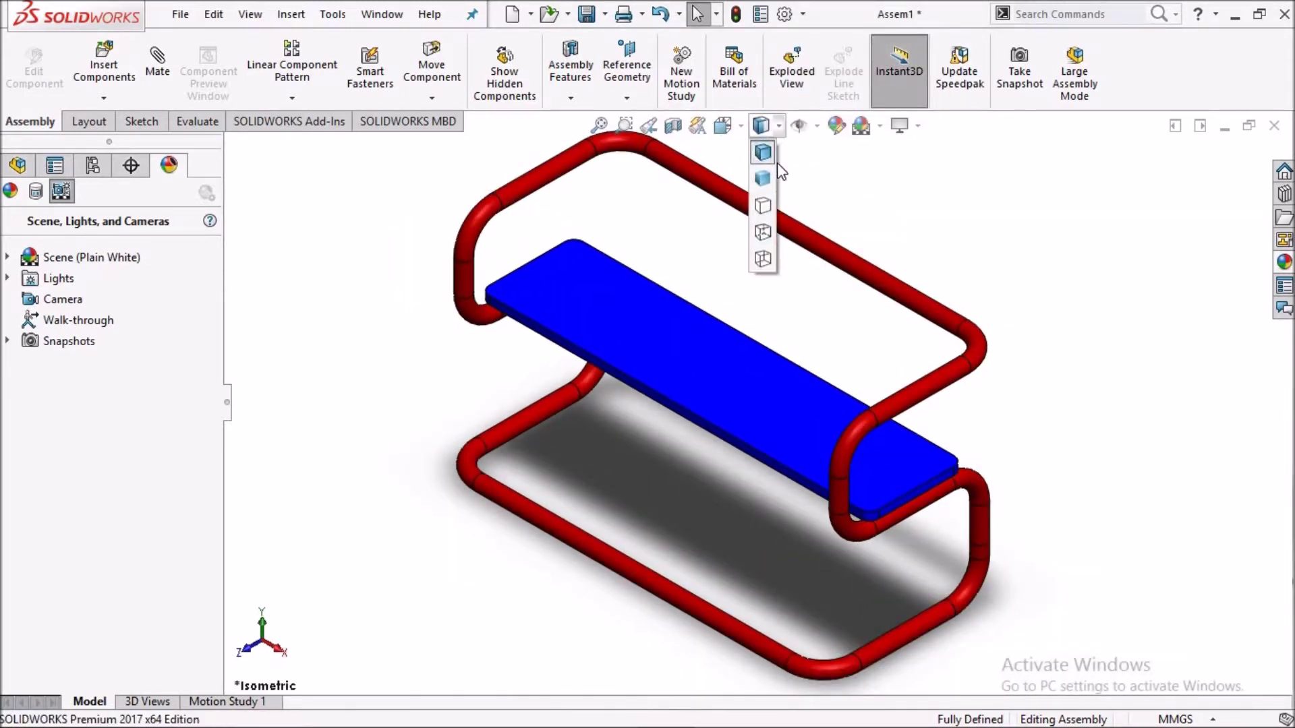
Show the bench shaded without edge lines and start a new Part document.
{"action": "left_click", "coordinate": [770, 176]}
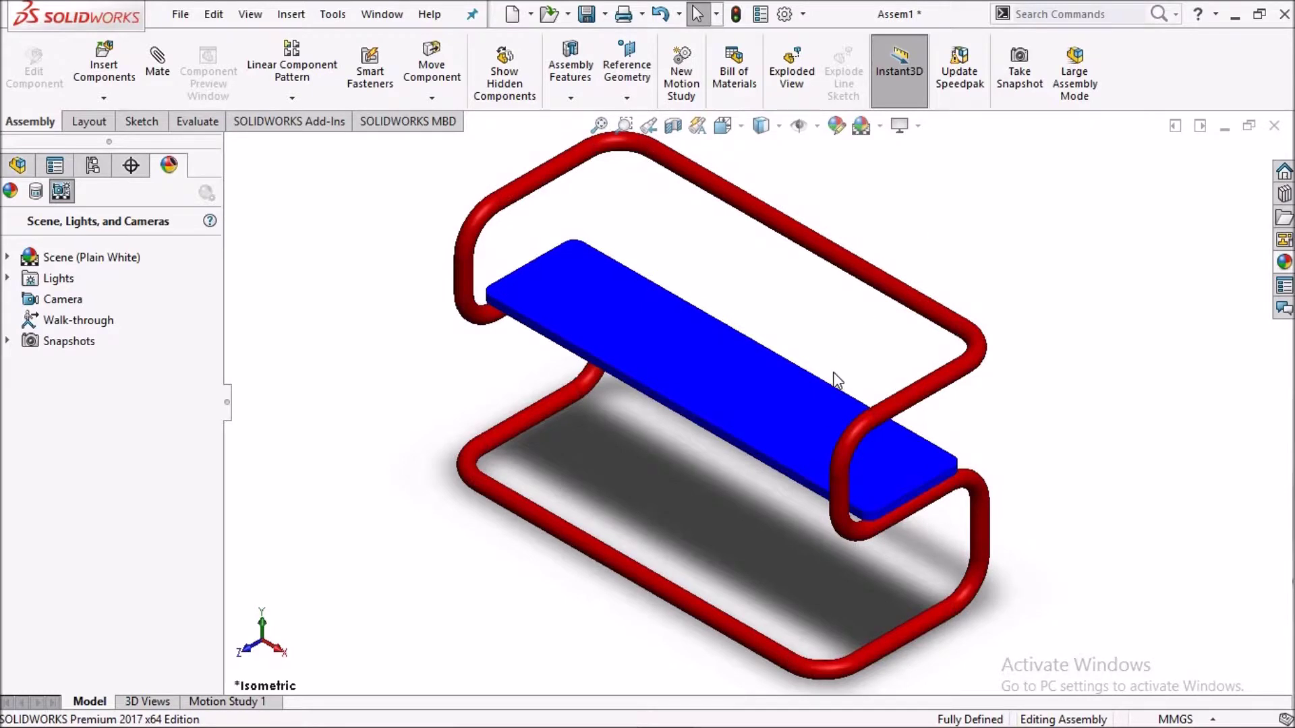
{"action": "scroll", "coordinate": [809, 376], "scroll_direction": "up", "scroll_amount": 2}
{"action": "scroll", "coordinate": [781, 405], "scroll_direction": "down", "scroll_amount": 3}
{"action": "scroll", "coordinate": [780, 409], "scroll_direction": "up", "scroll_amount": 3}
{"action": "scroll", "coordinate": [780, 409], "scroll_direction": "down", "scroll_amount": 1}
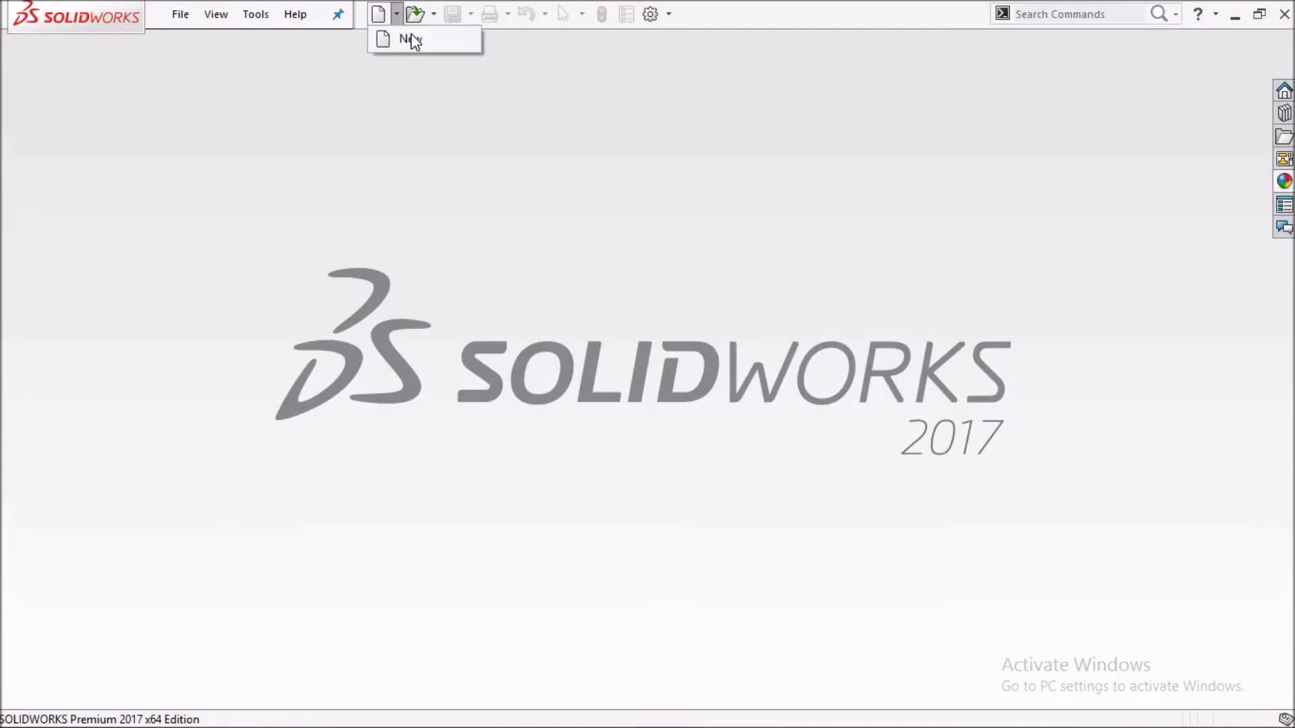
{"action": "left_click", "coordinate": [410, 40]}
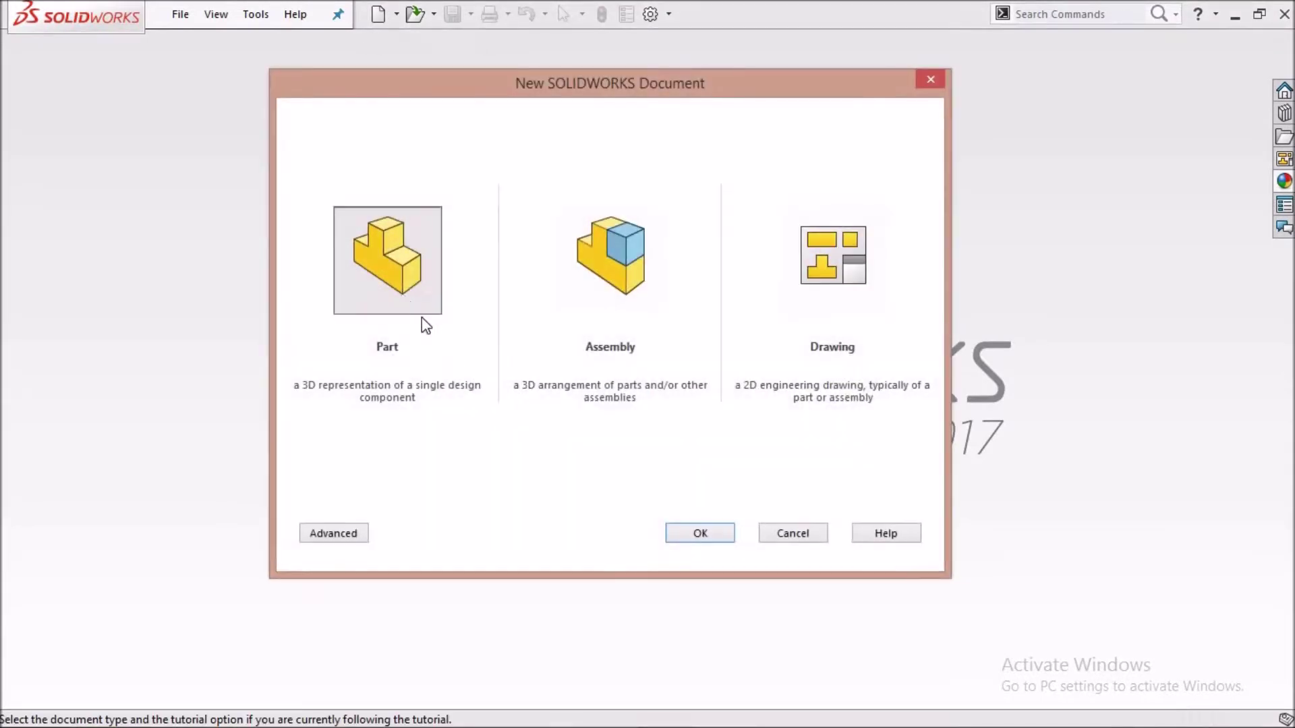
Create the new part with a Plain White scene and start a 3D sketch.
{"action": "left_click", "coordinate": [708, 534]}
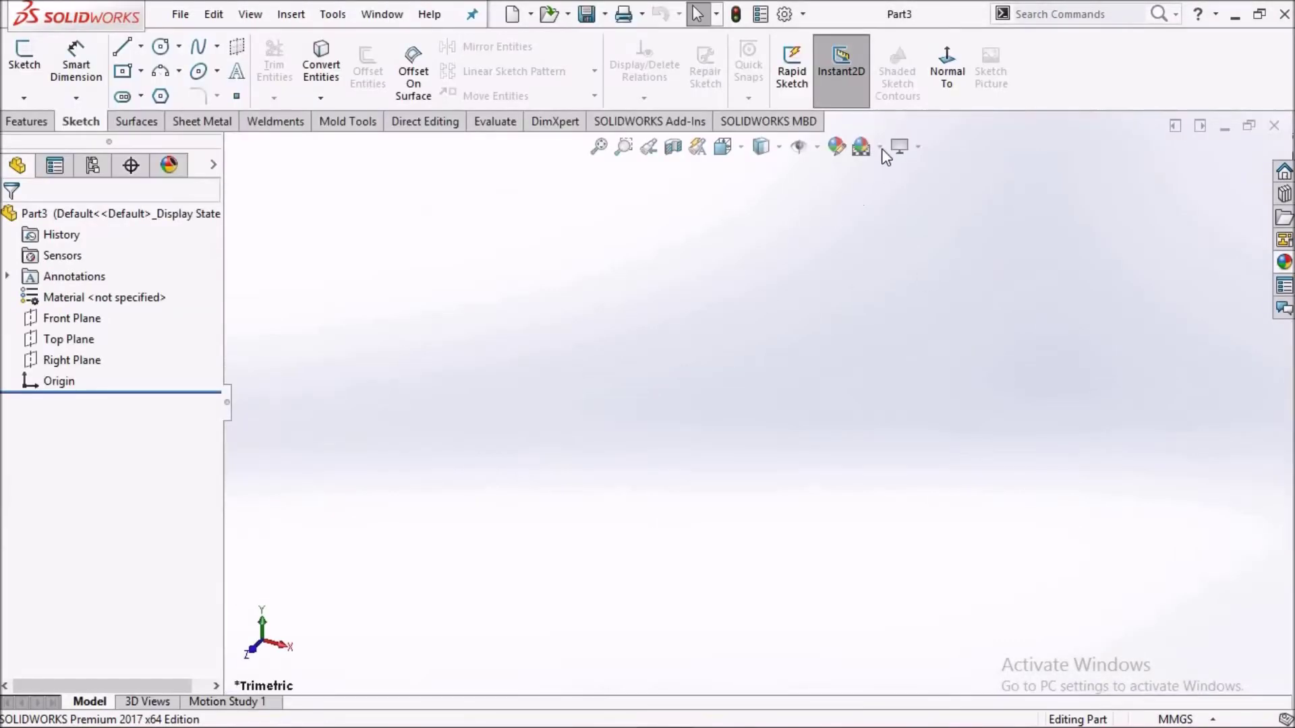
{"action": "left_click", "coordinate": [880, 148]}
{"action": "left_click", "coordinate": [897, 195]}
{"action": "left_click", "coordinate": [24, 98]}
{"action": "left_click", "coordinate": [31, 142]}
Draw the first frame lines from the origin: base, diagonal and vertical segments.
{"action": "left_click", "coordinate": [748, 403]}
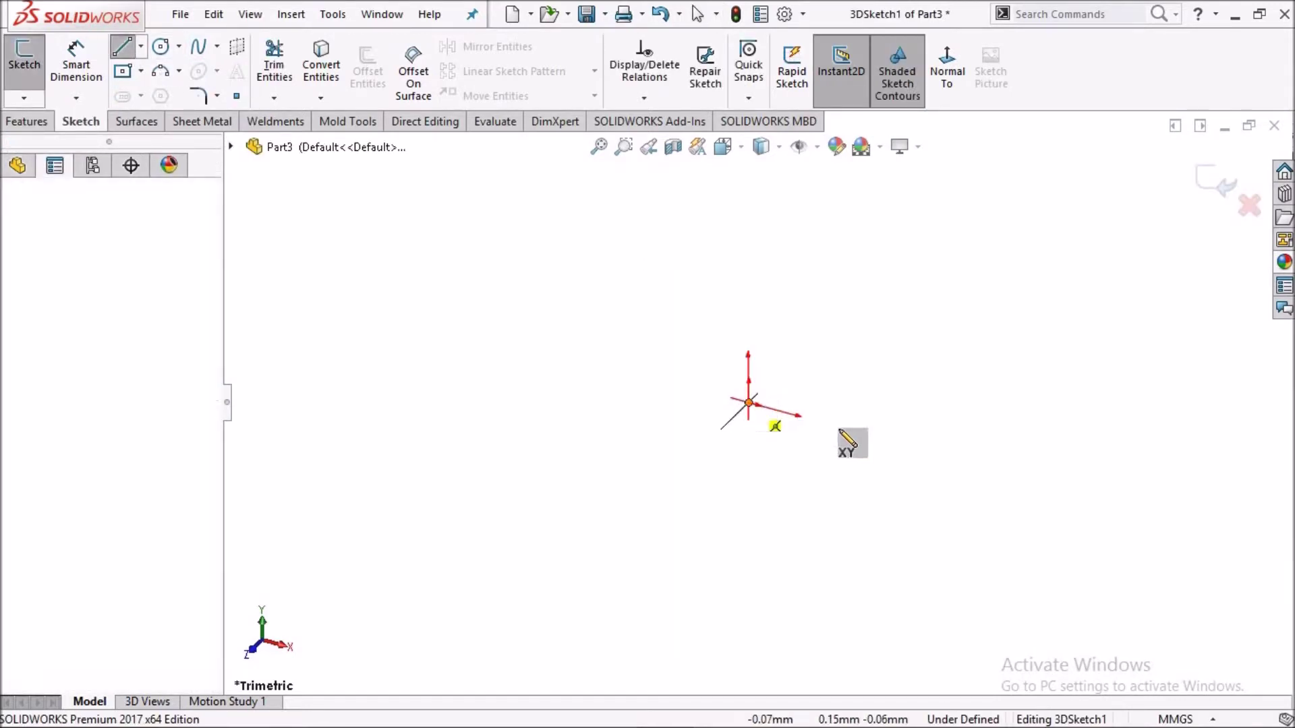
{"action": "left_click", "coordinate": [1074, 491]}
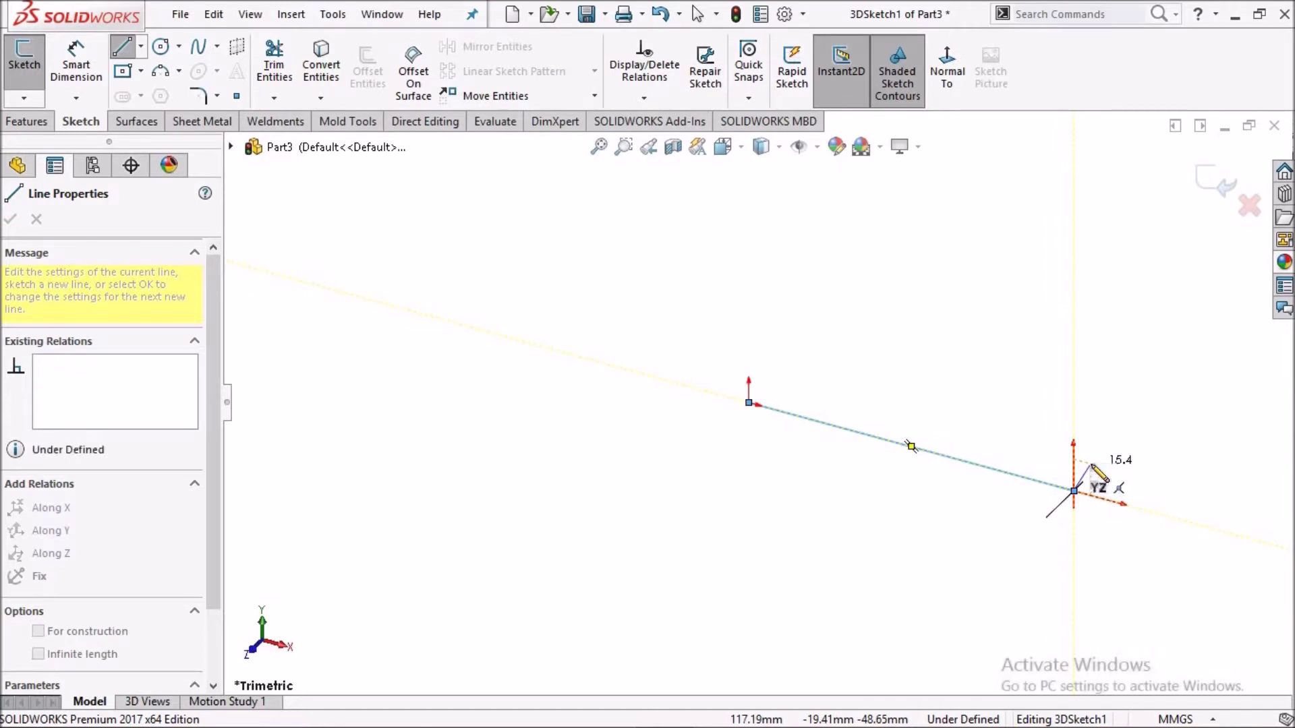
{"action": "left_click", "coordinate": [1175, 393]}
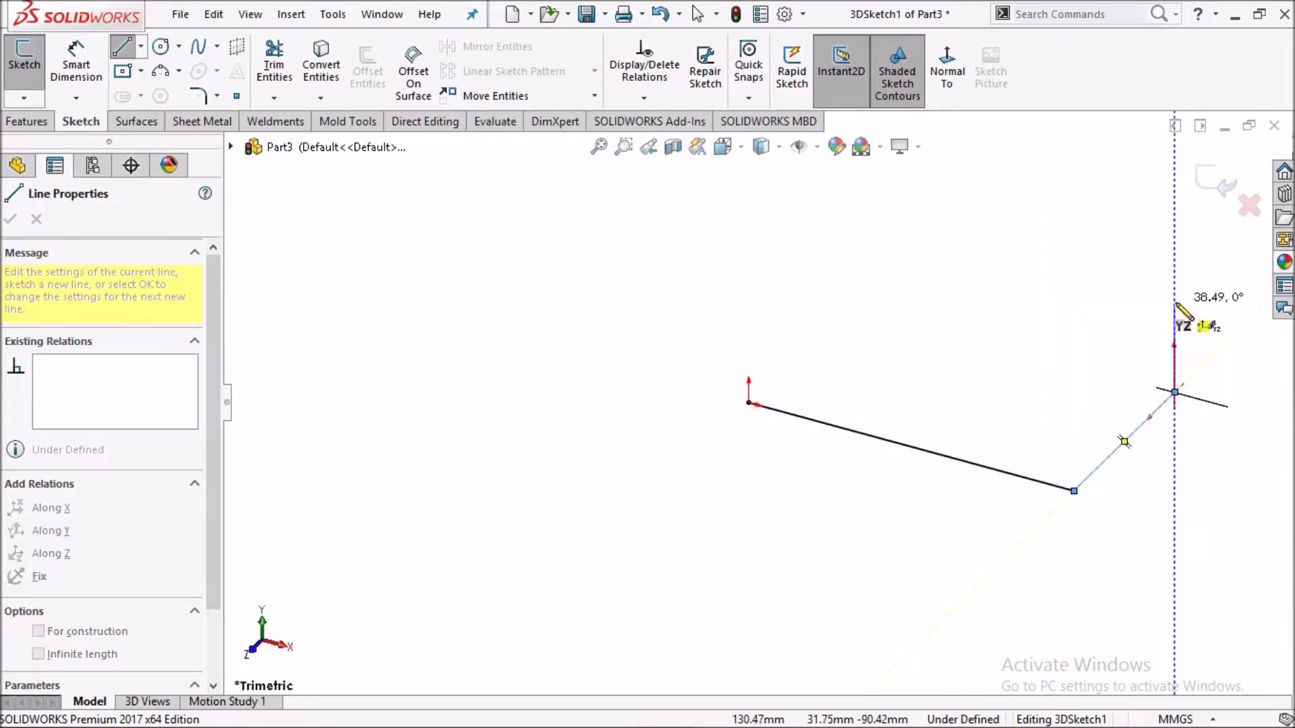
{"action": "left_click", "coordinate": [1175, 295]}
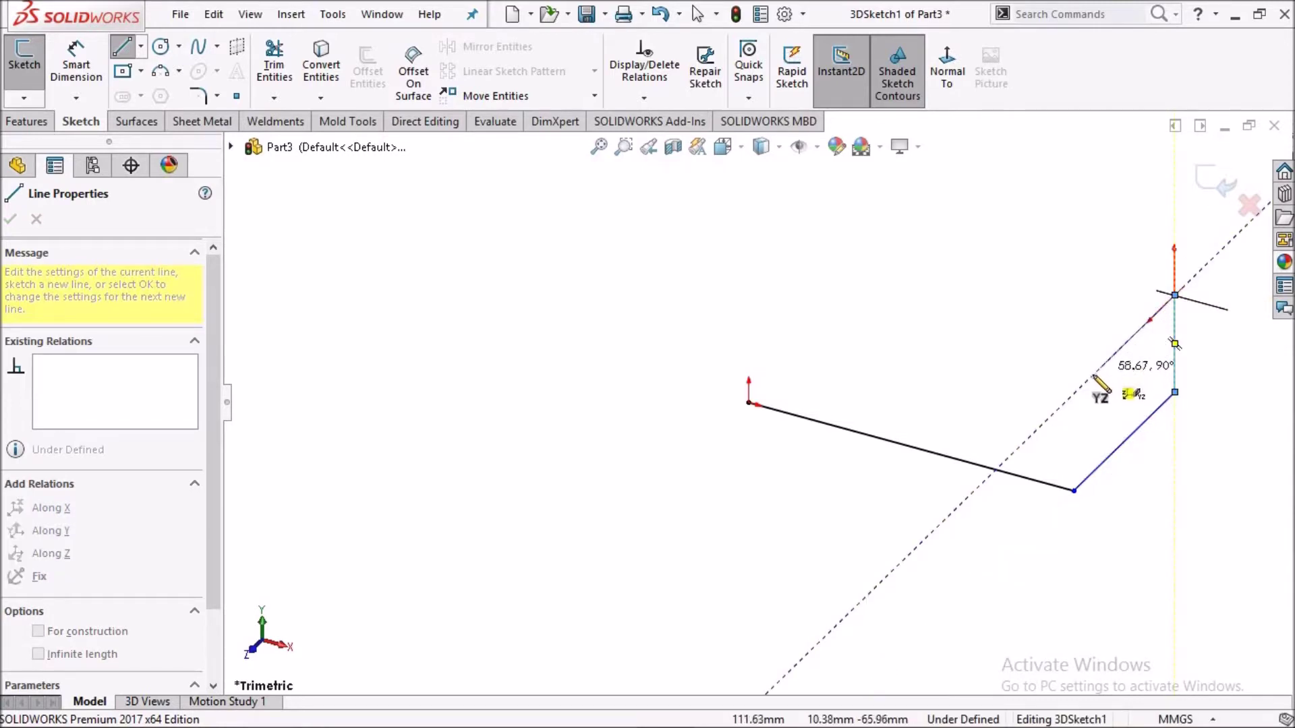
{"action": "left_click", "coordinate": [1084, 385]}
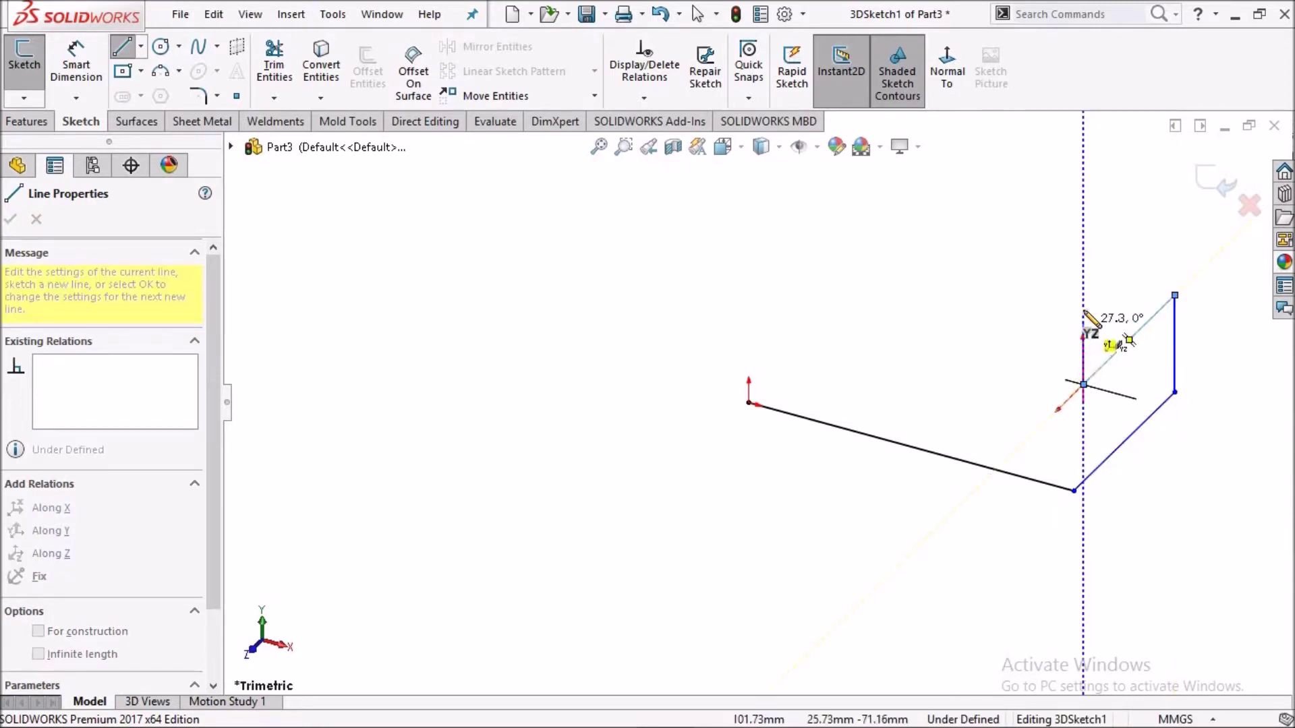
{"action": "left_click", "coordinate": [1084, 277]}
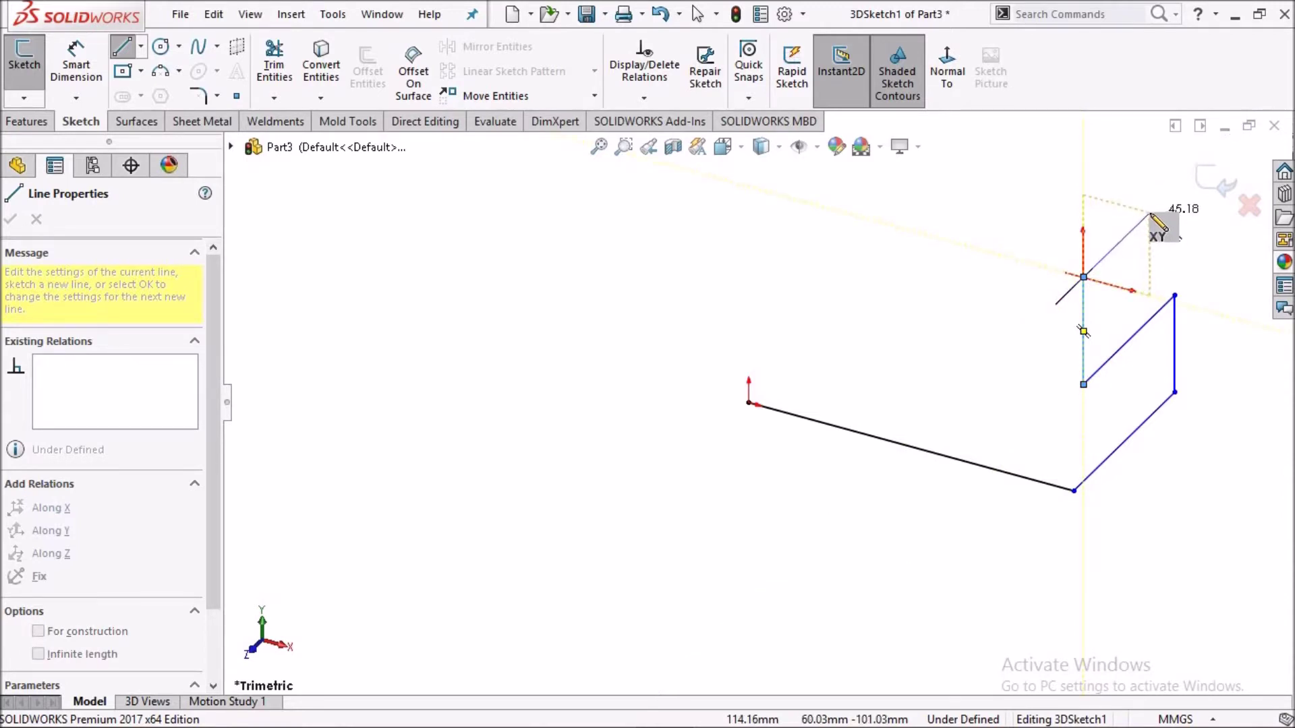
{"action": "left_click", "coordinate": [1151, 214]}
Finish the left-side frame lines to close the outline and end the line chain.
{"action": "key", "text": "z"}
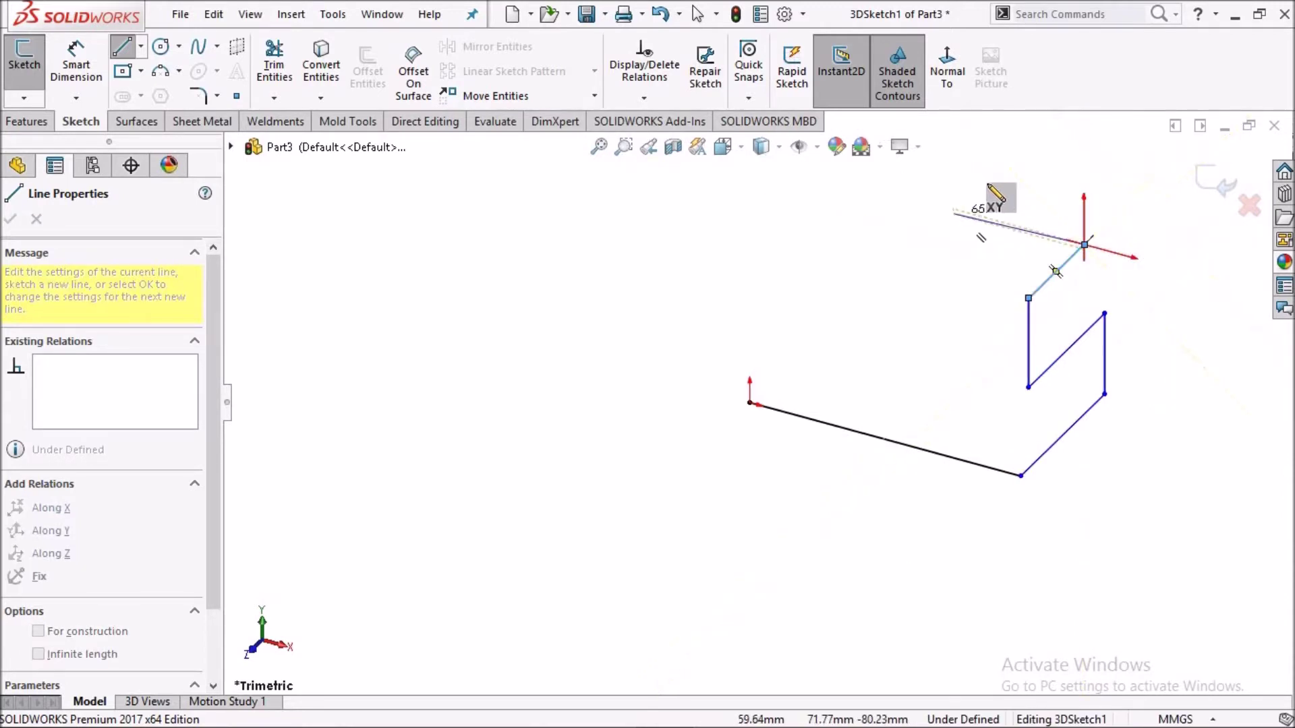
{"action": "left_click", "coordinate": [798, 240]}
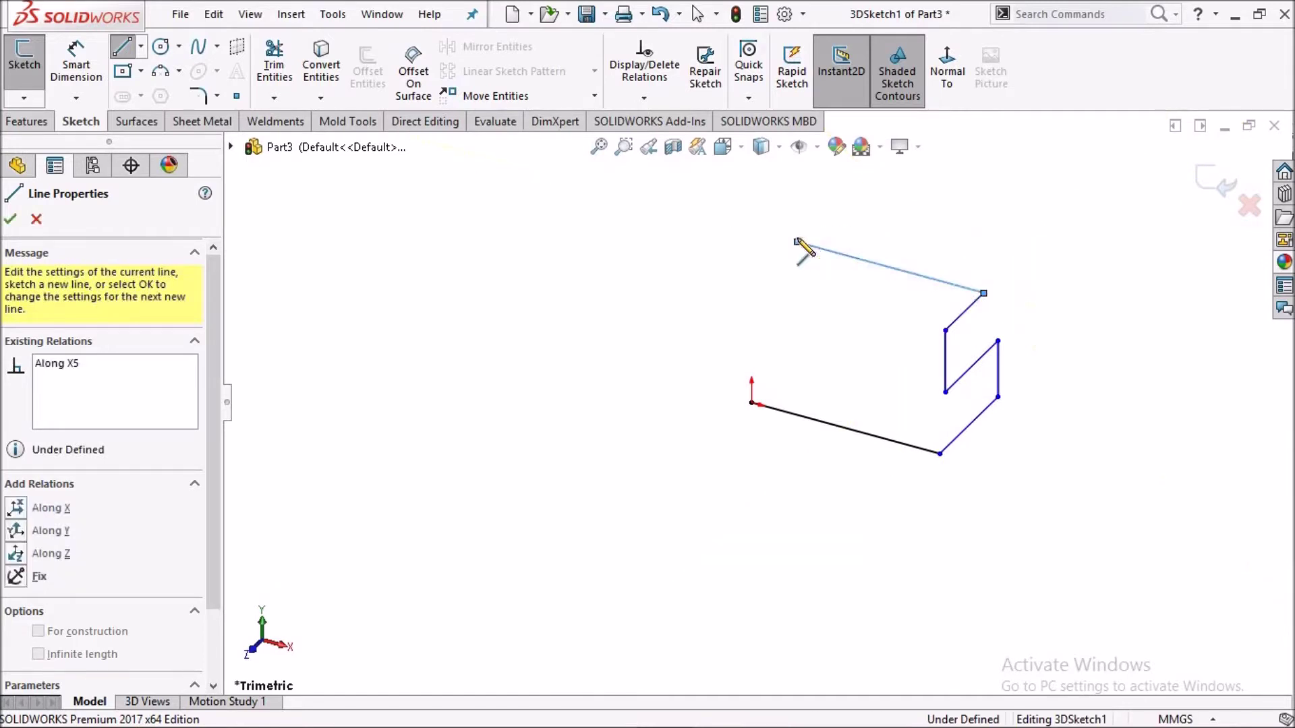
{"action": "left_click", "coordinate": [773, 266]}
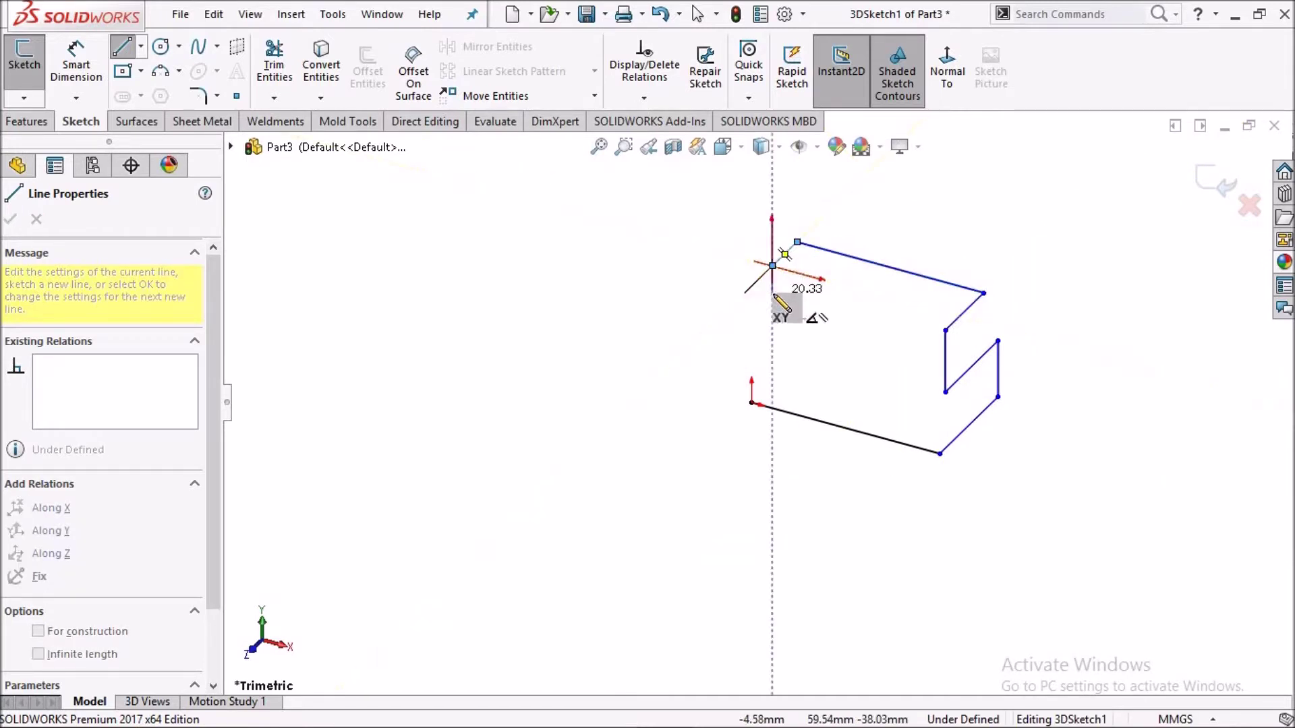
{"action": "left_click", "coordinate": [773, 339]}
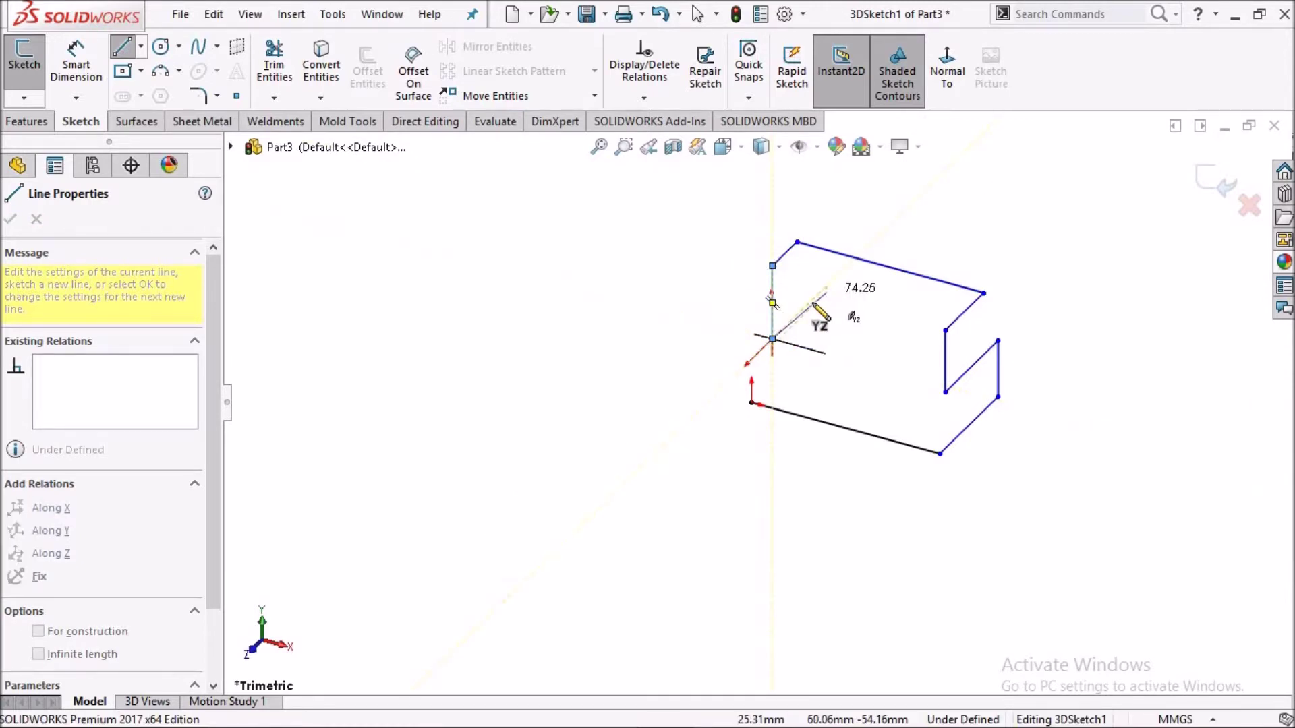
{"action": "left_click", "coordinate": [820, 293]}
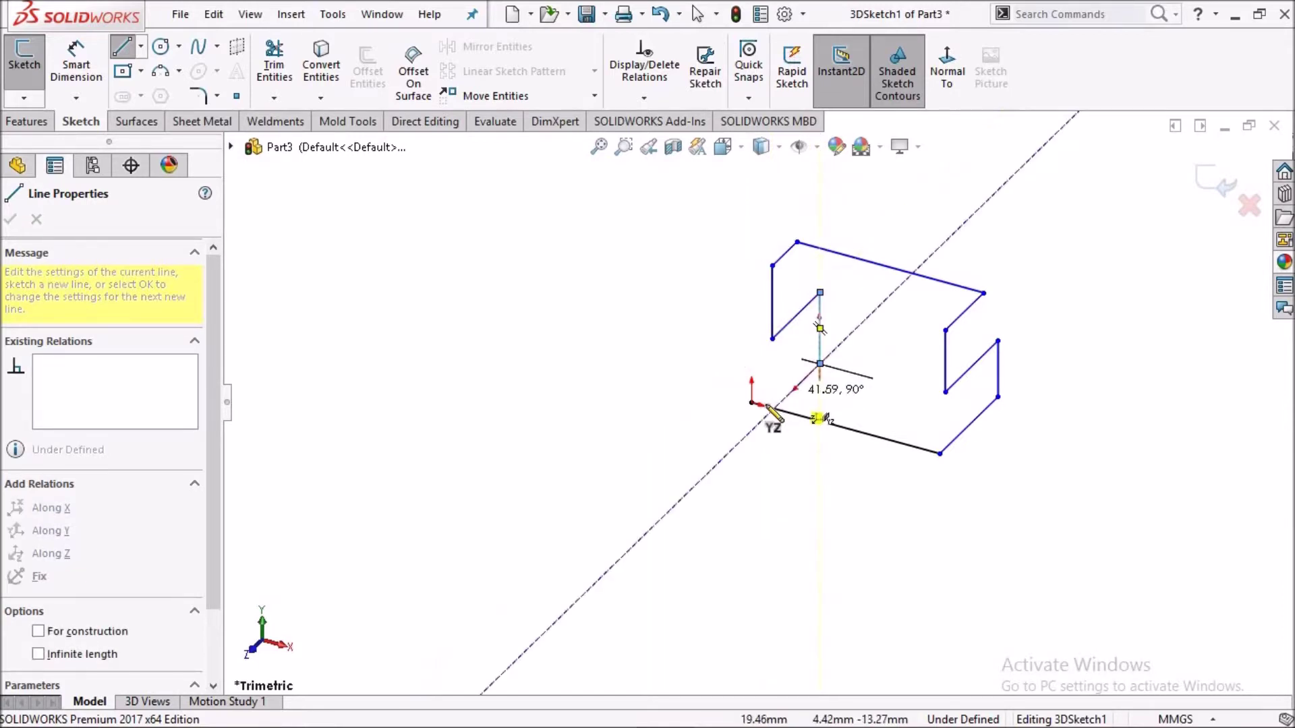
{"action": "right_click", "coordinate": [659, 327]}
{"action": "left_click", "coordinate": [693, 328]}
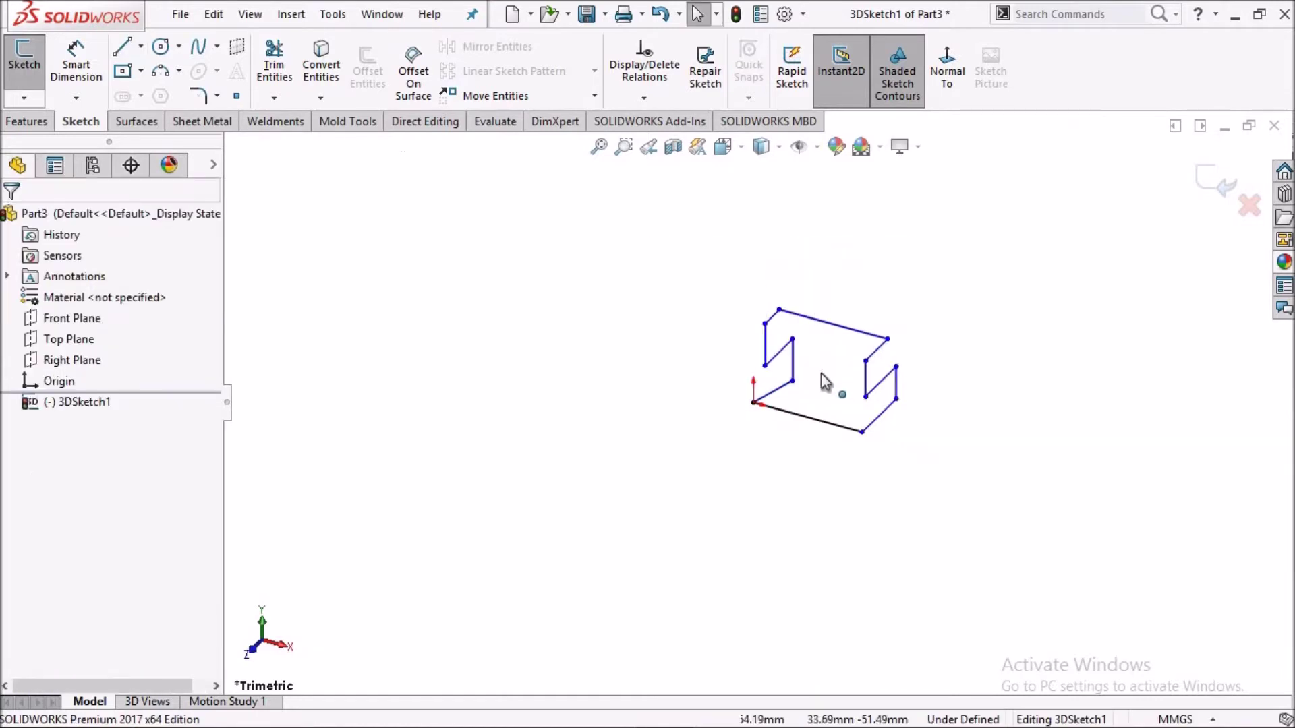
Make front base line Line2 parallel to the bottom-right line.
{"action": "left_click", "coordinate": [726, 415]}
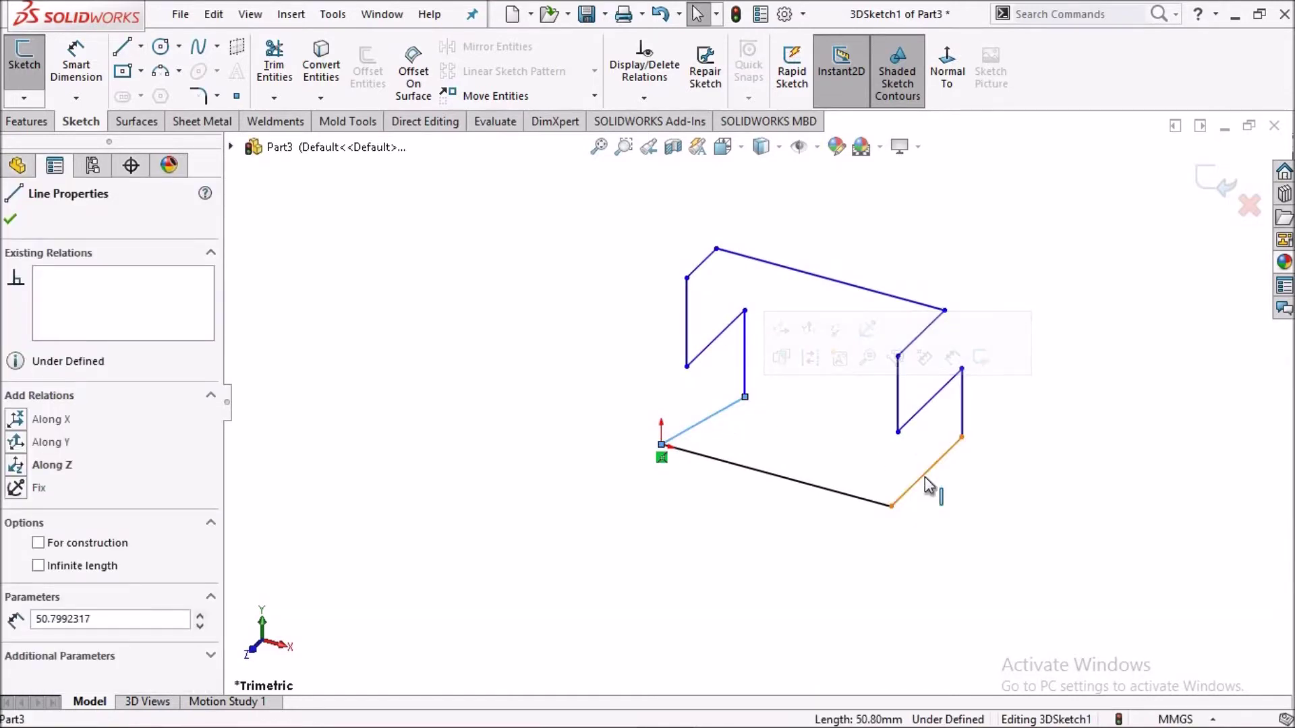
{"action": "left_click", "coordinate": [925, 474], "text": "ctrl"}
{"action": "left_click", "coordinate": [1122, 392]}
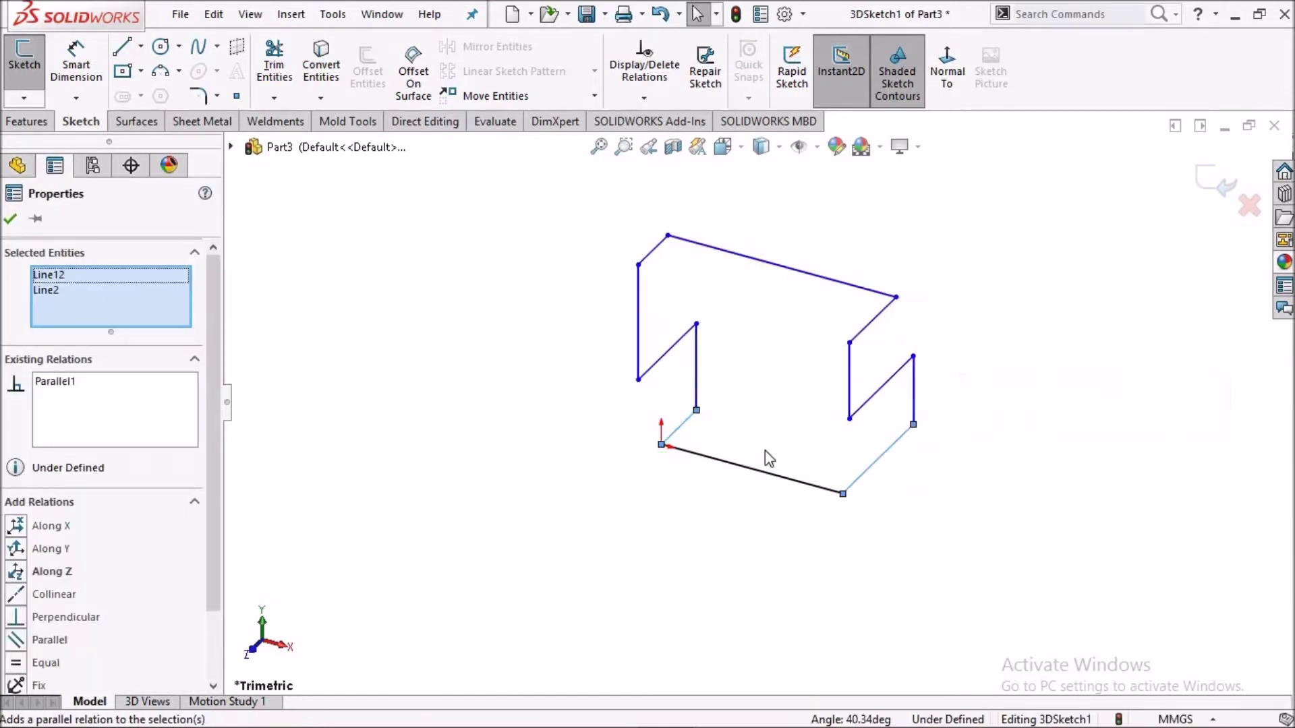
{"action": "scroll", "coordinate": [748, 350], "scroll_direction": "down", "scroll_amount": 2}
{"action": "scroll", "coordinate": [745, 347], "scroll_direction": "up", "scroll_amount": 3}
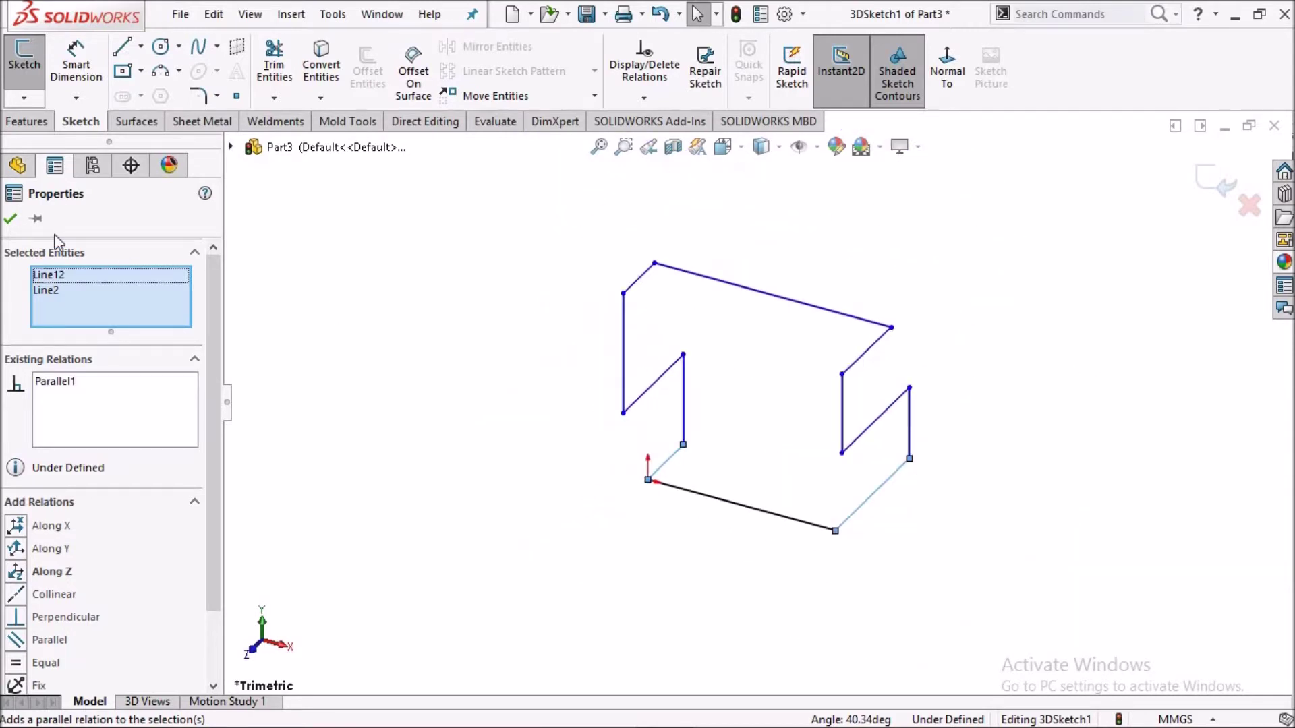
{"action": "left_click", "coordinate": [10, 219]}
{"action": "scroll", "coordinate": [747, 401], "scroll_direction": "down", "scroll_amount": 3}
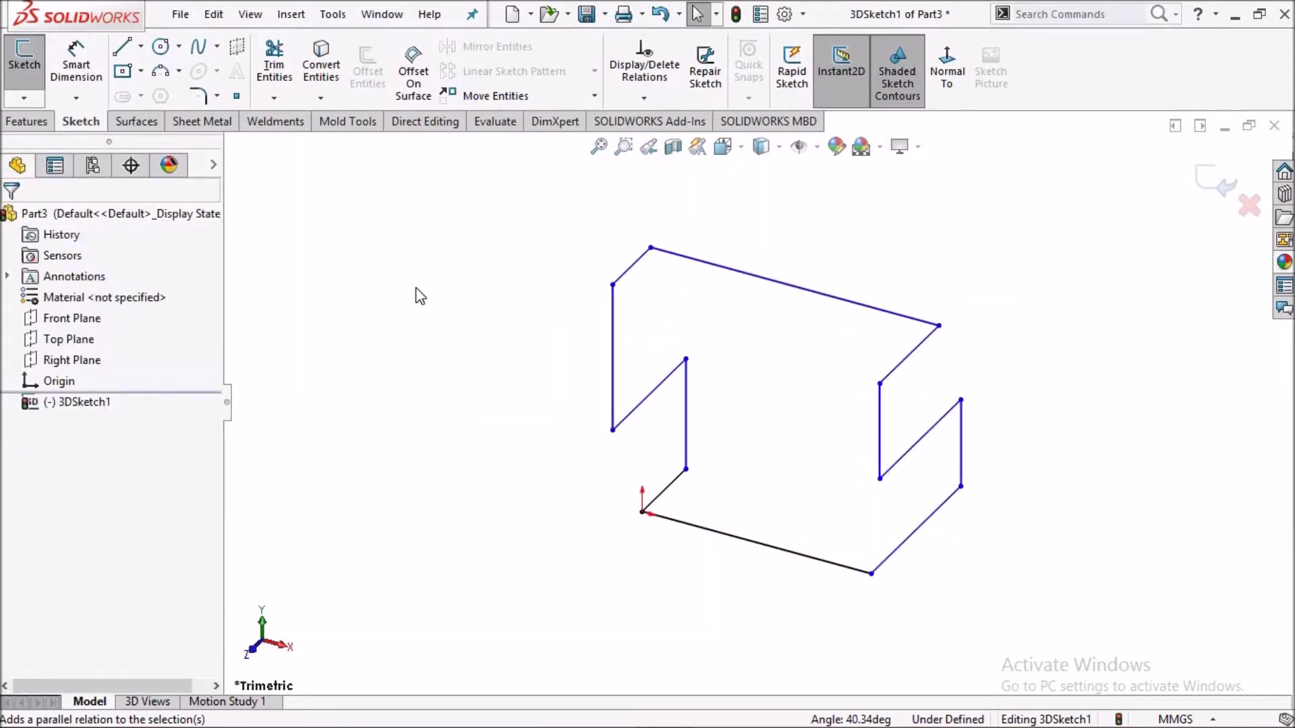
Make the two diagonal side lines parallel to each other.
{"action": "left_click", "coordinate": [76, 71]}
{"action": "scroll", "coordinate": [722, 452], "scroll_direction": "up", "scroll_amount": 1}
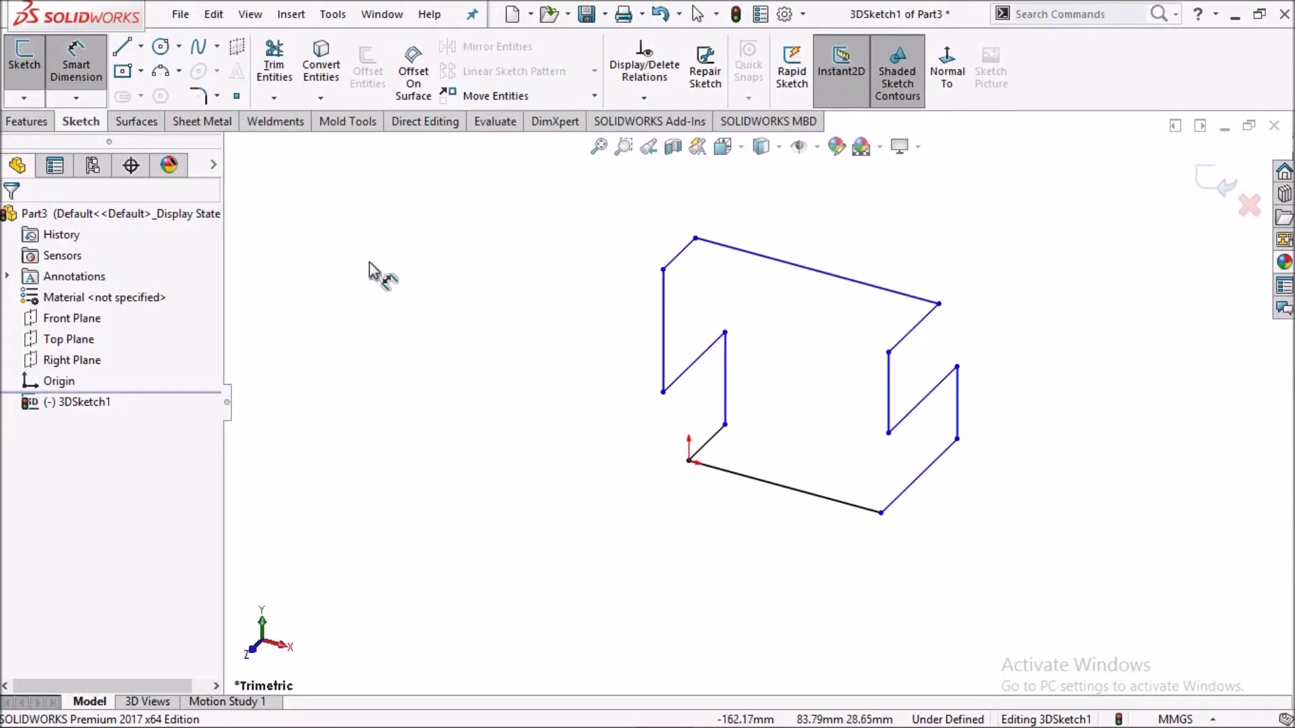
{"action": "key", "text": "Escape"}
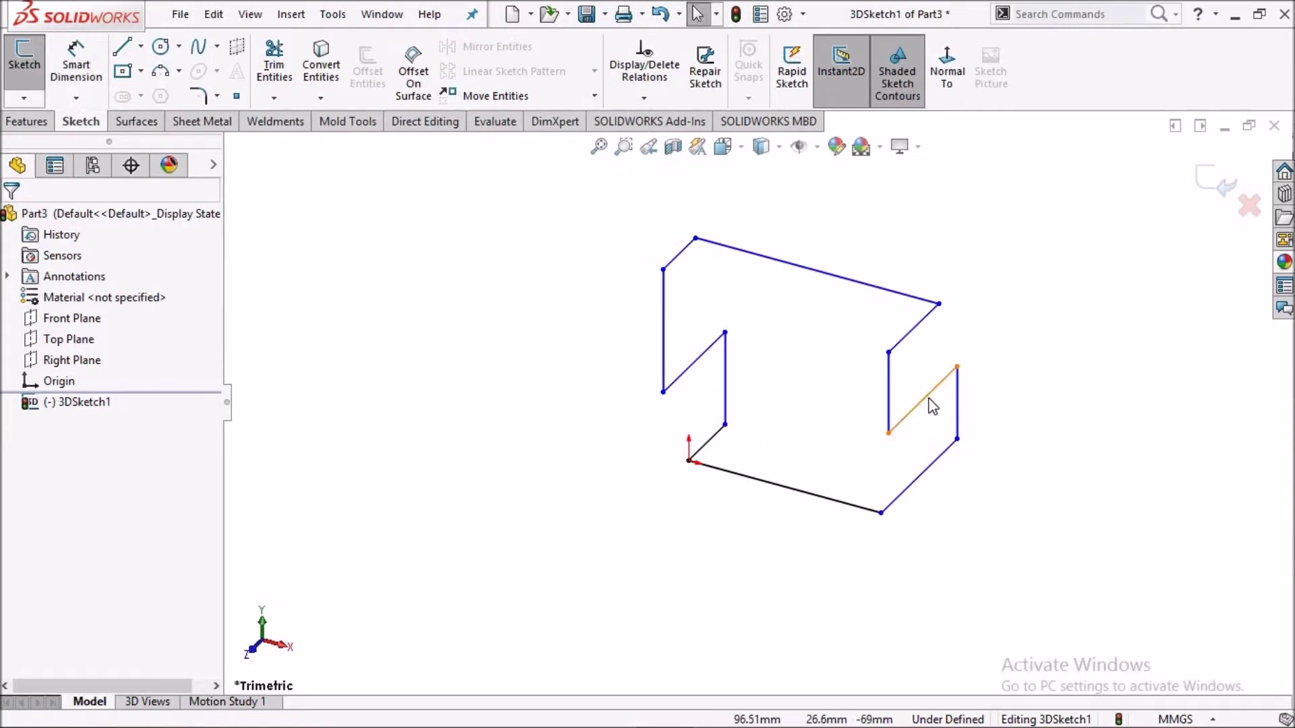
{"action": "left_click", "coordinate": [931, 405]}
{"action": "left_click", "coordinate": [695, 366], "text": "ctrl"}
{"action": "left_click", "coordinate": [897, 287]}
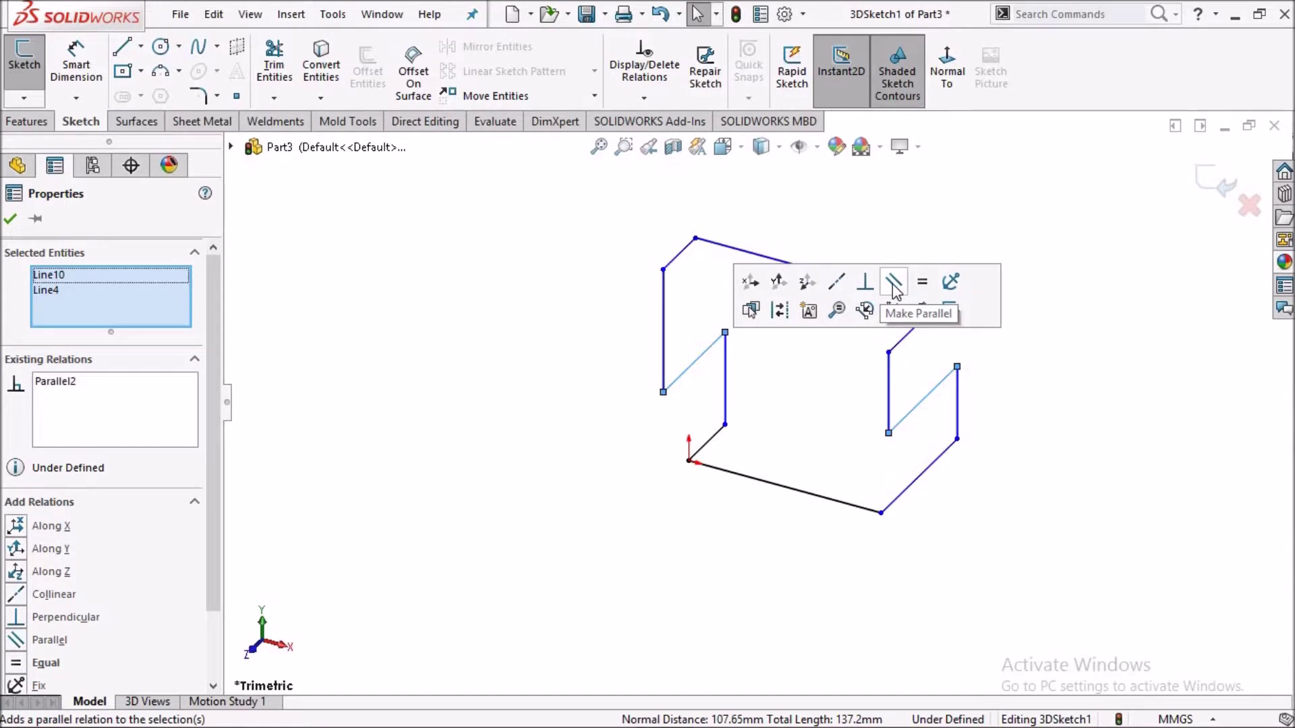
{"action": "left_click", "coordinate": [15, 225]}
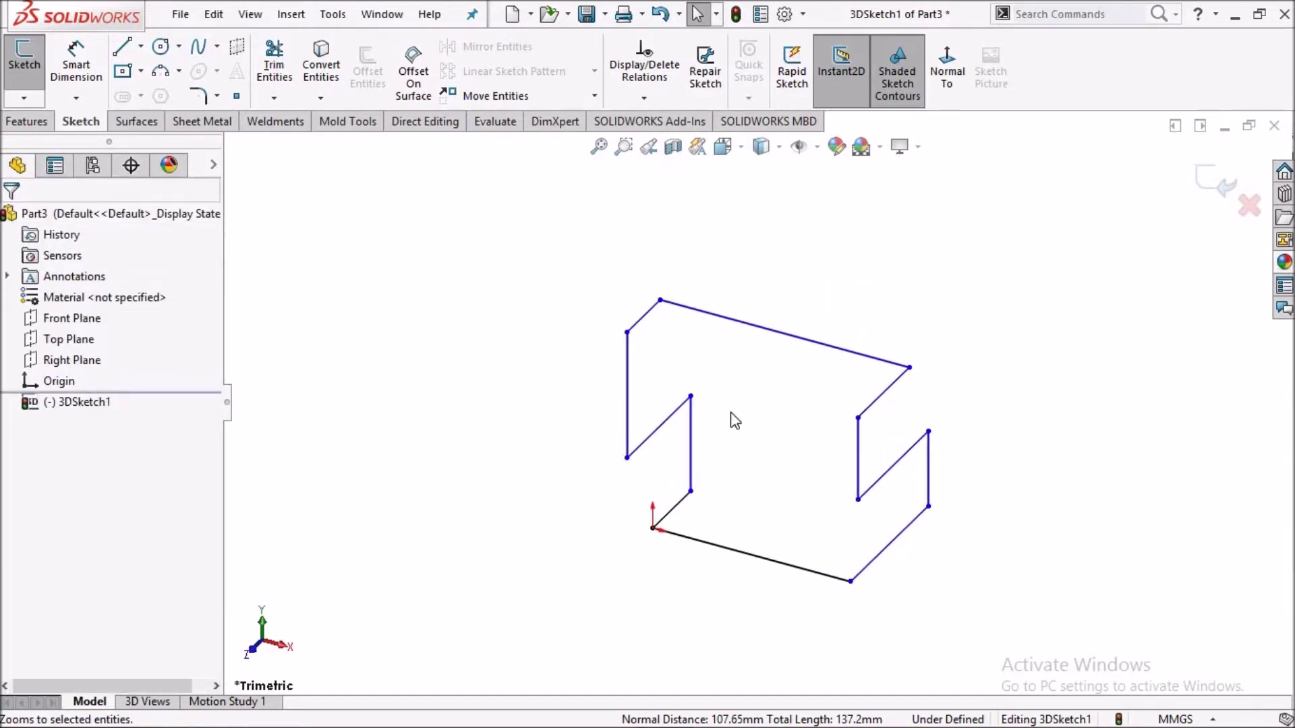
{"action": "left_click", "coordinate": [77, 68]}
{"action": "middle_click_drag", "start_coordinate": [739, 528], "coordinate": [763, 465], "text": "ctrl"}
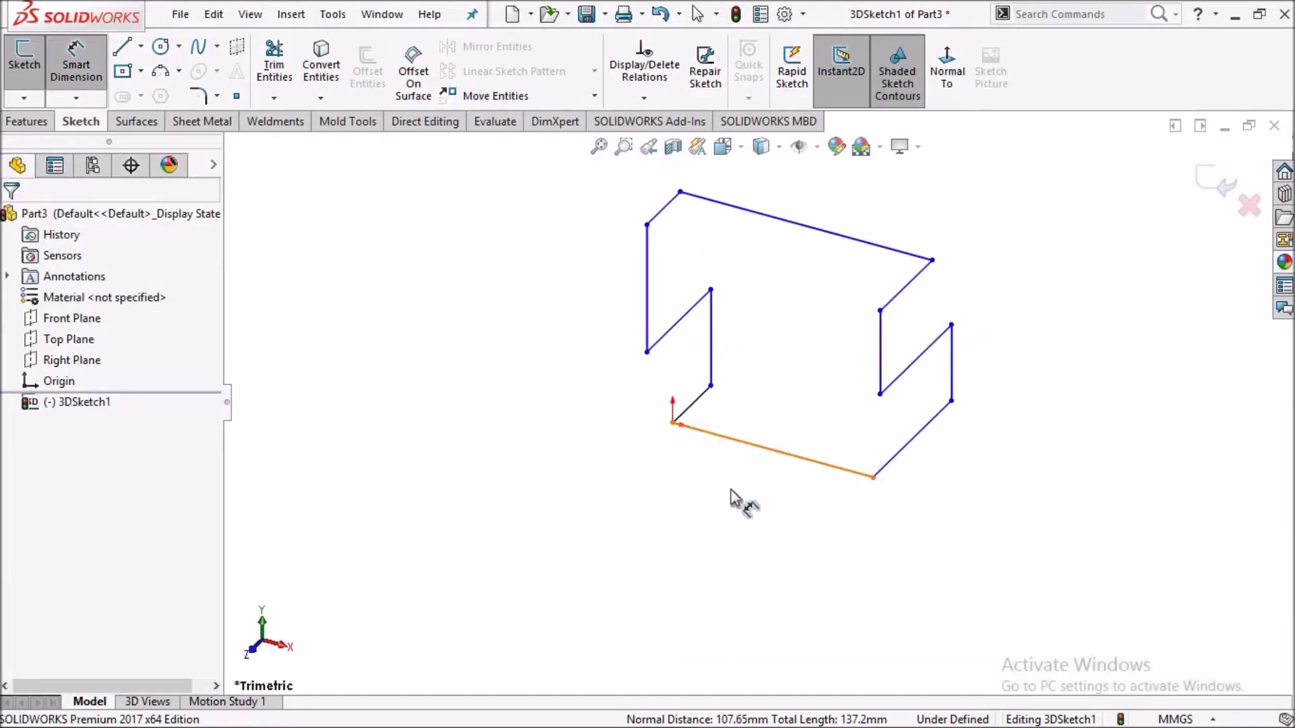
Dimension the bottom front line to 1200 mm and the leg spacing to 1200 mm.
{"action": "left_click", "coordinate": [742, 442]}
{"action": "left_click", "coordinate": [720, 509]}
{"action": "type", "text": "1000"}
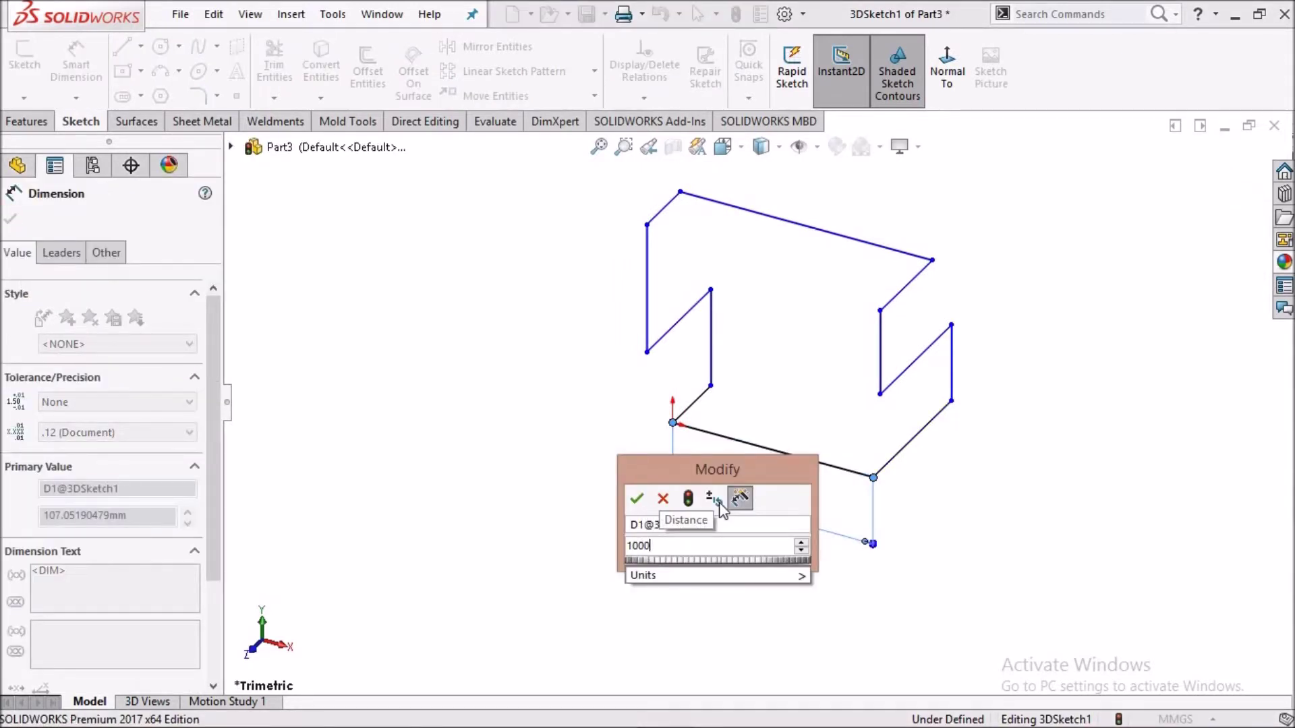
{"action": "key", "text": "Return"}
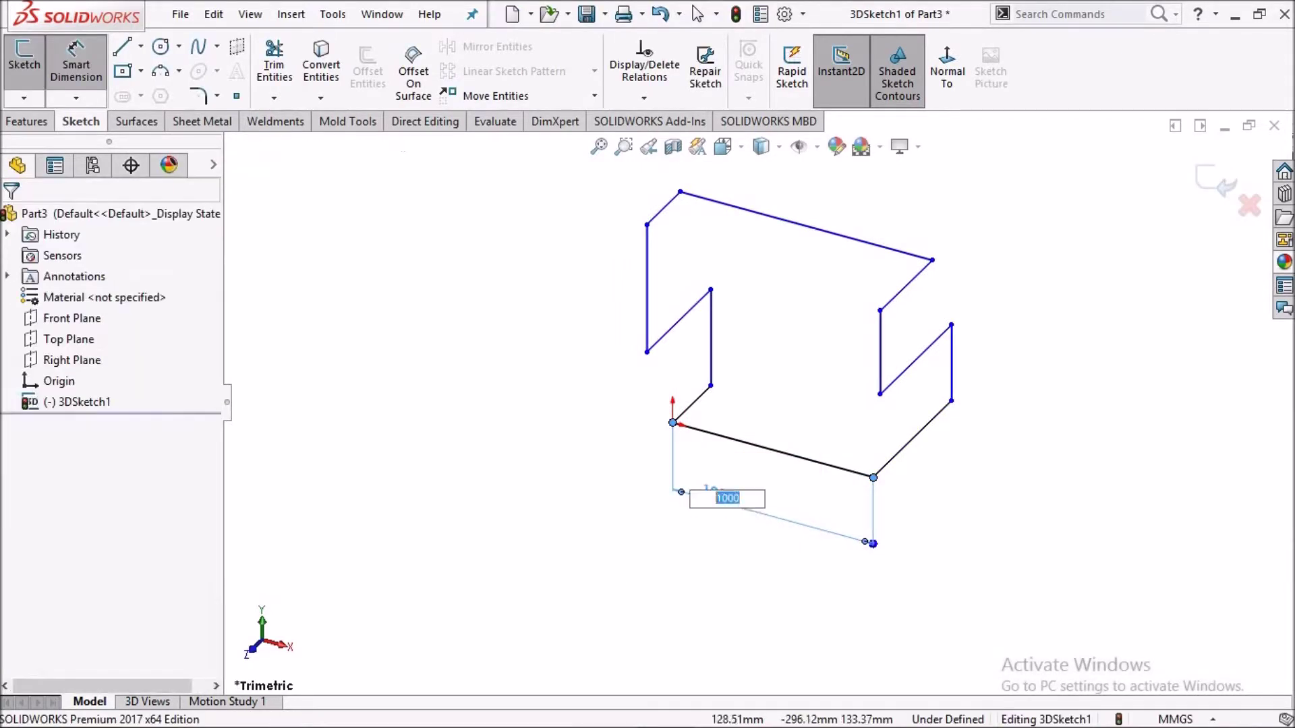
{"action": "key", "text": "Return"}
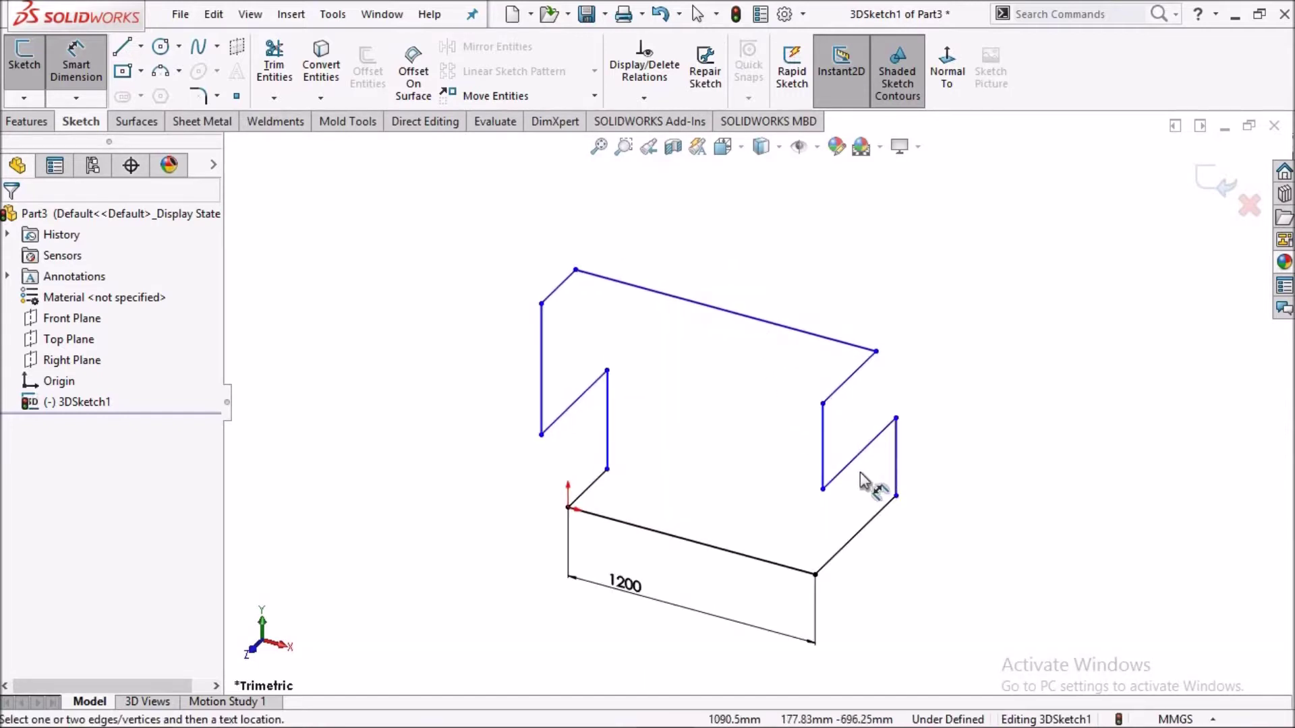
{"action": "scroll", "coordinate": [836, 463], "scroll_direction": "down", "scroll_amount": 2}
{"action": "left_click", "coordinate": [835, 446]}
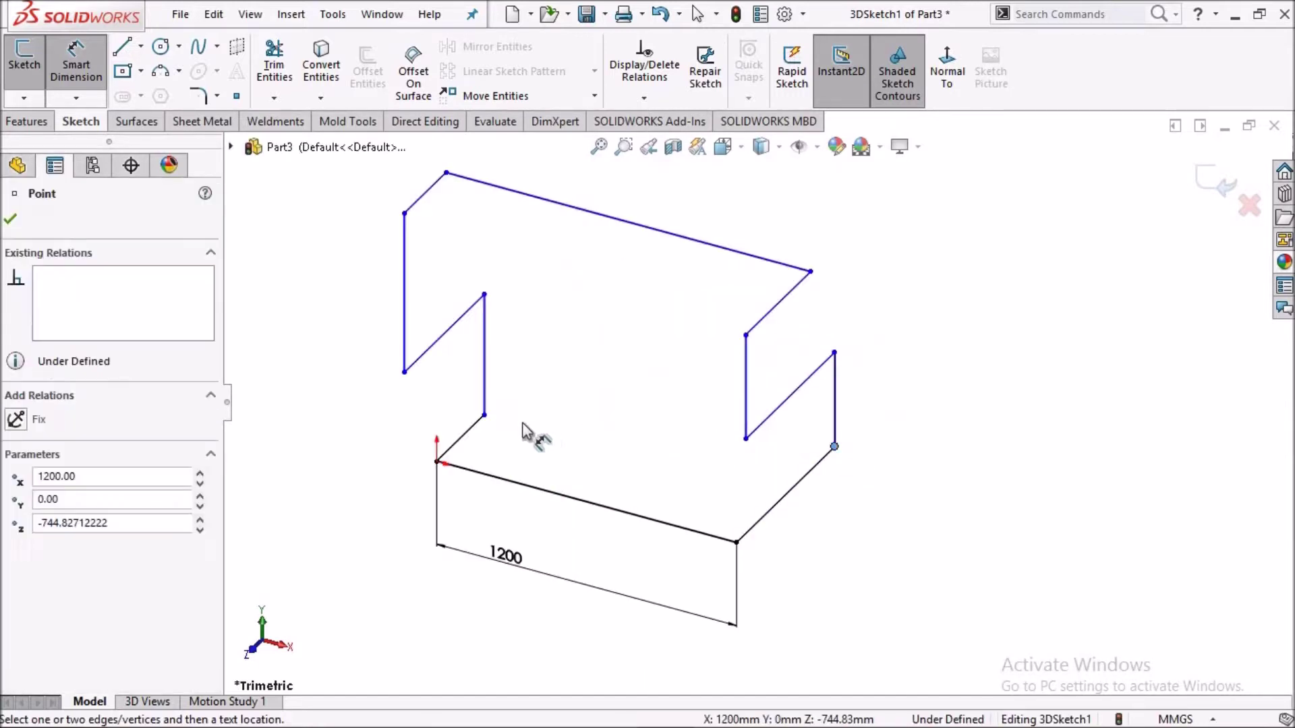
{"action": "left_click", "coordinate": [484, 415]}
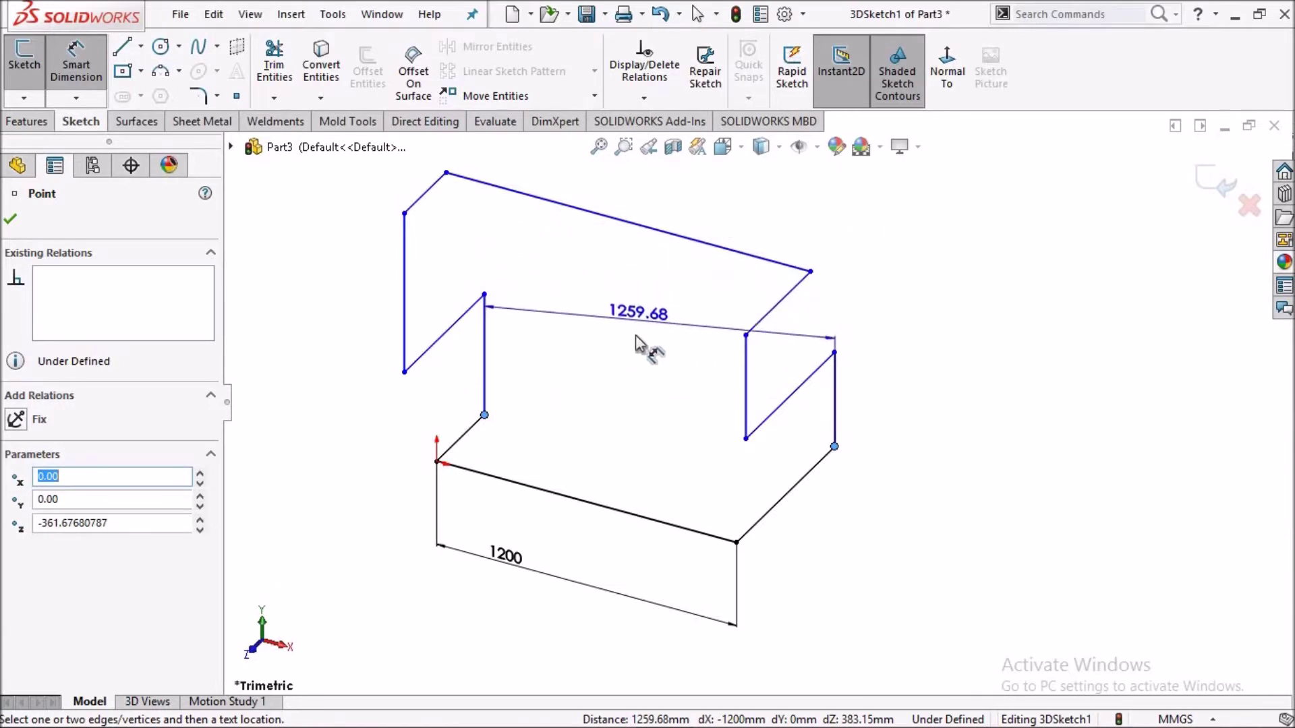
{"action": "left_click", "coordinate": [641, 345]}
{"action": "type", "text": "1200"}
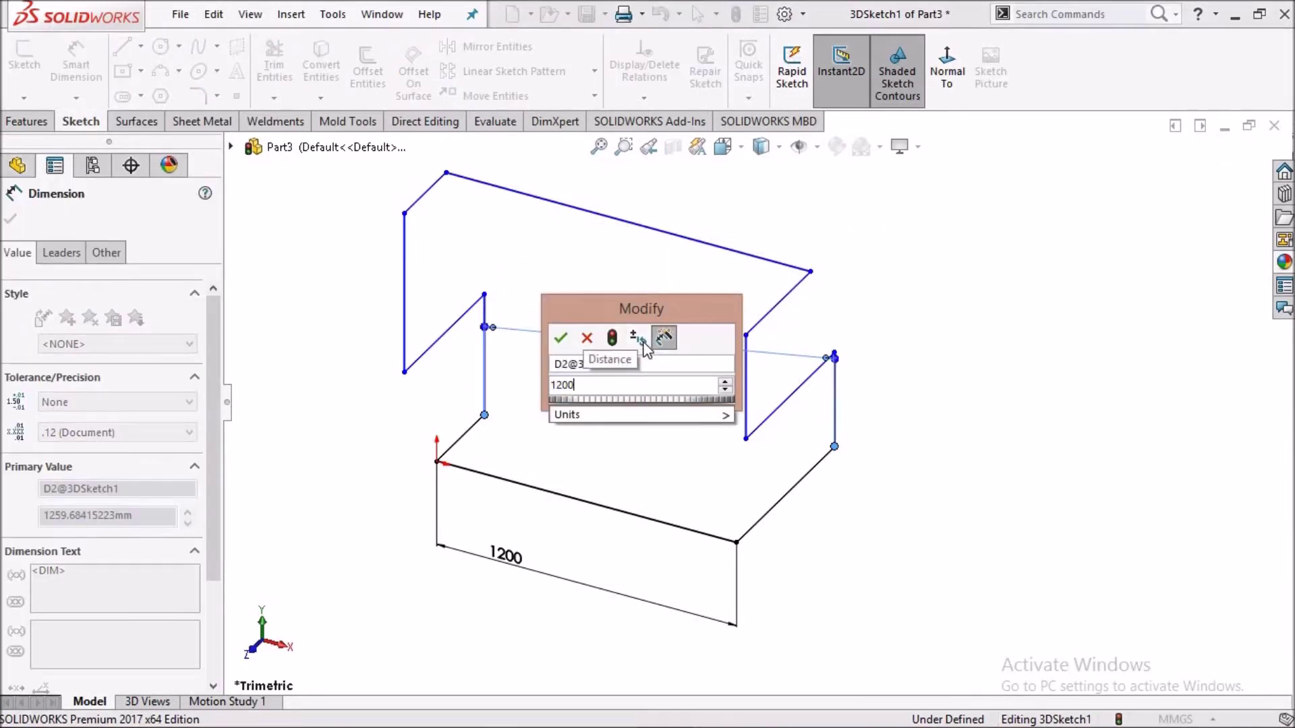
{"action": "key", "text": "Return"}
Set both vertical leg heights to 400 mm and the right depth line to 500 mm.
{"action": "middle_click_drag", "start_coordinate": [637, 410], "coordinate": [746, 443], "text": "ctrl"}
{"action": "scroll", "coordinate": [746, 442], "scroll_direction": "down", "scroll_amount": 2}
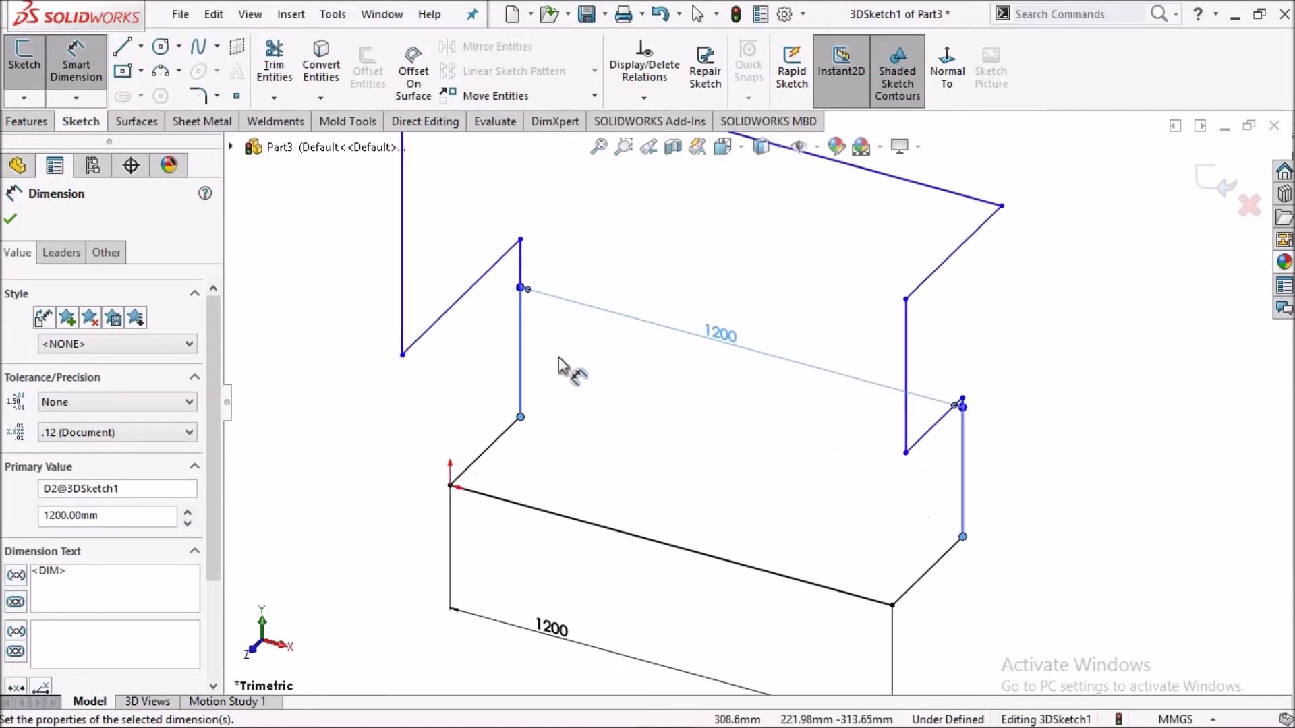
{"action": "left_click", "coordinate": [522, 346]}
{"action": "left_click", "coordinate": [493, 330]}
{"action": "type", "text": "4"}
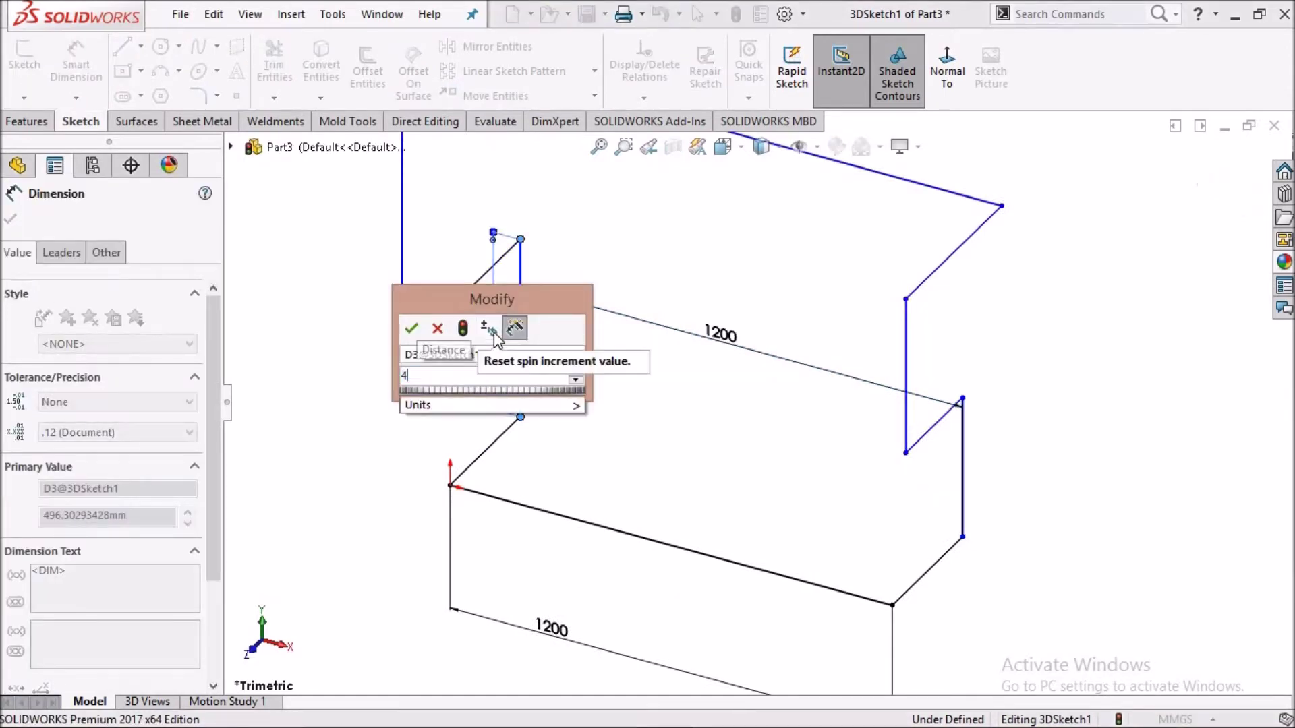
{"action": "key", "text": "Return"}
{"action": "middle_click_drag", "start_coordinate": [941, 450], "coordinate": [836, 425], "text": "ctrl"}
{"action": "scroll", "coordinate": [860, 428], "scroll_direction": "down", "scroll_amount": 1}
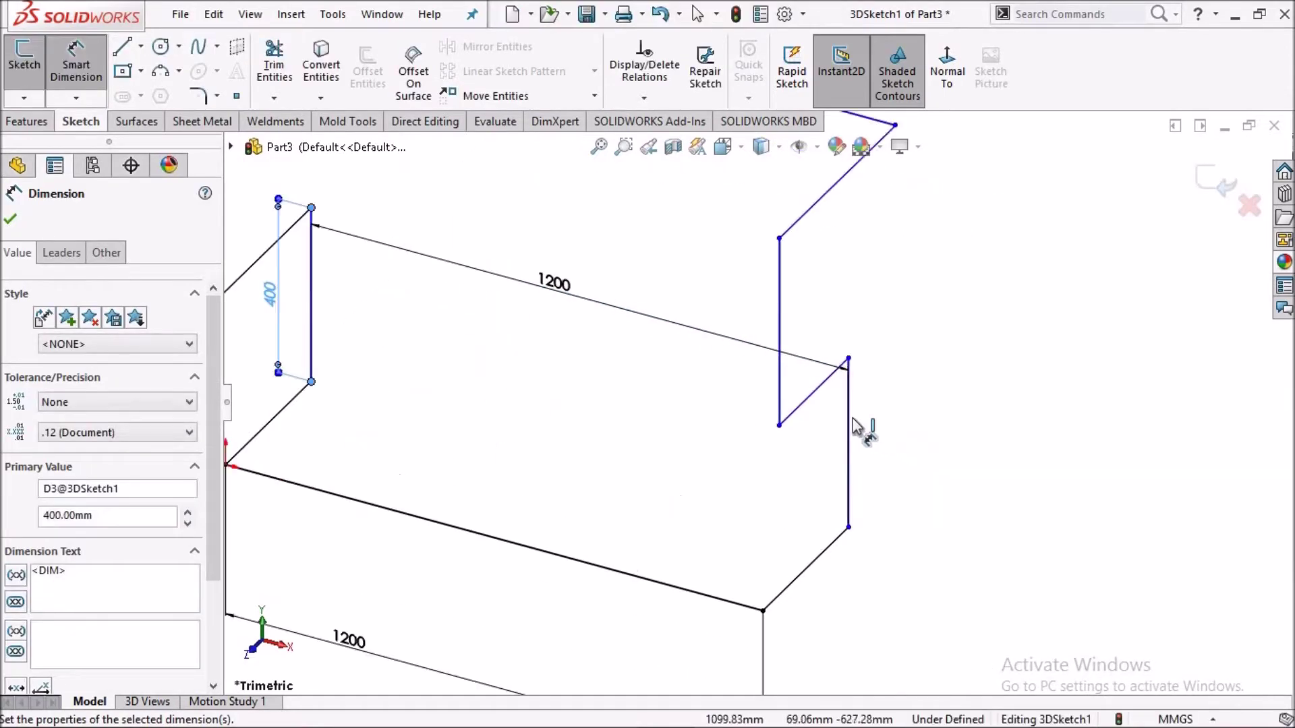
{"action": "left_click", "coordinate": [849, 445]}
{"action": "left_click", "coordinate": [888, 426]}
{"action": "type", "text": "400"}
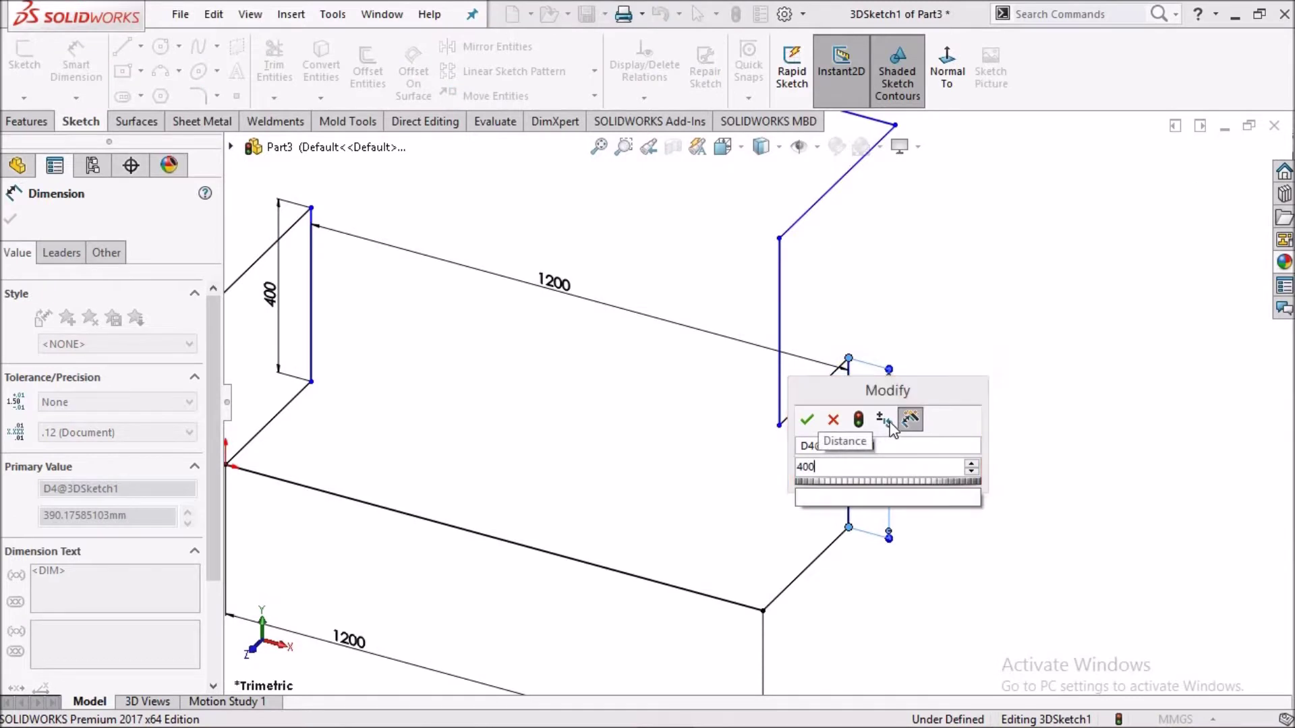
{"action": "key", "text": "Return"}
{"action": "scroll", "coordinate": [656, 390], "scroll_direction": "up", "scroll_amount": 3}
{"action": "scroll", "coordinate": [633, 368], "scroll_direction": "down", "scroll_amount": 2}
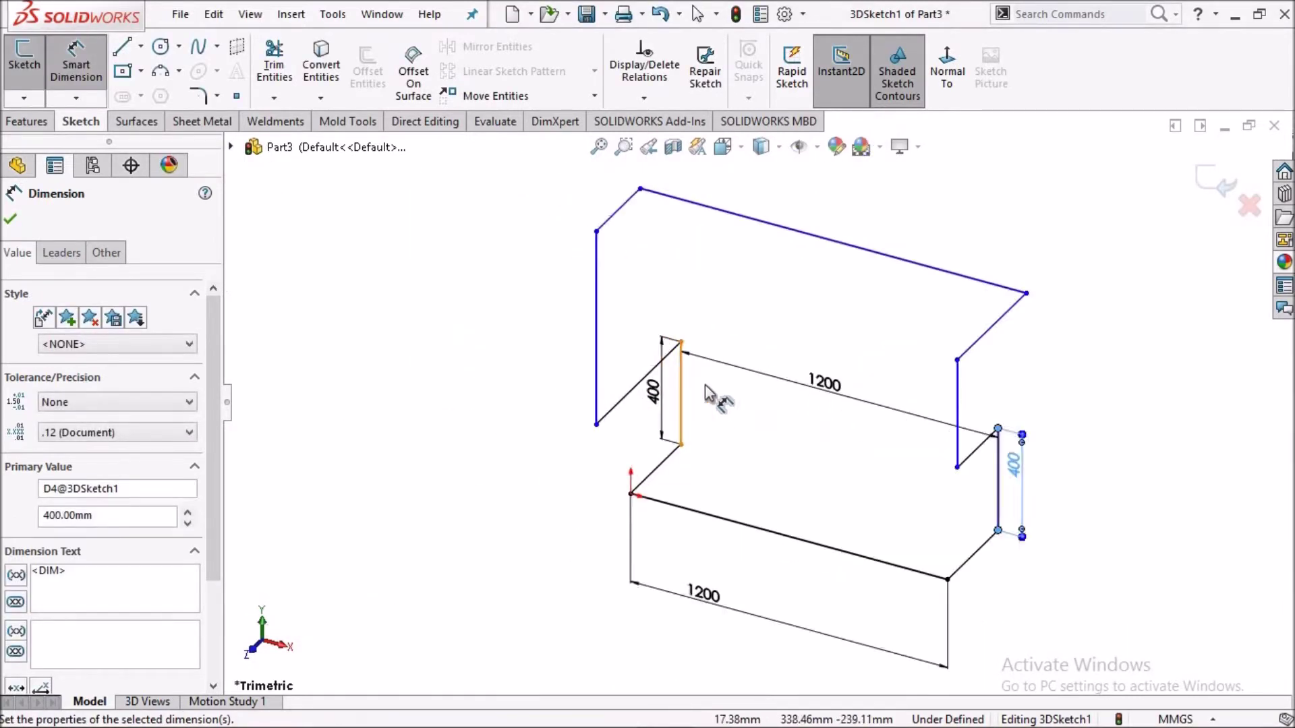
{"action": "left_click", "coordinate": [1006, 517]}
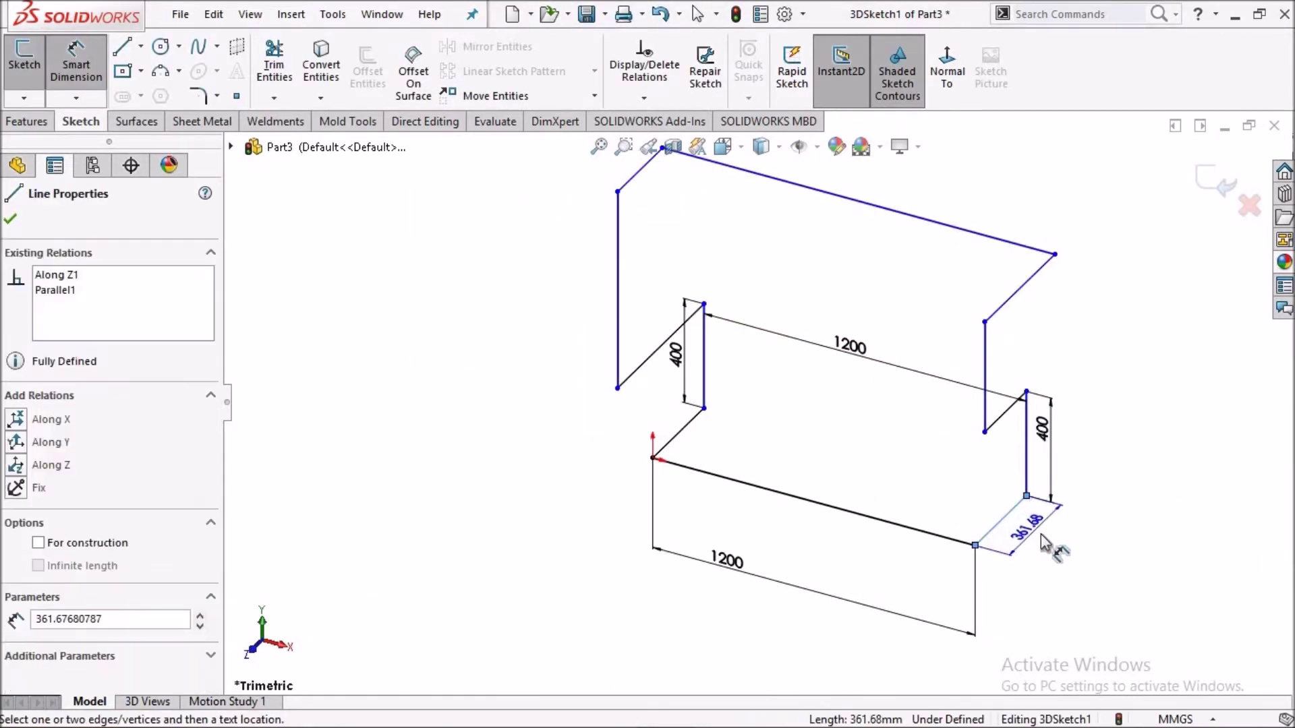
{"action": "left_click", "coordinate": [1041, 533]}
{"action": "type", "text": "500"}
{"action": "key", "text": "Return"}
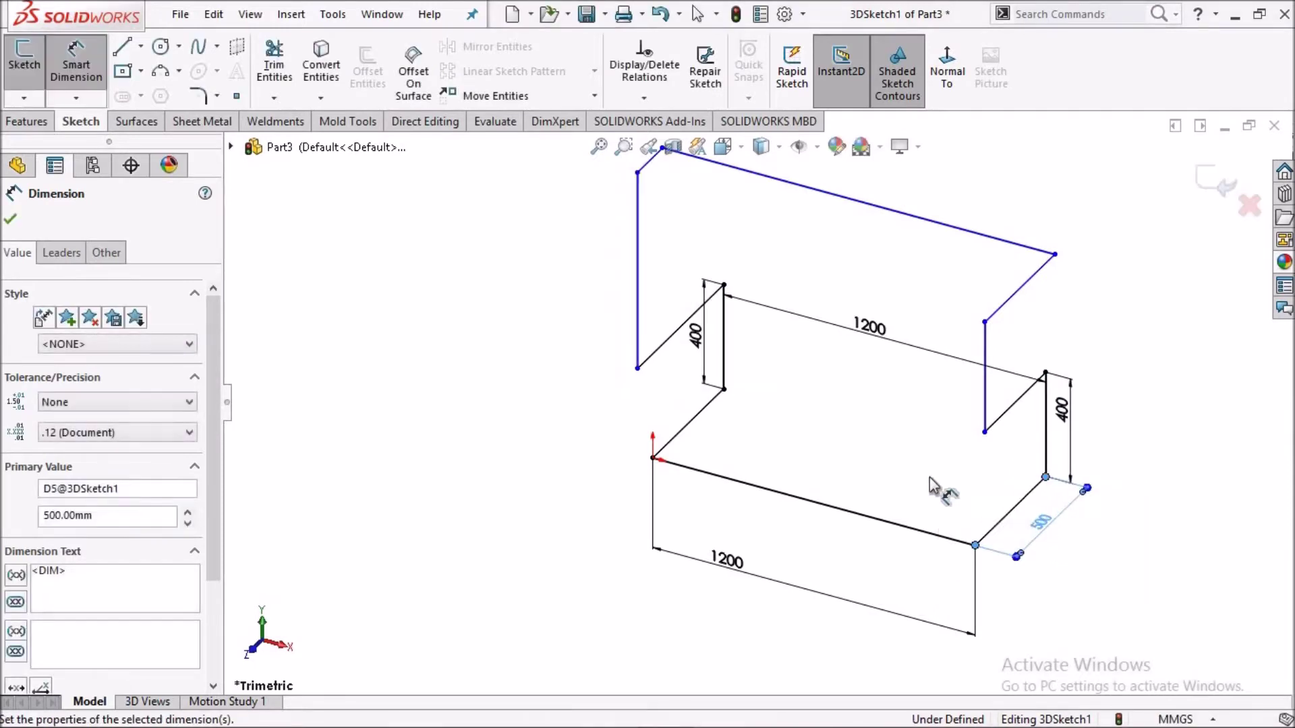
Dimension both short upper lines to 450 mm and the top rail to 1200 mm.
{"action": "left_click", "coordinate": [681, 432]}
{"action": "left_click", "coordinate": [725, 398]}
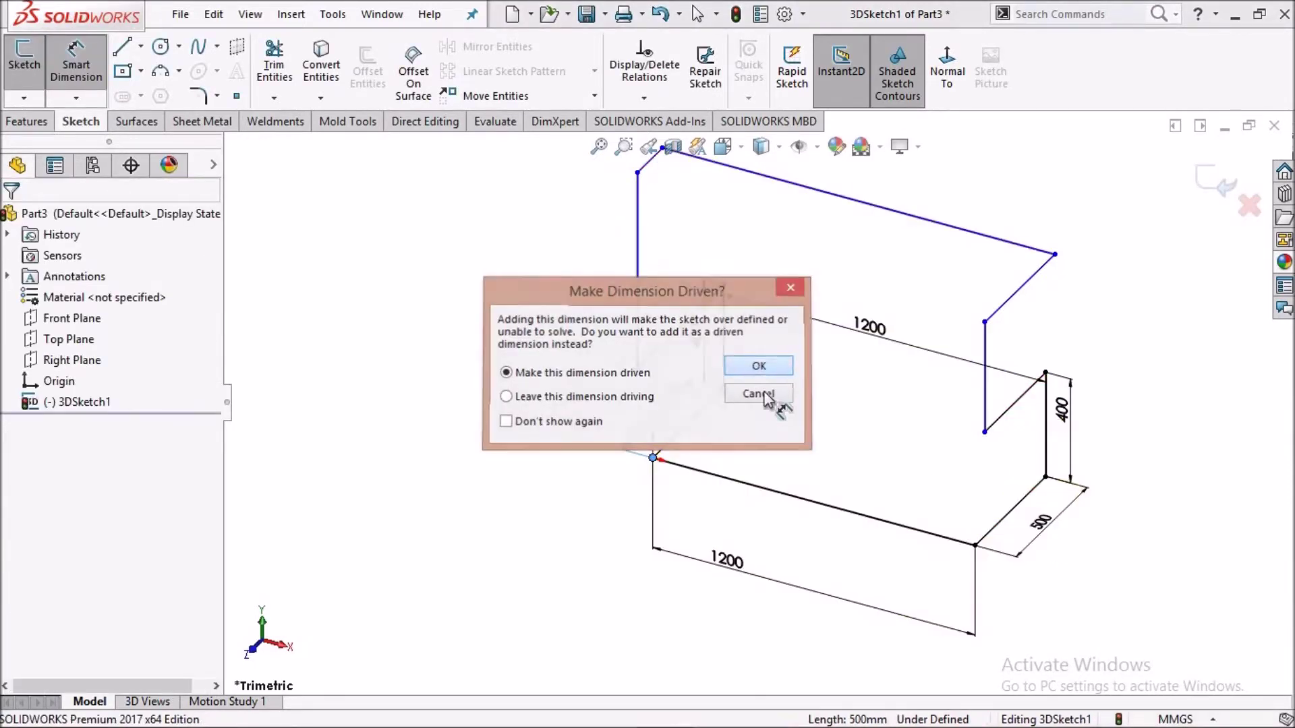
{"action": "left_click", "coordinate": [756, 394]}
{"action": "left_click", "coordinate": [698, 408]}
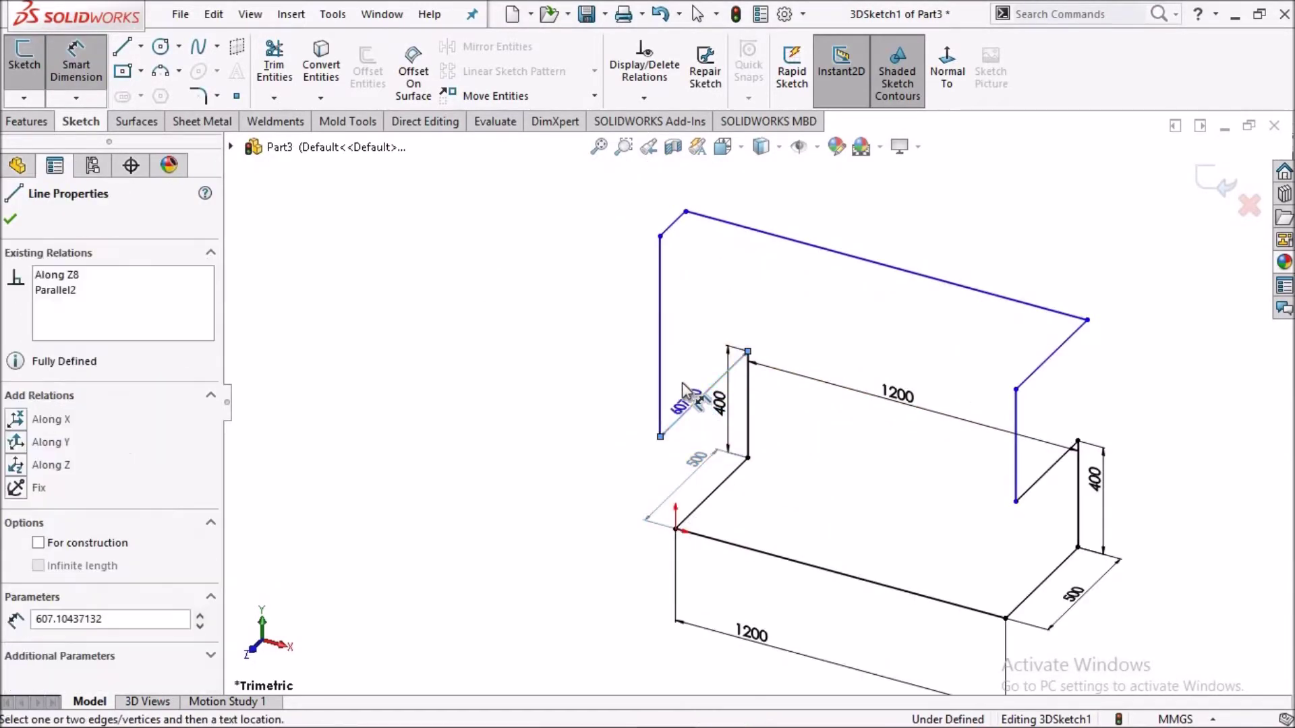
{"action": "left_click", "coordinate": [628, 364]}
{"action": "type", "text": "450"}
{"action": "key", "text": "Return"}
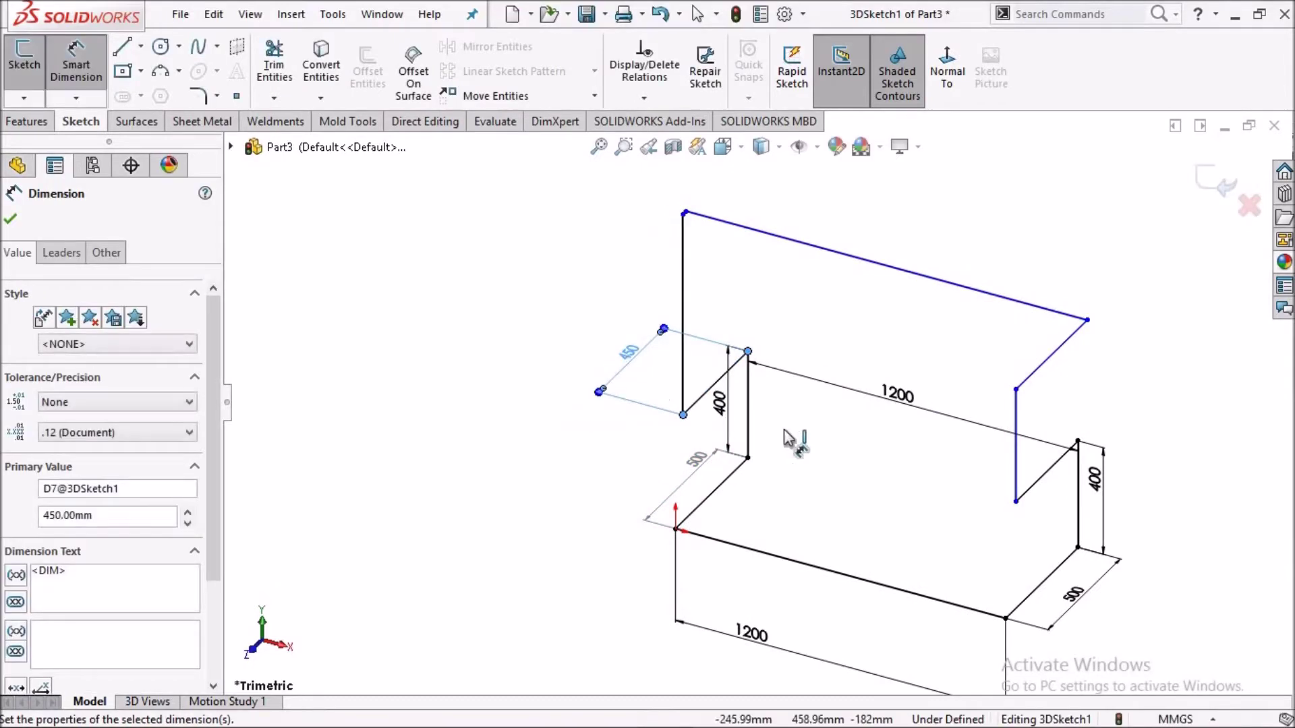
{"action": "left_click", "coordinate": [1015, 462]}
{"action": "left_click", "coordinate": [996, 451]}
{"action": "key", "text": "Return"}
{"action": "key", "text": "Return"}
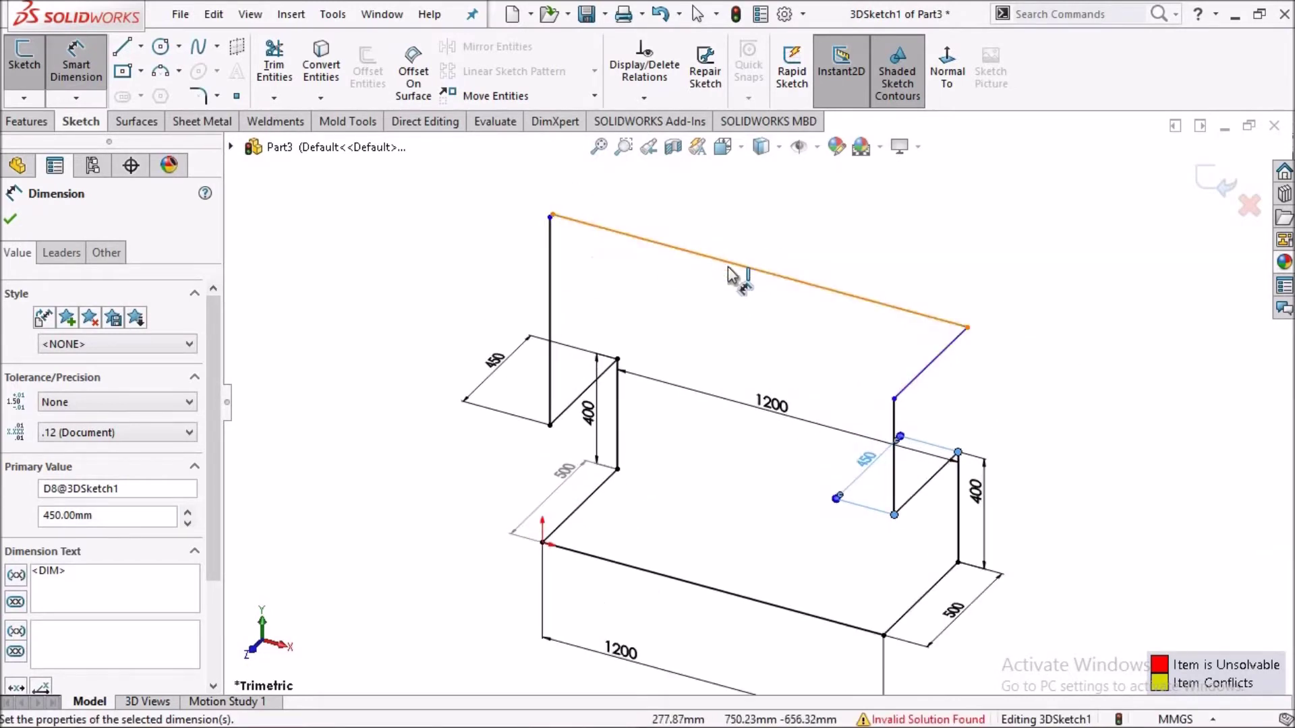
{"action": "left_click", "coordinate": [735, 269]}
{"action": "left_click", "coordinate": [771, 235]}
{"action": "type", "text": "1200"}
{"action": "key", "text": "Return"}
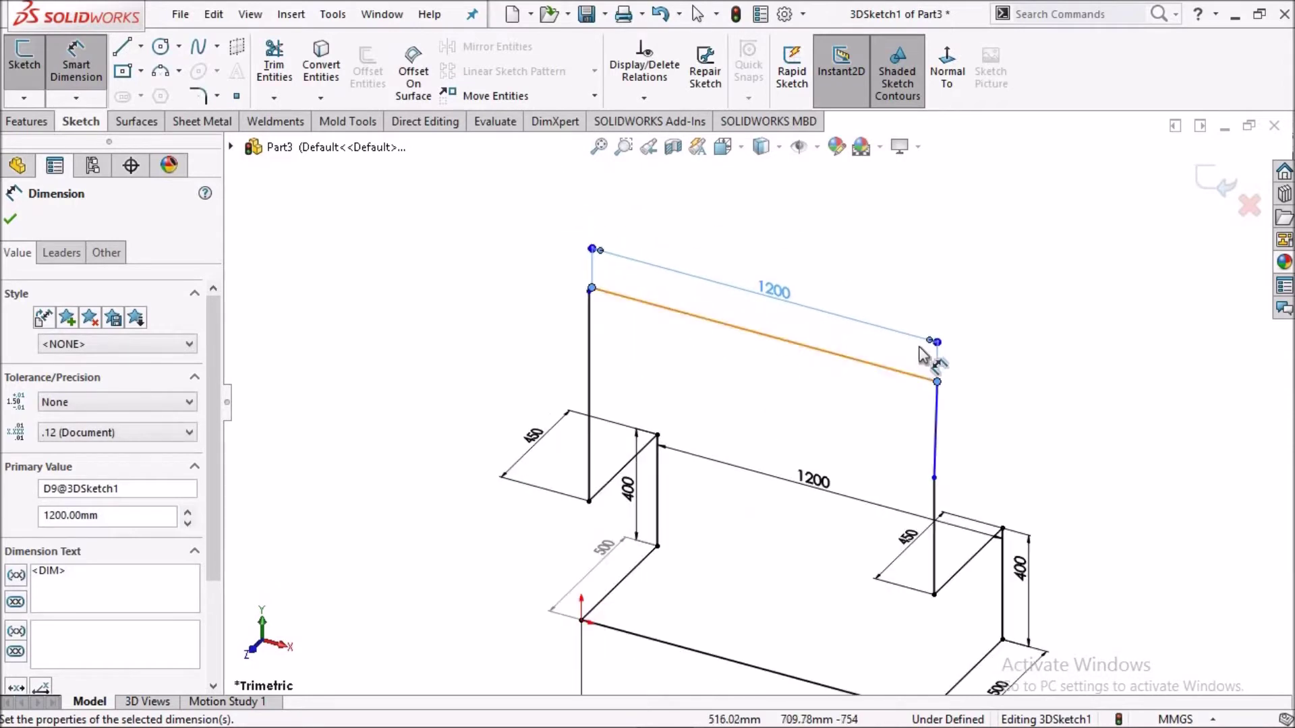
{"action": "scroll", "coordinate": [803, 413], "scroll_direction": "down", "scroll_amount": 2}
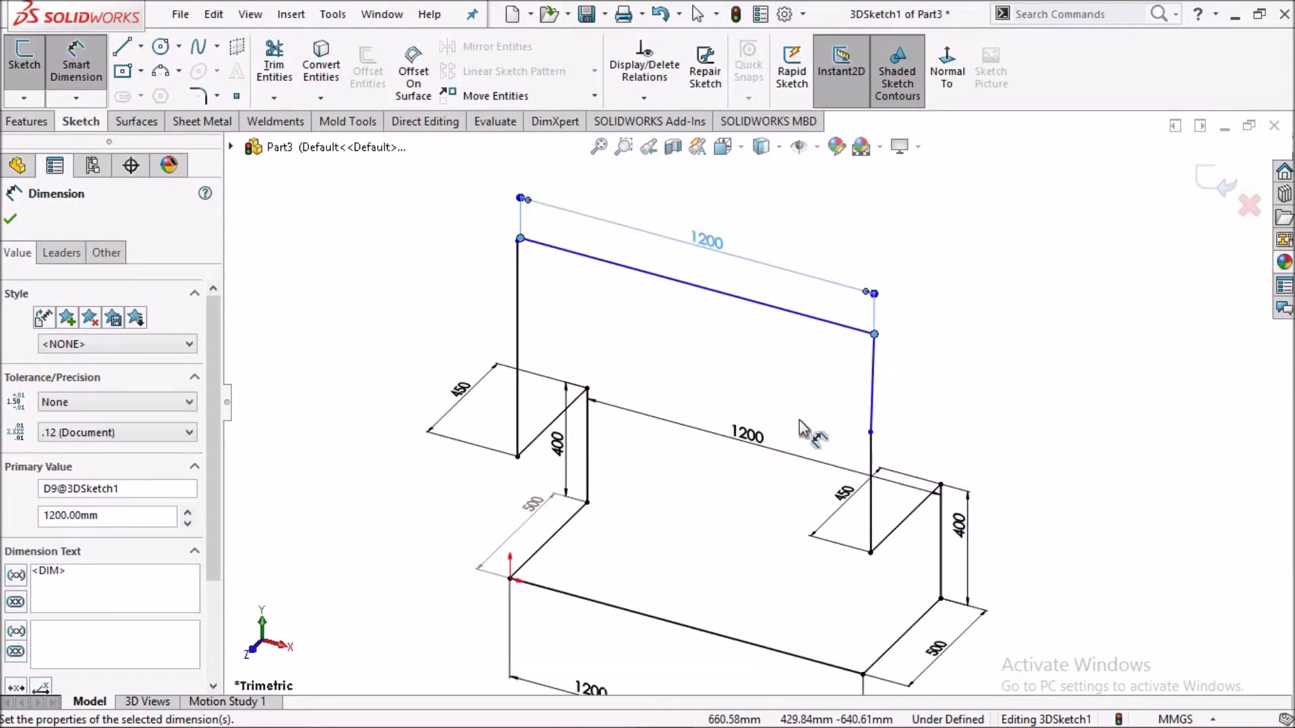
{"action": "scroll", "coordinate": [747, 416], "scroll_direction": "up", "scroll_amount": 5}
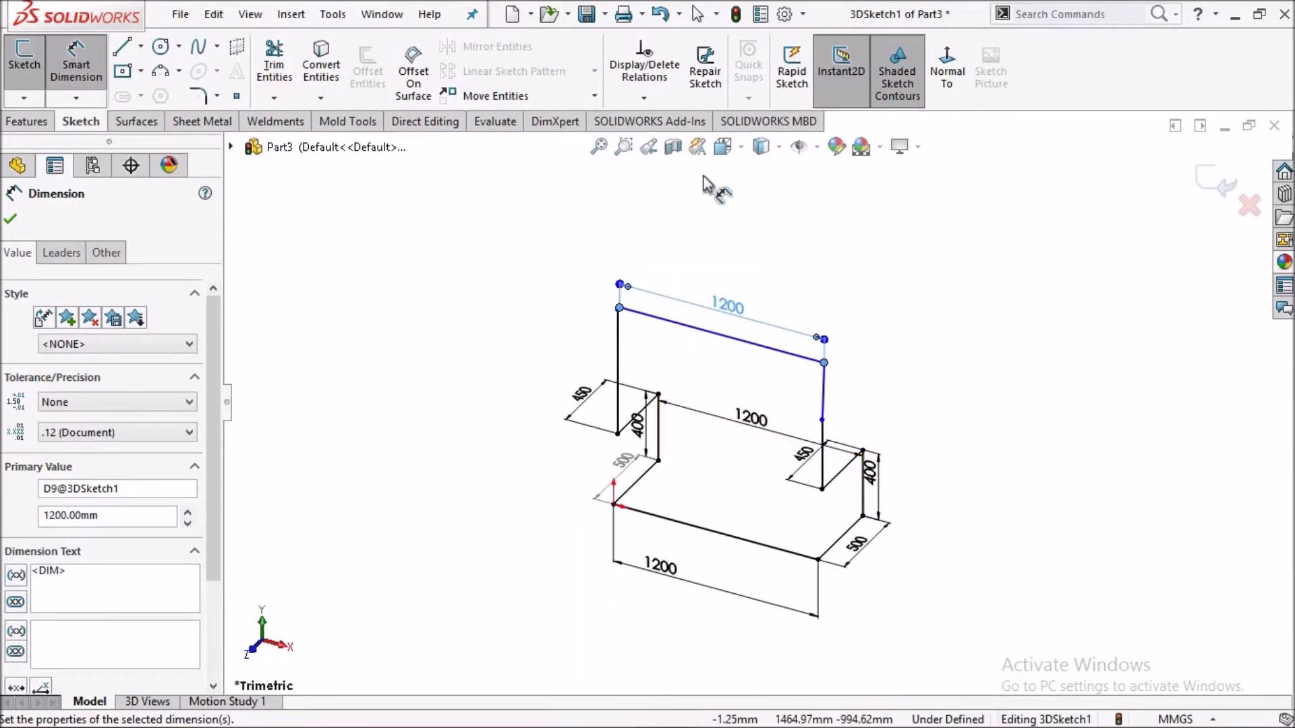
{"action": "key", "text": "Escape"}
{"action": "scroll", "coordinate": [728, 352], "scroll_direction": "down", "scroll_amount": 3}
{"action": "scroll", "coordinate": [728, 352], "scroll_direction": "up", "scroll_amount": 3}
{"action": "left_click", "coordinate": [762, 357]}
Delete the old upper vertical segments and leftover lines from the frame sketch.
{"action": "key", "text": "Escape"}
{"action": "scroll", "coordinate": [776, 378], "scroll_direction": "up", "scroll_amount": 2}
{"action": "scroll", "coordinate": [811, 398], "scroll_direction": "down", "scroll_amount": 4}
{"action": "left_click", "coordinate": [812, 401]}
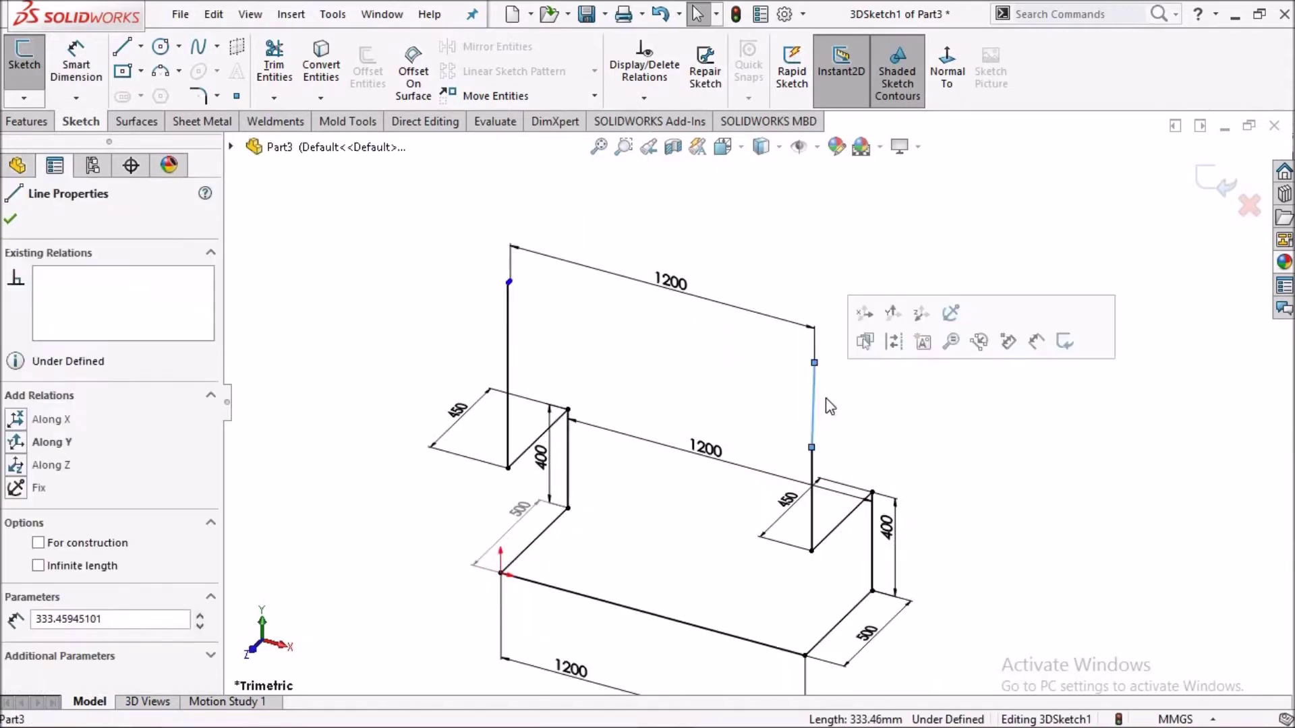
{"action": "key", "text": "Delete"}
{"action": "left_click", "coordinate": [545, 370]}
{"action": "left_click", "coordinate": [509, 364]}
{"action": "key", "text": "Delete"}
{"action": "left_click", "coordinate": [510, 283]}
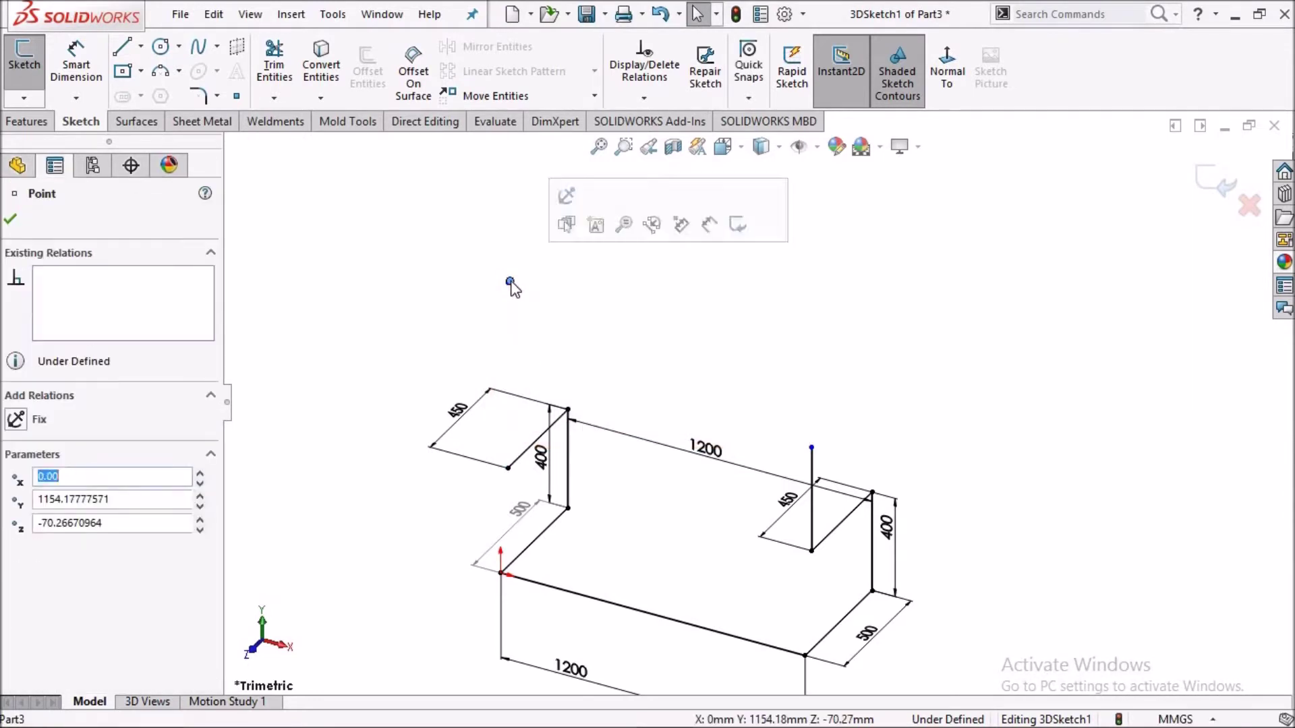
{"action": "key", "text": "Delete"}
{"action": "left_click", "coordinate": [756, 367]}
{"action": "scroll", "coordinate": [533, 286], "scroll_direction": "down", "scroll_amount": 5}
{"action": "left_click_drag", "start_coordinate": [516, 275], "coordinate": [563, 332]}
{"action": "key", "text": "Delete"}
{"action": "scroll", "coordinate": [665, 439], "scroll_direction": "up", "scroll_amount": 5}
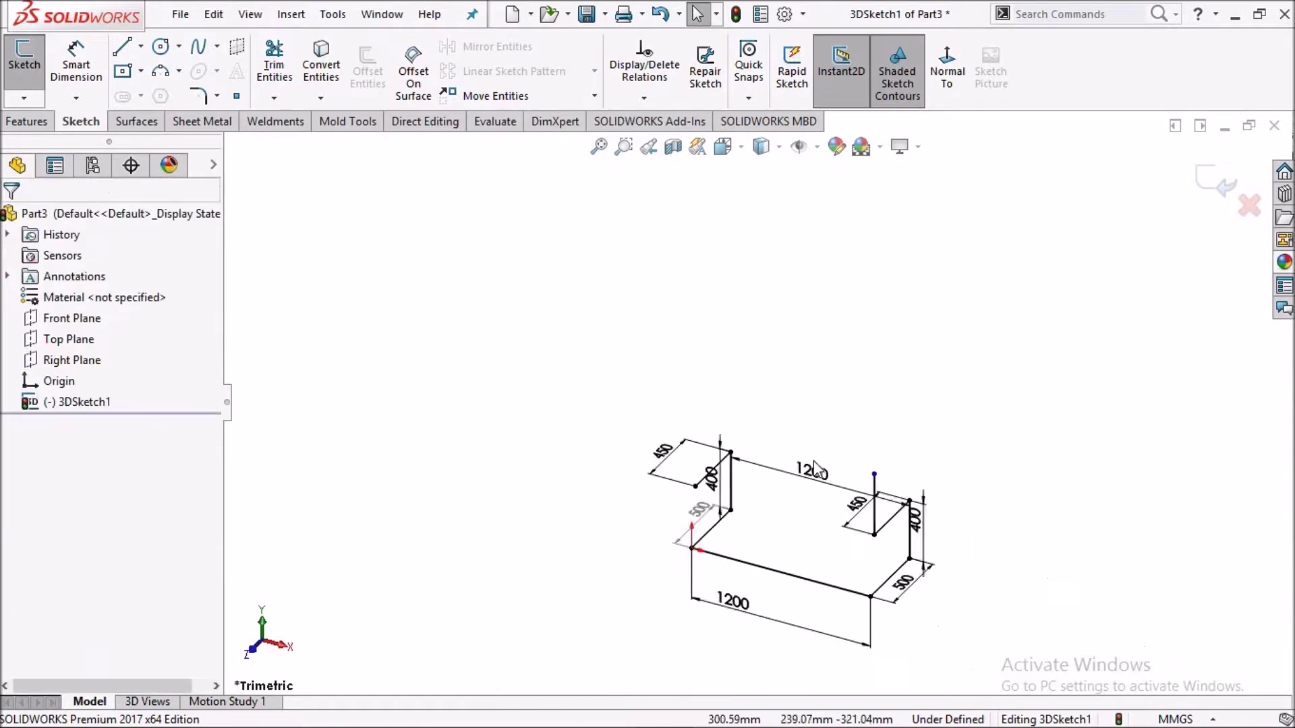
Draw the new upper frame lines from the right riser, across, and down to the left leg.
{"action": "left_click", "coordinate": [118, 53]}
{"action": "scroll", "coordinate": [880, 468], "scroll_direction": "down", "scroll_amount": 3}
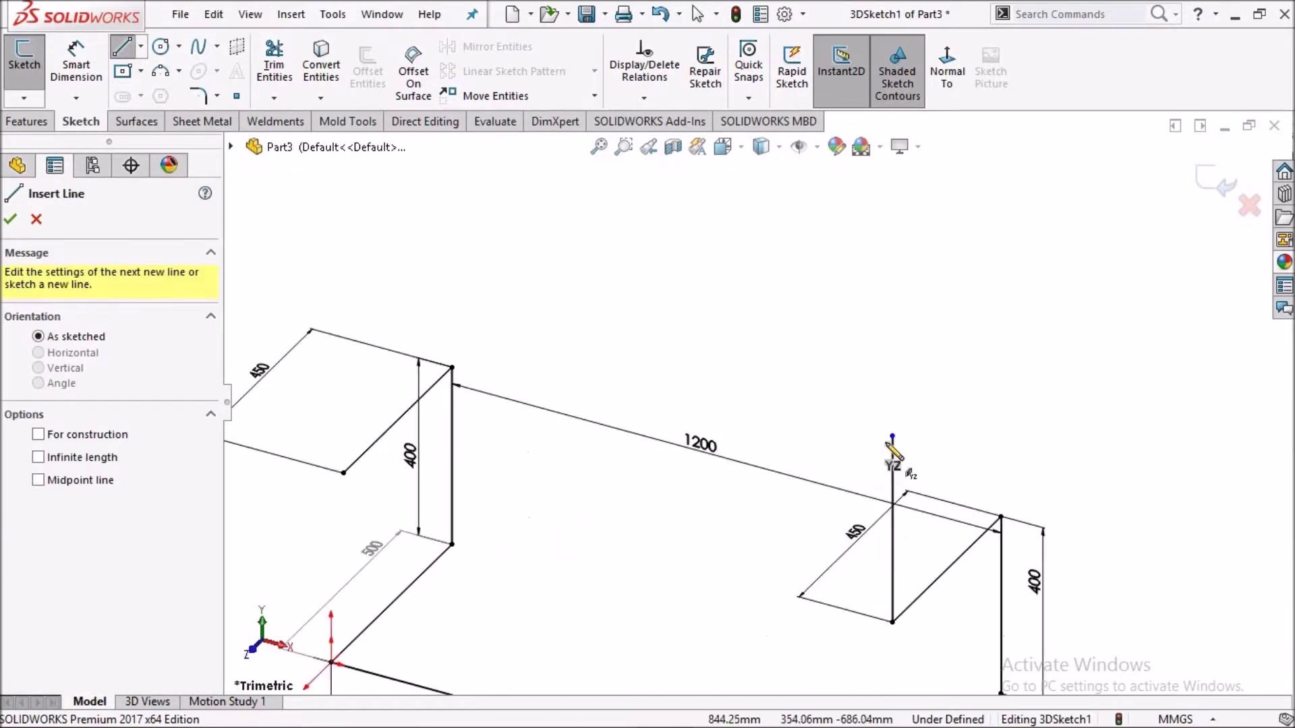
{"action": "left_click", "coordinate": [892, 435]}
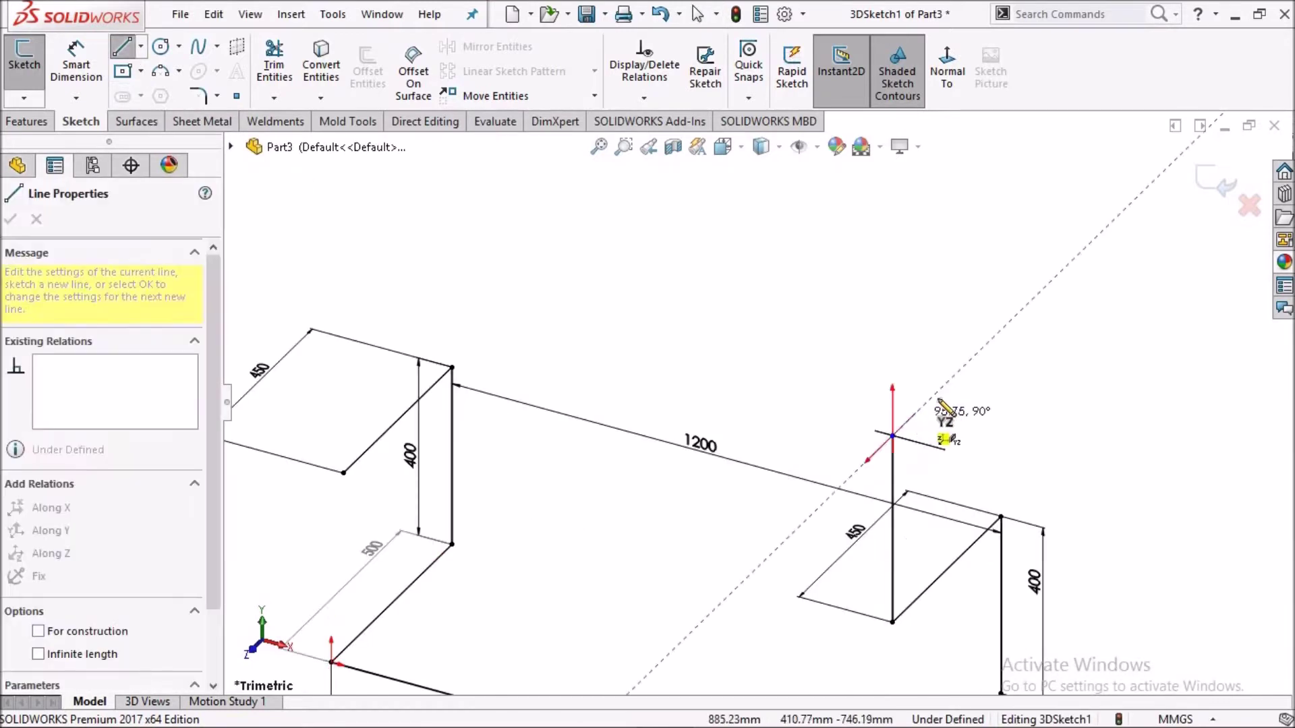
{"action": "left_click", "coordinate": [991, 341]}
{"action": "key", "text": "Tab"}
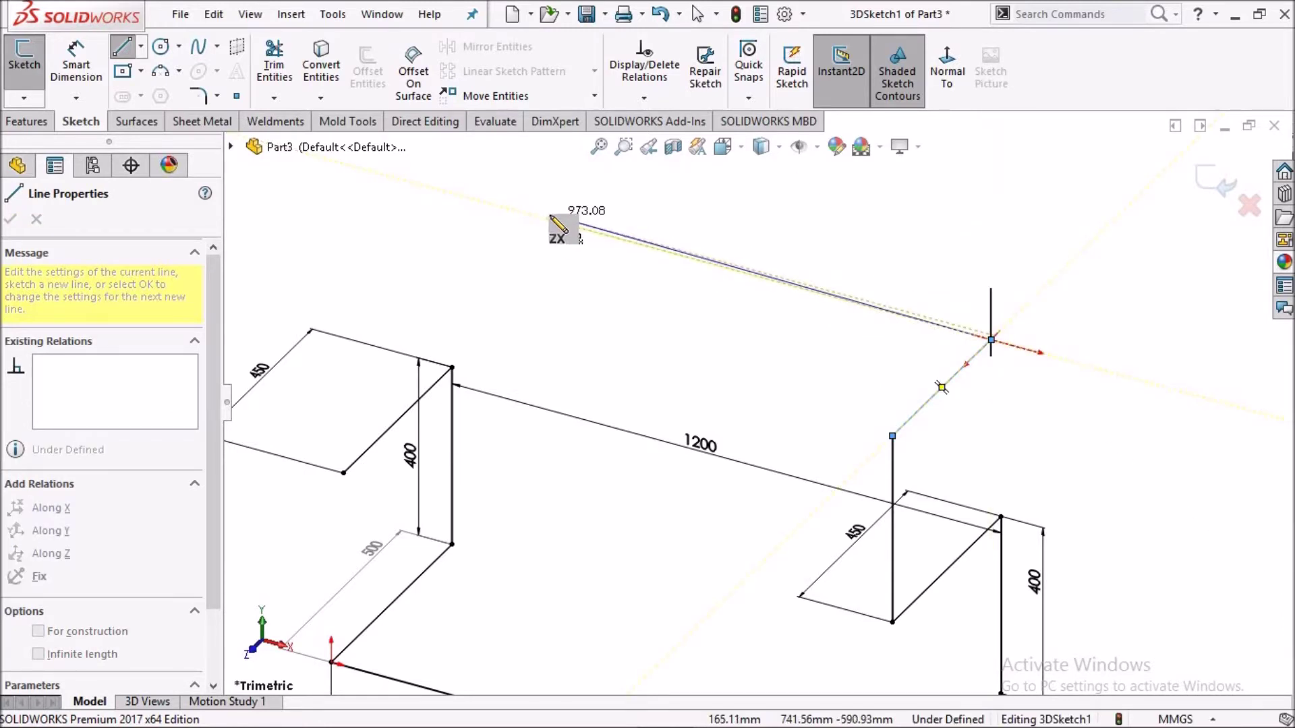
{"action": "left_click", "coordinate": [494, 205]}
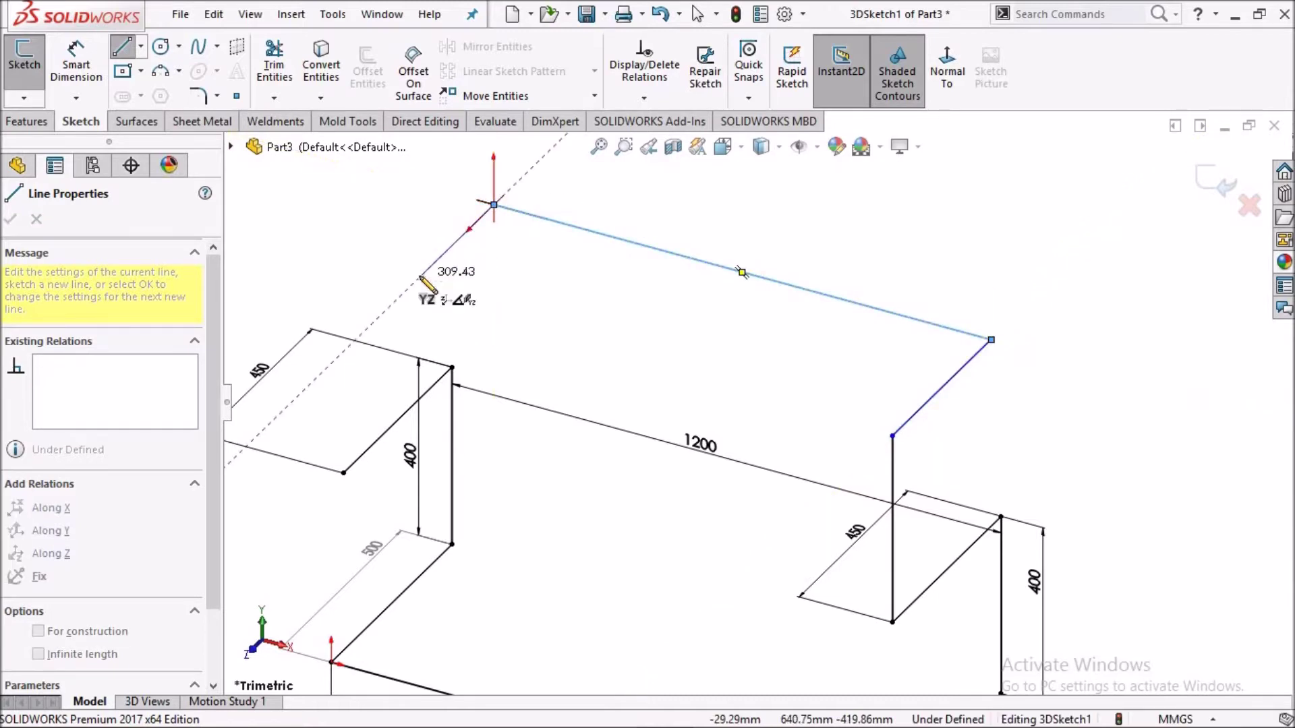
{"action": "left_click", "coordinate": [385, 311]}
{"action": "left_click", "coordinate": [344, 473]}
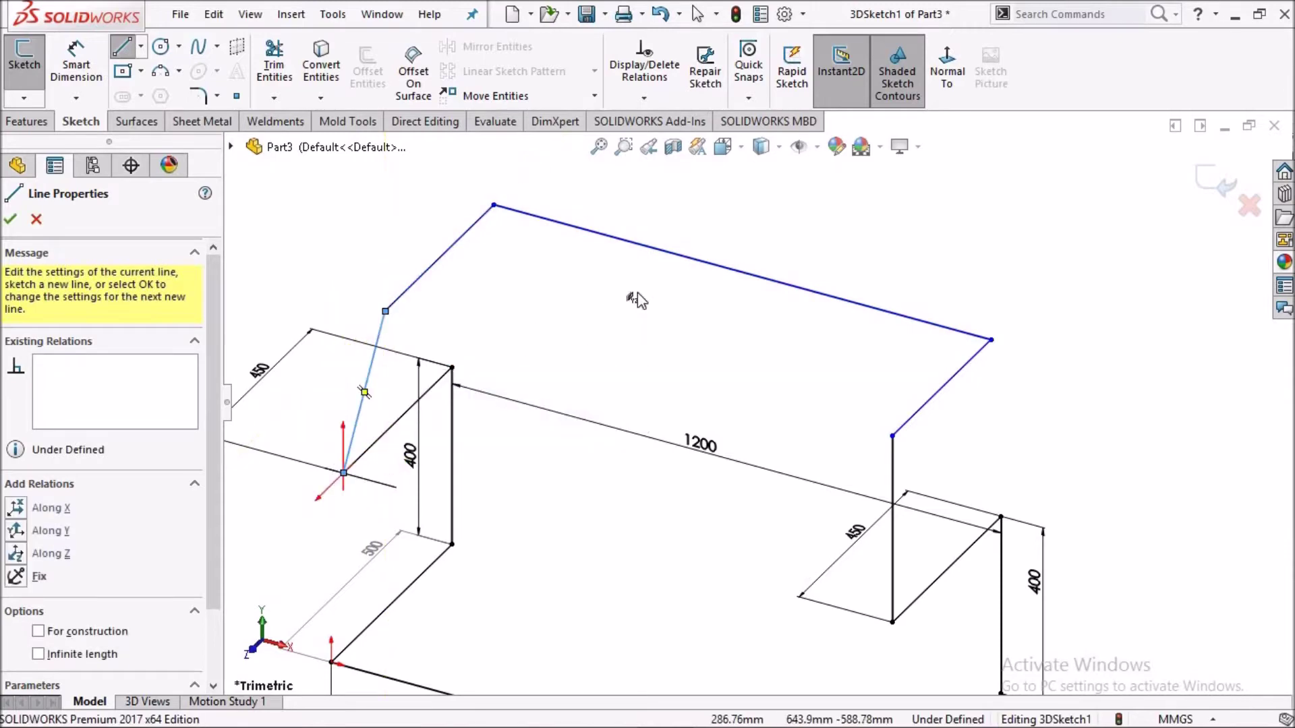
{"action": "key", "text": "Escape"}
{"action": "scroll", "coordinate": [529, 419], "scroll_direction": "up", "scroll_amount": 5}
{"action": "scroll", "coordinate": [779, 401], "scroll_direction": "down", "scroll_amount": 3}
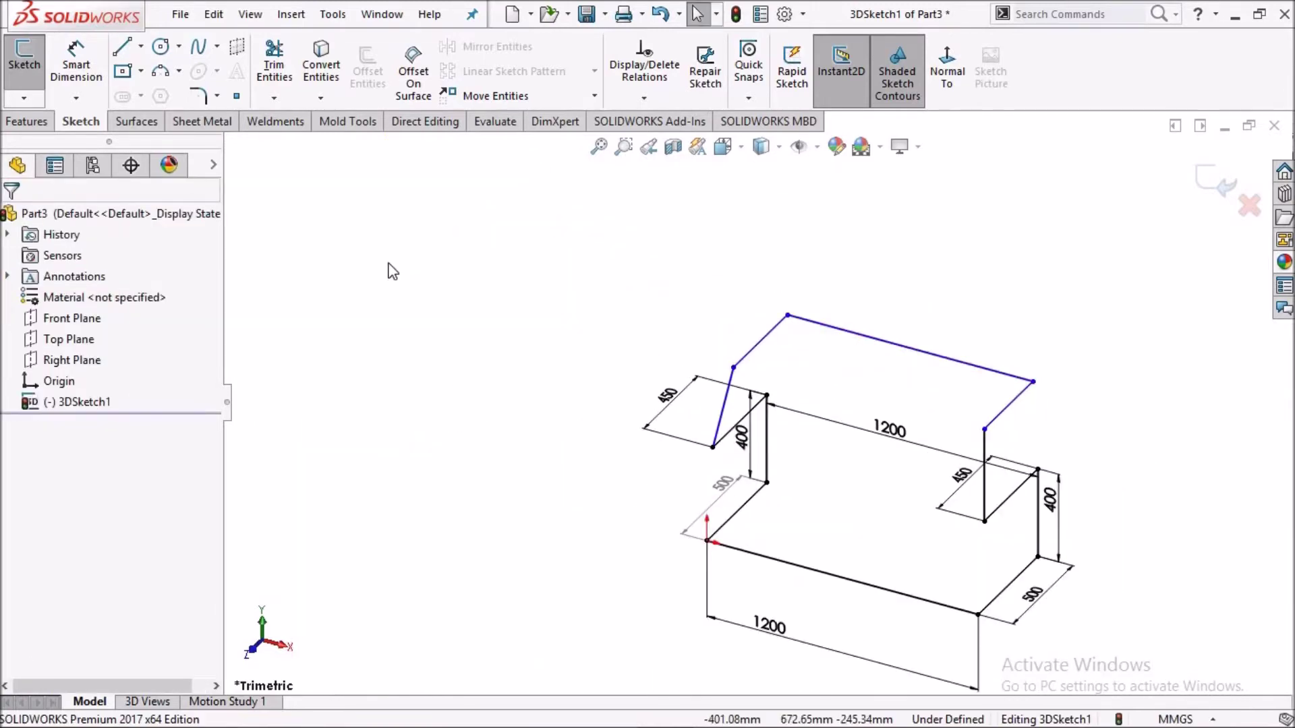
{"action": "left_click", "coordinate": [76, 67]}
Dimension the left slanted and right short top edges to 500 mm each.
{"action": "scroll", "coordinate": [722, 371], "scroll_direction": "down", "scroll_amount": 2}
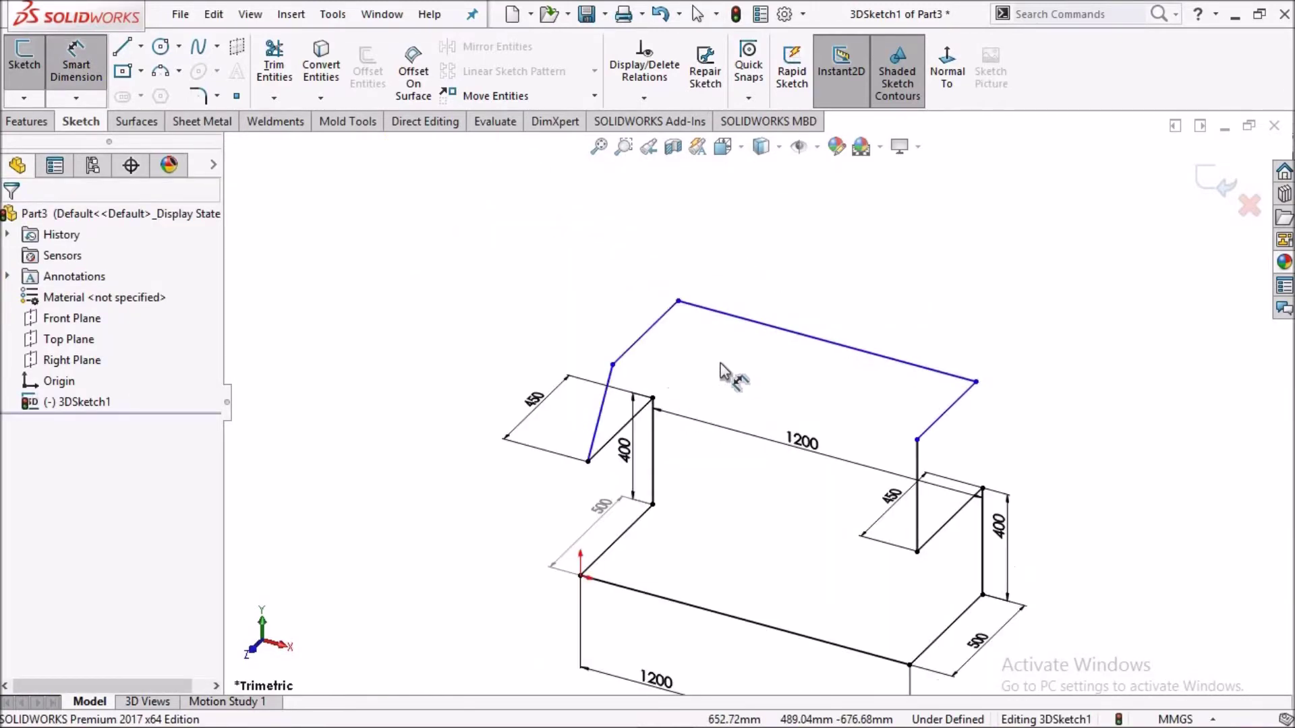
{"action": "left_click", "coordinate": [643, 344]}
{"action": "left_click", "coordinate": [539, 290]}
{"action": "type", "text": "3"}
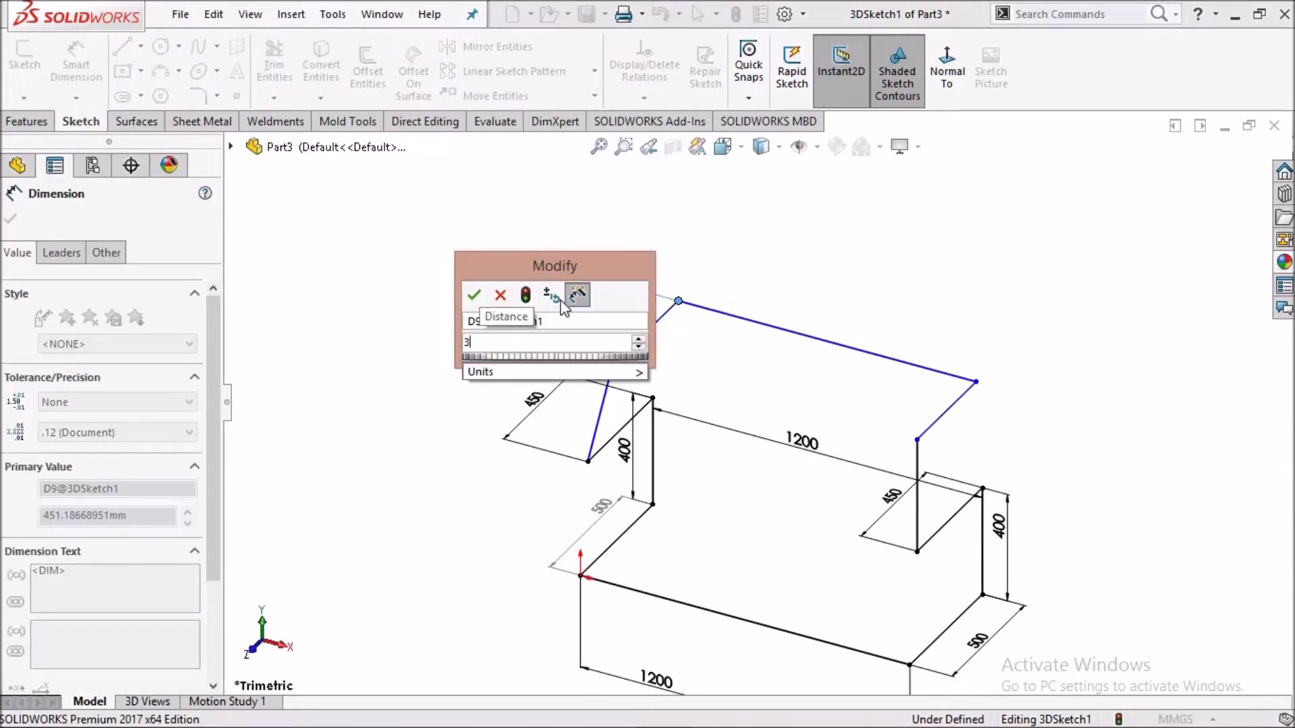
{"action": "key", "text": "BackSpace"}
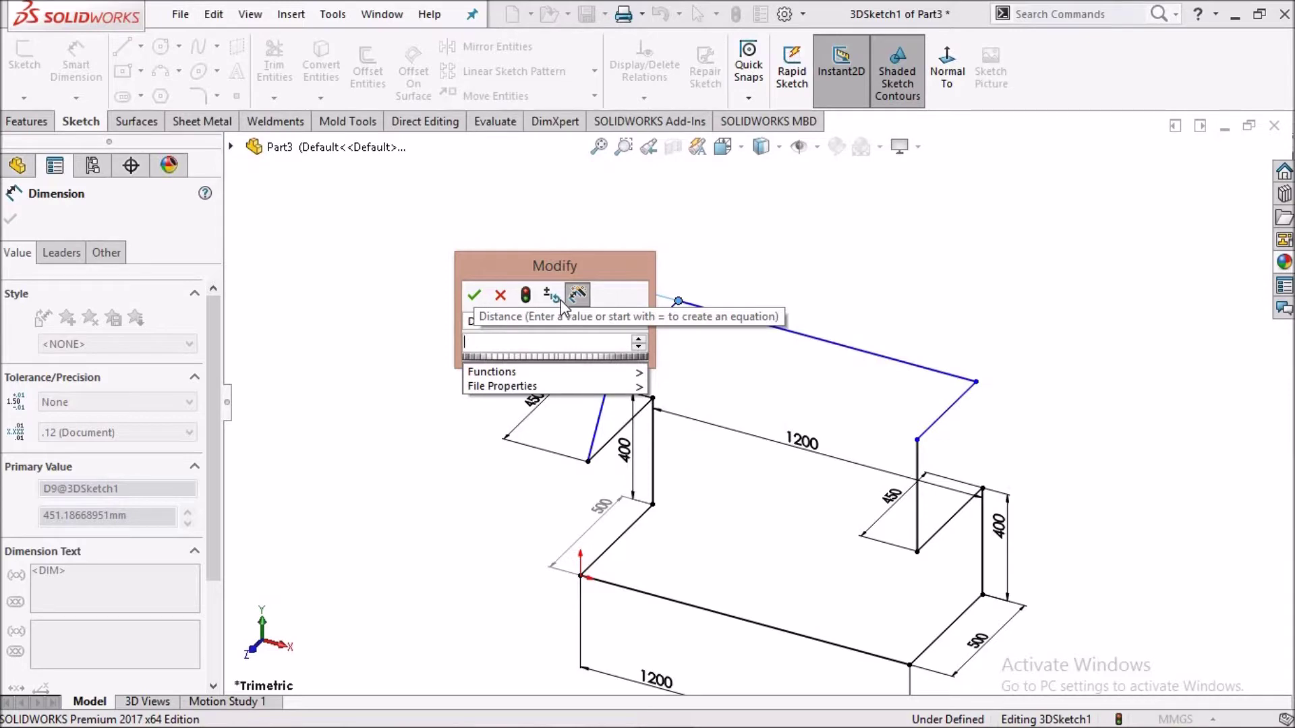
{"action": "type", "text": "500"}
{"action": "key", "text": "Return"}
{"action": "left_click", "coordinate": [961, 413]}
{"action": "type", "text": "500"}
{"action": "key", "text": "Return"}
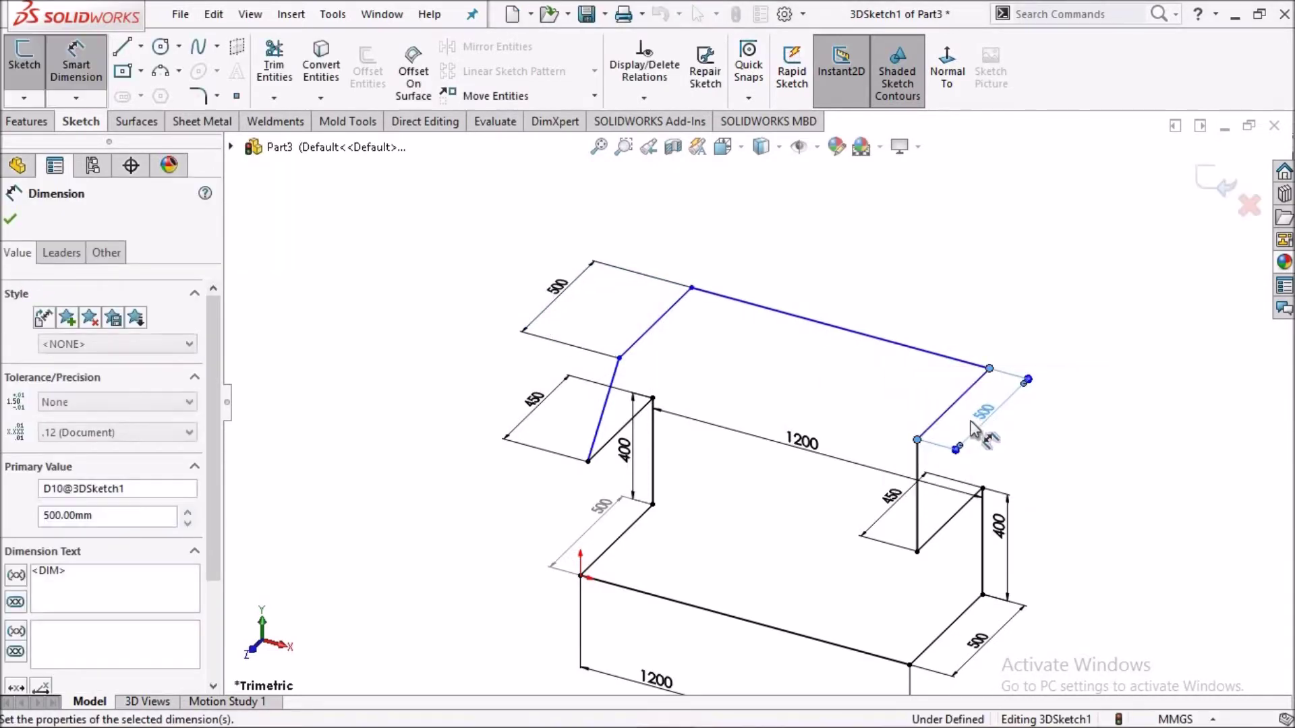
Make the left and right riser lines parallel, then undo that conflicting Parallel relation.
{"action": "scroll", "coordinate": [856, 438], "scroll_direction": "down", "scroll_amount": 2}
{"action": "scroll", "coordinate": [690, 447], "scroll_direction": "up", "scroll_amount": 2}
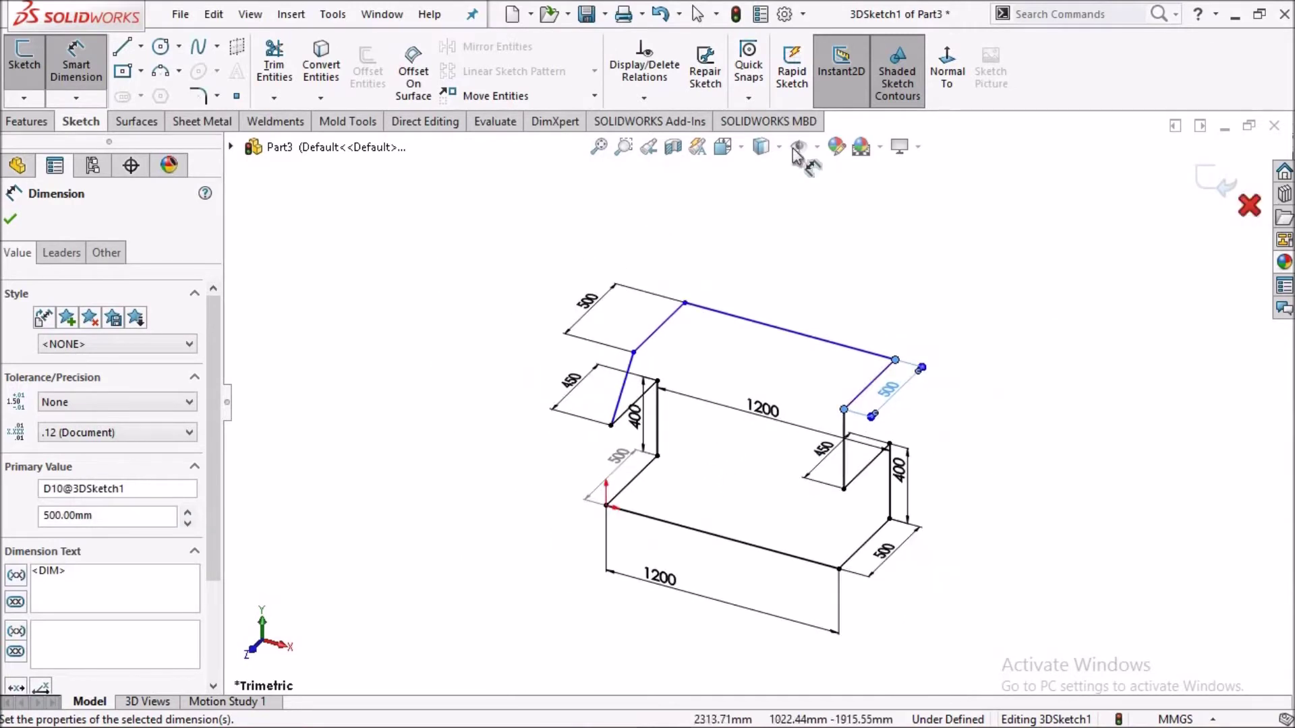
{"action": "left_click", "coordinate": [629, 387]}
{"action": "left_click", "coordinate": [538, 280]}
{"action": "left_click", "coordinate": [622, 388]}
{"action": "left_click", "coordinate": [846, 472], "text": "ctrl"}
{"action": "left_click", "coordinate": [1035, 376]}
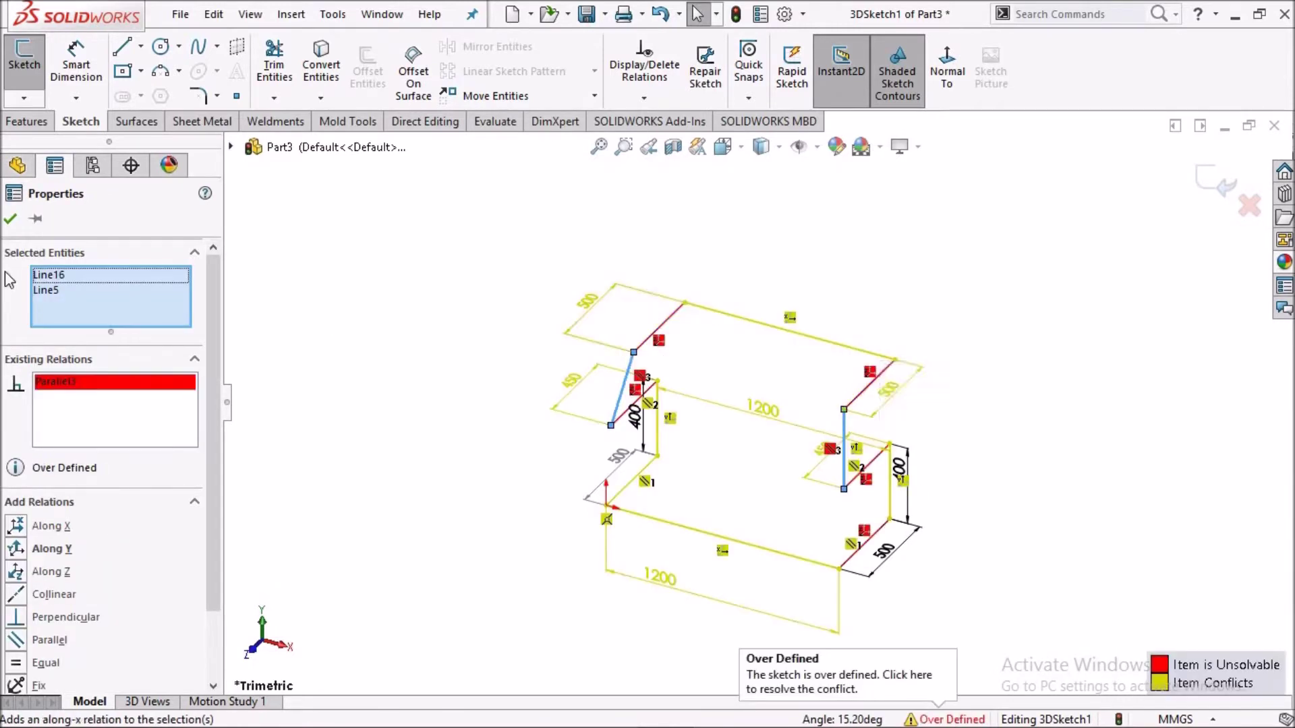
{"action": "right_click", "coordinate": [84, 302]}
{"action": "left_click", "coordinate": [94, 295]}
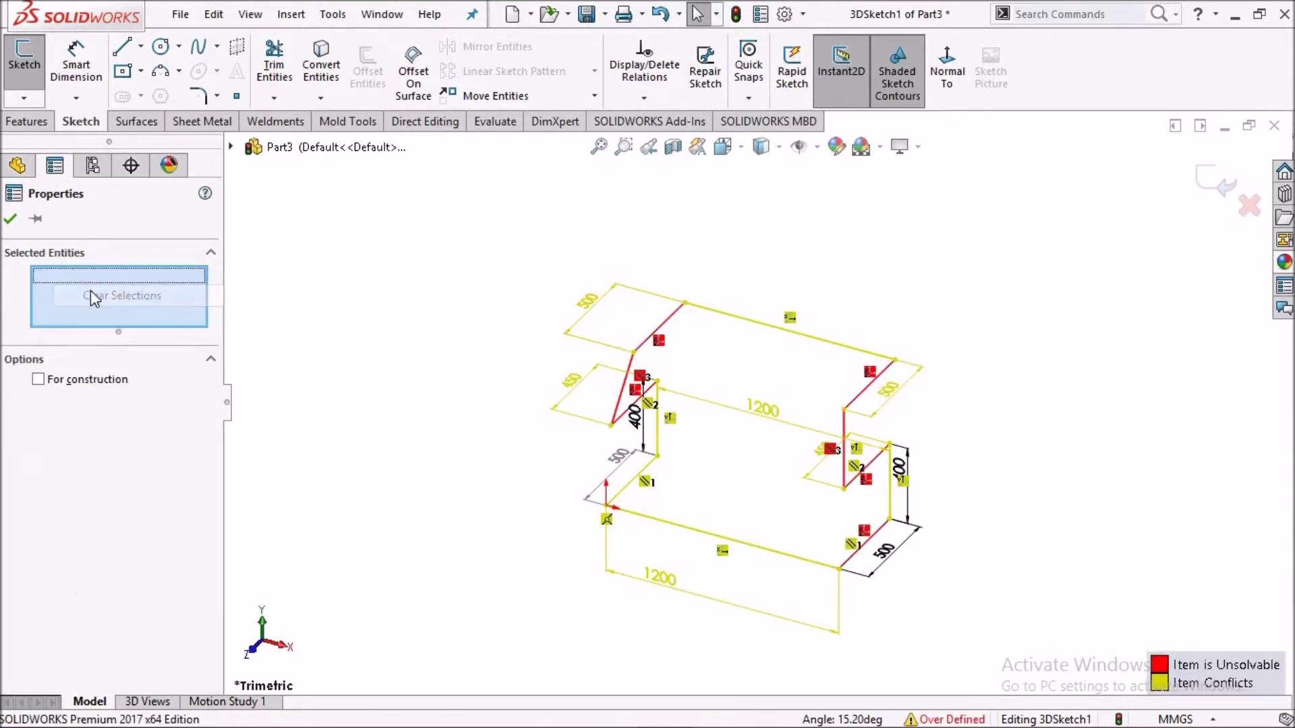
{"action": "left_click", "coordinate": [11, 220]}
{"action": "key", "text": "ctrl+z"}
{"action": "scroll", "coordinate": [742, 418], "scroll_direction": "down", "scroll_amount": 2}
{"action": "scroll", "coordinate": [759, 395], "scroll_direction": "down", "scroll_amount": 2}
{"action": "left_click", "coordinate": [10, 219]}
{"action": "scroll", "coordinate": [362, 335], "scroll_direction": "up", "scroll_amount": 2}
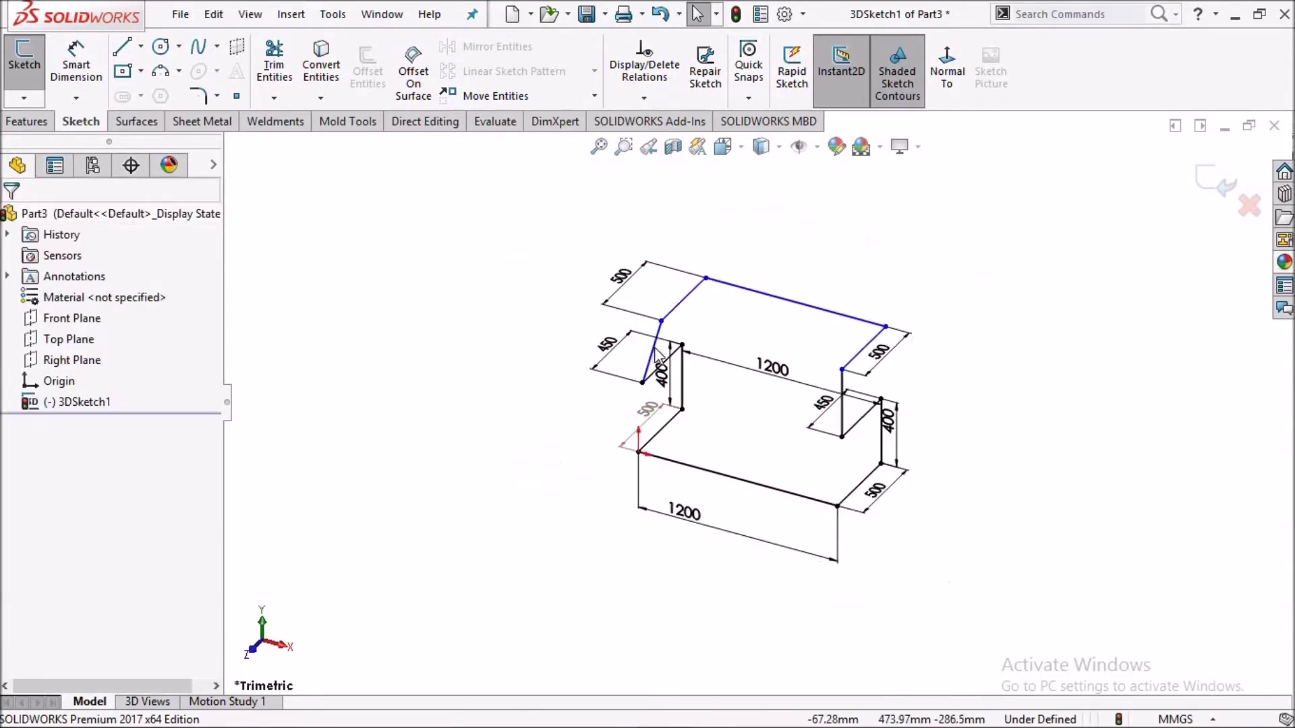
Drag the slanted riser's endpoint so the left riser stands vertical.
{"action": "scroll", "coordinate": [701, 312], "scroll_direction": "down", "scroll_amount": 4}
{"action": "left_click", "coordinate": [700, 305]}
{"action": "left_click_drag", "start_coordinate": [700, 305], "coordinate": [659, 294]}
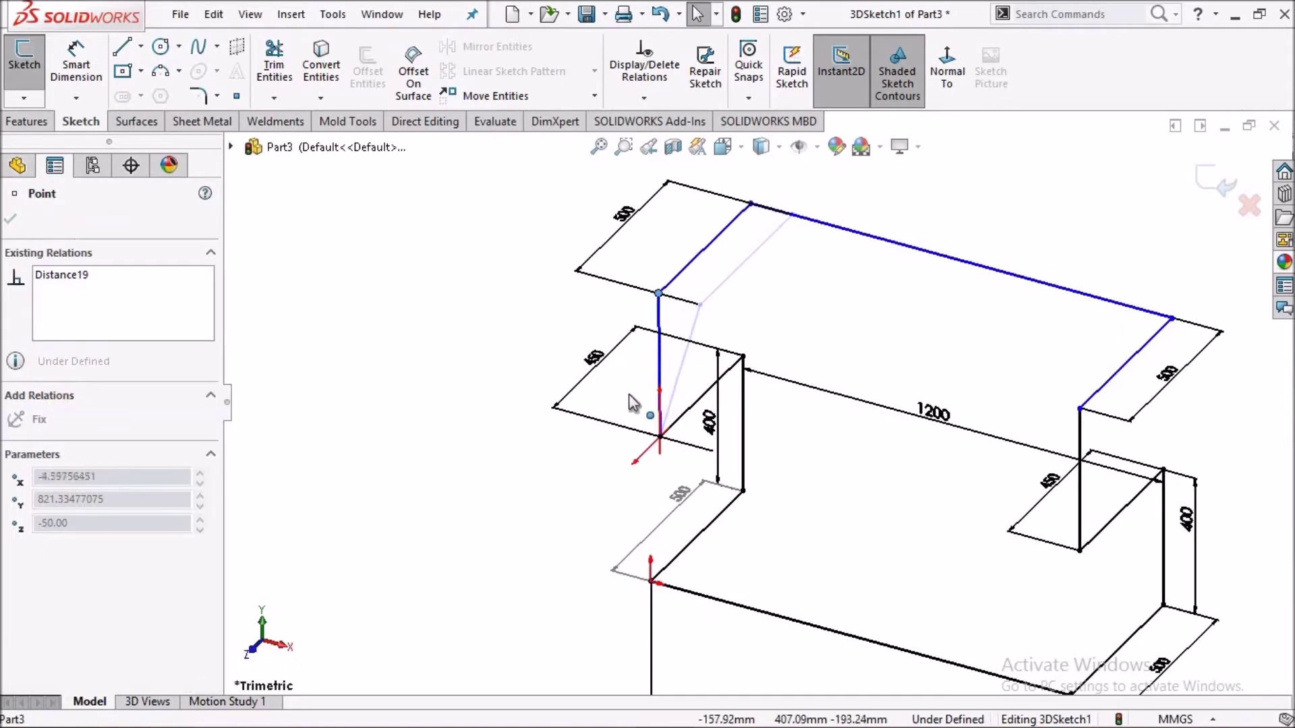
{"action": "key", "text": "Escape"}
{"action": "scroll", "coordinate": [856, 405], "scroll_direction": "up", "scroll_amount": 3}
{"action": "scroll", "coordinate": [815, 439], "scroll_direction": "down", "scroll_amount": 3}
{"action": "scroll", "coordinate": [851, 437], "scroll_direction": "up", "scroll_amount": 3}
{"action": "middle_click_drag", "start_coordinate": [848, 435], "coordinate": [743, 427]}
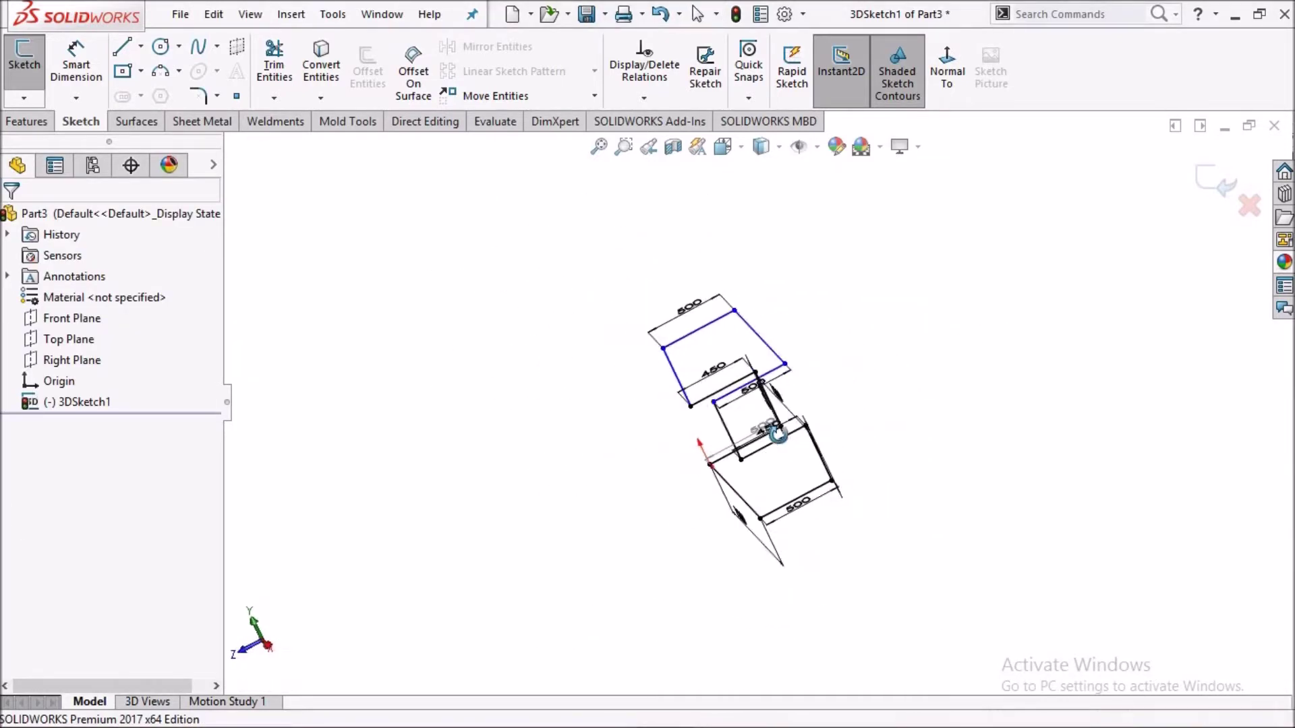
{"action": "scroll", "coordinate": [748, 428], "scroll_direction": "down", "scroll_amount": 3}
{"action": "scroll", "coordinate": [755, 430], "scroll_direction": "up", "scroll_amount": 3}
{"action": "scroll", "coordinate": [758, 432], "scroll_direction": "down", "scroll_amount": 3}
{"action": "scroll", "coordinate": [758, 432], "scroll_direction": "up", "scroll_amount": 3}
Dimension the left and right vertical risers to 300 mm each.
{"action": "left_click", "coordinate": [73, 81]}
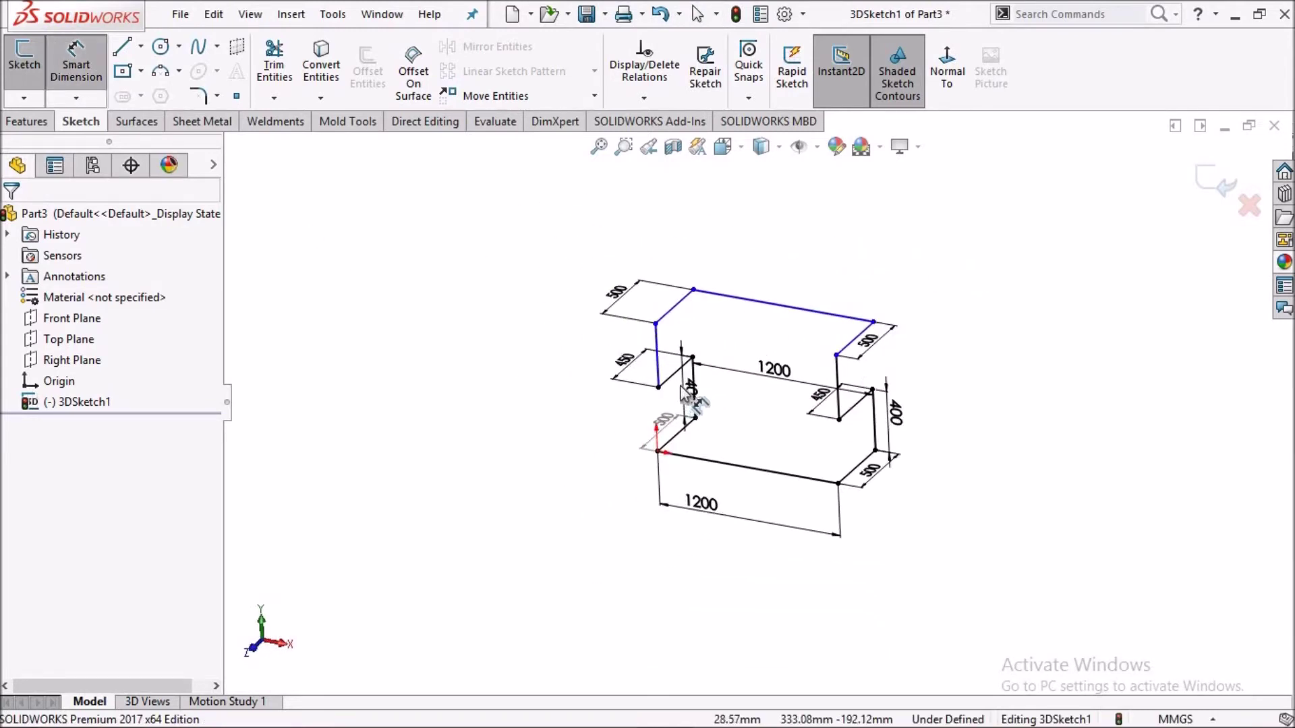
{"action": "scroll", "coordinate": [661, 386], "scroll_direction": "down", "scroll_amount": 3}
{"action": "left_click", "coordinate": [620, 293]}
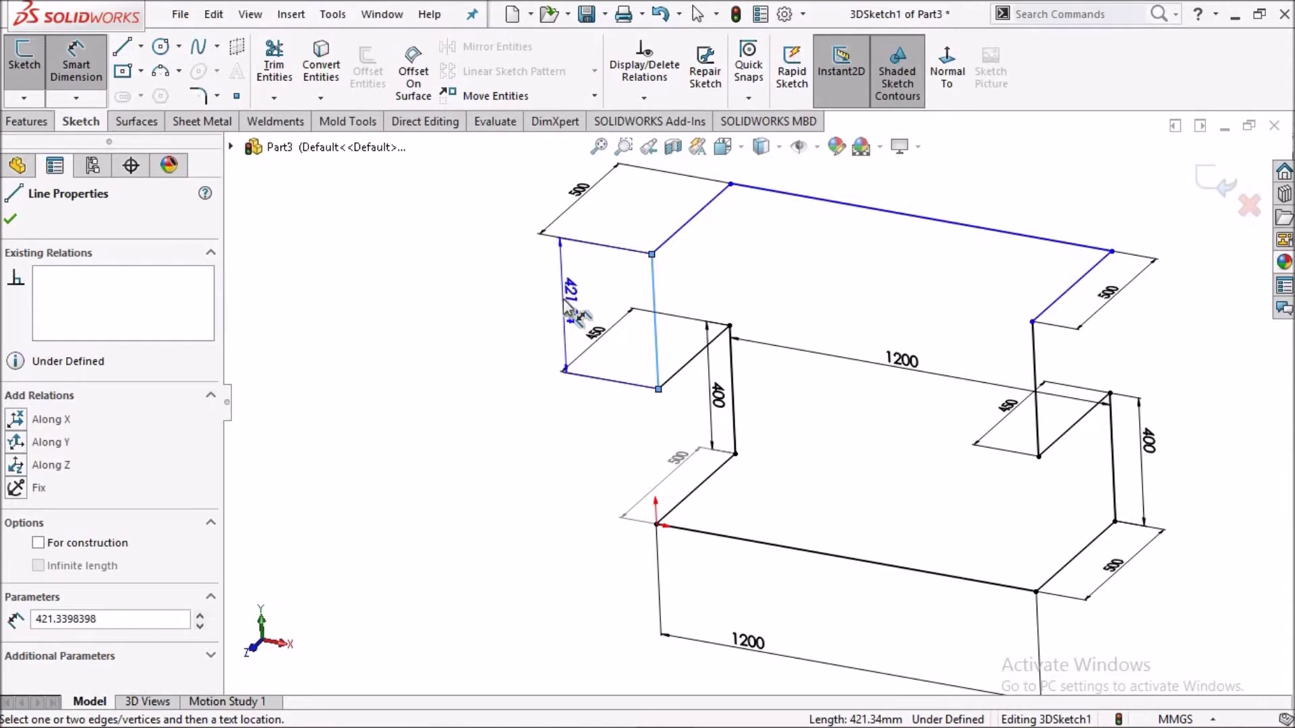
{"action": "left_click", "coordinate": [567, 307]}
{"action": "type", "text": "300"}
{"action": "key", "text": "Return"}
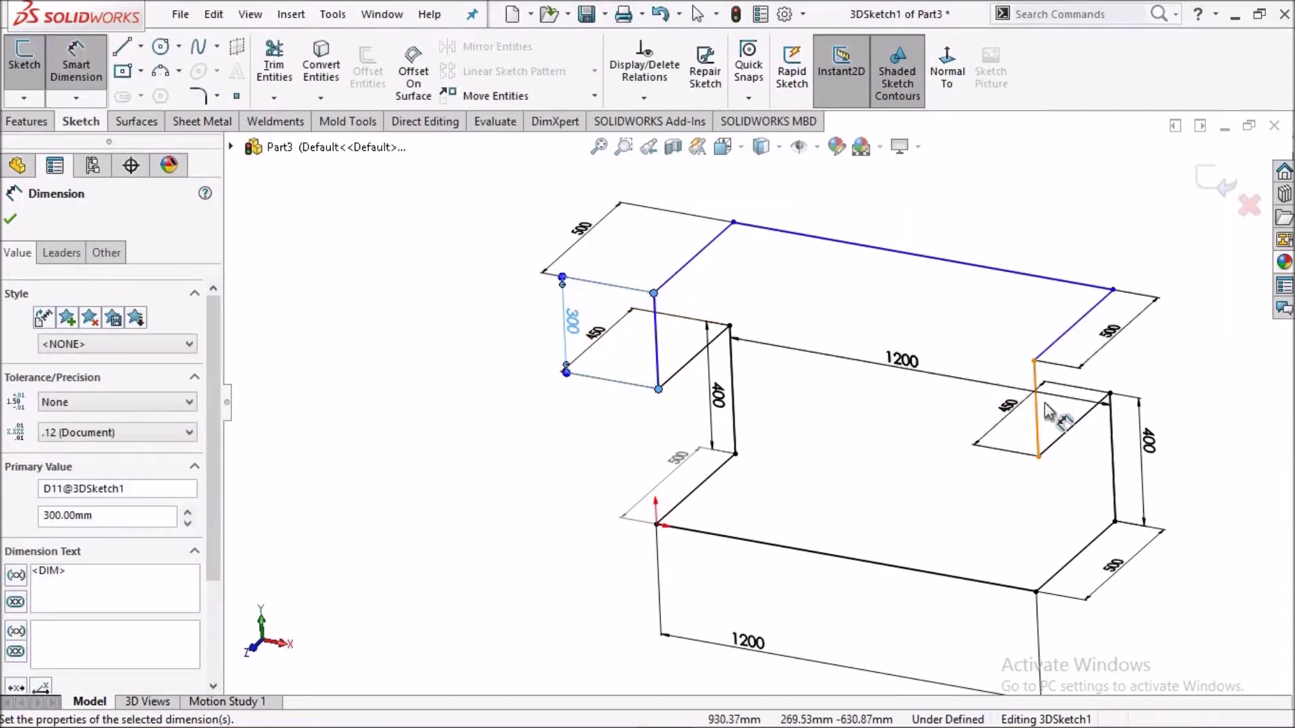
{"action": "left_click", "coordinate": [1037, 408]}
{"action": "left_click", "coordinate": [1185, 432]}
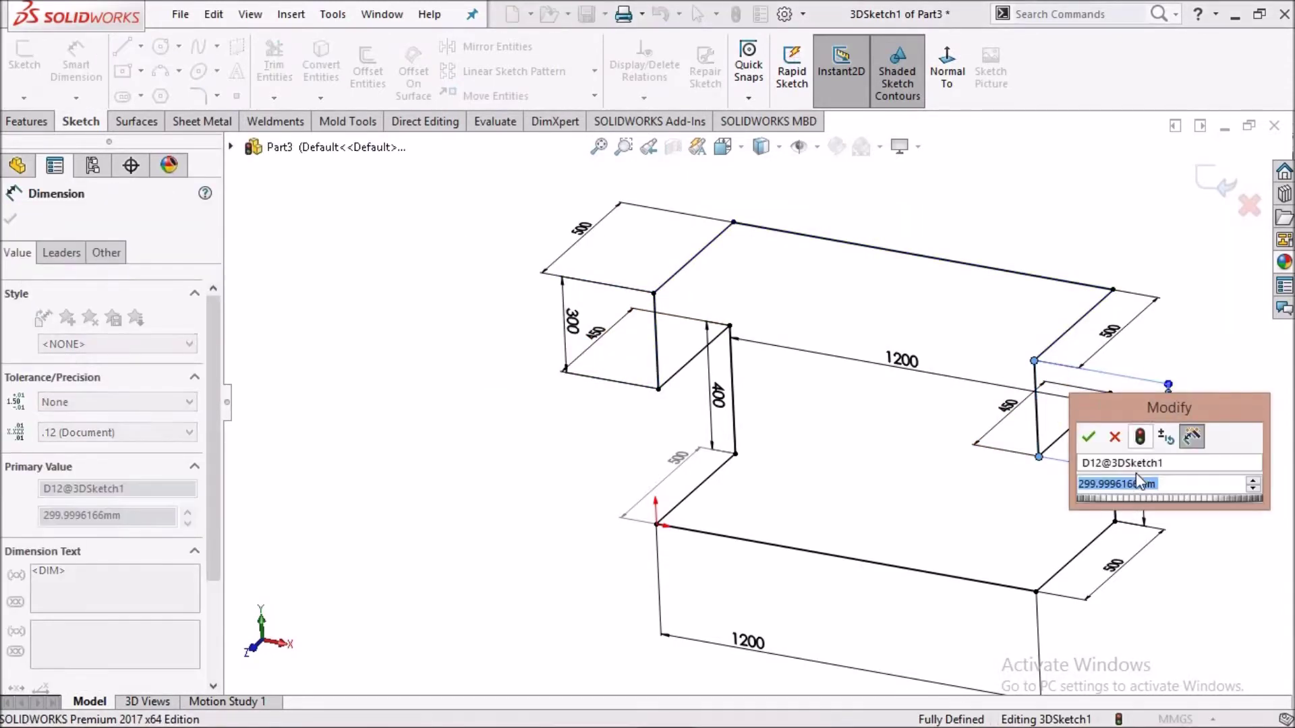
{"action": "key", "text": "Return"}
Add a driven 1200 mm reference dimension on the long top edge, then select the whole sketch.
{"action": "scroll", "coordinate": [762, 432], "scroll_direction": "up", "scroll_amount": 3}
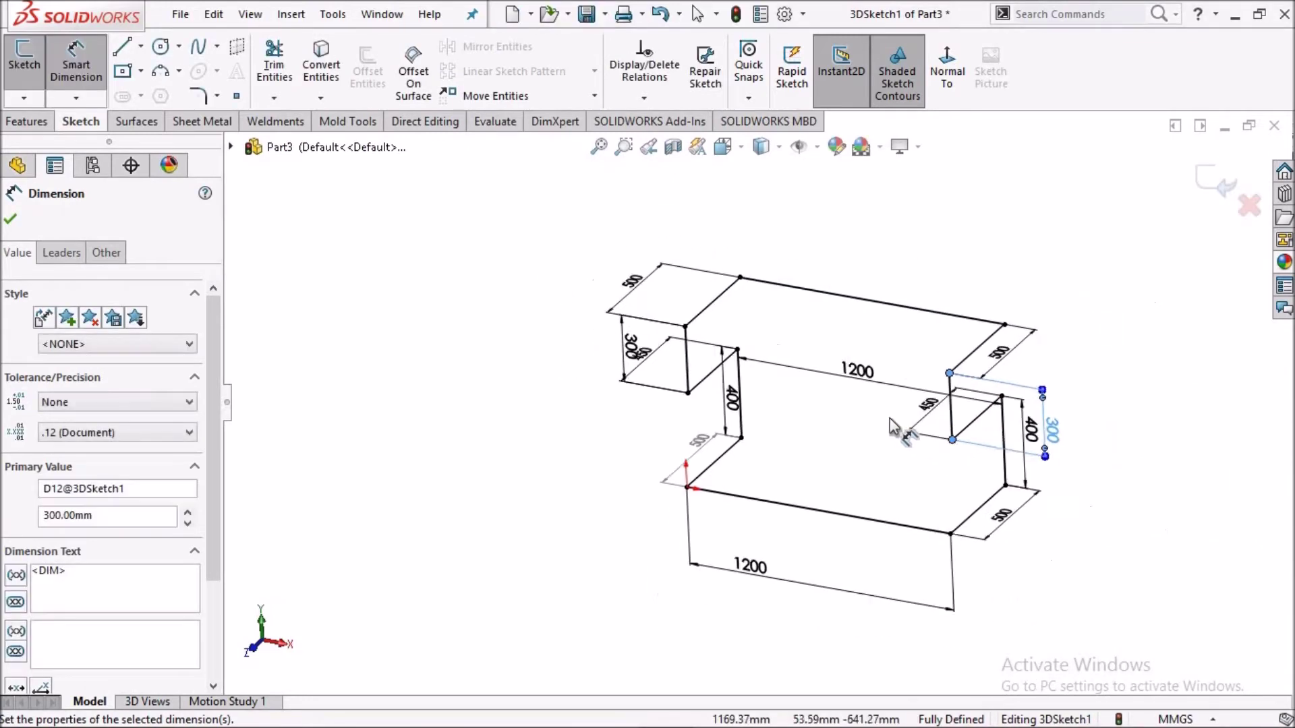
{"action": "mouse_move", "coordinate": [758, 439]}
{"action": "middle_mouse_down"}
{"action": "mouse_move", "coordinate": [764, 423]}
{"action": "mouse_move", "coordinate": [737, 463]}
{"action": "mouse_move", "coordinate": [775, 424]}
{"action": "mouse_move", "coordinate": [758, 427]}
{"action": "mouse_move", "coordinate": [809, 451]}
{"action": "mouse_move", "coordinate": [799, 463]}
{"action": "middle_mouse_up"}
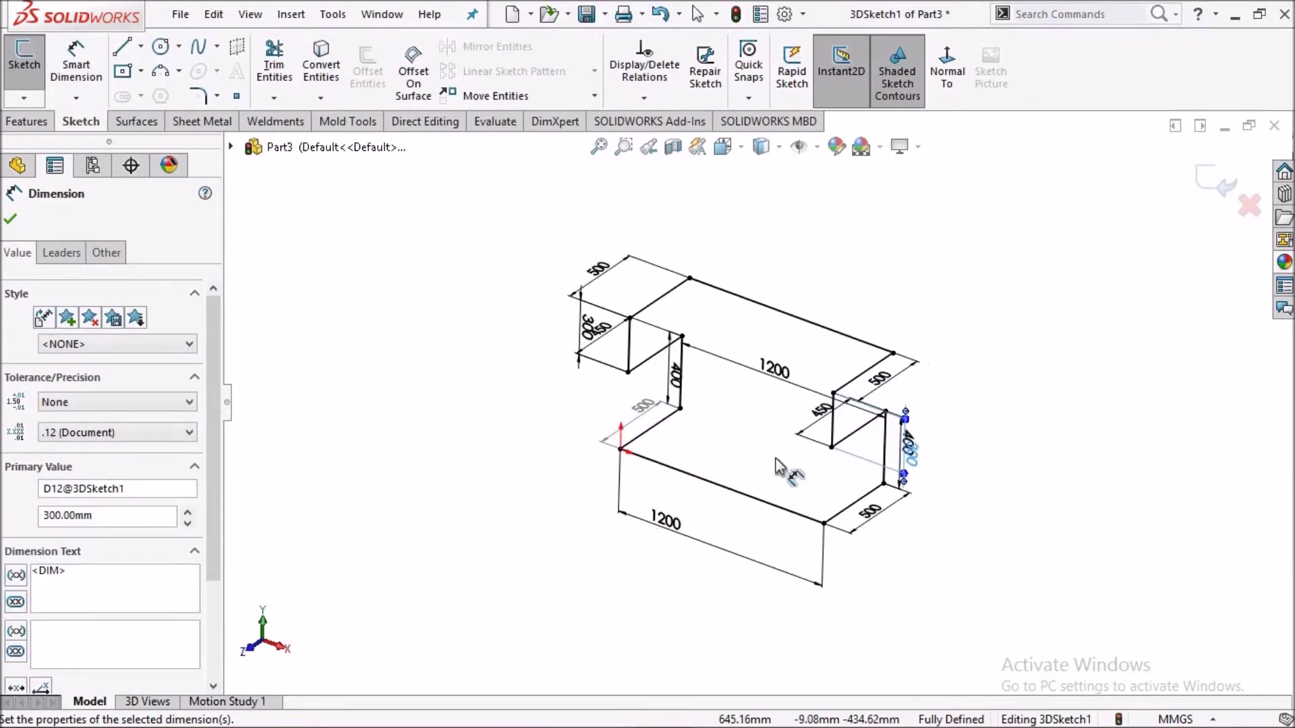
{"action": "scroll", "coordinate": [745, 409], "scroll_direction": "up", "scroll_amount": 2}
{"action": "scroll", "coordinate": [745, 409], "scroll_direction": "down", "scroll_amount": 5}
{"action": "scroll", "coordinate": [745, 409], "scroll_direction": "up", "scroll_amount": 3}
{"action": "scroll", "coordinate": [755, 405], "scroll_direction": "down", "scroll_amount": 2}
{"action": "scroll", "coordinate": [755, 405], "scroll_direction": "down", "scroll_amount": 2}
{"action": "scroll", "coordinate": [751, 391], "scroll_direction": "up", "scroll_amount": 1}
{"action": "scroll", "coordinate": [760, 392], "scroll_direction": "up", "scroll_amount": 1}
{"action": "scroll", "coordinate": [766, 377], "scroll_direction": "down", "scroll_amount": 4}
{"action": "scroll", "coordinate": [767, 376], "scroll_direction": "up", "scroll_amount": 4}
{"action": "scroll", "coordinate": [767, 426], "scroll_direction": "down", "scroll_amount": 1}
{"action": "scroll", "coordinate": [776, 404], "scroll_direction": "down", "scroll_amount": 1}
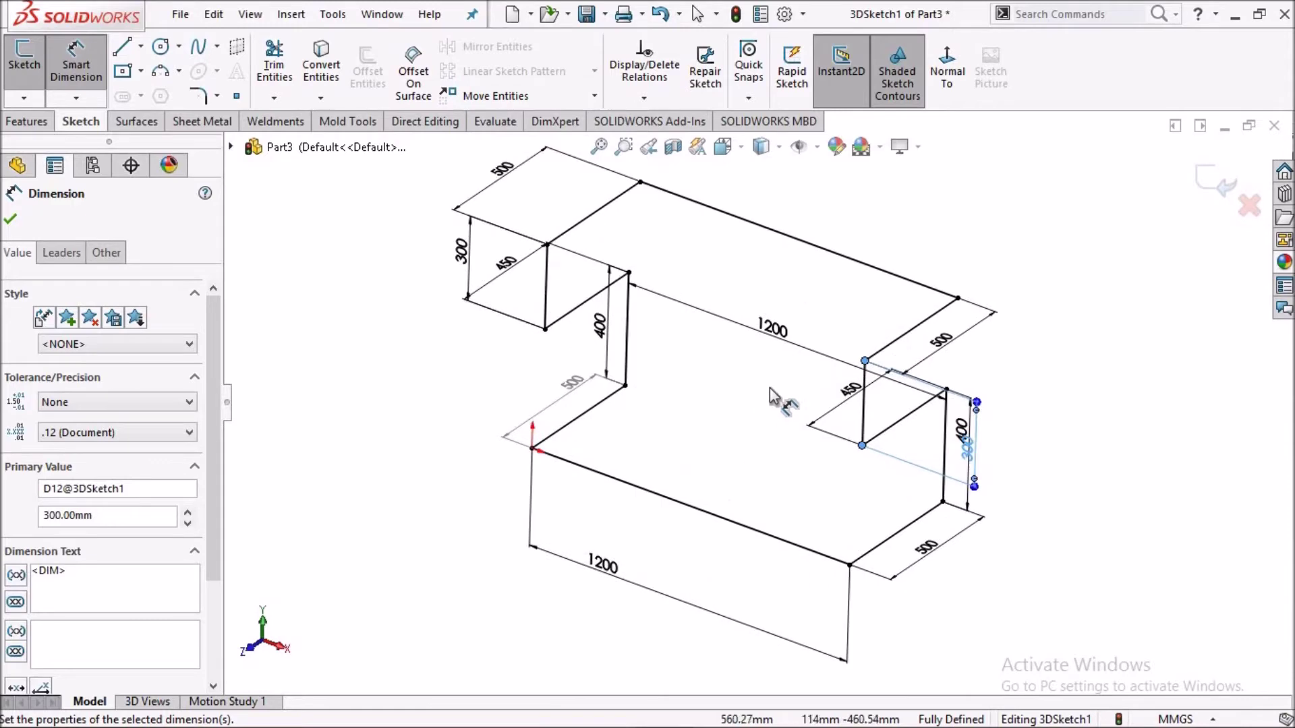
{"action": "scroll", "coordinate": [775, 405], "scroll_direction": "up", "scroll_amount": 3}
{"action": "left_click", "coordinate": [775, 323]}
{"action": "left_click", "coordinate": [813, 286]}
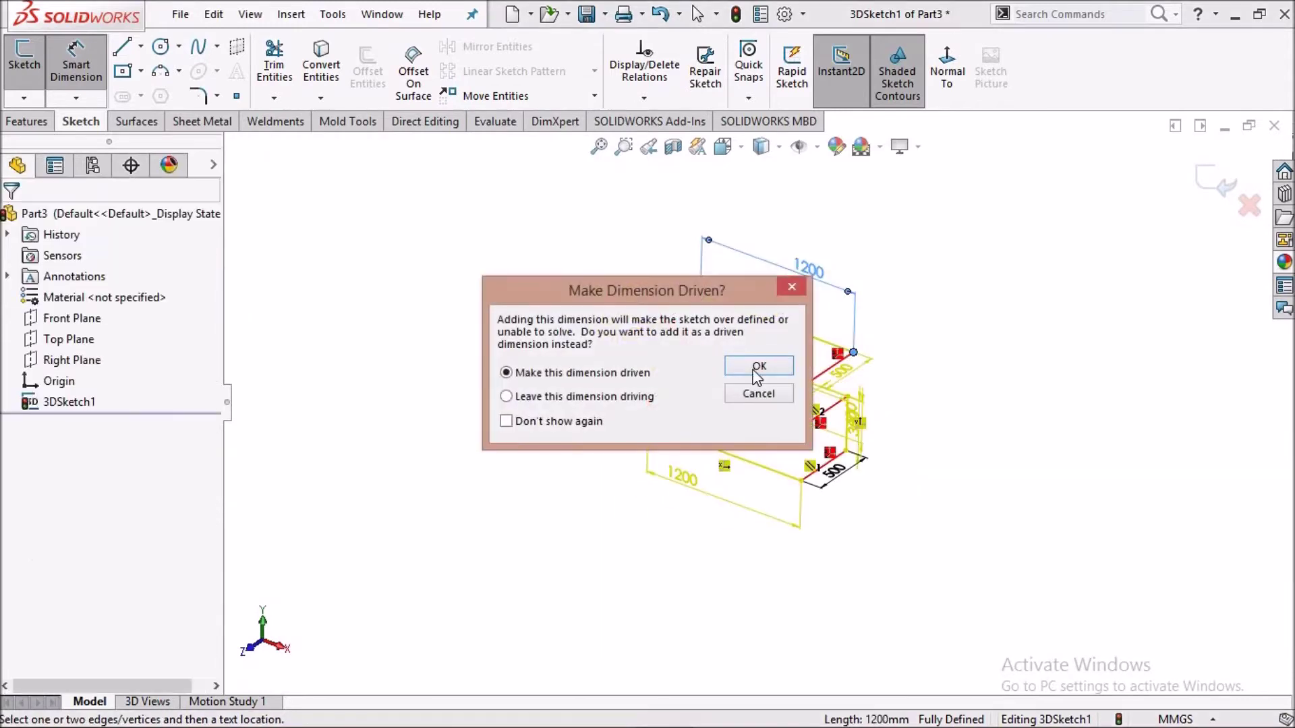
{"action": "left_click", "coordinate": [757, 367]}
{"action": "scroll", "coordinate": [776, 357], "scroll_direction": "down", "scroll_amount": 2}
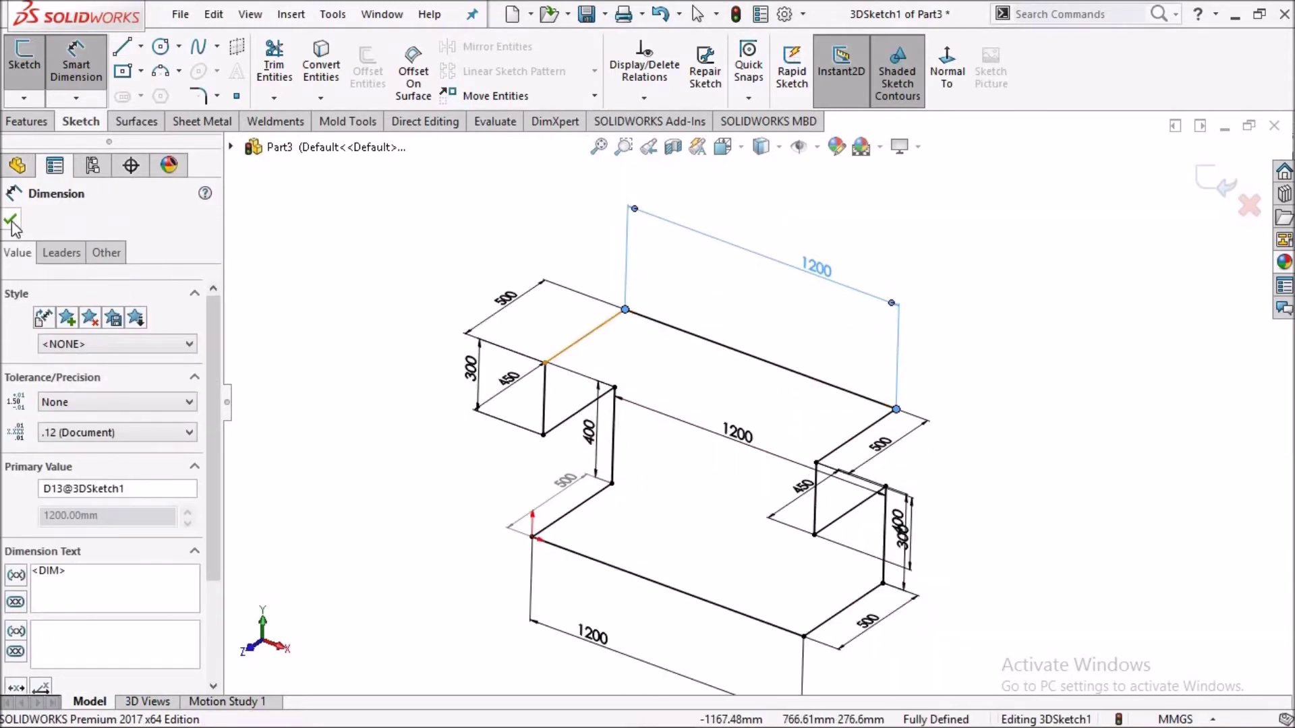
{"action": "key", "text": "Escape"}
{"action": "scroll", "coordinate": [803, 408], "scroll_direction": "up", "scroll_amount": 2}
{"action": "left_click_drag", "start_coordinate": [463, 245], "coordinate": [1079, 644]}
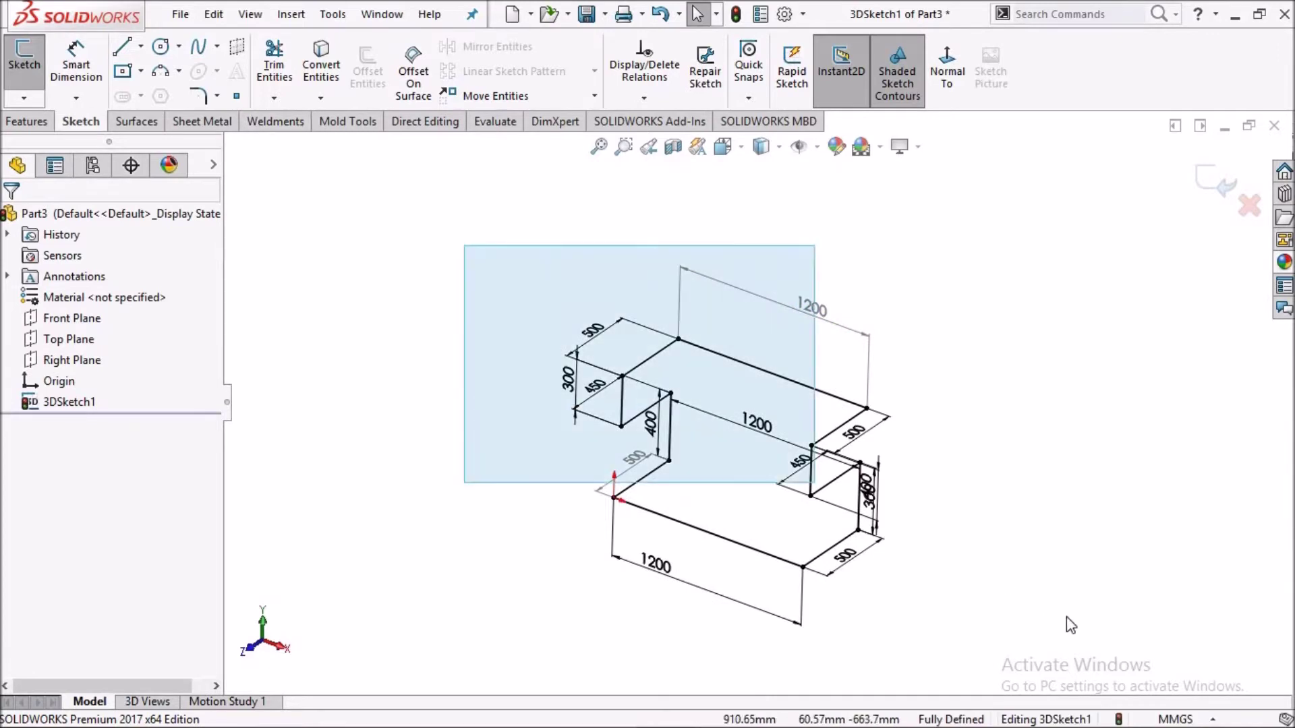
Round all twelve frame sketch corners with 100 mm sketch fillets.
{"action": "left_click", "coordinate": [202, 97]}
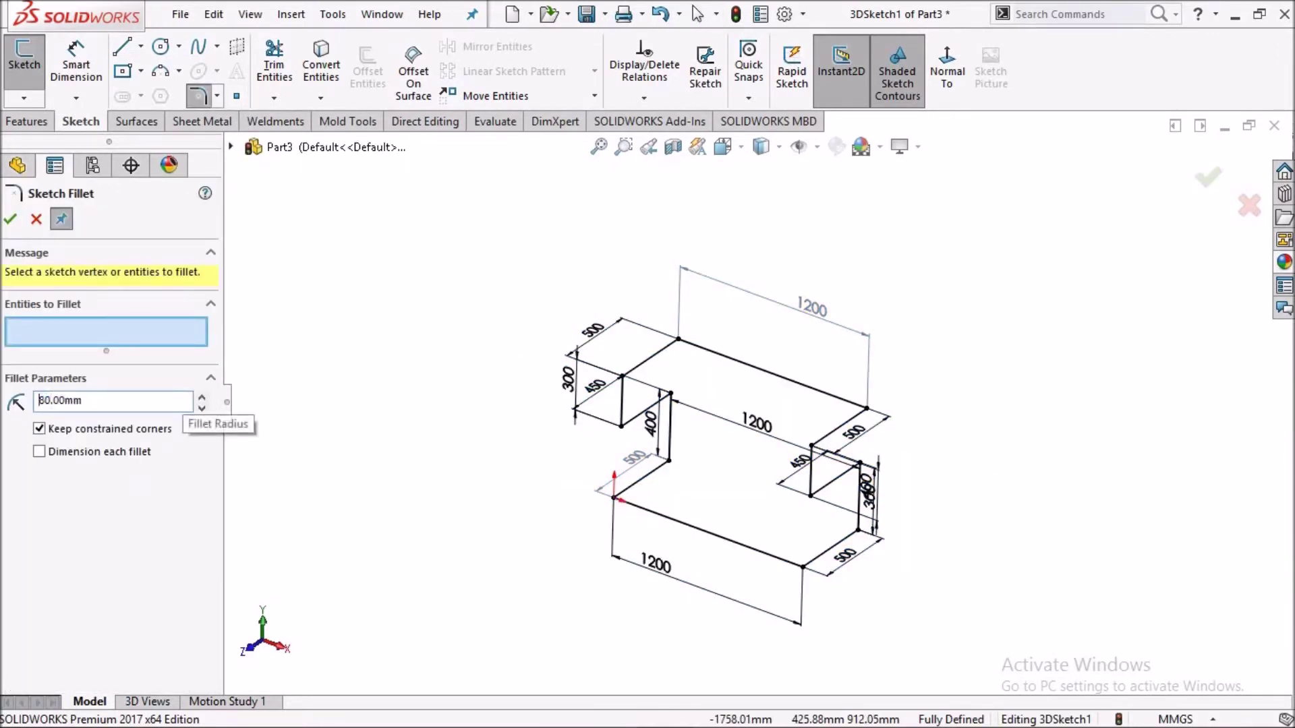
{"action": "left_click_drag", "start_coordinate": [927, 560], "coordinate": [982, 617]}
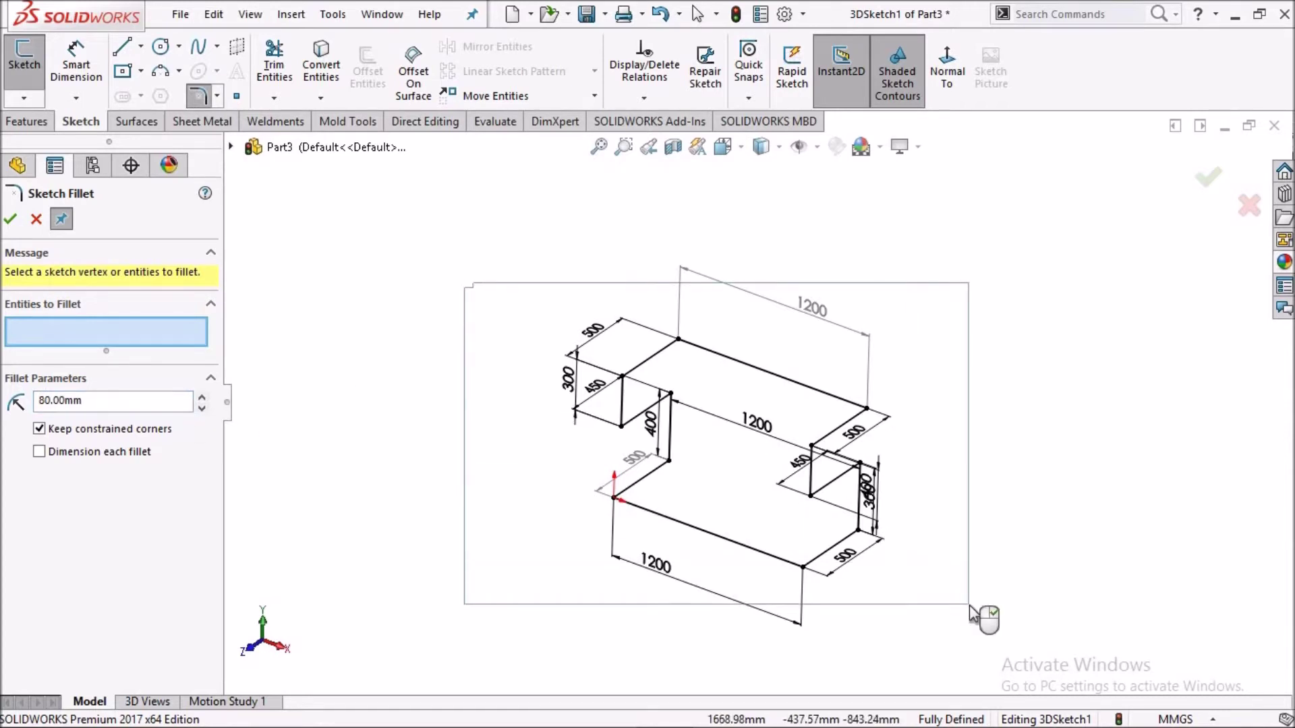
{"action": "scroll", "coordinate": [688, 448], "scroll_direction": "up", "scroll_amount": 1}
{"action": "scroll", "coordinate": [688, 448], "scroll_direction": "down", "scroll_amount": 2}
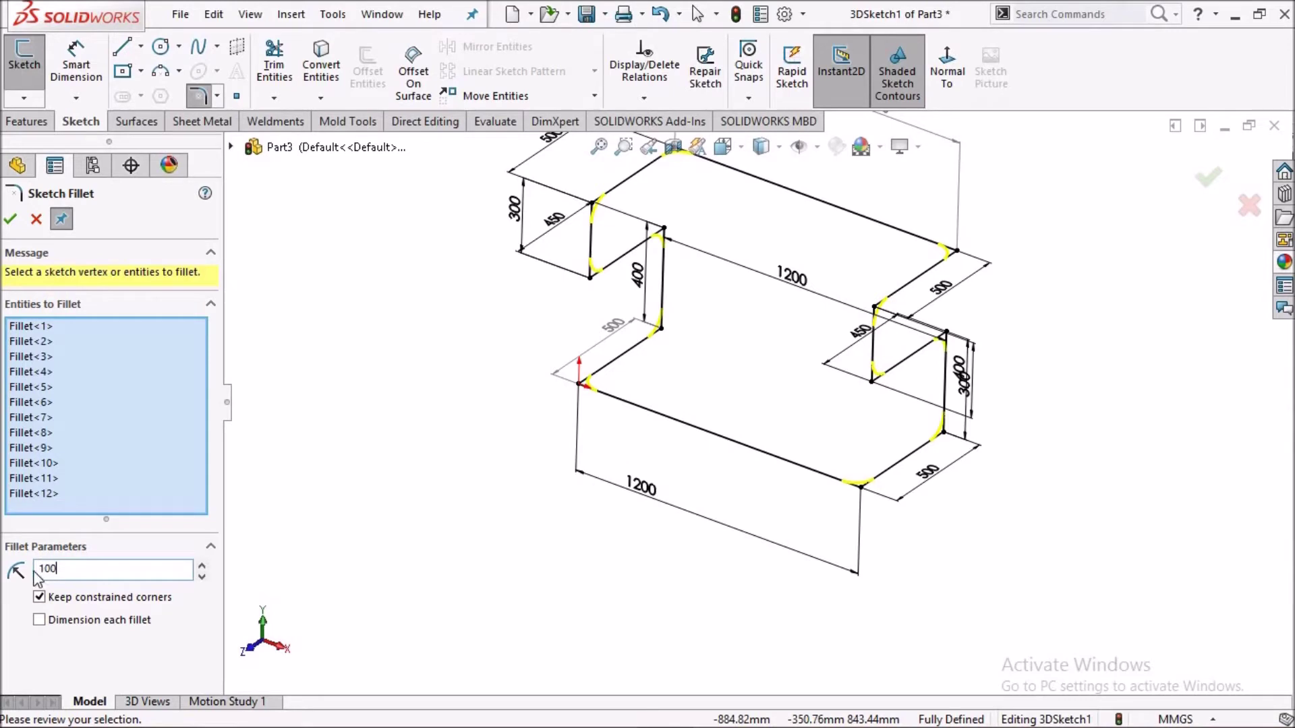
{"action": "middle_click_drag", "start_coordinate": [482, 444], "coordinate": [579, 356], "text": "ctrl"}
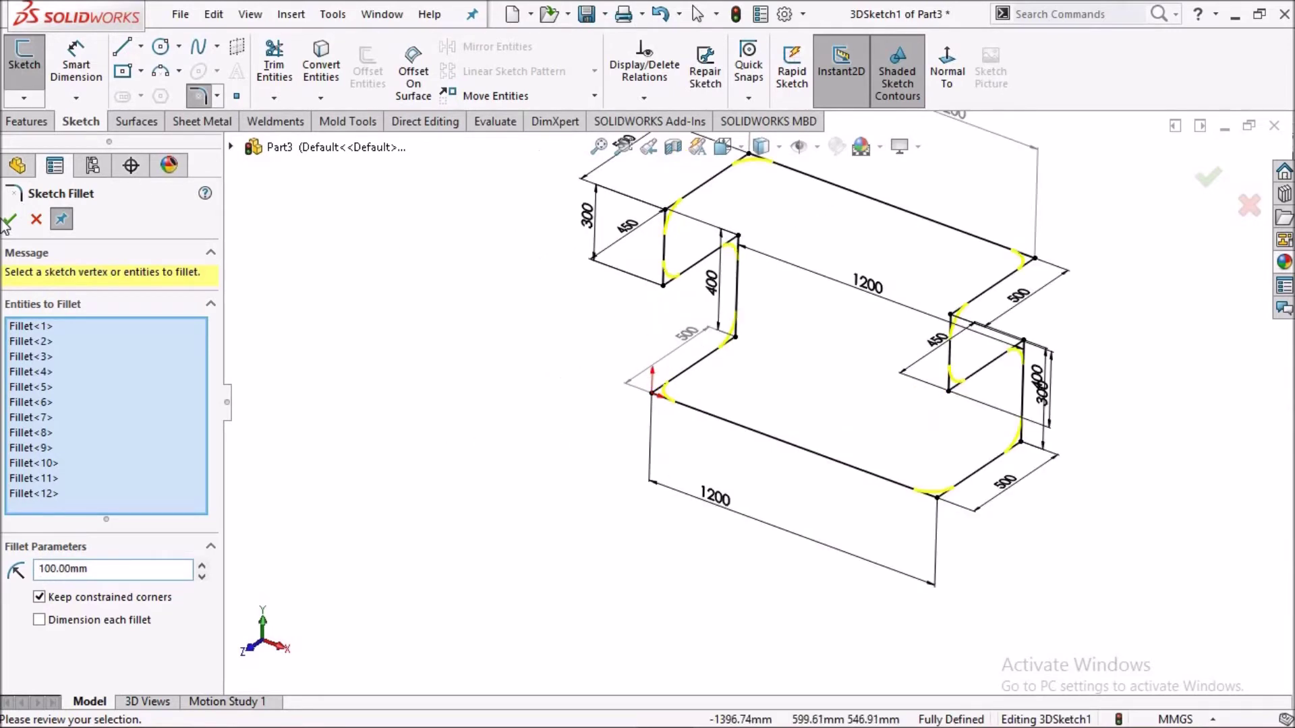
{"action": "right_click", "coordinate": [461, 365]}
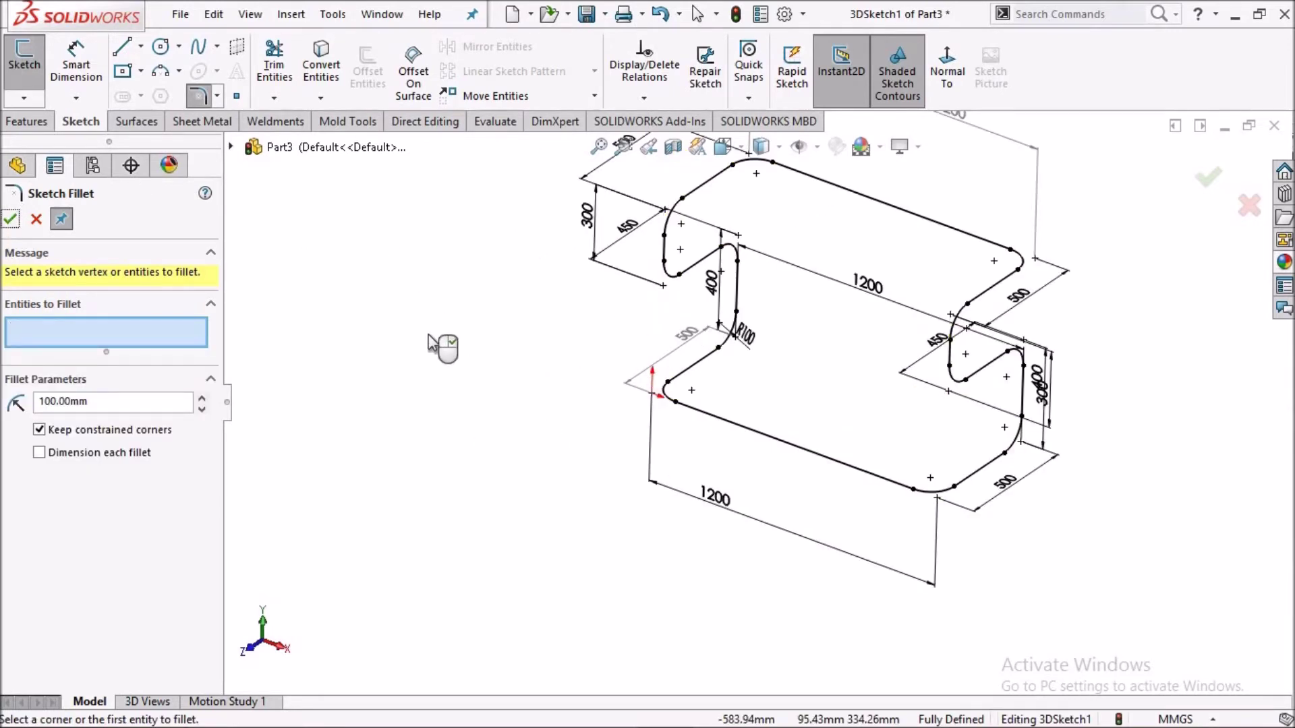
{"action": "key", "text": "Escape"}
{"action": "mouse_move", "coordinate": [776, 360]}
{"action": "middle_mouse_down"}
{"action": "mouse_move", "coordinate": [804, 404]}
{"action": "mouse_move", "coordinate": [1071, 221]}
{"action": "middle_mouse_up"}
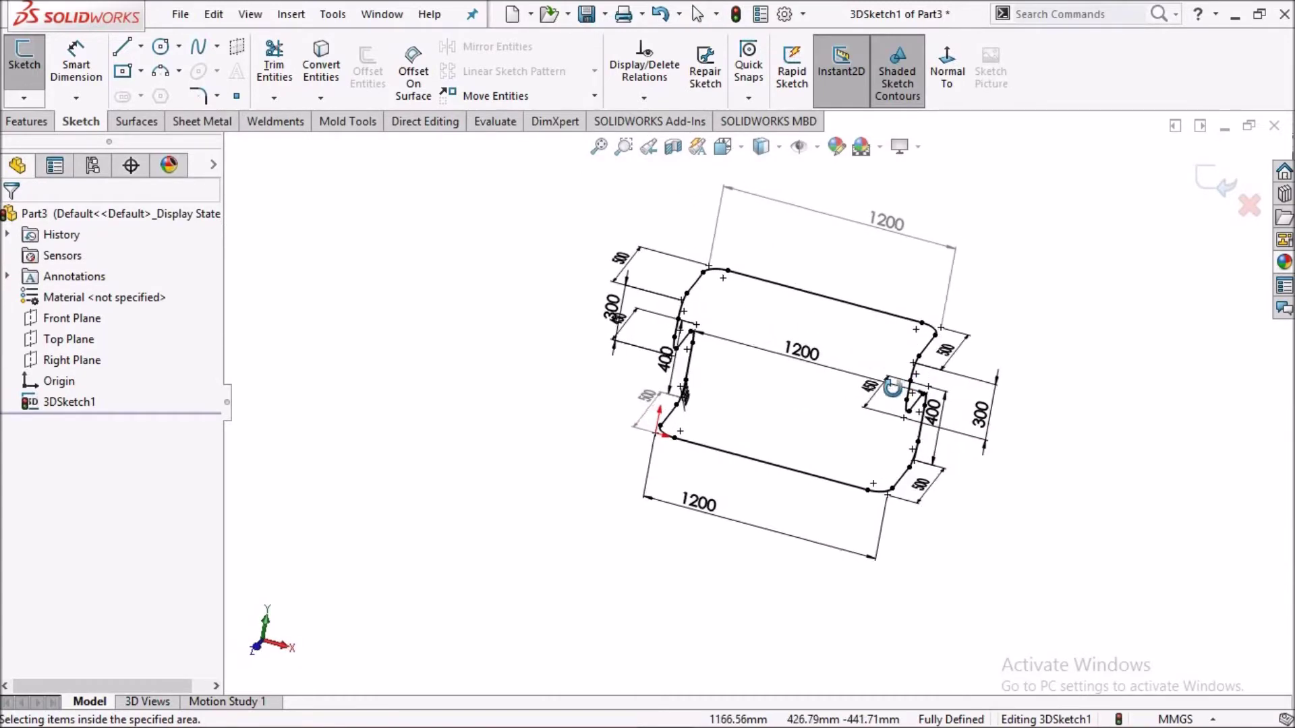
Exit 3DSketch1 and orbit around the rounded frame outline.
{"action": "left_click", "coordinate": [1217, 179]}
{"action": "scroll", "coordinate": [868, 403], "scroll_direction": "up", "scroll_amount": 3}
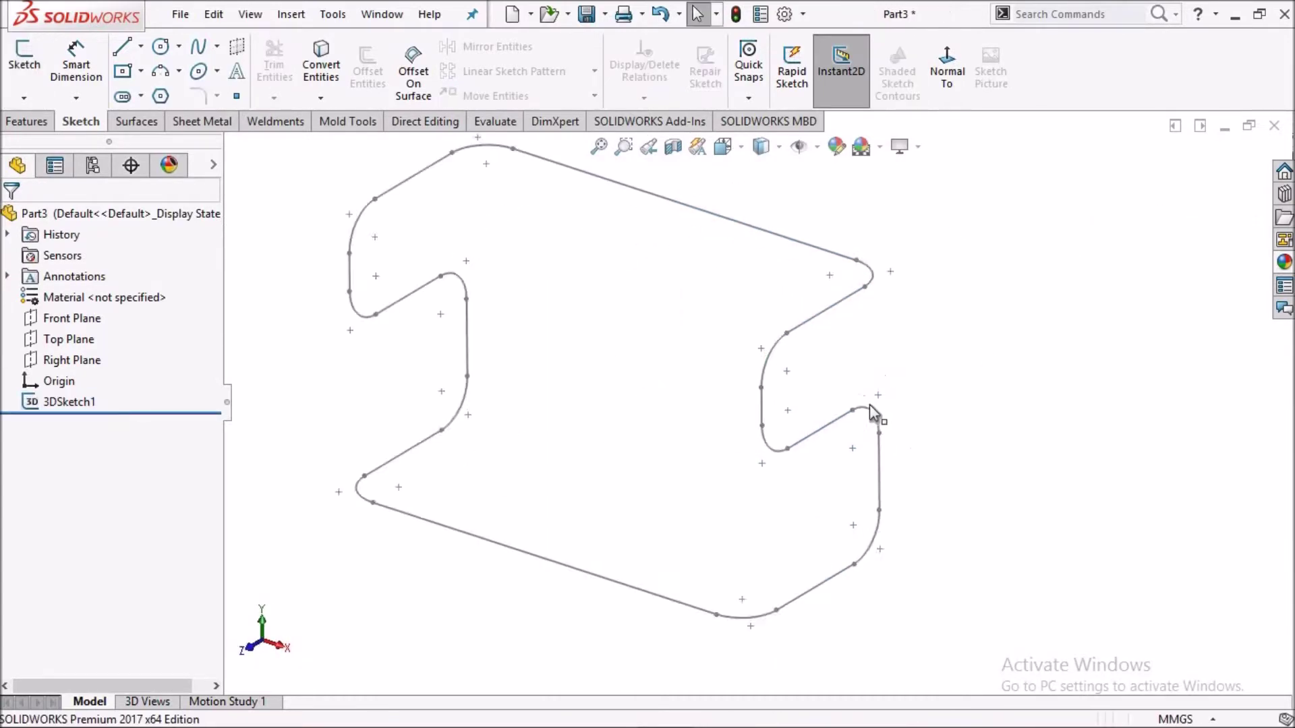
{"action": "scroll", "coordinate": [868, 404], "scroll_direction": "down", "scroll_amount": 3}
{"action": "mouse_move", "coordinate": [856, 384]}
{"action": "middle_mouse_down"}
{"action": "mouse_move", "coordinate": [794, 404]}
{"action": "mouse_move", "coordinate": [876, 377]}
{"action": "middle_mouse_up"}
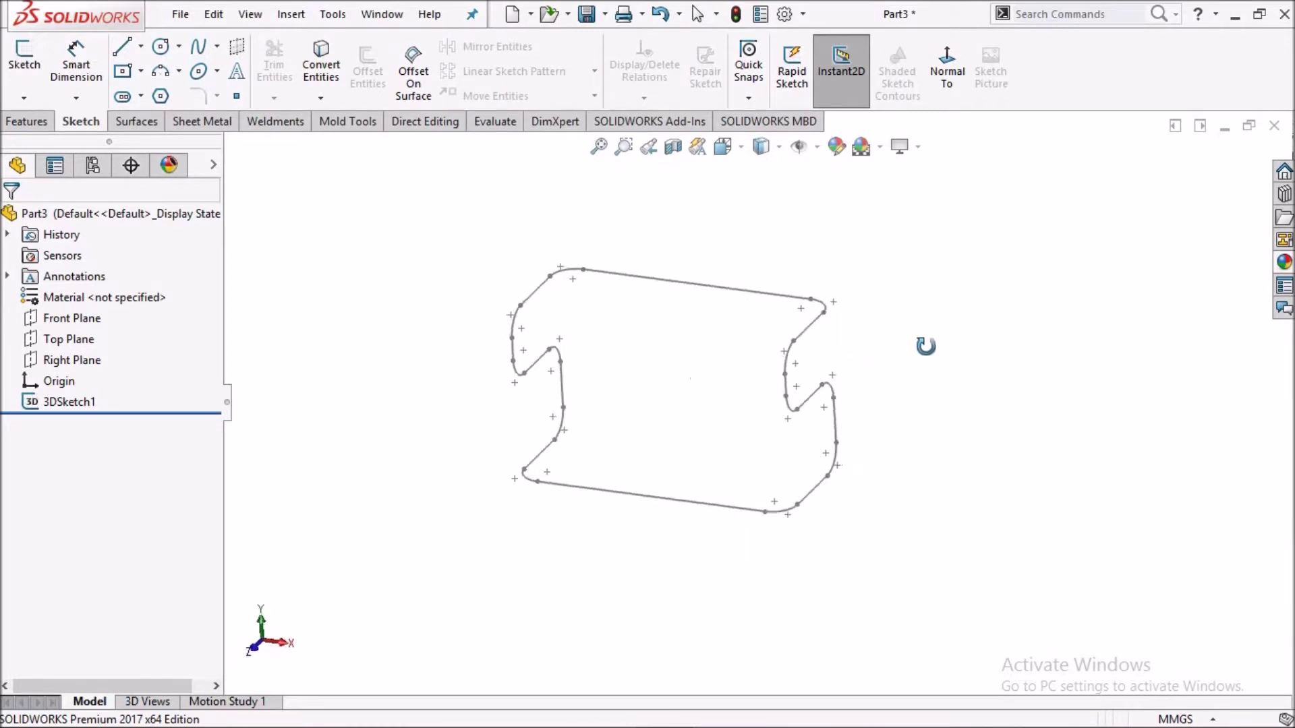
{"action": "scroll", "coordinate": [742, 403], "scroll_direction": "up", "scroll_amount": 2}
{"action": "scroll", "coordinate": [731, 404], "scroll_direction": "down", "scroll_amount": 3}
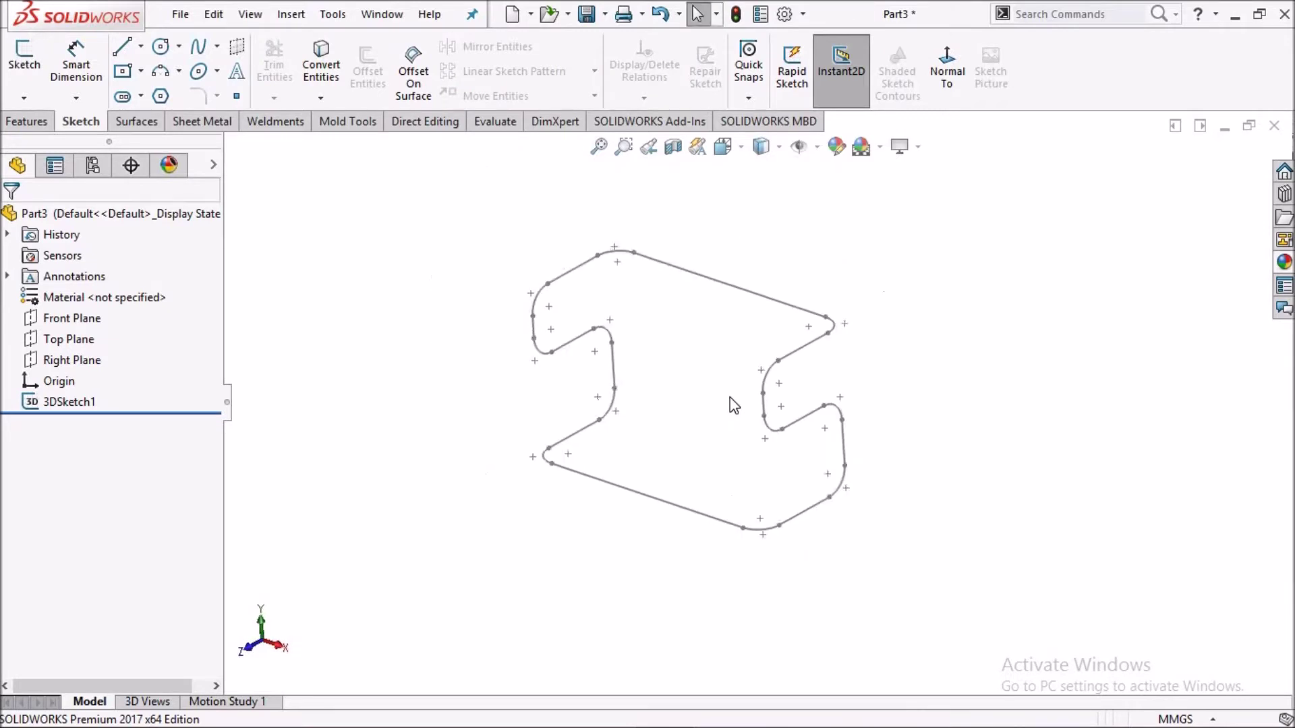
{"action": "left_click", "coordinate": [68, 401]}
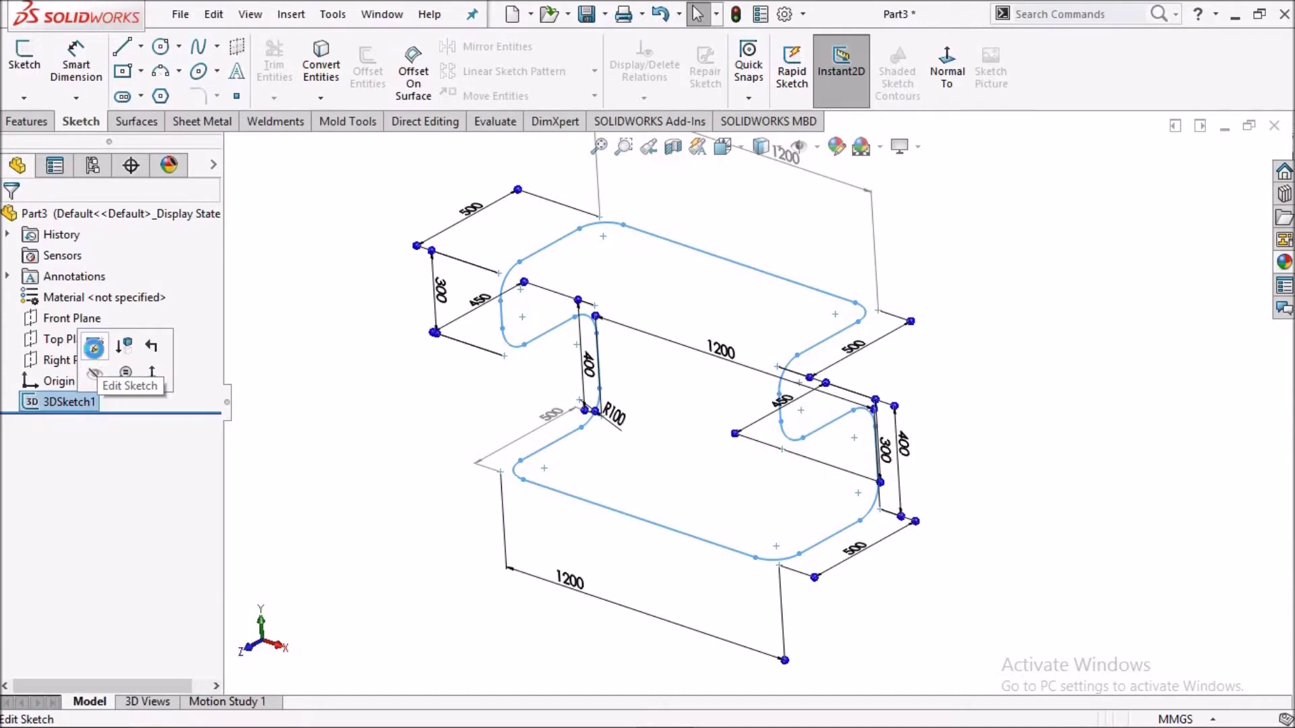
Reopen 3DSketch1 and undo the corner fillets after the 350 height change fails.
{"action": "left_click", "coordinate": [101, 343]}
{"action": "scroll", "coordinate": [685, 438], "scroll_direction": "down", "scroll_amount": 3}
{"action": "scroll", "coordinate": [691, 387], "scroll_direction": "down", "scroll_amount": 2}
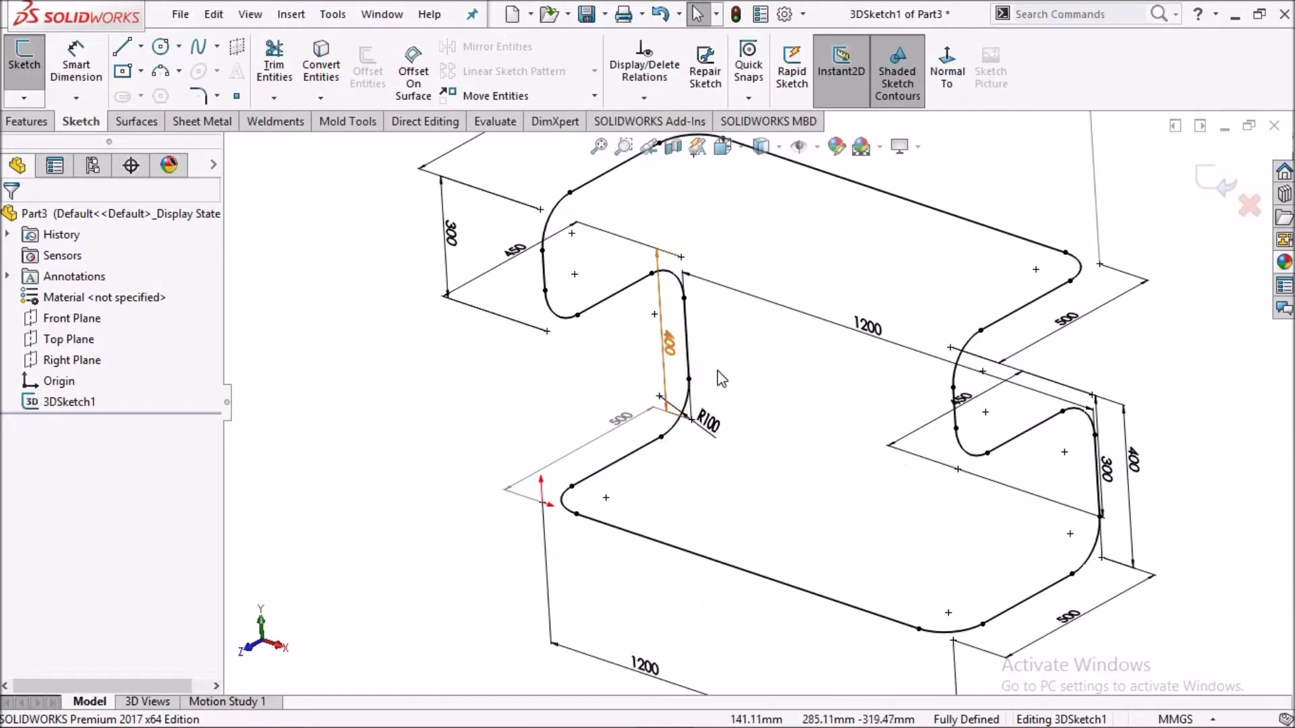
{"action": "double_click", "coordinate": [669, 343]}
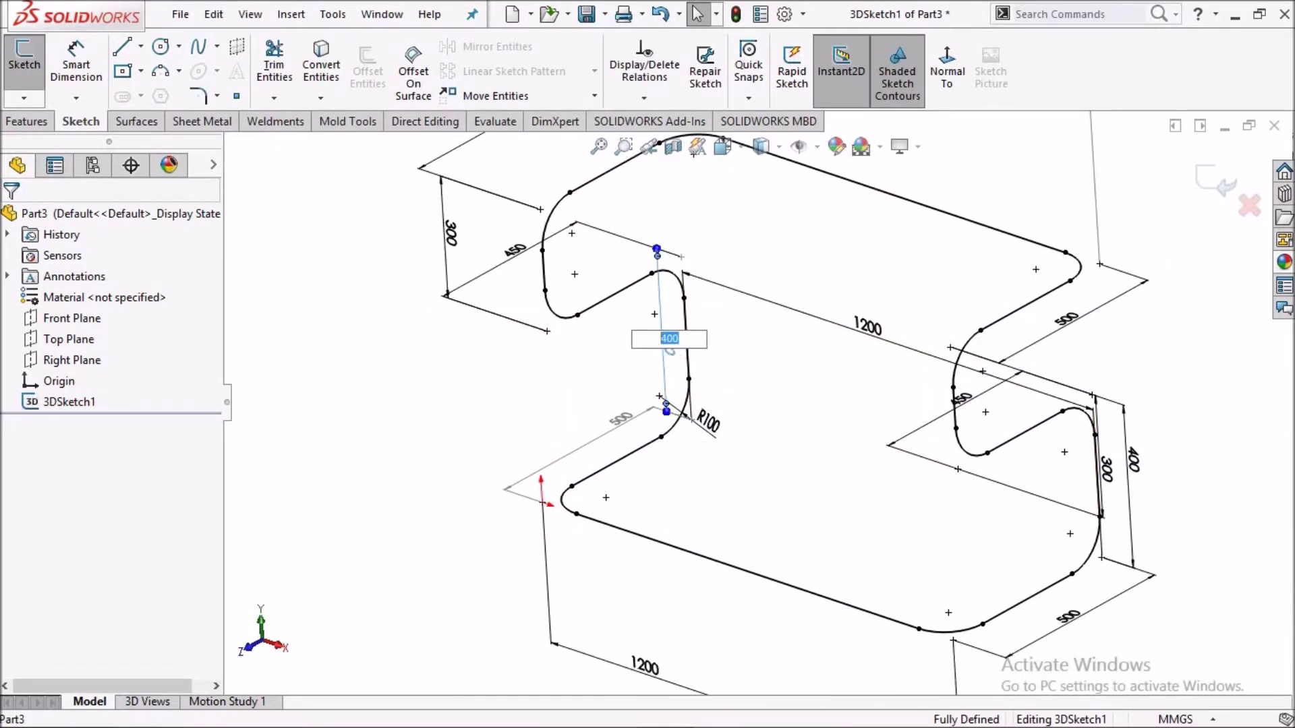
{"action": "key", "text": "Return"}
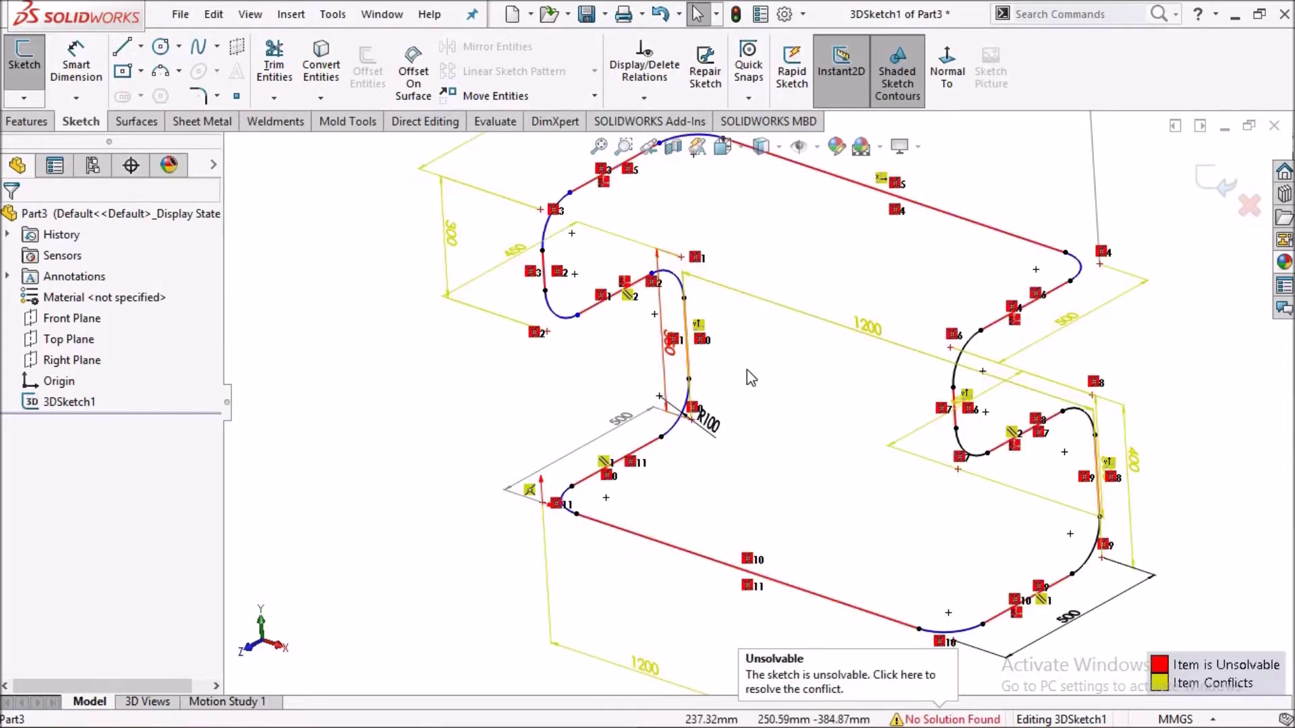
{"action": "key", "text": "ctrl+z"}
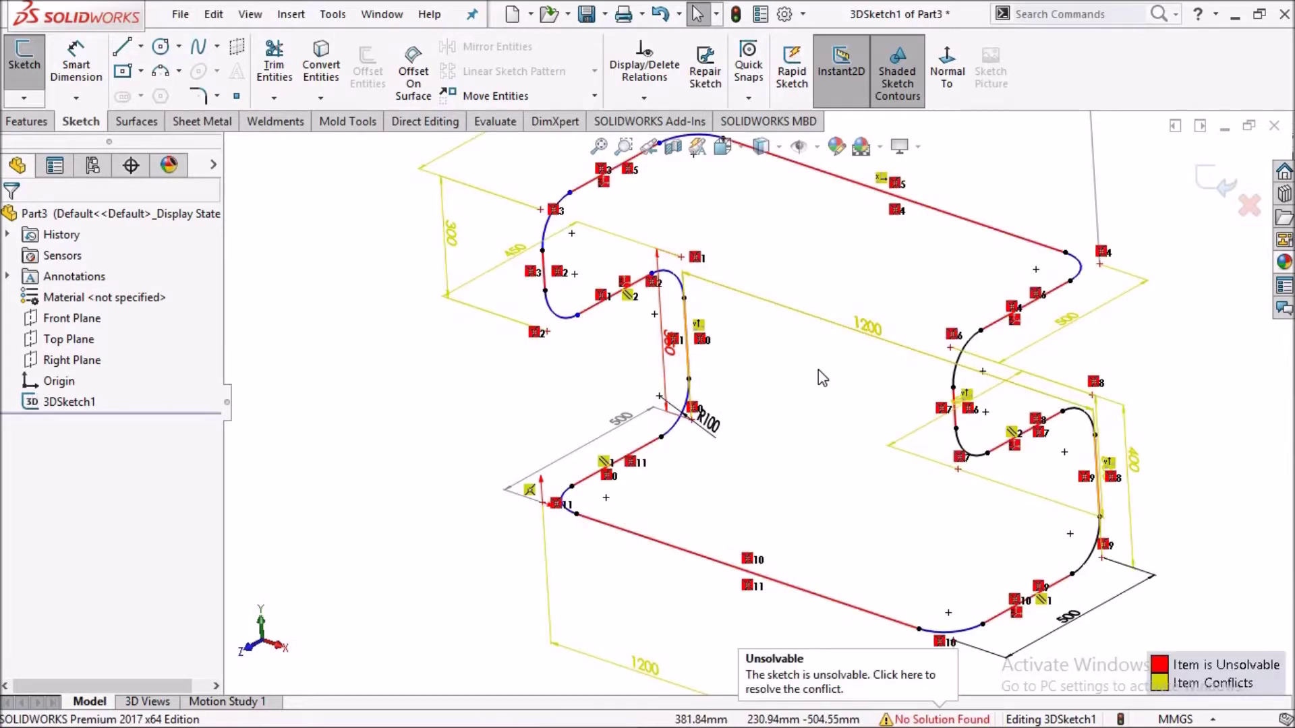
{"action": "key", "text": "ctrl+z"}
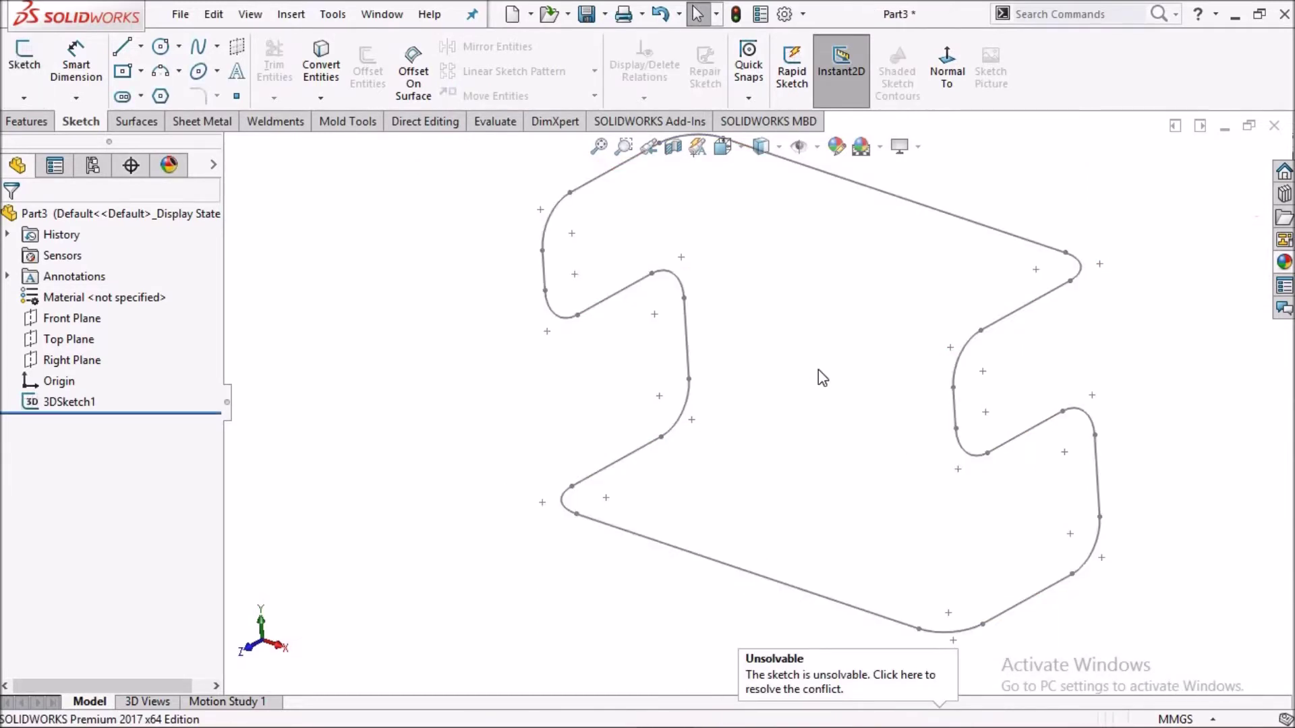
{"action": "left_click", "coordinate": [819, 369]}
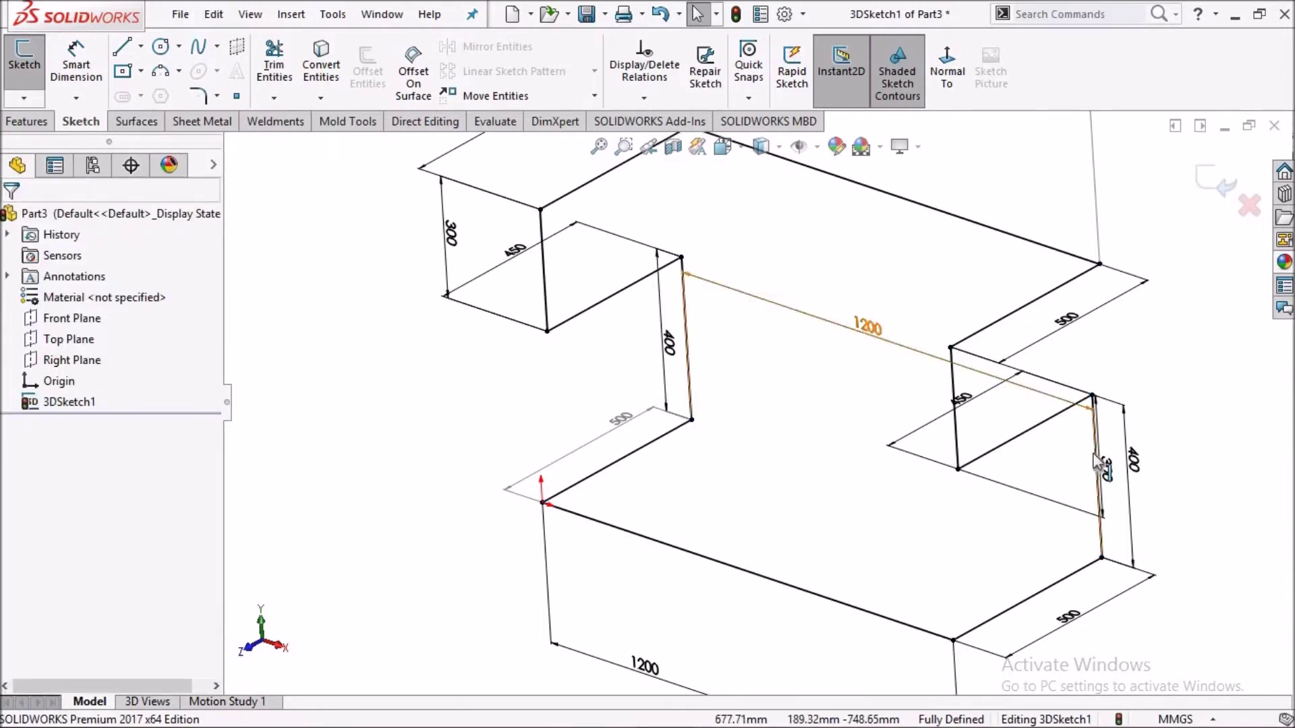
Change the right and left upright dimensions from 400 to 350 mm.
{"action": "scroll", "coordinate": [1070, 444], "scroll_direction": "down", "scroll_amount": 2}
{"action": "double_click", "coordinate": [1015, 446]}
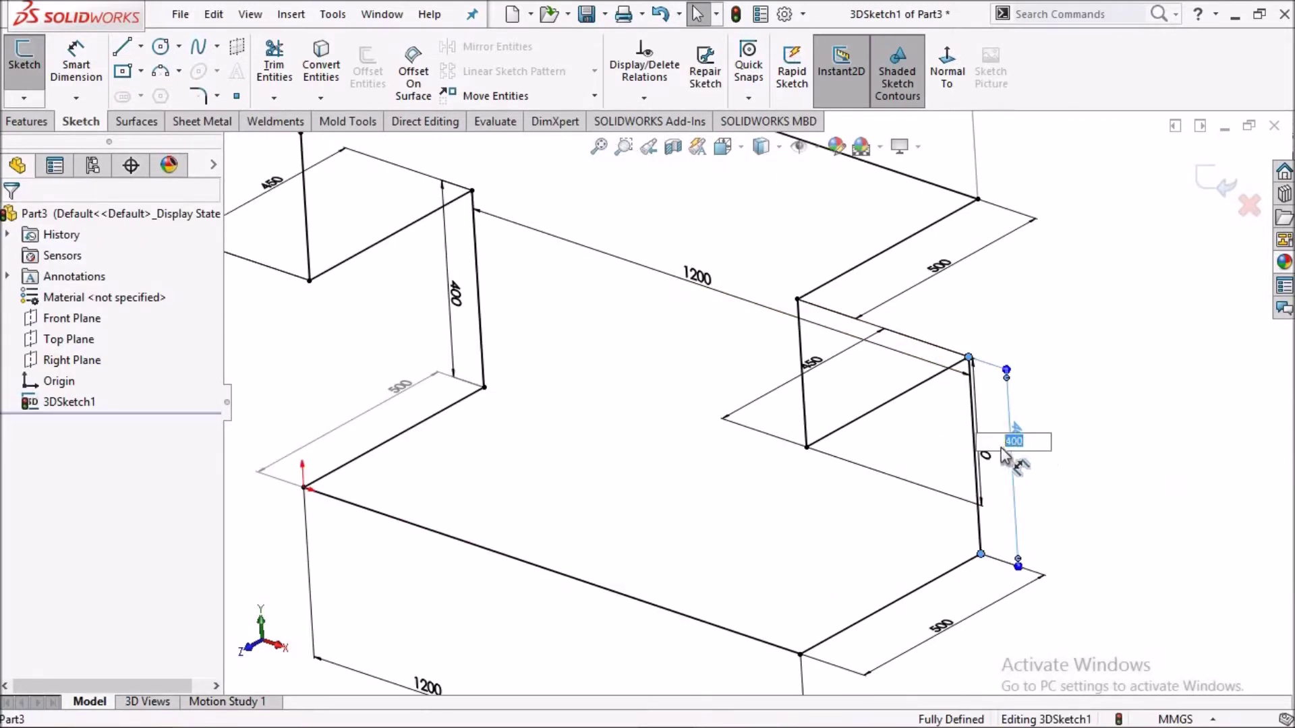
{"action": "type", "text": "350"}
{"action": "key", "text": "Return"}
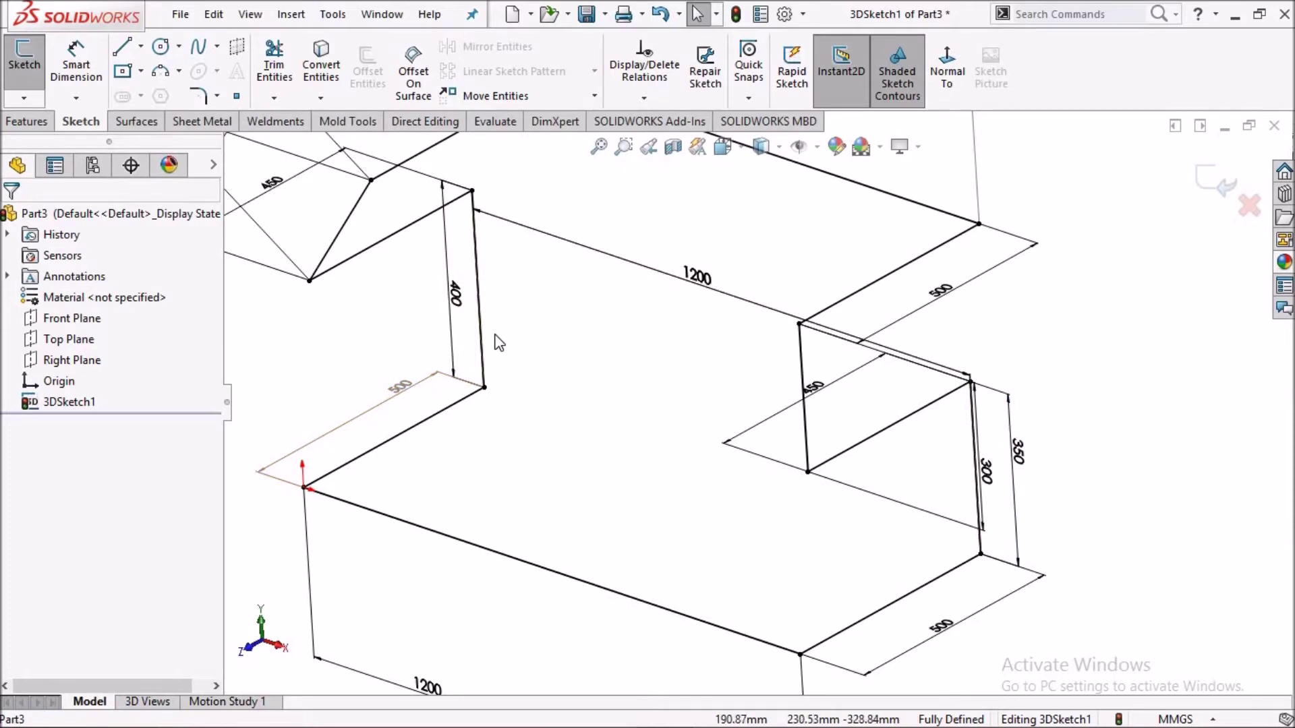
{"action": "double_click", "coordinate": [451, 305]}
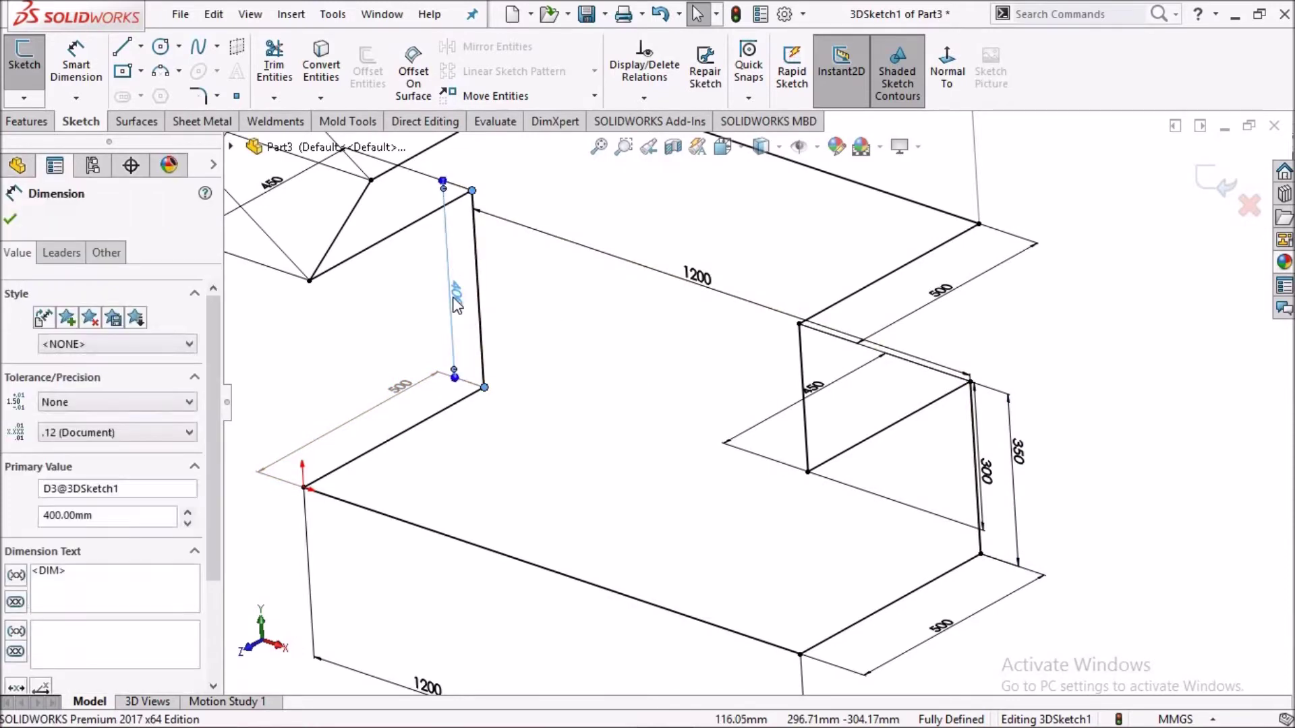
{"action": "type", "text": "350"}
{"action": "key", "text": "Return"}
{"action": "key", "text": "f"}
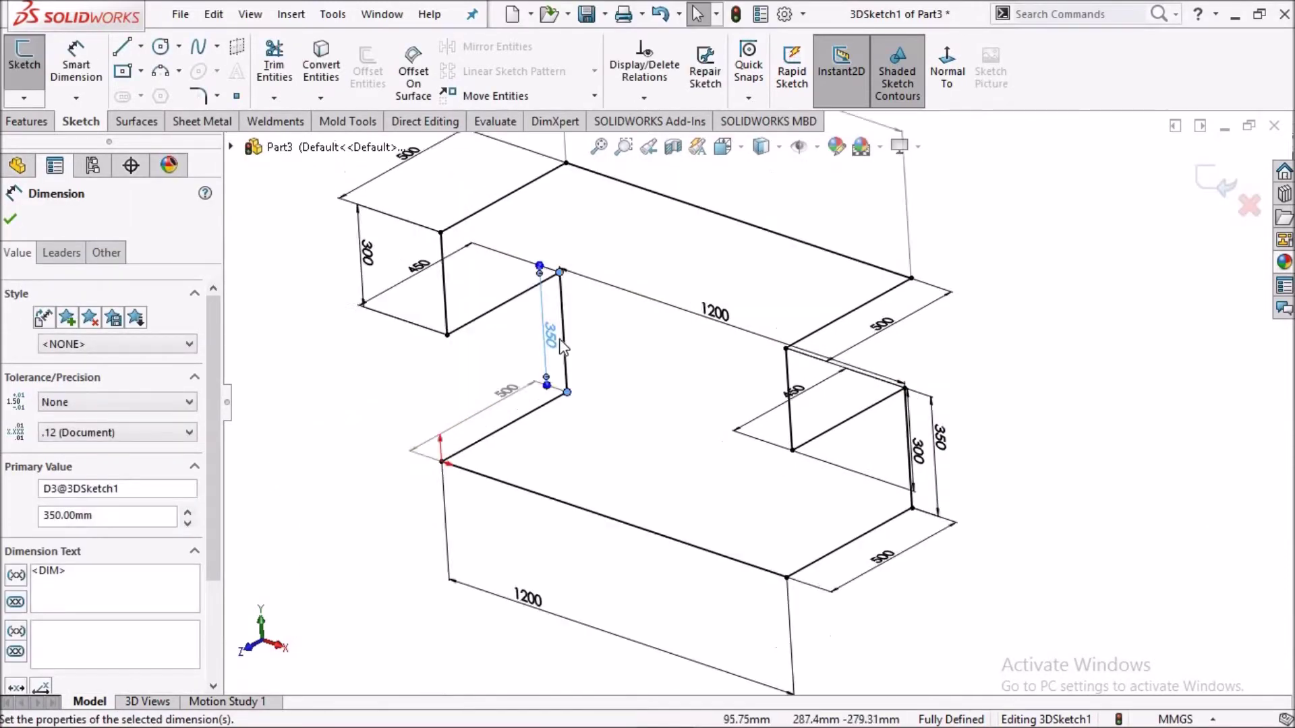
{"action": "left_click", "coordinate": [14, 222]}
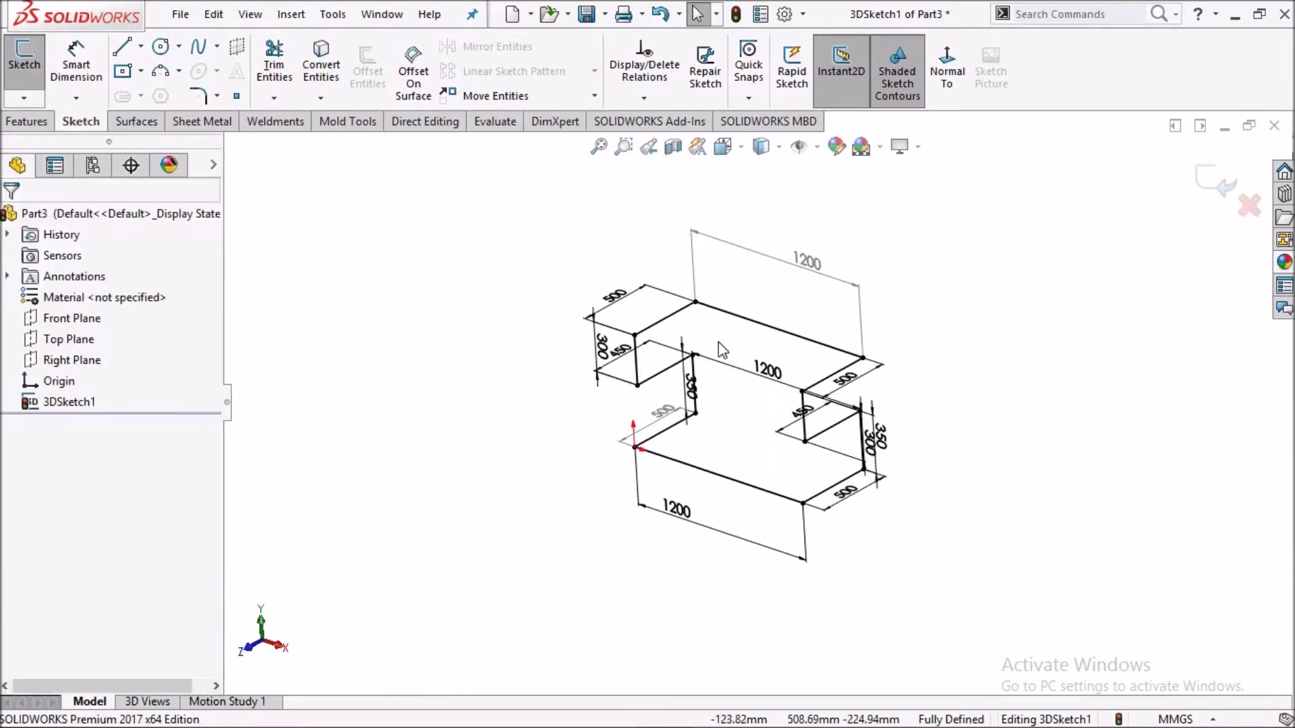
{"action": "scroll", "coordinate": [799, 443], "scroll_direction": "up", "scroll_amount": 2}
{"action": "middle_click_drag", "start_coordinate": [799, 443], "coordinate": [776, 429]}
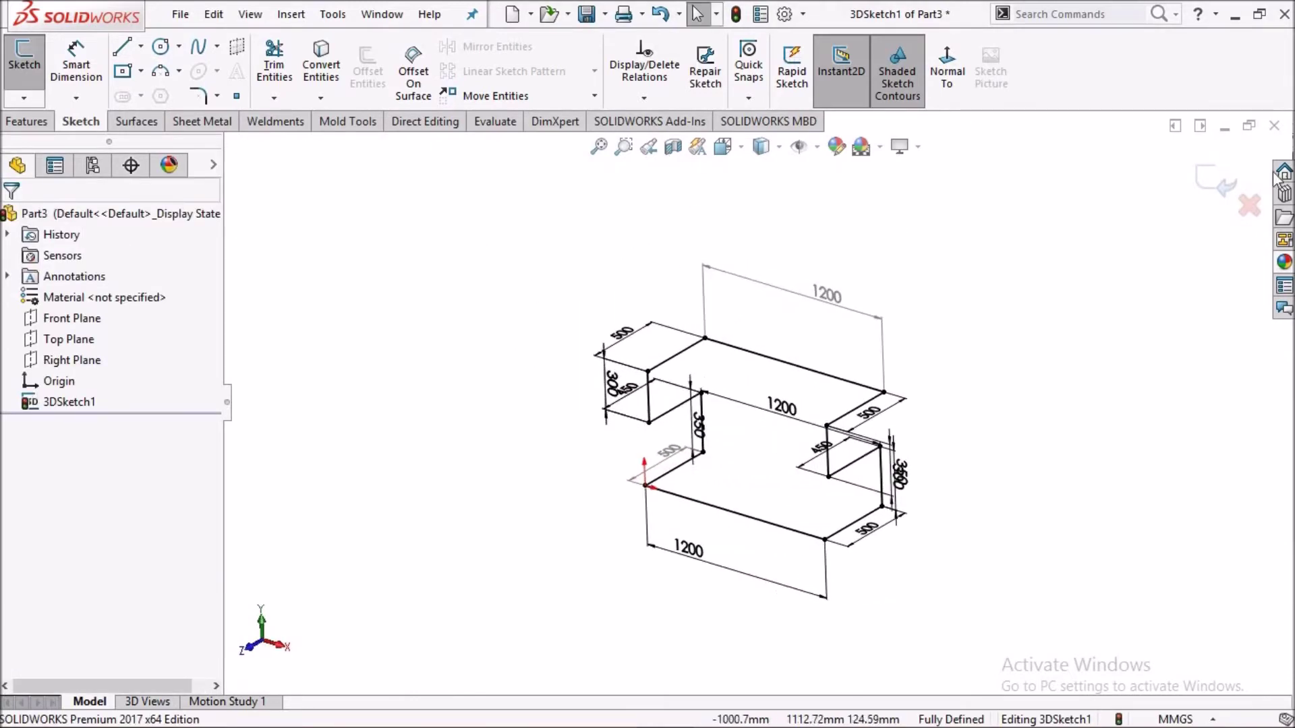
Reapply 100 mm fillets to all twelve sharp corners and close the sketch.
{"action": "left_click_drag", "start_coordinate": [563, 242], "coordinate": [1008, 626]}
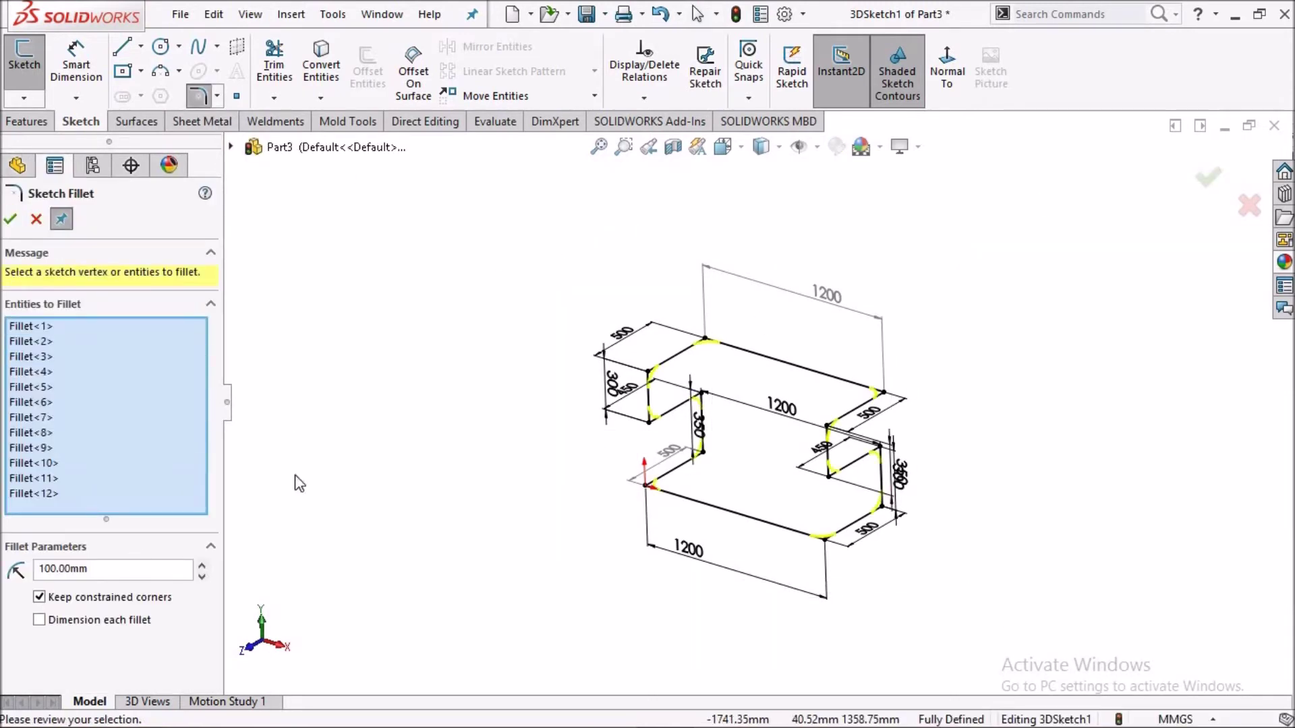
{"action": "key", "text": "Return"}
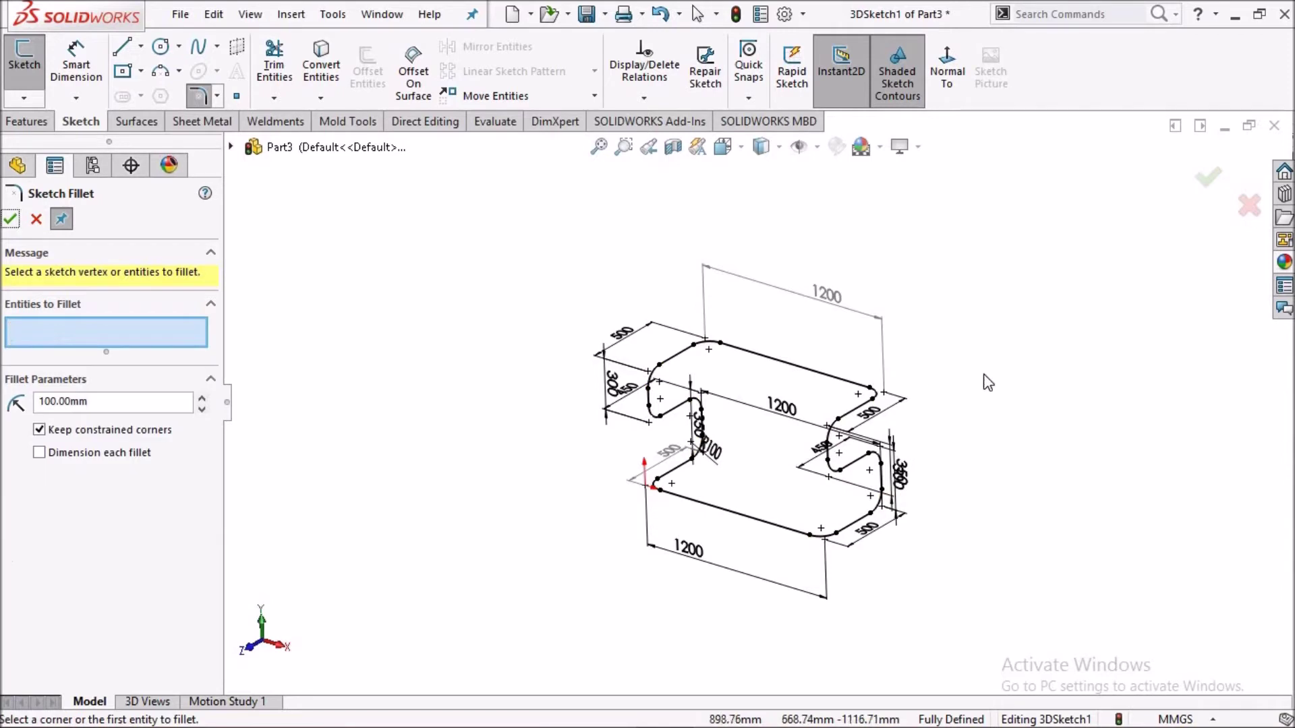
{"action": "left_click", "coordinate": [1209, 178]}
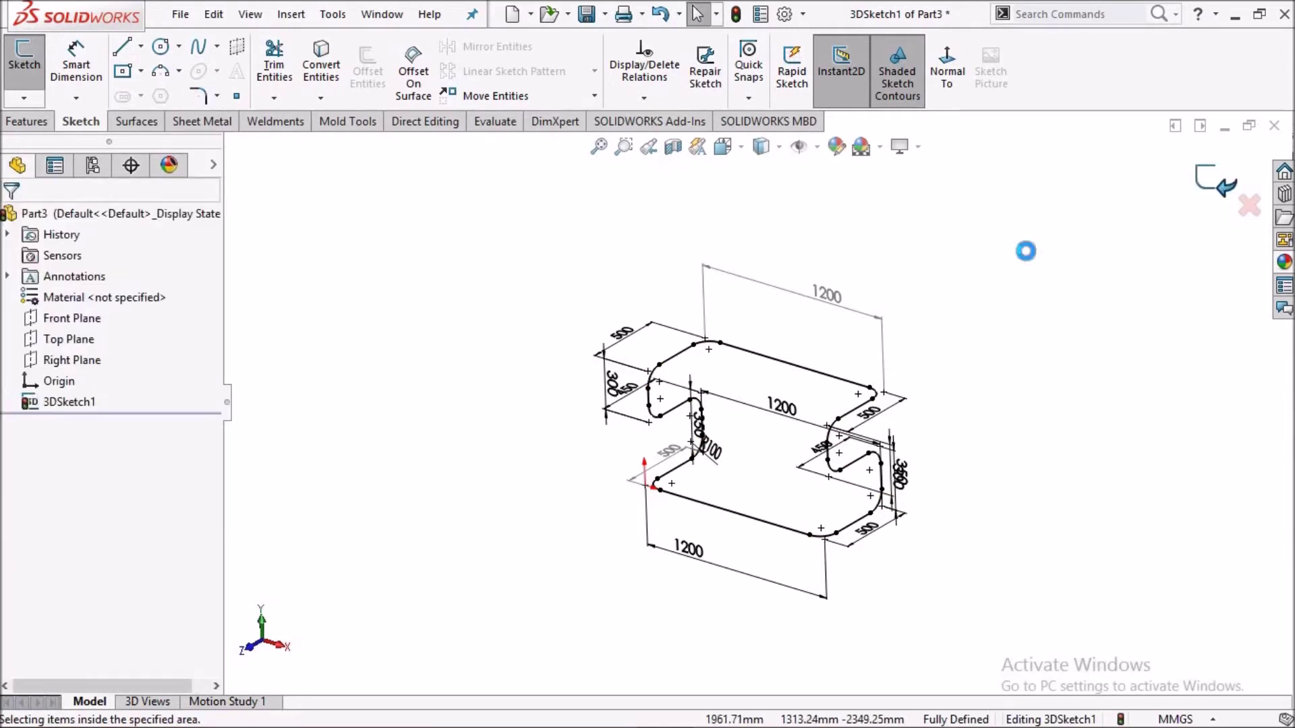
{"action": "mouse_move", "coordinate": [1029, 361]}
{"action": "middle_mouse_down"}
{"action": "mouse_move", "coordinate": [971, 434]}
{"action": "mouse_move", "coordinate": [851, 497]}
{"action": "mouse_move", "coordinate": [683, 350]}
{"action": "mouse_move", "coordinate": [705, 297]}
{"action": "mouse_move", "coordinate": [685, 303]}
{"action": "mouse_move", "coordinate": [748, 269]}
{"action": "mouse_move", "coordinate": [850, 269]}
{"action": "mouse_move", "coordinate": [781, 269]}
{"action": "mouse_move", "coordinate": [781, 358]}
{"action": "mouse_move", "coordinate": [766, 330]}
{"action": "mouse_move", "coordinate": [873, 297]}
{"action": "middle_mouse_up"}
Switch to an isometric view and select the Top Plane.
{"action": "key", "text": "space"}
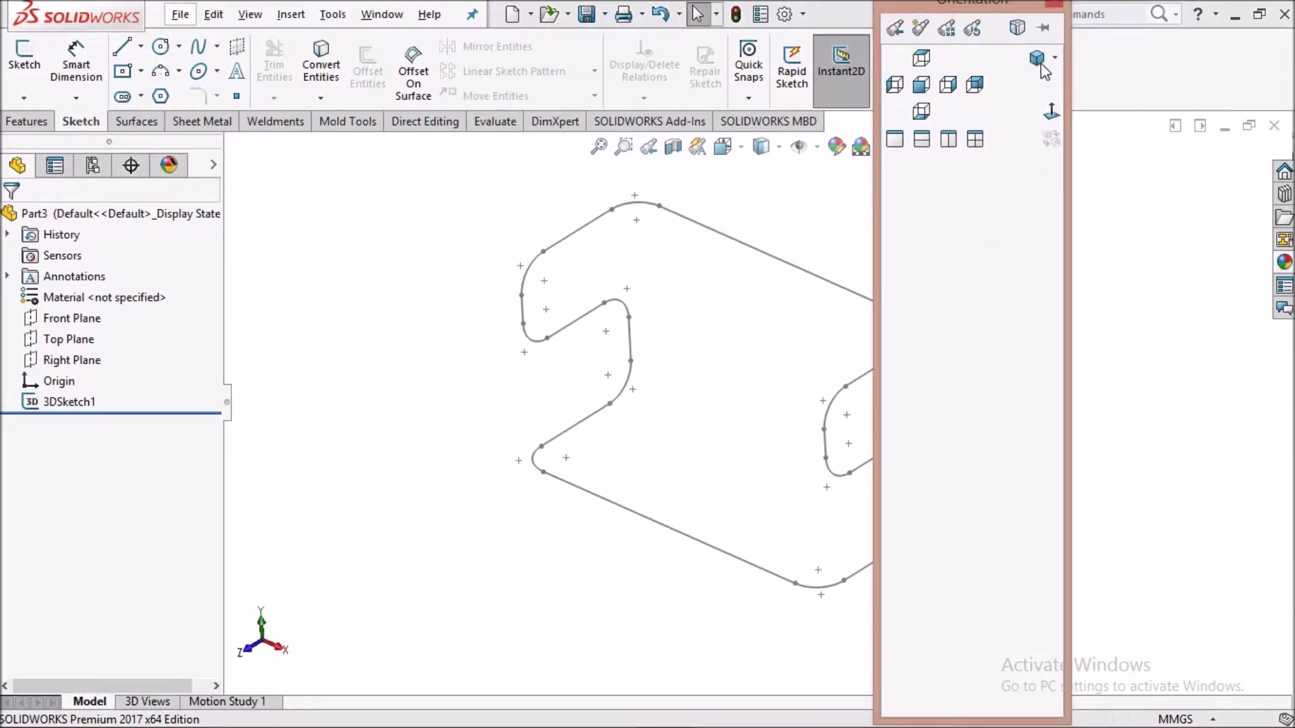
{"action": "left_click", "coordinate": [1038, 60]}
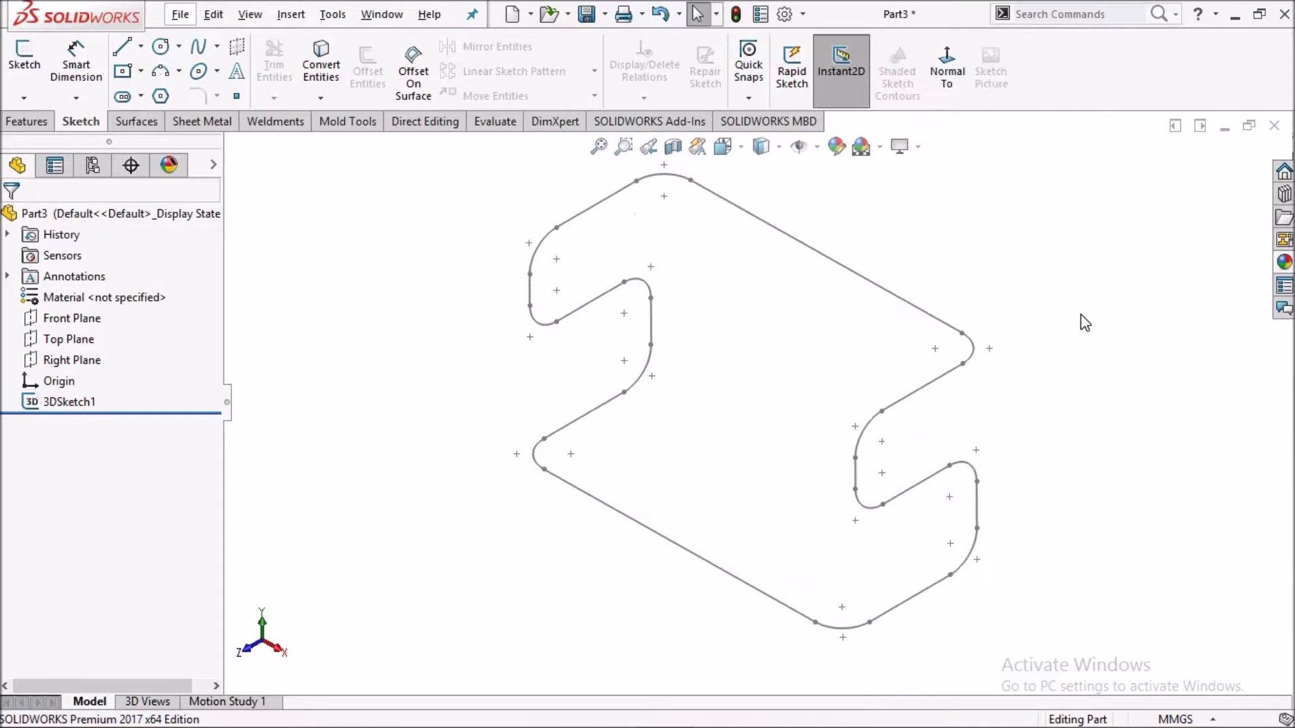
{"action": "left_click", "coordinate": [67, 339]}
{"action": "left_click", "coordinate": [28, 121]}
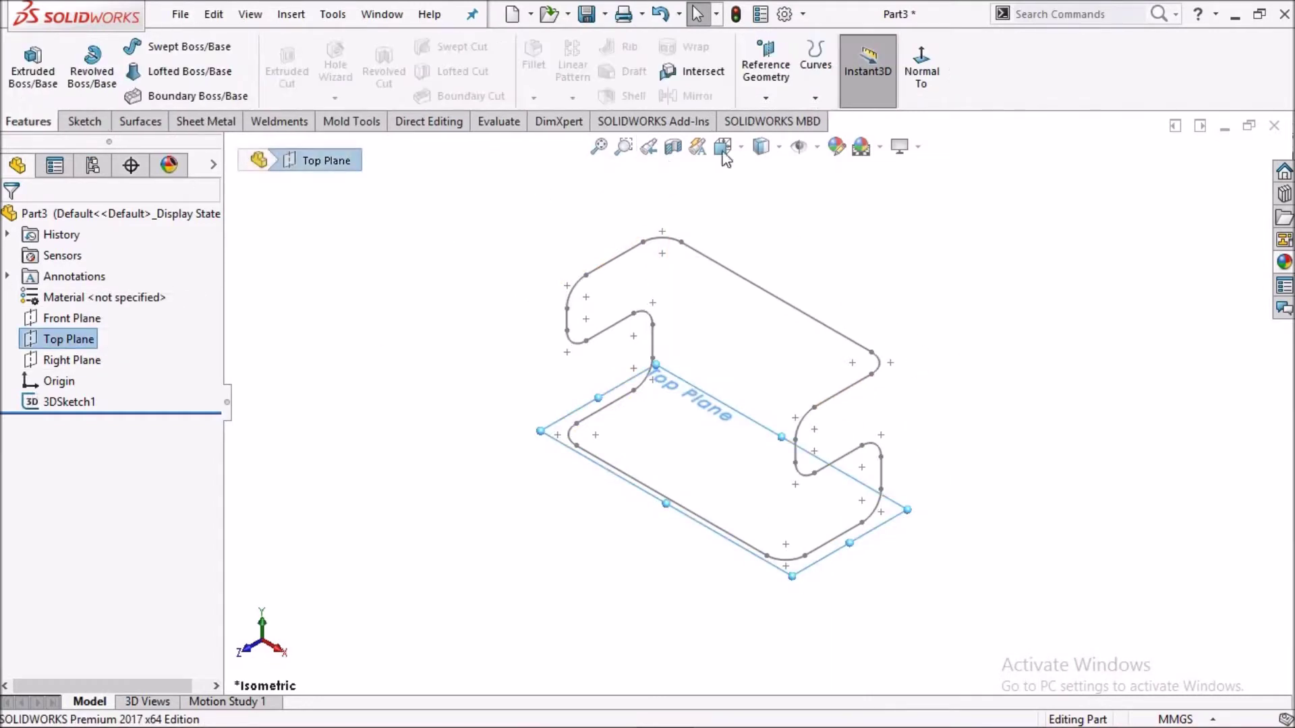
Create Plane1 offset 140 mm from the Top Plane and begin a sketch on it.
{"action": "left_click", "coordinate": [765, 98]}
{"action": "left_click", "coordinate": [779, 122]}
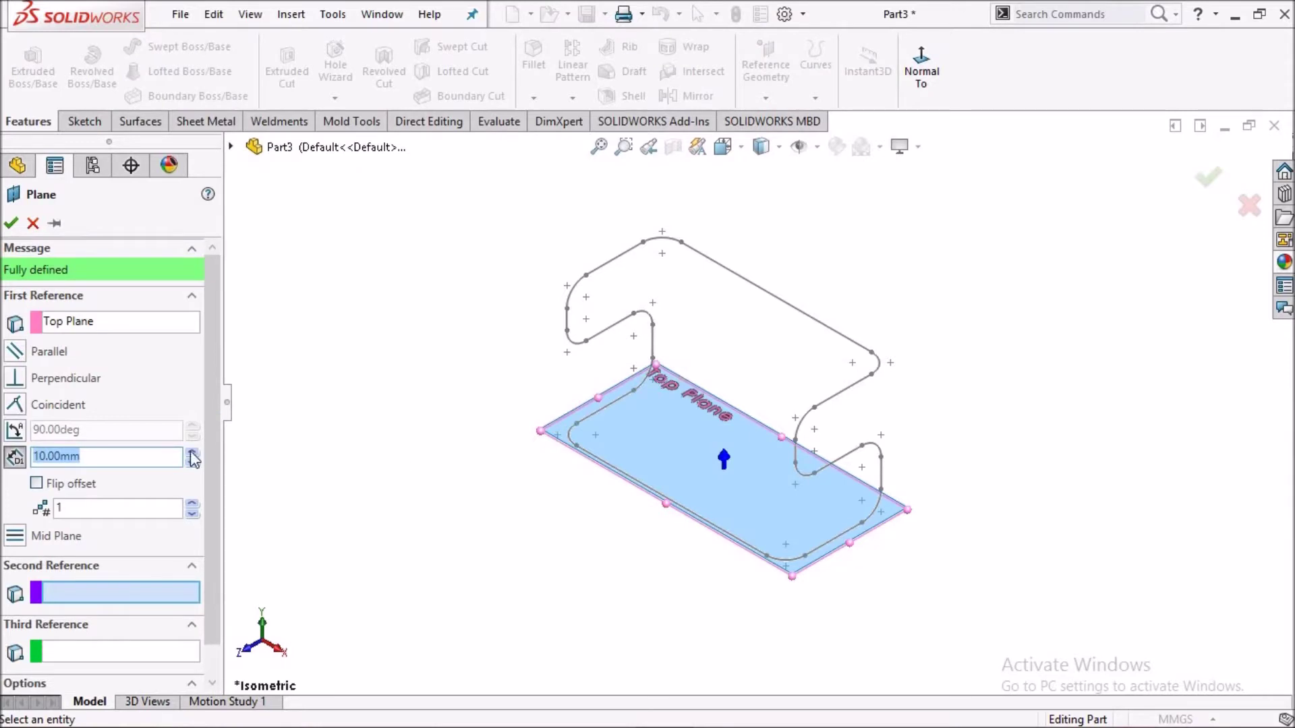
{"action": "left_click", "coordinate": [192, 453]}
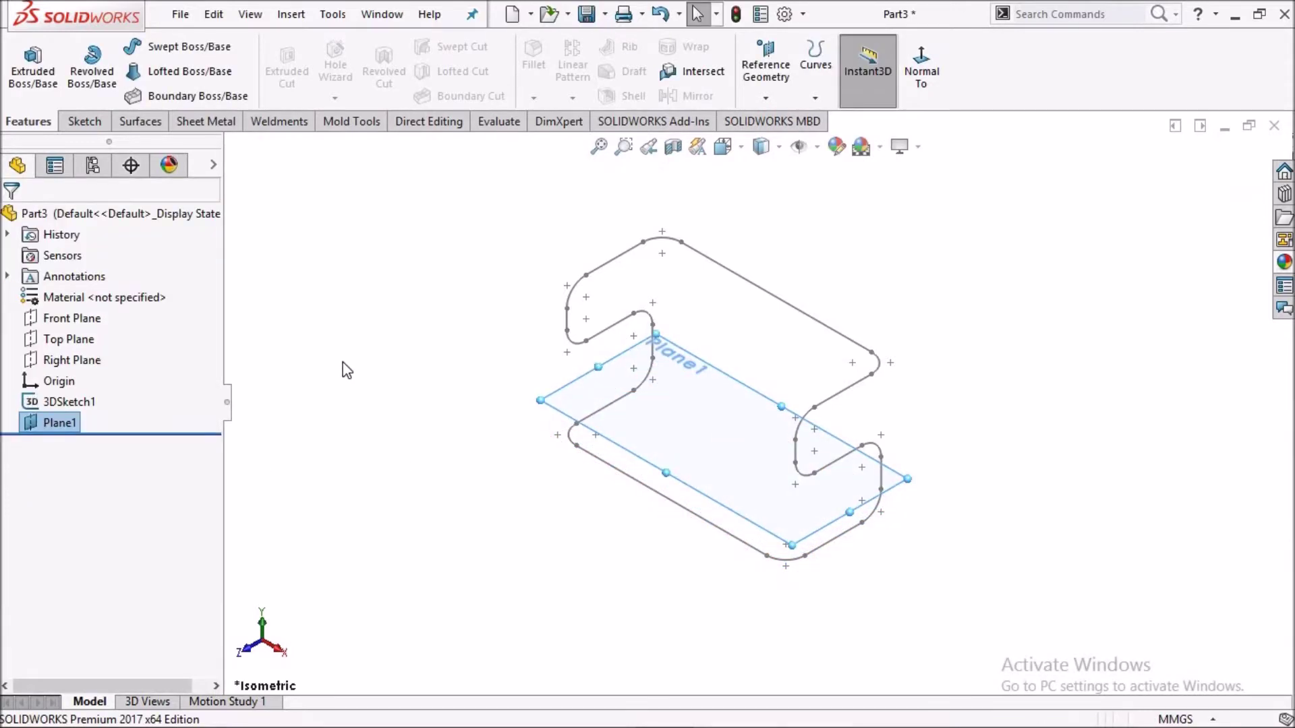
{"action": "left_click", "coordinate": [678, 408]}
{"action": "left_click", "coordinate": [746, 335]}
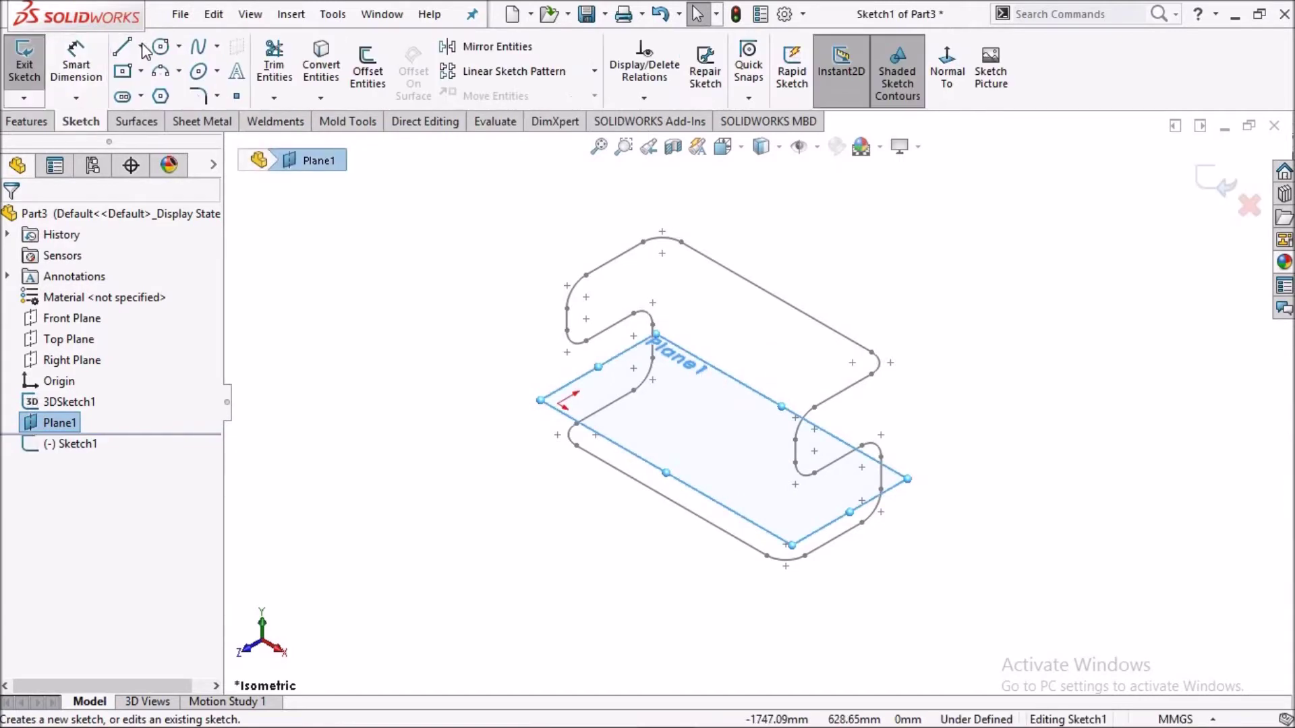
Draw a circle on Plane1 and give it a 45 mm diameter.
{"action": "left_click", "coordinate": [688, 426]}
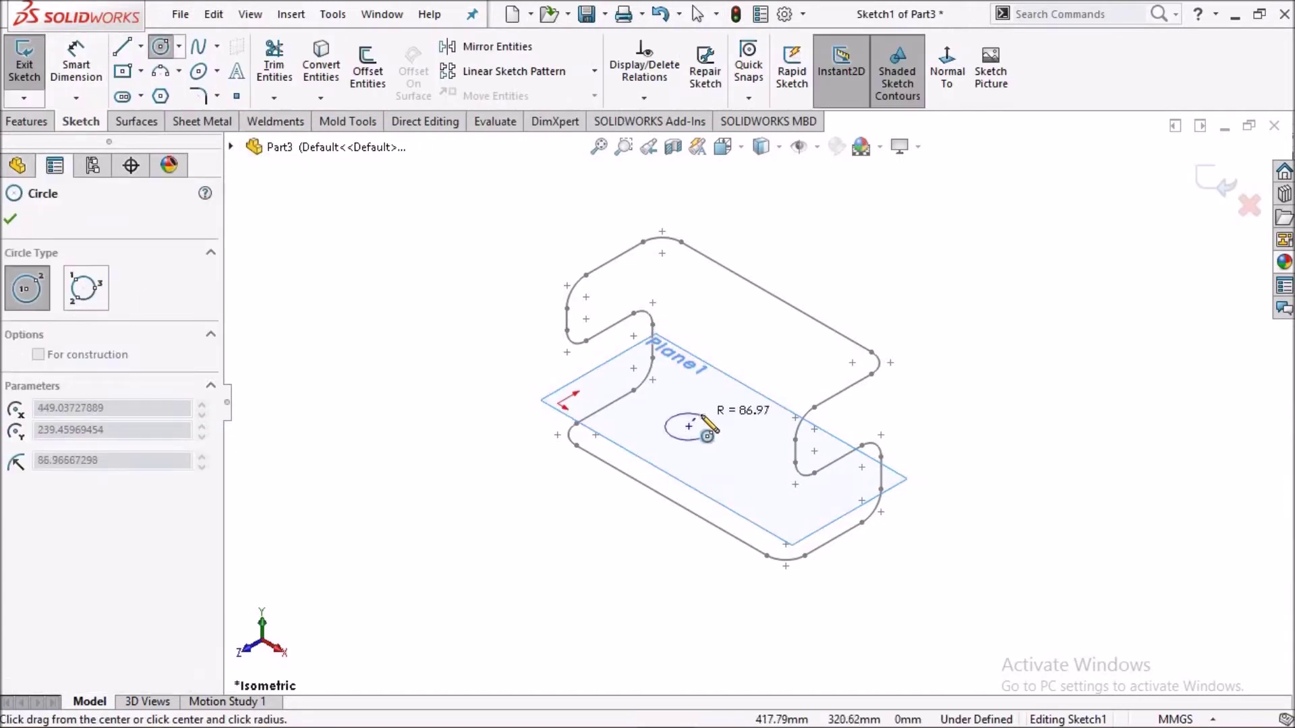
{"action": "right_click", "coordinate": [891, 274]}
{"action": "key", "text": "Escape"}
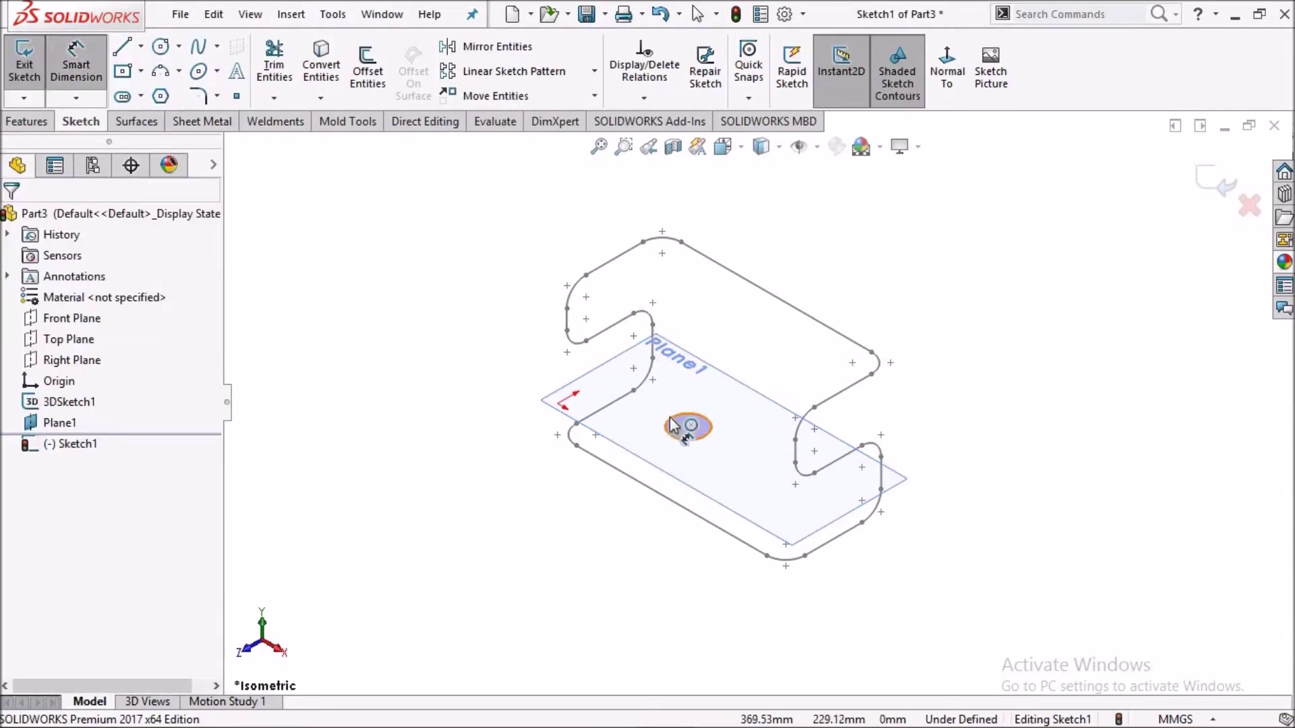
{"action": "left_click", "coordinate": [671, 425]}
{"action": "left_click", "coordinate": [445, 350]}
{"action": "type", "text": "45"}
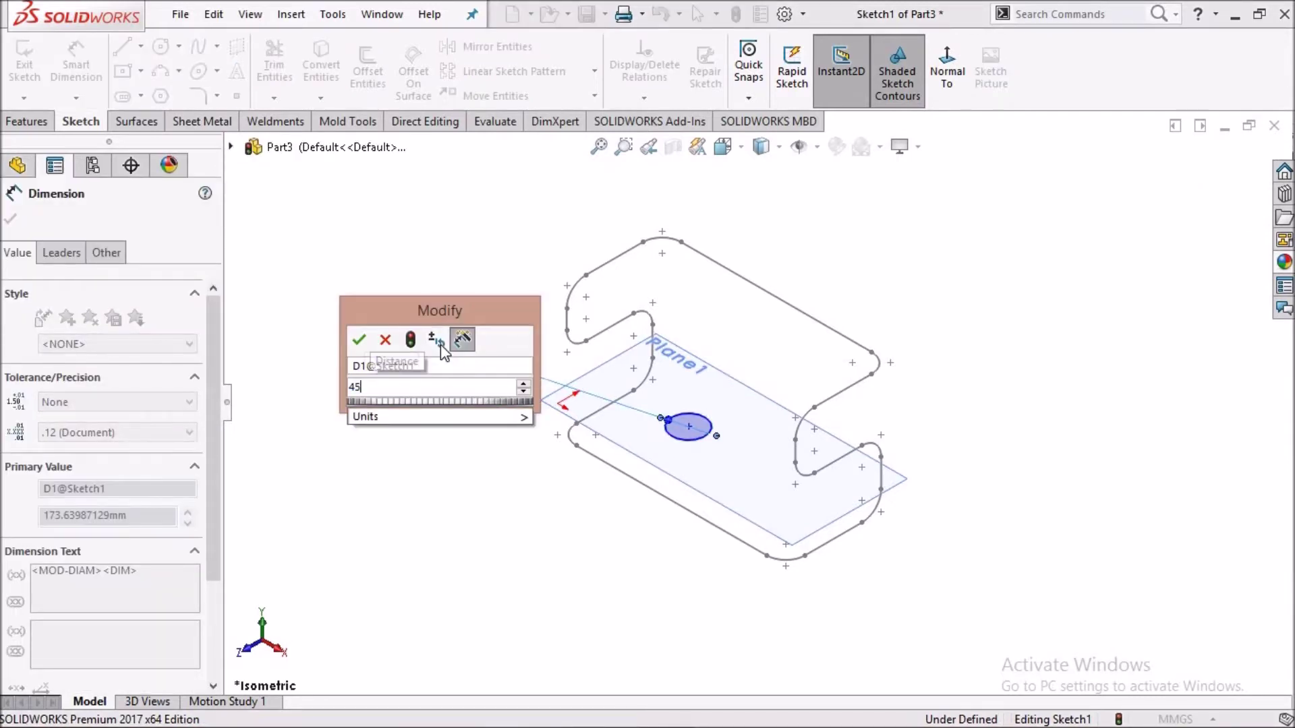
{"action": "key", "text": "Return"}
{"action": "left_click", "coordinate": [11, 221]}
Drag the circle's centre to a new position on Plane1.
{"action": "scroll", "coordinate": [790, 370], "scroll_direction": "up", "scroll_amount": 2}
{"action": "scroll", "coordinate": [790, 369], "scroll_direction": "up", "scroll_amount": 3}
{"action": "left_click_drag", "start_coordinate": [689, 405], "coordinate": [936, 471]}
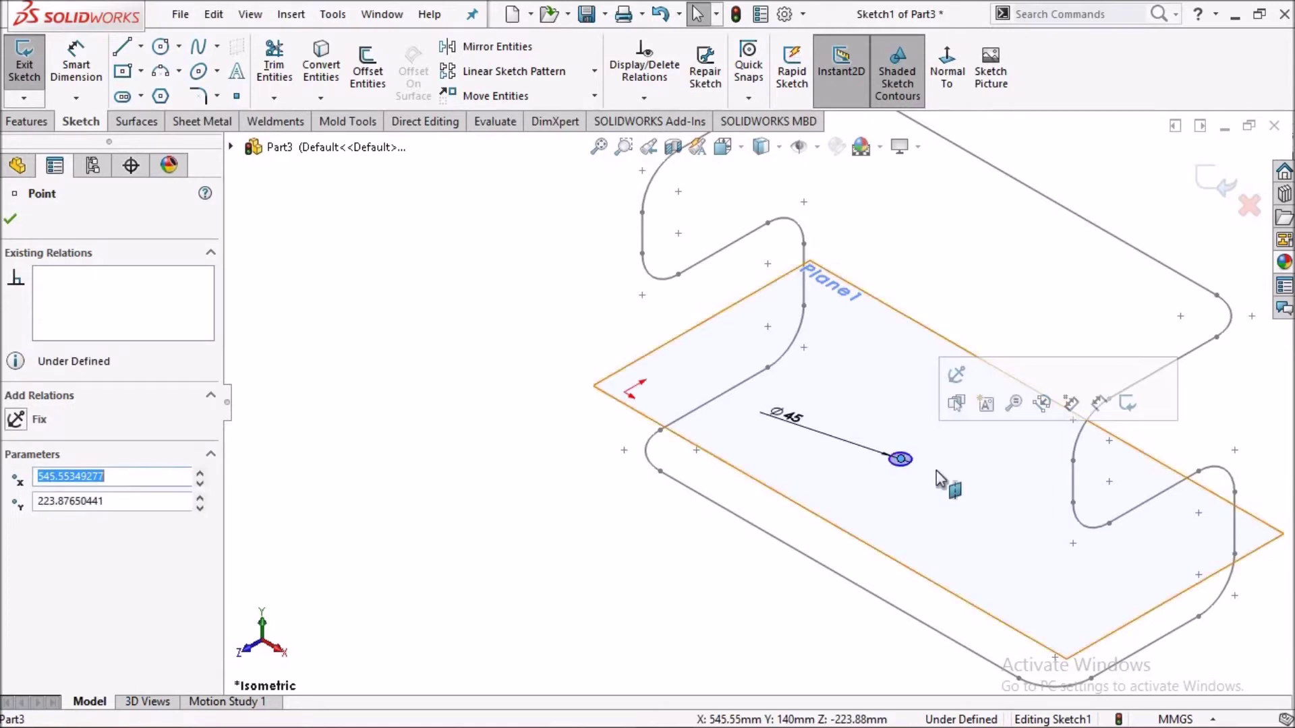
{"action": "scroll", "coordinate": [895, 475], "scroll_direction": "up", "scroll_amount": 2}
{"action": "scroll", "coordinate": [892, 475], "scroll_direction": "up", "scroll_amount": 3}
{"action": "scroll", "coordinate": [892, 475], "scroll_direction": "down", "scroll_amount": 3}
{"action": "left_click", "coordinate": [10, 222]}
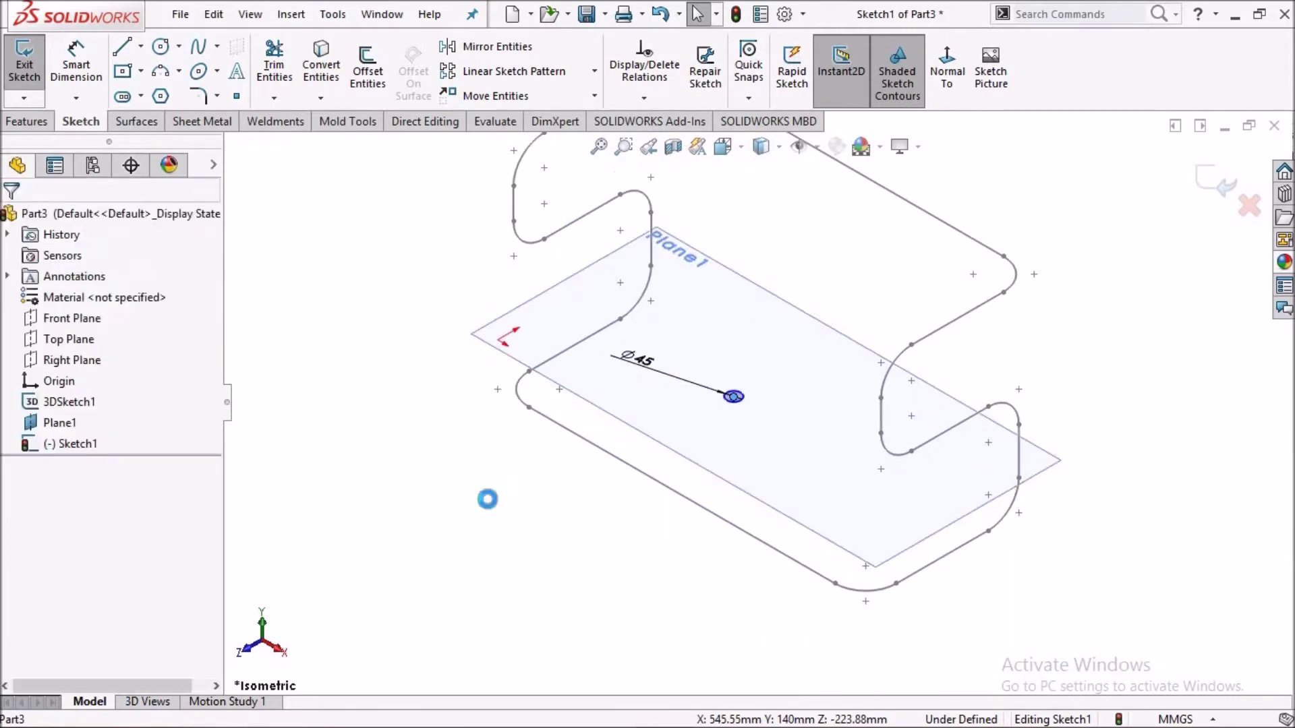
{"action": "scroll", "coordinate": [728, 445], "scroll_direction": "down", "scroll_amount": 3}
{"action": "scroll", "coordinate": [774, 358], "scroll_direction": "down", "scroll_amount": 1}
Add a Pierce relation between the circle centre and the straight frame path segment.
{"action": "left_click", "coordinate": [775, 357]}
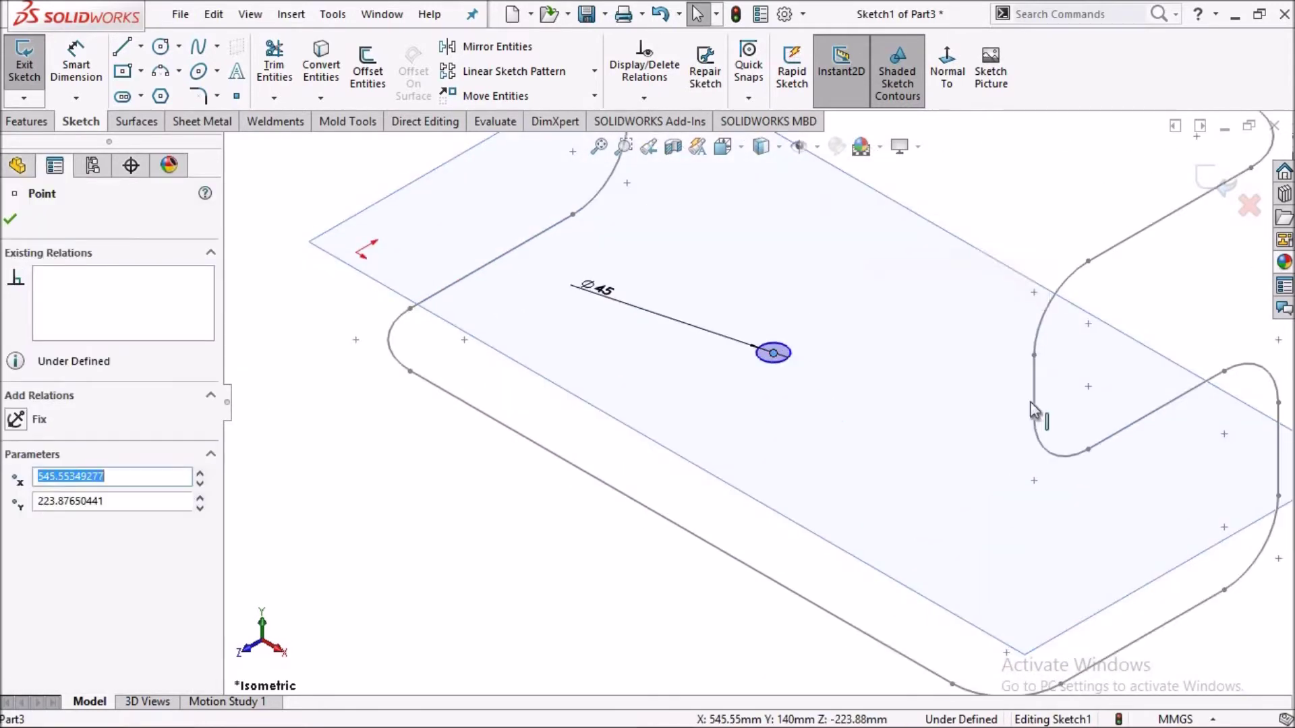
{"action": "middle_click_drag", "start_coordinate": [1185, 492], "coordinate": [910, 402], "text": "ctrl"}
{"action": "left_click", "coordinate": [906, 399], "text": "ctrl"}
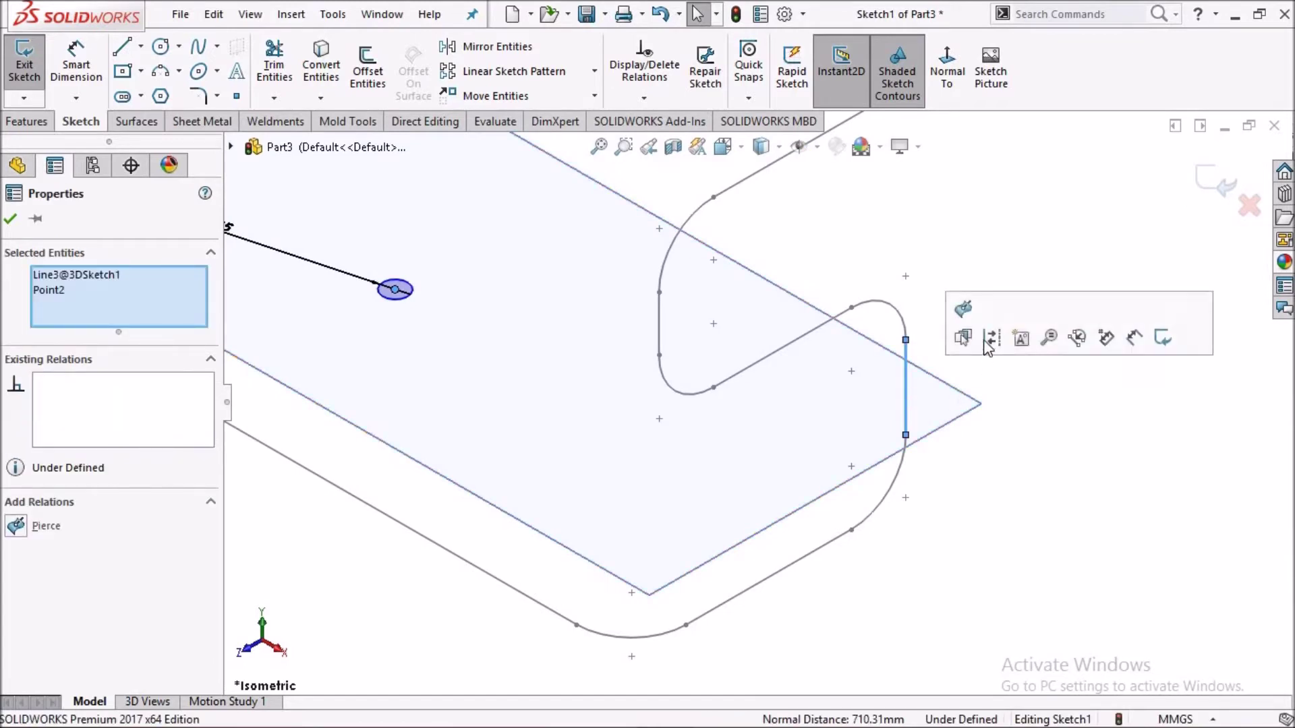
{"action": "left_click", "coordinate": [973, 339]}
{"action": "left_click", "coordinate": [10, 222]}
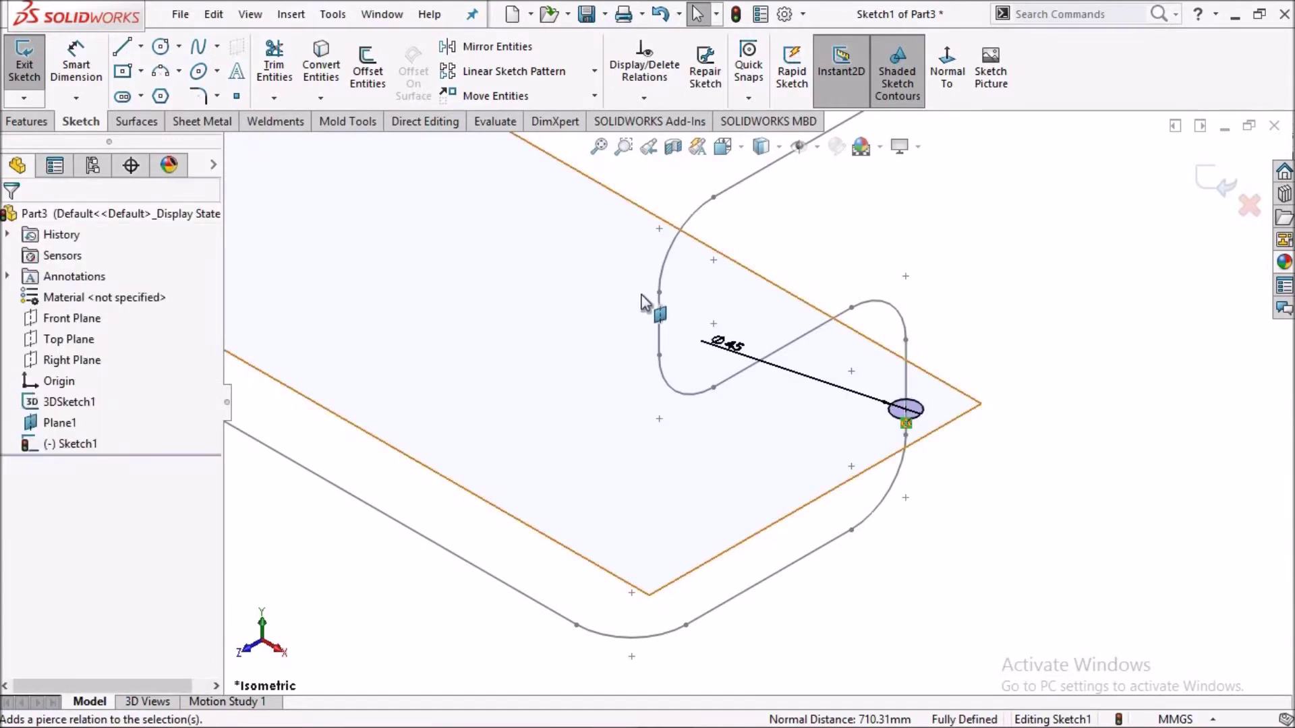
{"action": "scroll", "coordinate": [756, 404], "scroll_direction": "up", "scroll_amount": 3}
Finish the profile sketch and hide Plane1.
{"action": "key", "text": "f"}
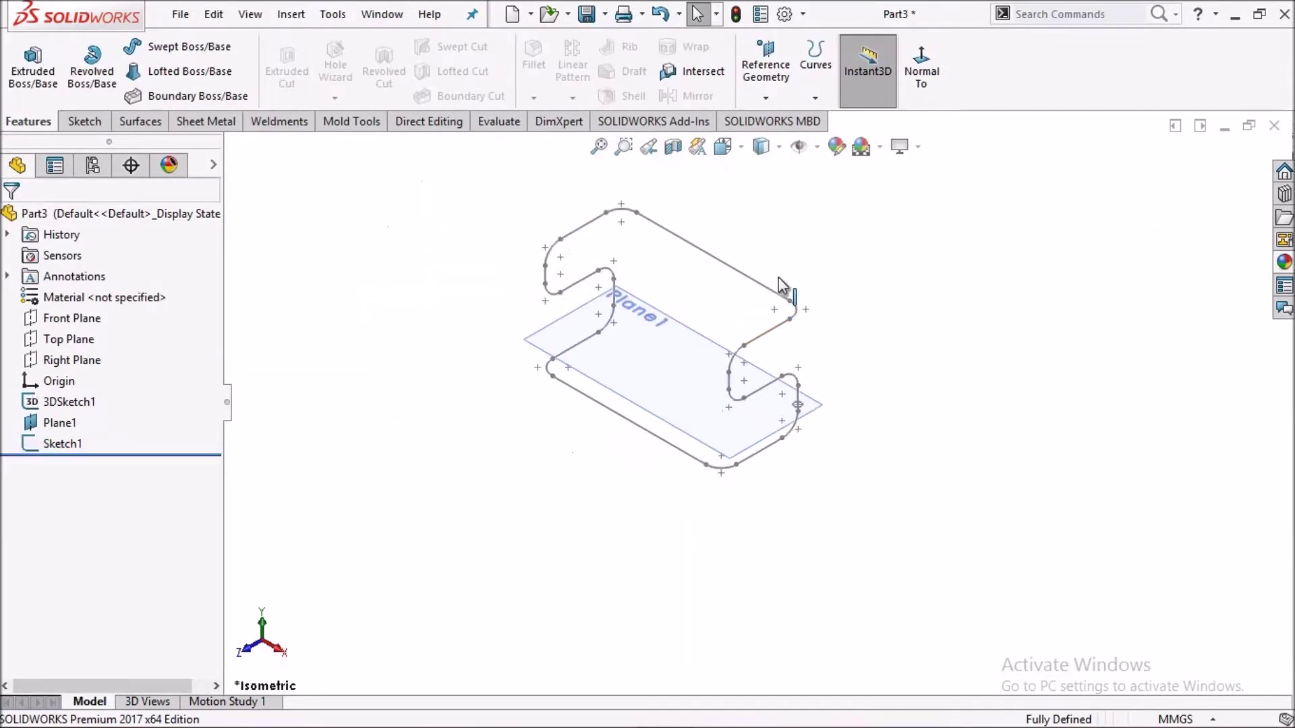
{"action": "left_click", "coordinate": [591, 439]}
{"action": "left_click", "coordinate": [699, 398]}
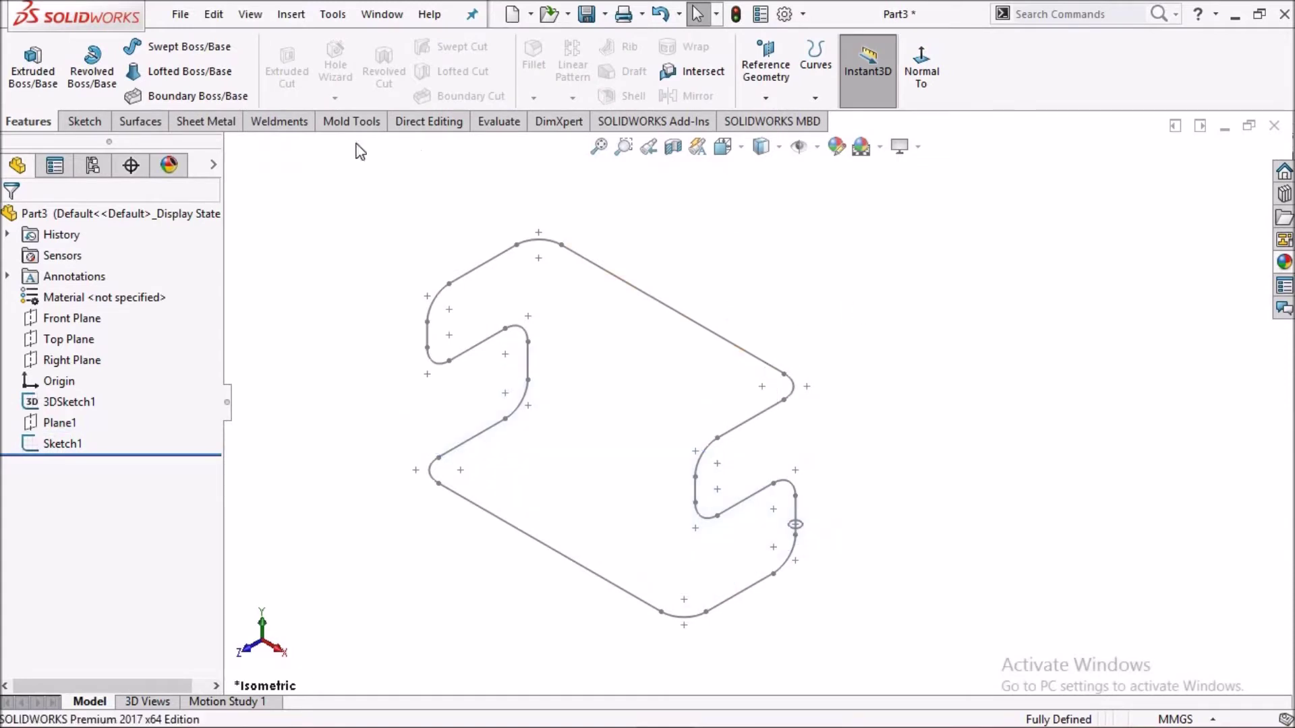
Start a swept boss and choose the small 45 mm circle as its profile.
{"action": "left_click", "coordinate": [177, 49]}
{"action": "right_click", "coordinate": [151, 321]}
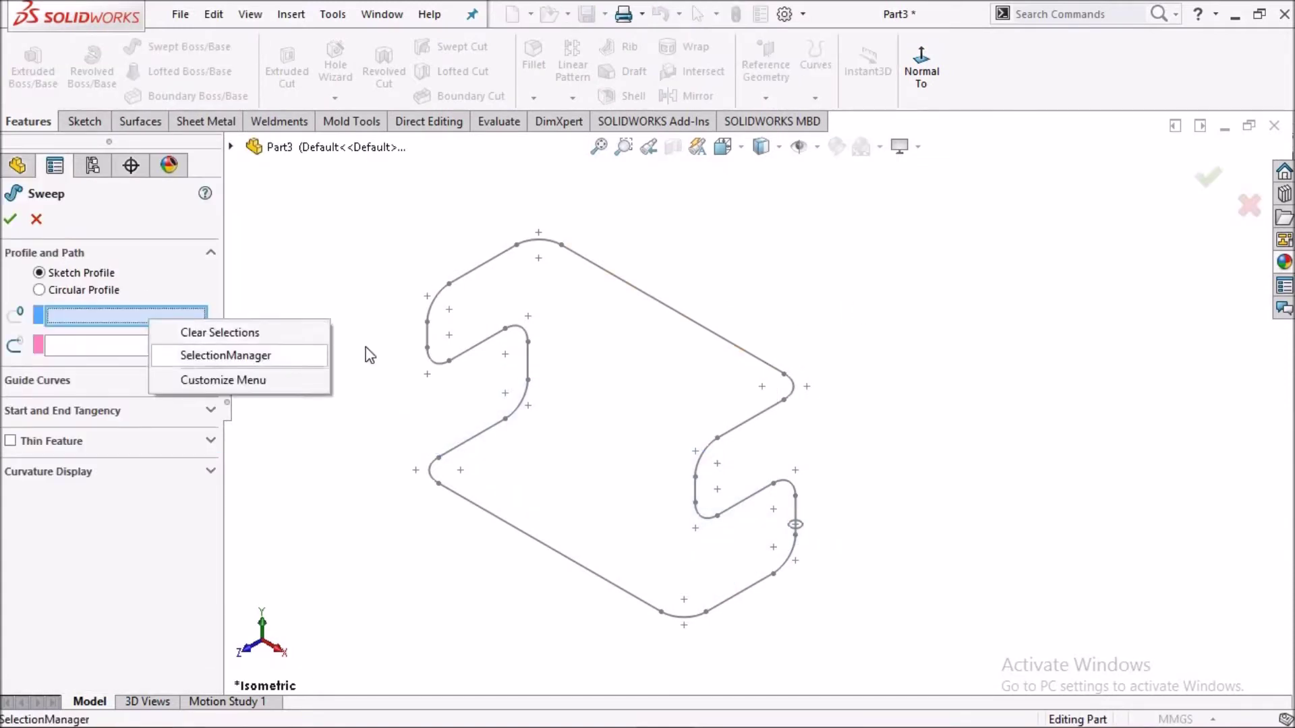
{"action": "left_click", "coordinate": [317, 355]}
{"action": "scroll", "coordinate": [795, 526], "scroll_direction": "down", "scroll_amount": 4}
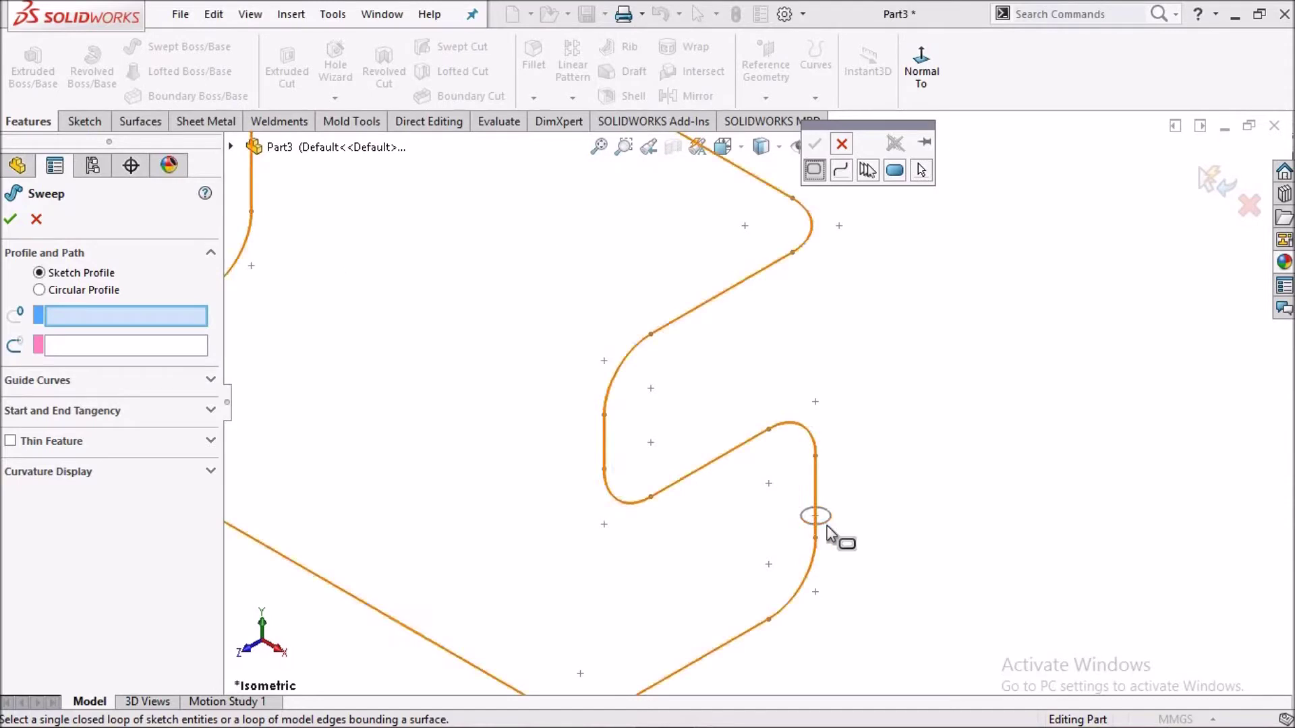
{"action": "left_click", "coordinate": [830, 533]}
{"action": "left_click", "coordinate": [814, 143]}
{"action": "scroll", "coordinate": [577, 391], "scroll_direction": "up", "scroll_amount": 3}
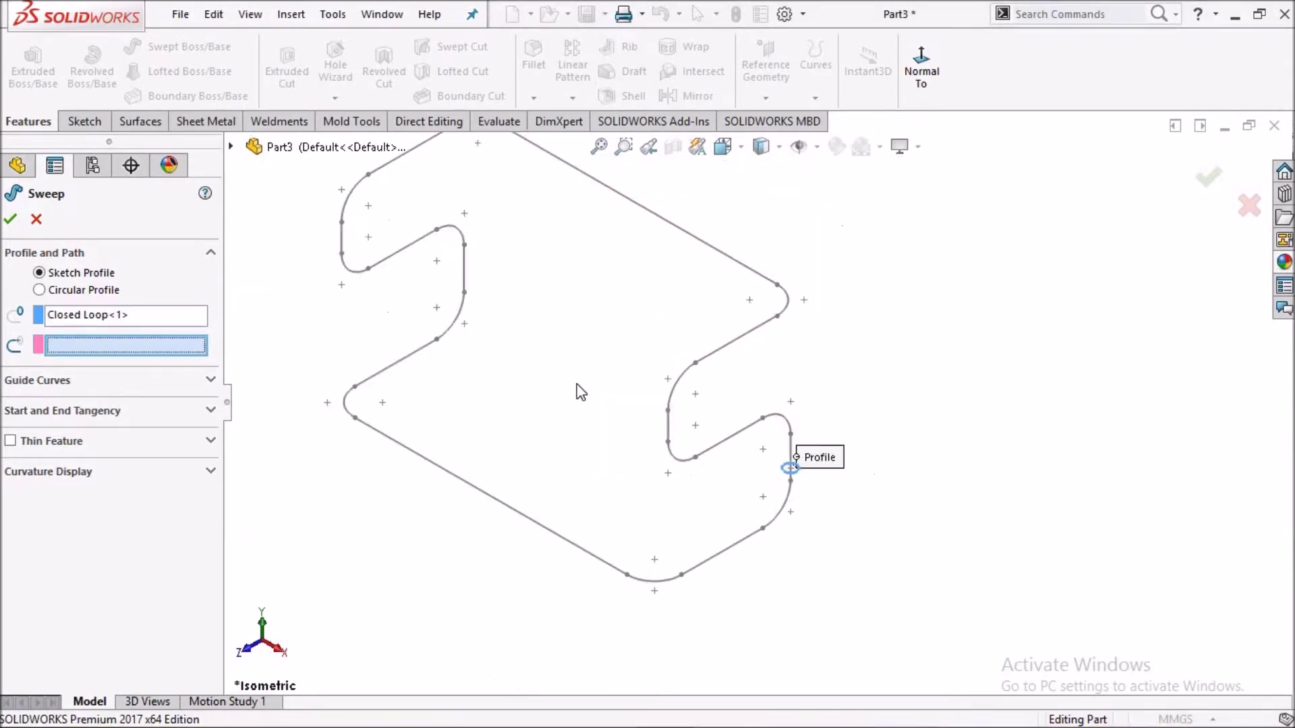
Use the closed frame loop as the sweep path and create the tube.
{"action": "right_click", "coordinate": [127, 349]}
{"action": "left_click", "coordinate": [163, 384]}
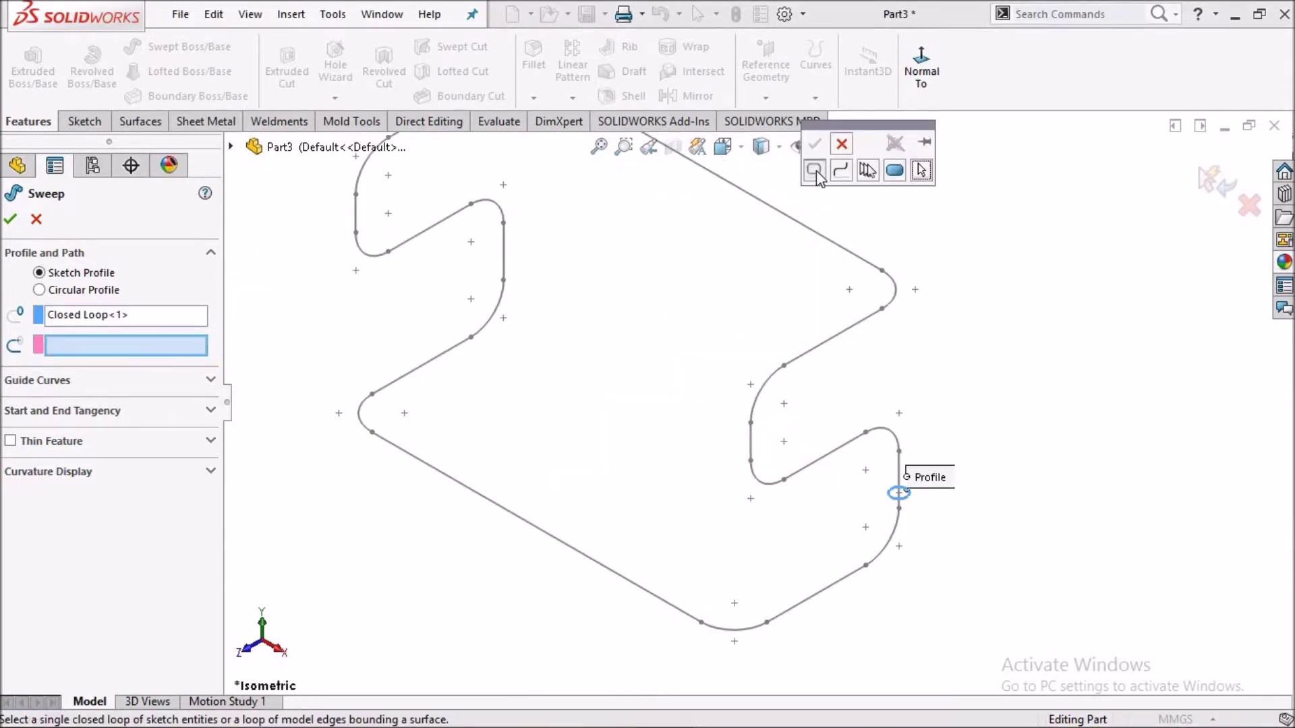
{"action": "left_click", "coordinate": [825, 342]}
{"action": "left_click", "coordinate": [814, 143]}
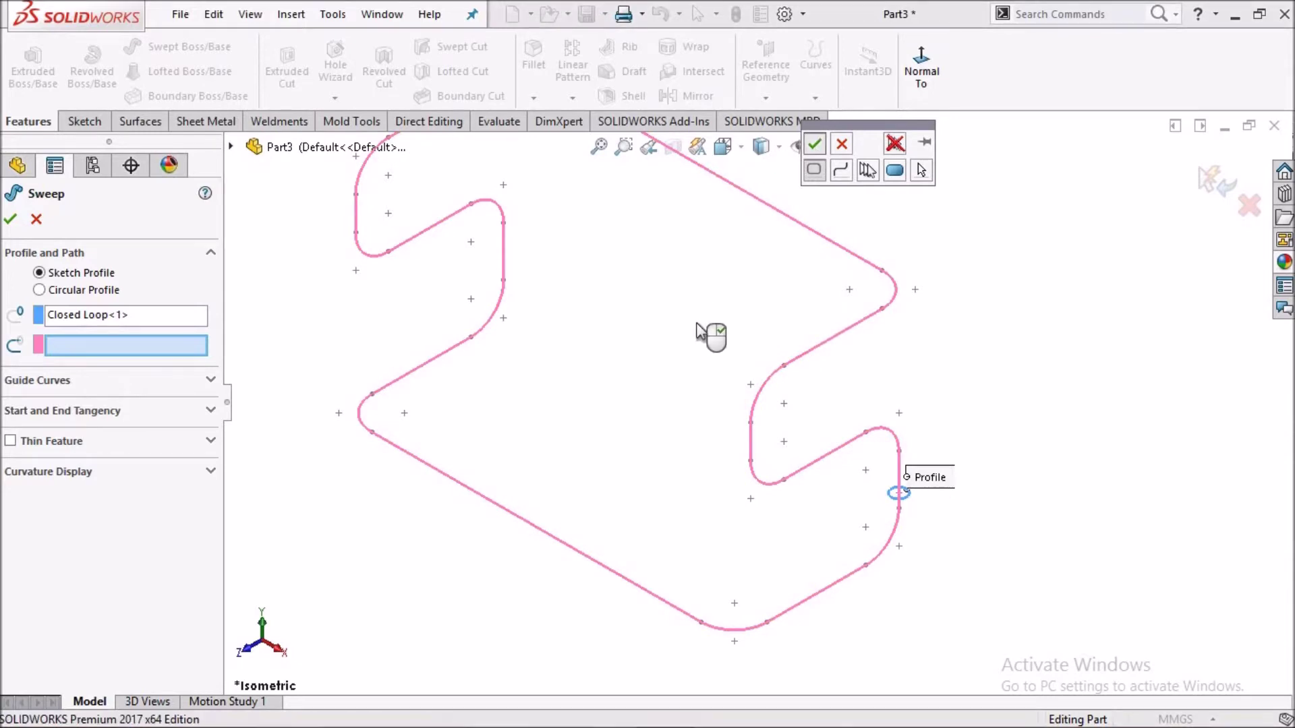
{"action": "scroll", "coordinate": [677, 338], "scroll_direction": "up", "scroll_amount": 2}
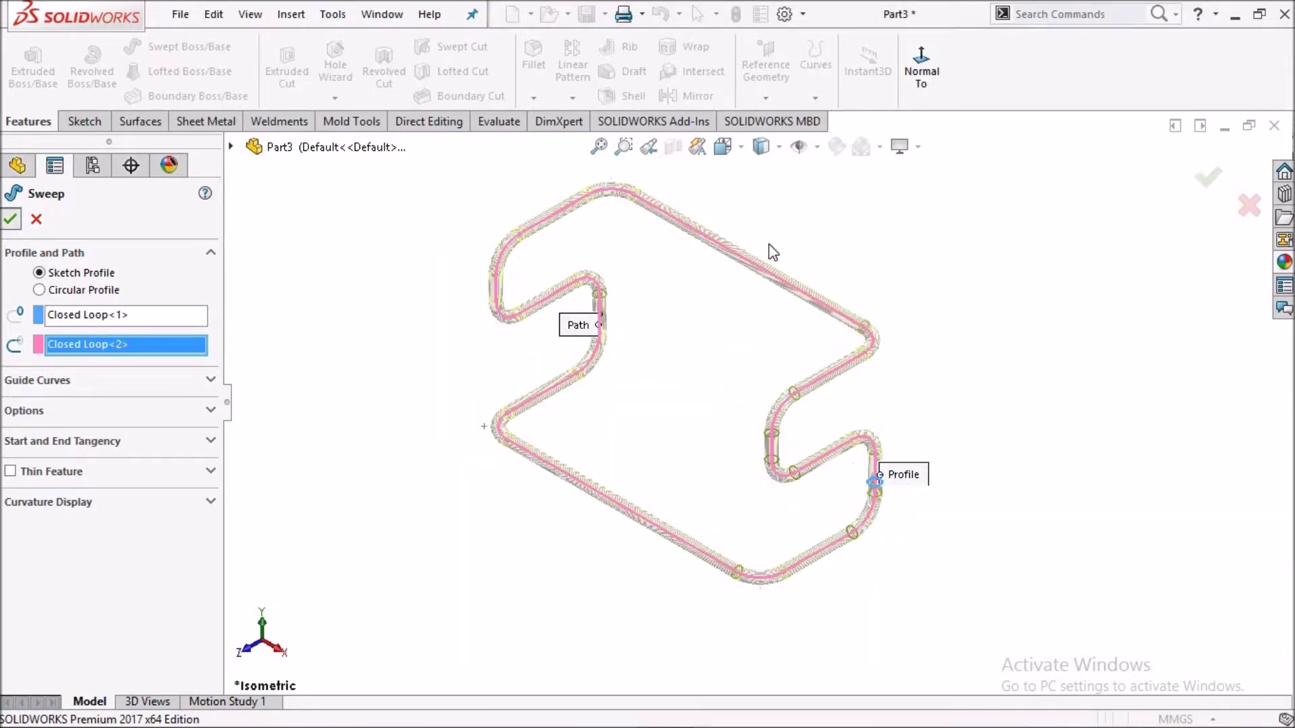
{"action": "key", "text": "Return"}
{"action": "key", "text": "space"}
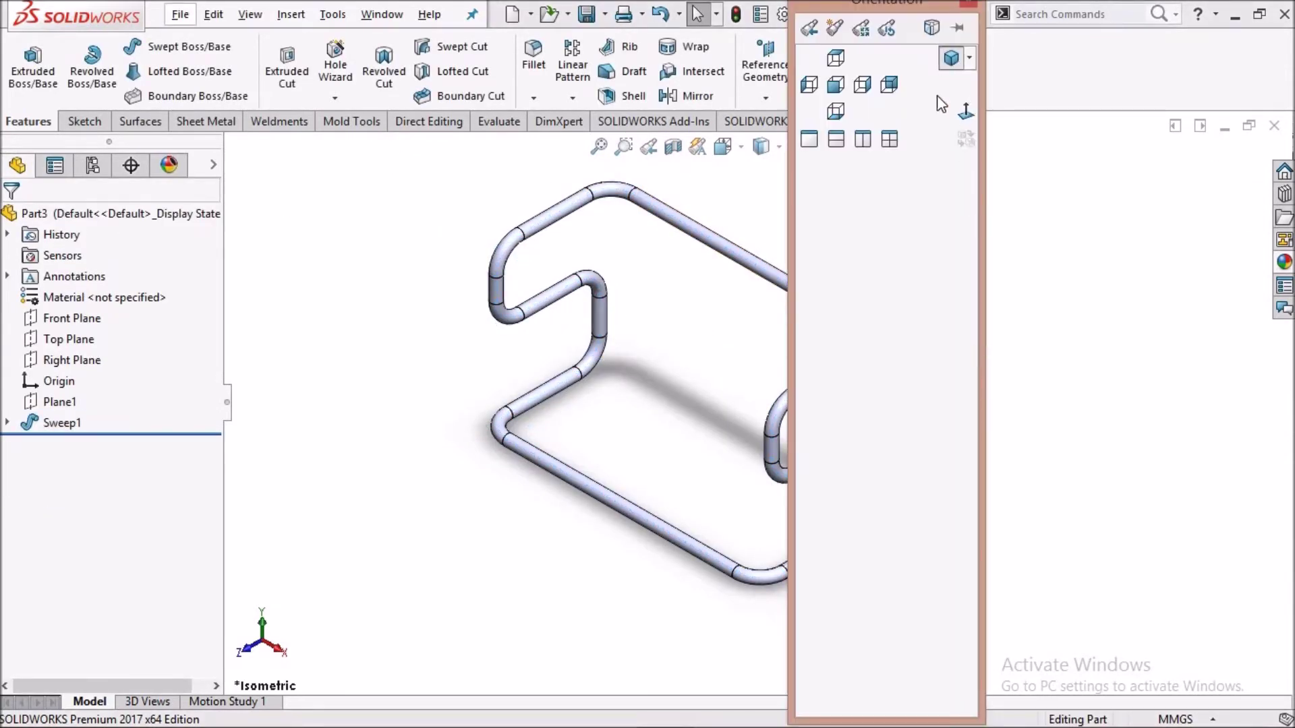
Select the whole tube frame and try a pink colour, then cancel it.
{"action": "middle_click_drag", "start_coordinate": [774, 411], "coordinate": [796, 433]}
{"action": "left_click_drag", "start_coordinate": [463, 182], "coordinate": [1019, 645]}
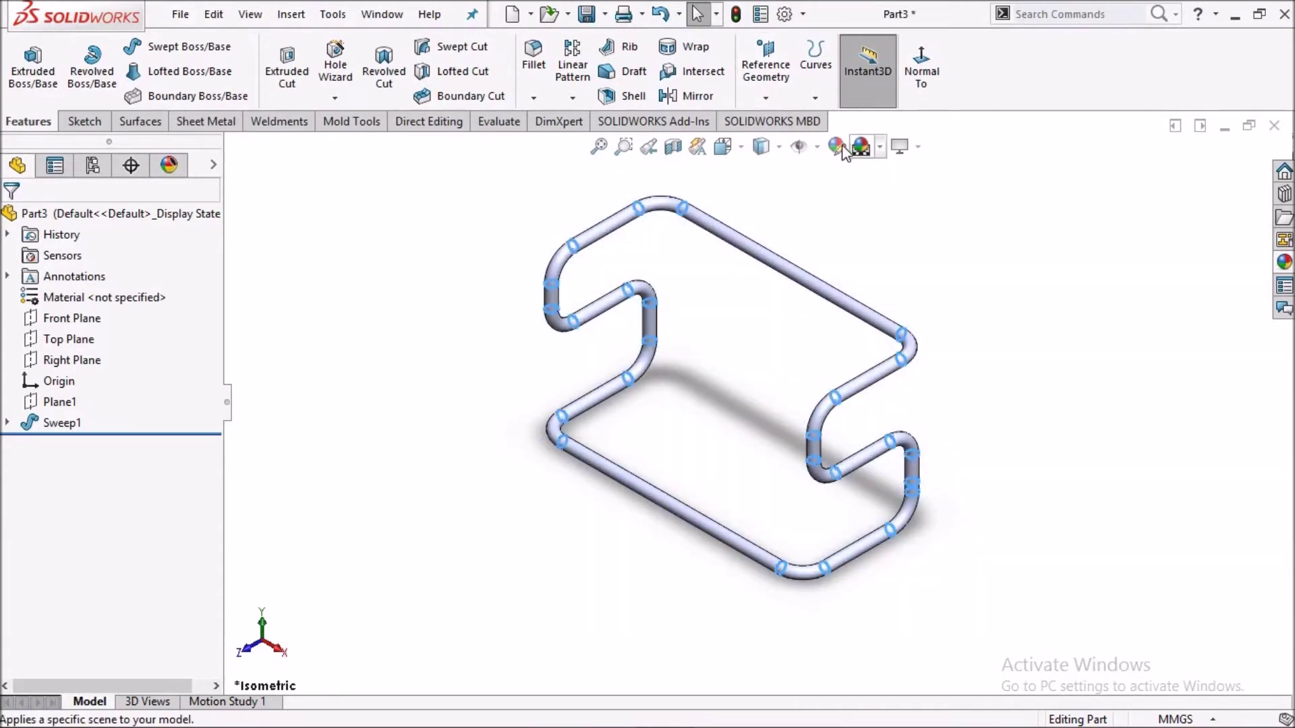
{"action": "left_click", "coordinate": [836, 147]}
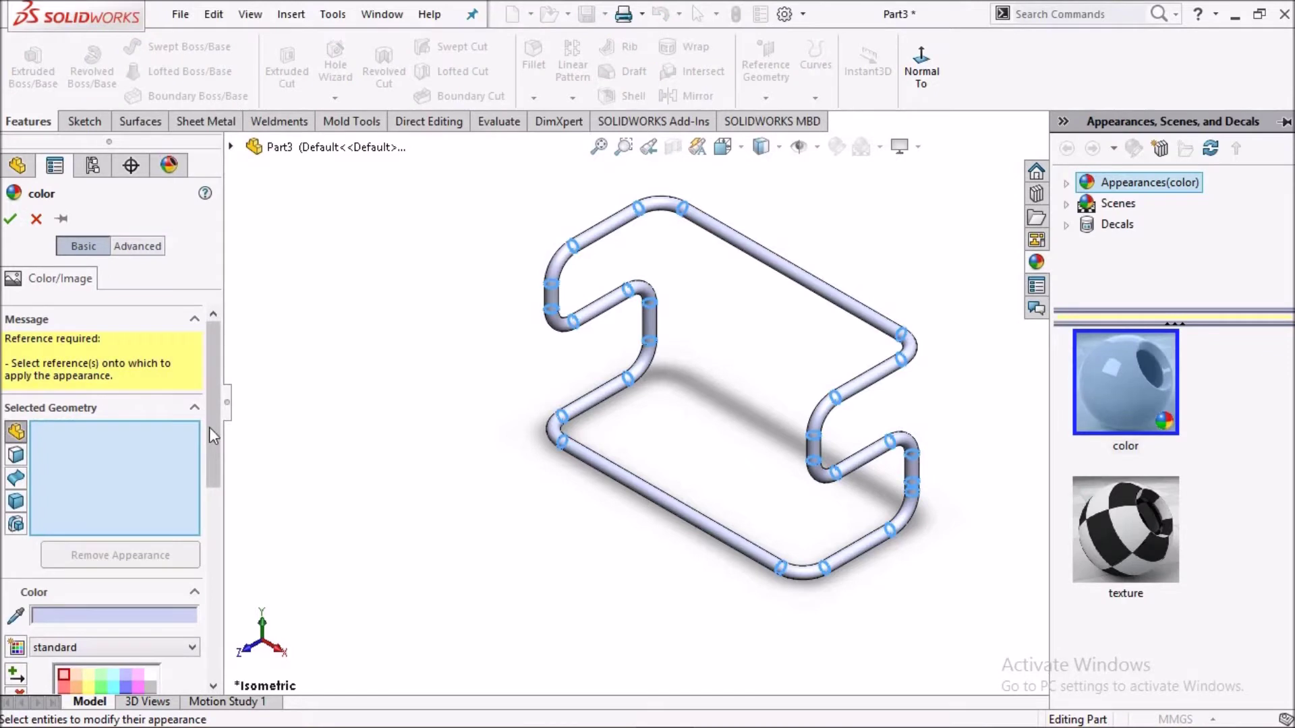
{"action": "left_click_drag", "start_coordinate": [209, 432], "coordinate": [216, 521]}
{"action": "left_click", "coordinate": [190, 549]}
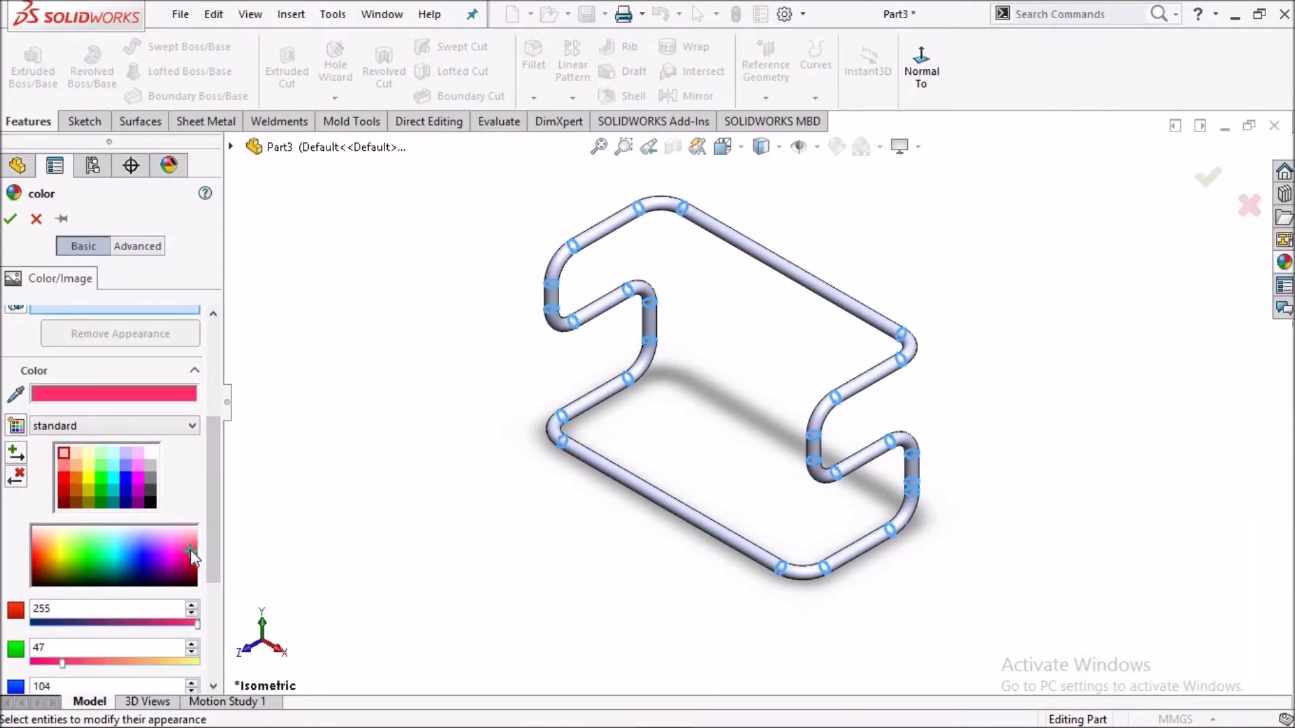
{"action": "key", "text": "Escape"}
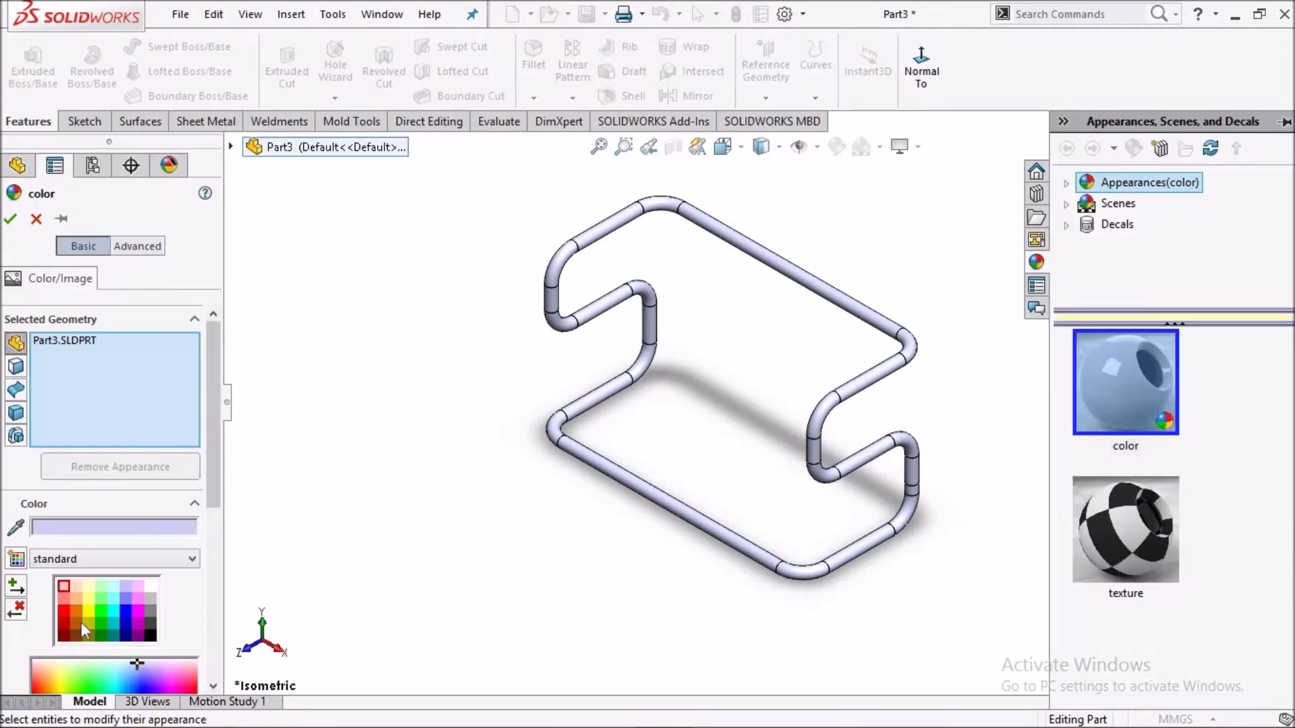
Apply a dark red appearance (RGB 171, 0, 0) to the whole part.
{"action": "left_click", "coordinate": [62, 613]}
{"action": "left_click_drag", "start_coordinate": [213, 415], "coordinate": [212, 517]}
{"action": "left_click_drag", "start_coordinate": [163, 557], "coordinate": [154, 556]}
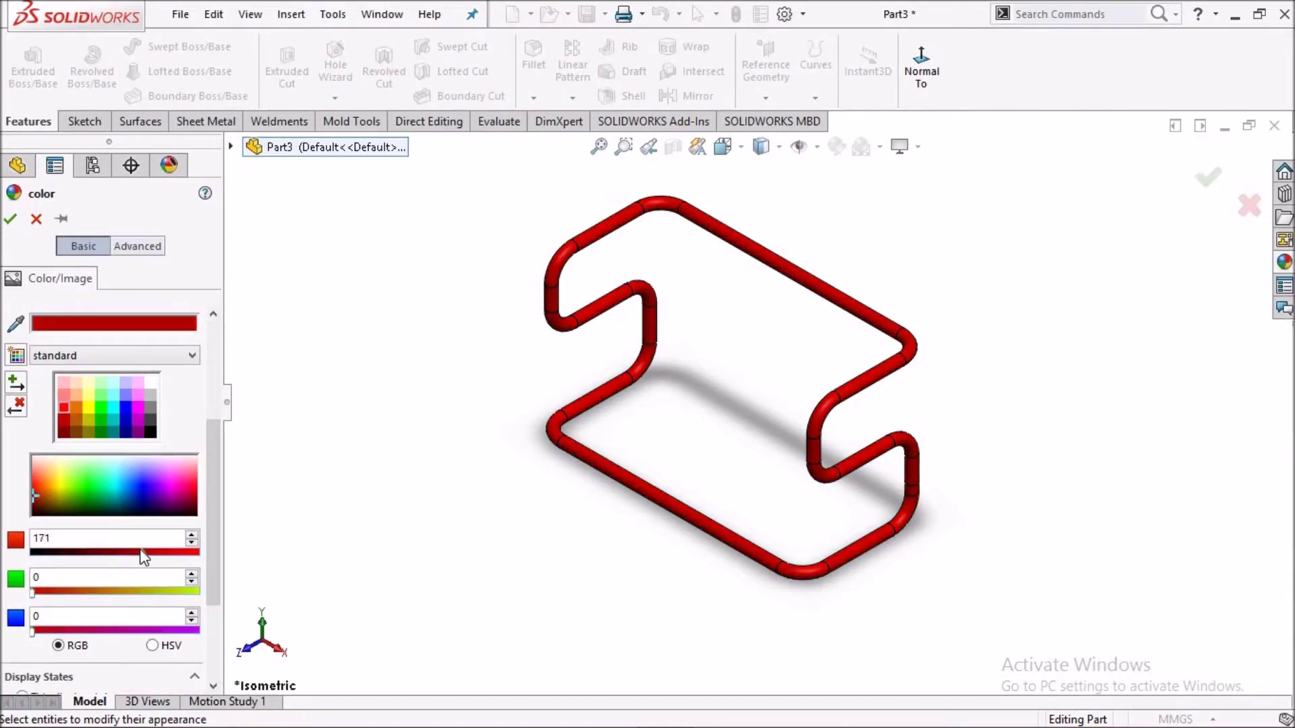
{"action": "left_click", "coordinate": [12, 216]}
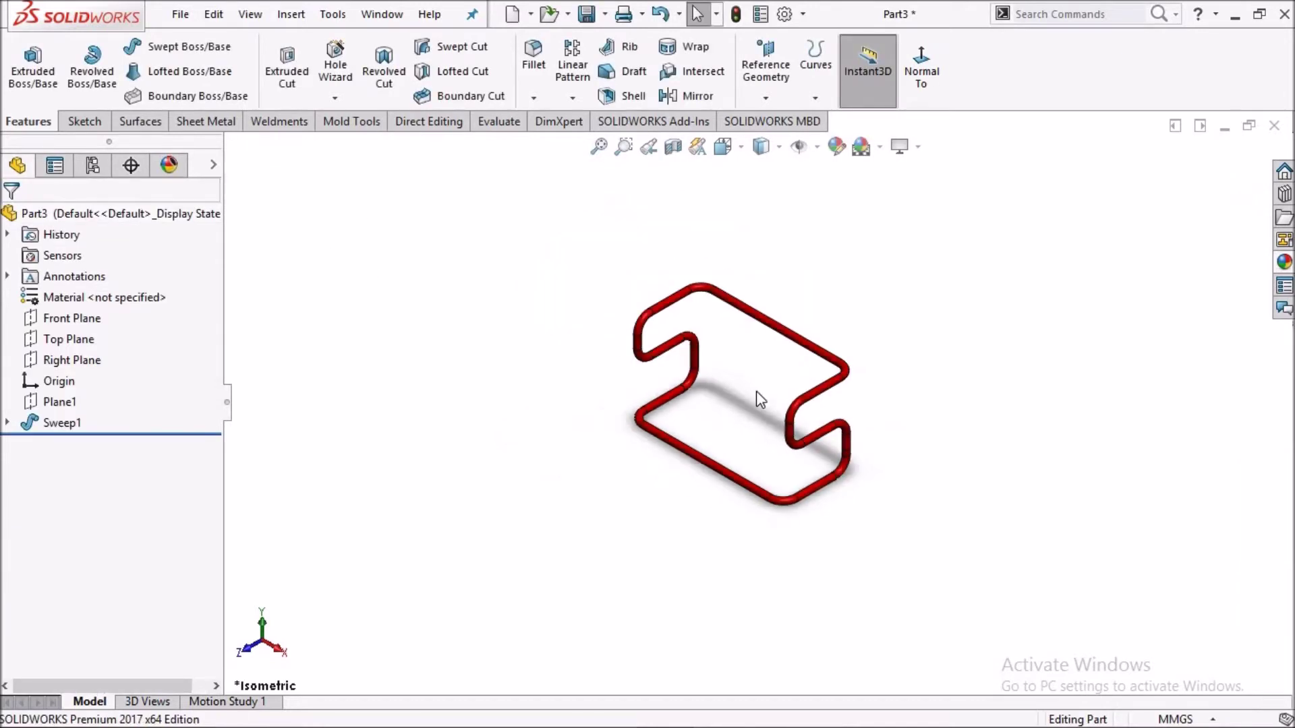
{"action": "mouse_move", "coordinate": [761, 399]}
{"action": "middle_mouse_down"}
{"action": "mouse_move", "coordinate": [723, 346]}
{"action": "mouse_move", "coordinate": [702, 359]}
{"action": "mouse_move", "coordinate": [809, 358]}
{"action": "mouse_move", "coordinate": [763, 387]}
{"action": "mouse_move", "coordinate": [726, 340]}
{"action": "mouse_move", "coordinate": [746, 375]}
{"action": "mouse_move", "coordinate": [861, 260]}
{"action": "middle_mouse_up"}
{"action": "key", "text": "ctrl+7"}
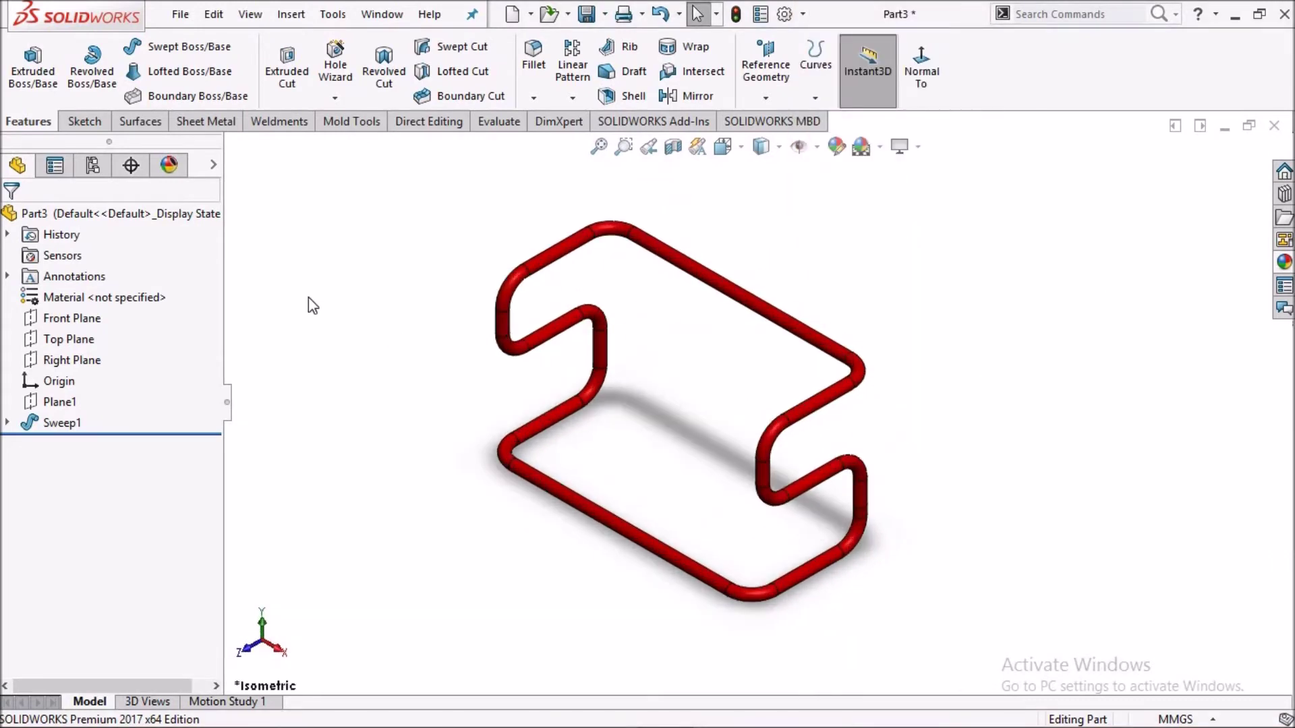
{"action": "left_click", "coordinate": [68, 340]}
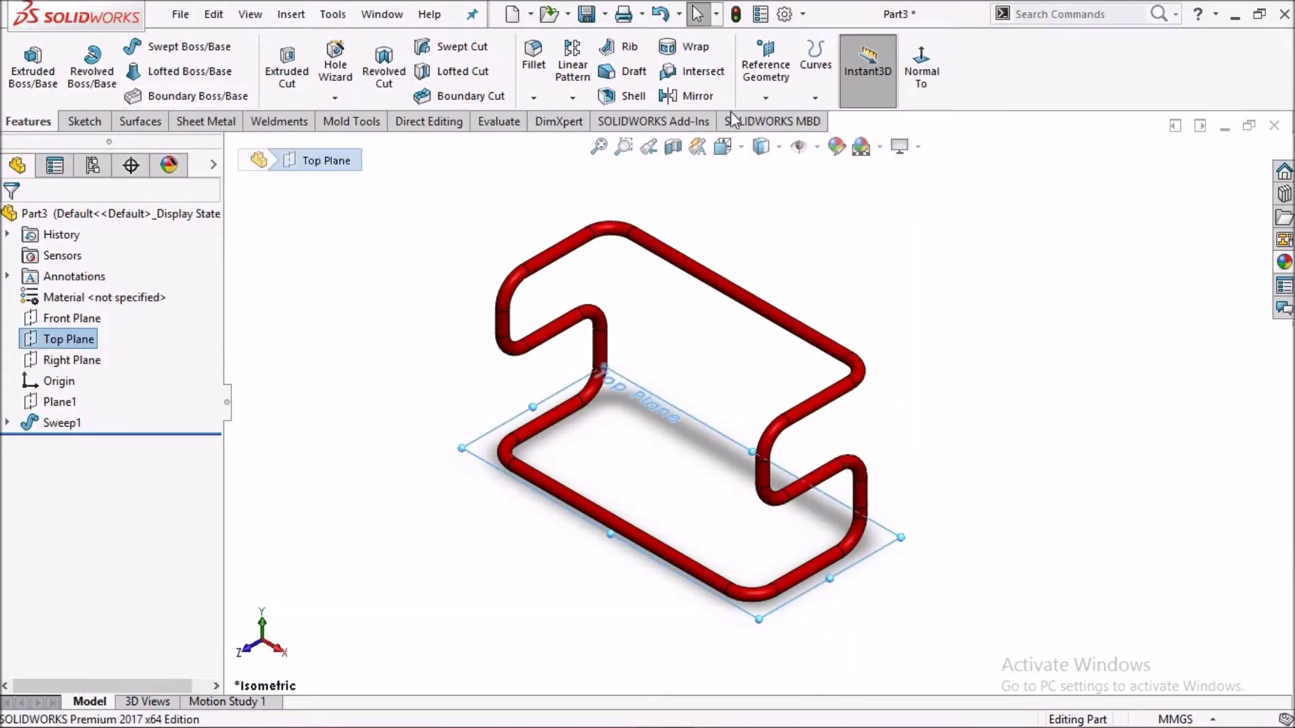
Create Plane2 offset 395 mm from the Top Plane.
{"action": "left_click", "coordinate": [766, 99]}
{"action": "left_click", "coordinate": [782, 120]}
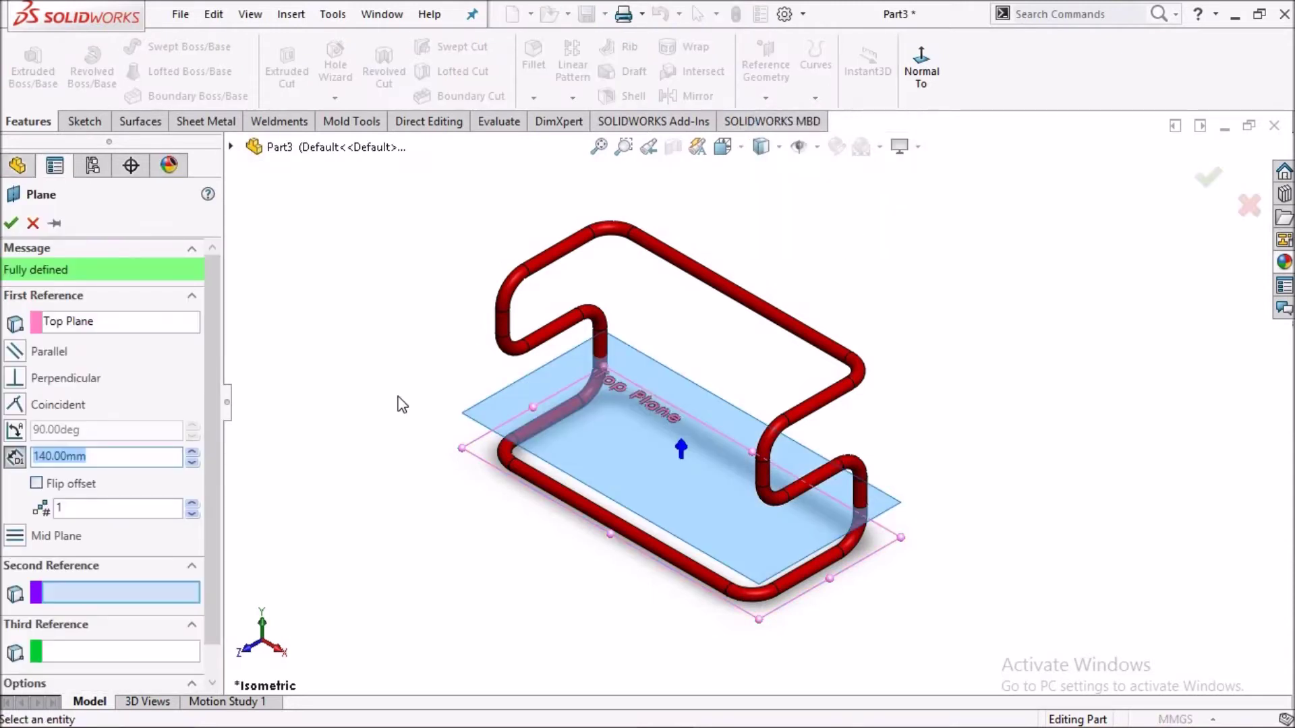
{"action": "scroll", "coordinate": [690, 451], "scroll_direction": "up", "scroll_amount": 3}
{"action": "scroll", "coordinate": [689, 451], "scroll_direction": "down", "scroll_amount": 3}
{"action": "type", "text": "395"}
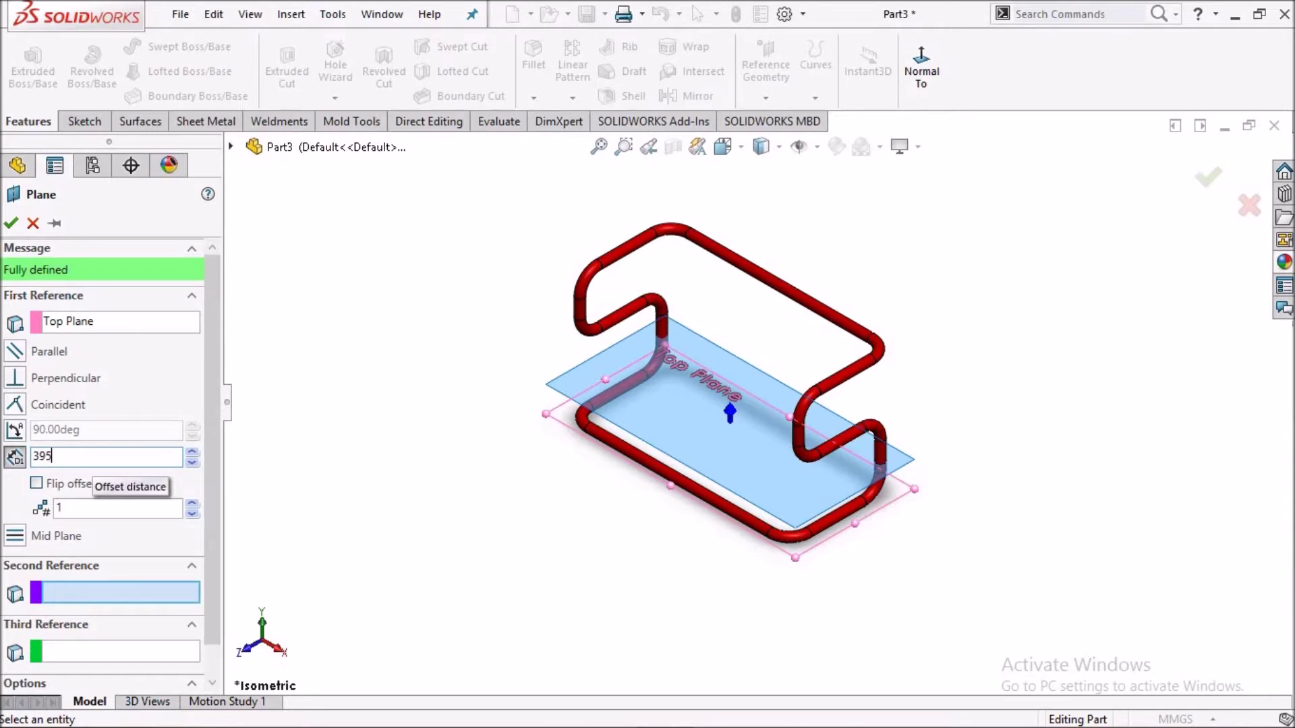
{"action": "key", "text": "Return"}
{"action": "left_click", "coordinate": [11, 223]}
{"action": "mouse_move", "coordinate": [540, 460]}
{"action": "middle_mouse_down"}
{"action": "mouse_move", "coordinate": [555, 378]}
{"action": "mouse_move", "coordinate": [512, 386]}
{"action": "middle_mouse_up"}
{"action": "middle_click_drag", "start_coordinate": [730, 373], "coordinate": [471, 419]}
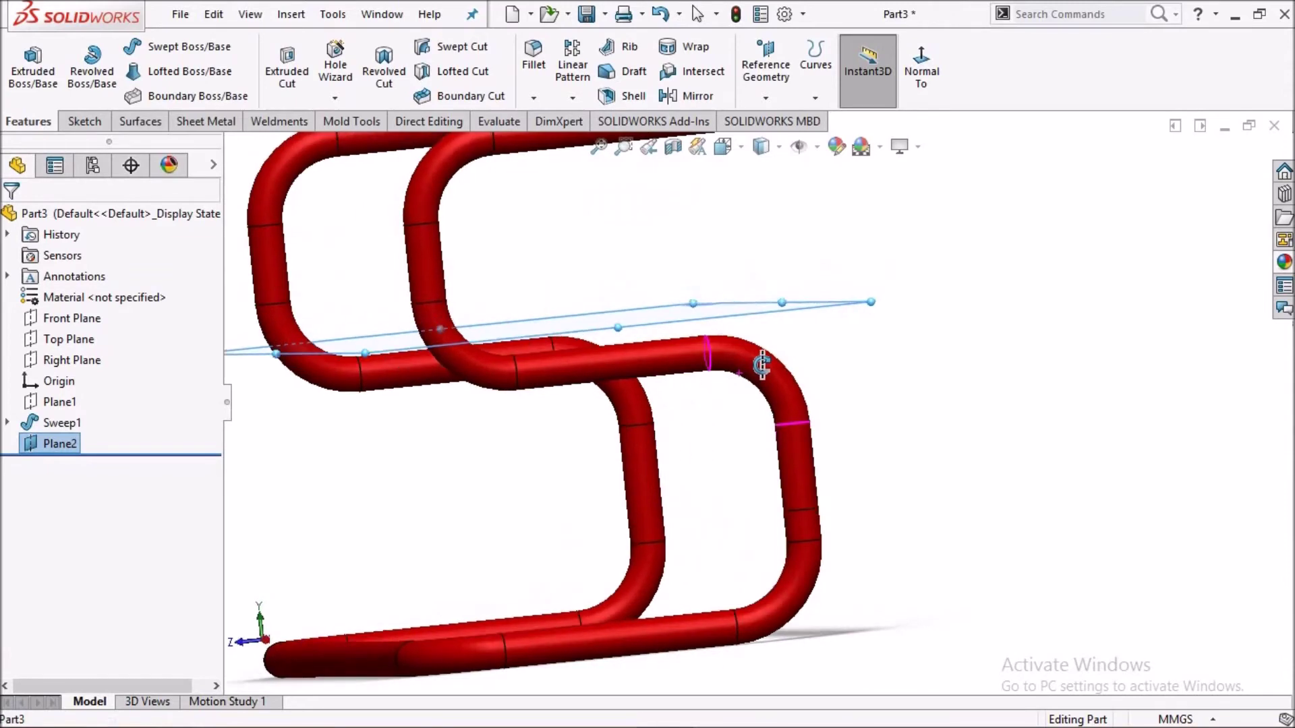
Edit Plane2's offset, trying 365 mm and then 370 mm.
{"action": "left_click", "coordinate": [38, 445]}
{"action": "left_click", "coordinate": [75, 386]}
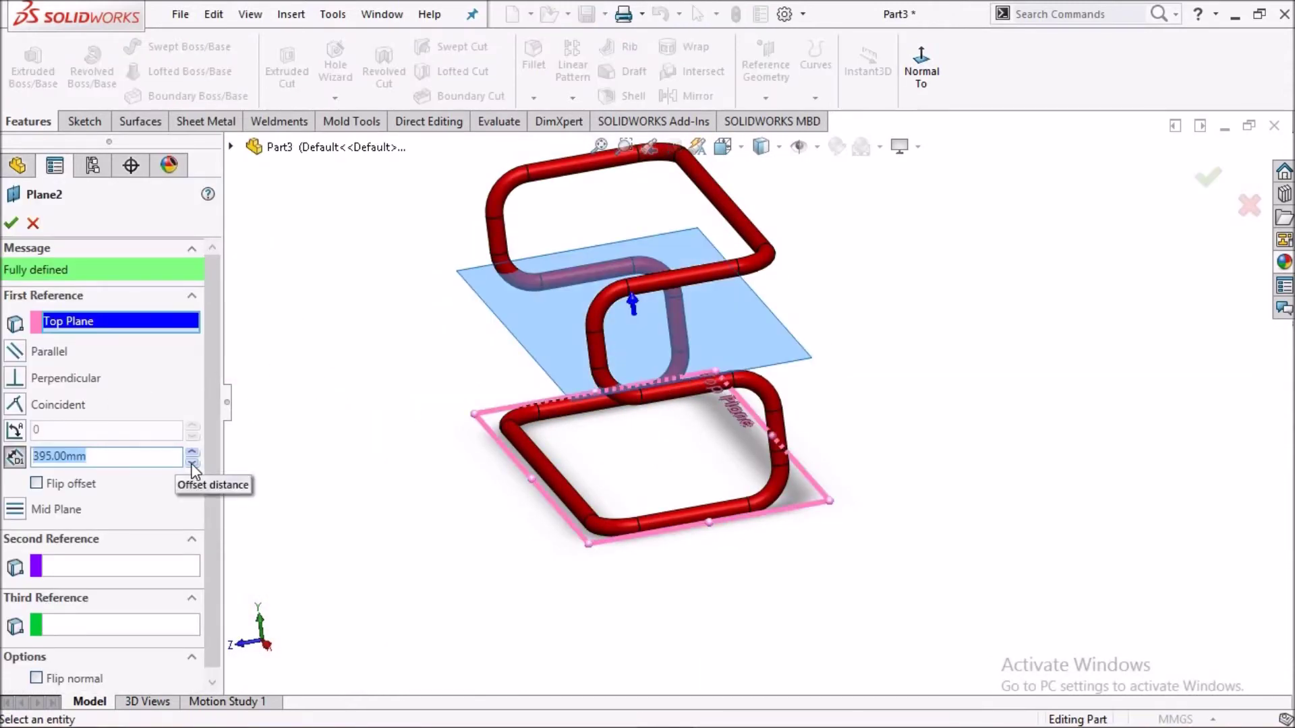
{"action": "left_click", "coordinate": [192, 463]}
{"action": "left_click", "coordinate": [192, 464]}
{"action": "mouse_move", "coordinate": [508, 452]}
{"action": "middle_mouse_down"}
{"action": "mouse_move", "coordinate": [491, 419]}
{"action": "mouse_move", "coordinate": [649, 307]}
{"action": "middle_mouse_up"}
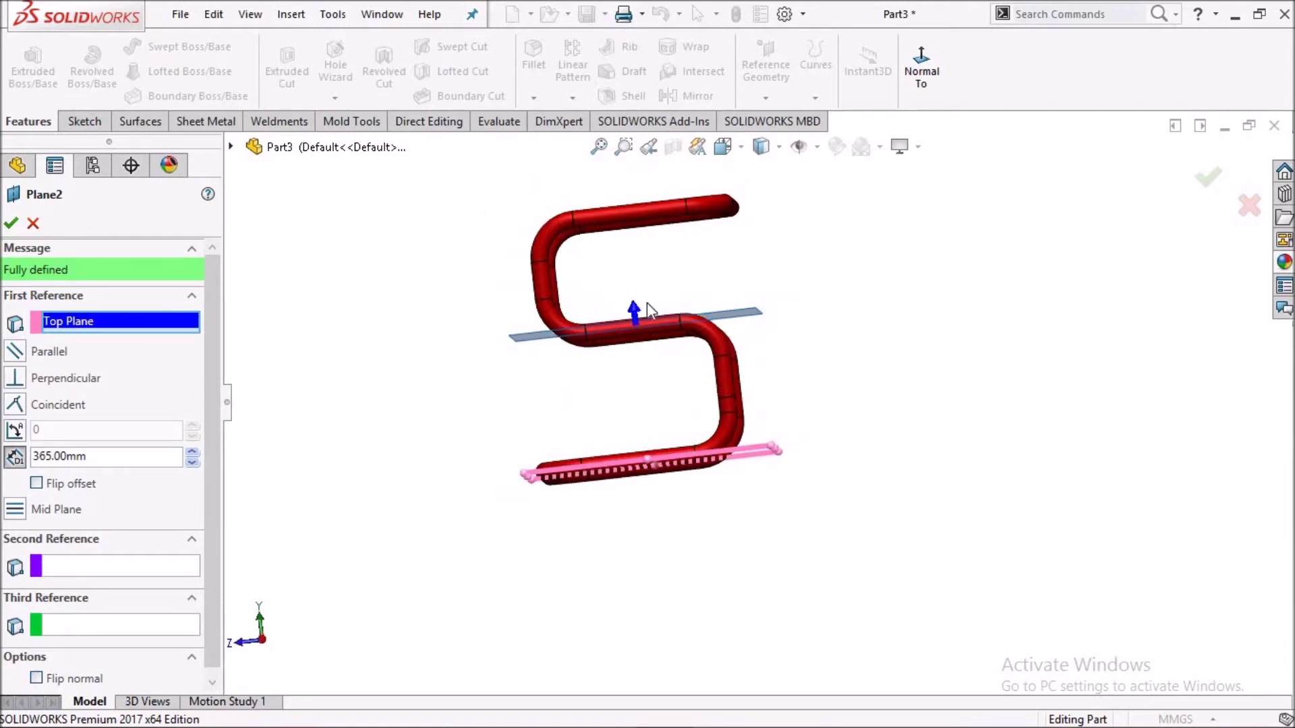
{"action": "scroll", "coordinate": [674, 405], "scroll_direction": "down", "scroll_amount": 5}
{"action": "mouse_move", "coordinate": [684, 439]}
{"action": "middle_mouse_down"}
{"action": "mouse_move", "coordinate": [702, 454]}
{"action": "mouse_move", "coordinate": [685, 476]}
{"action": "mouse_move", "coordinate": [706, 449]}
{"action": "middle_mouse_up"}
{"action": "key", "text": "f"}
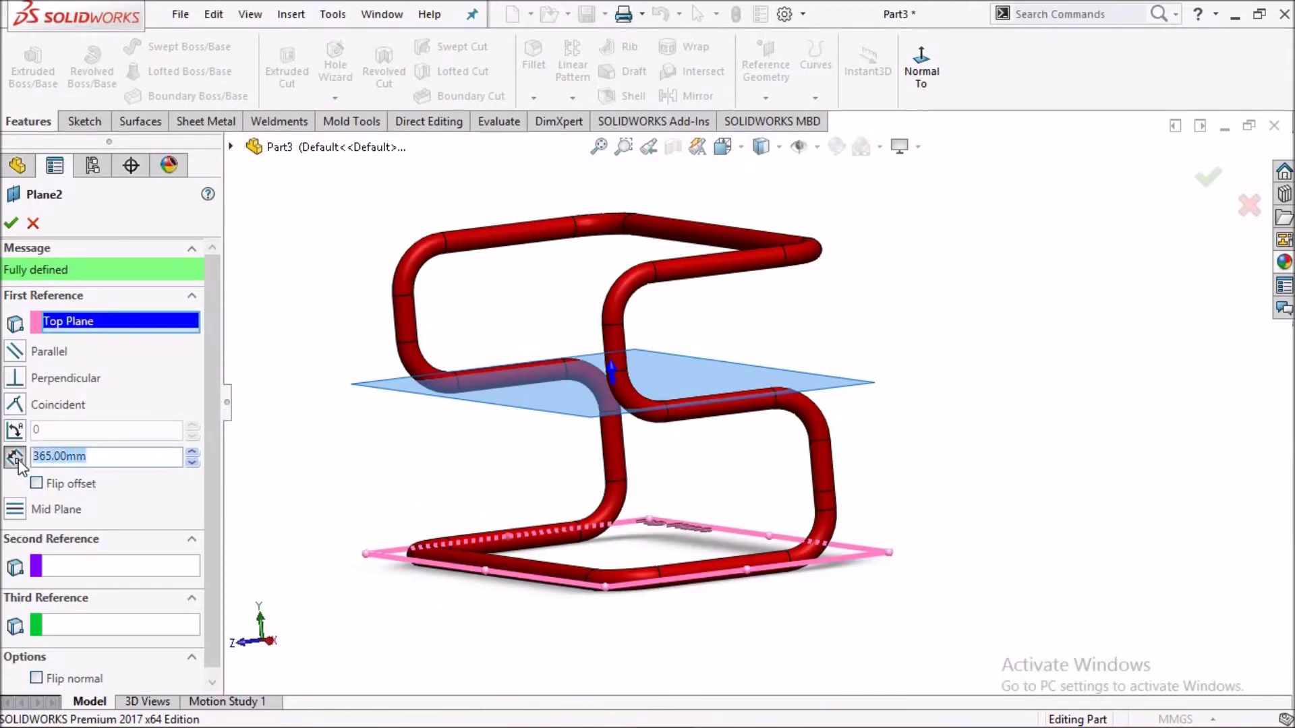
{"action": "key", "text": "Return"}
{"action": "mouse_move", "coordinate": [498, 439]}
{"action": "middle_mouse_down"}
{"action": "mouse_move", "coordinate": [699, 387]}
{"action": "mouse_move", "coordinate": [704, 425]}
{"action": "mouse_move", "coordinate": [613, 441]}
{"action": "middle_mouse_up"}
Set Plane2's offset to 375 mm and confirm the plane.
{"action": "scroll", "coordinate": [699, 388], "scroll_direction": "down", "scroll_amount": 5}
{"action": "scroll", "coordinate": [699, 387], "scroll_direction": "up", "scroll_amount": 3}
{"action": "scroll", "coordinate": [612, 442], "scroll_direction": "up", "scroll_amount": 2}
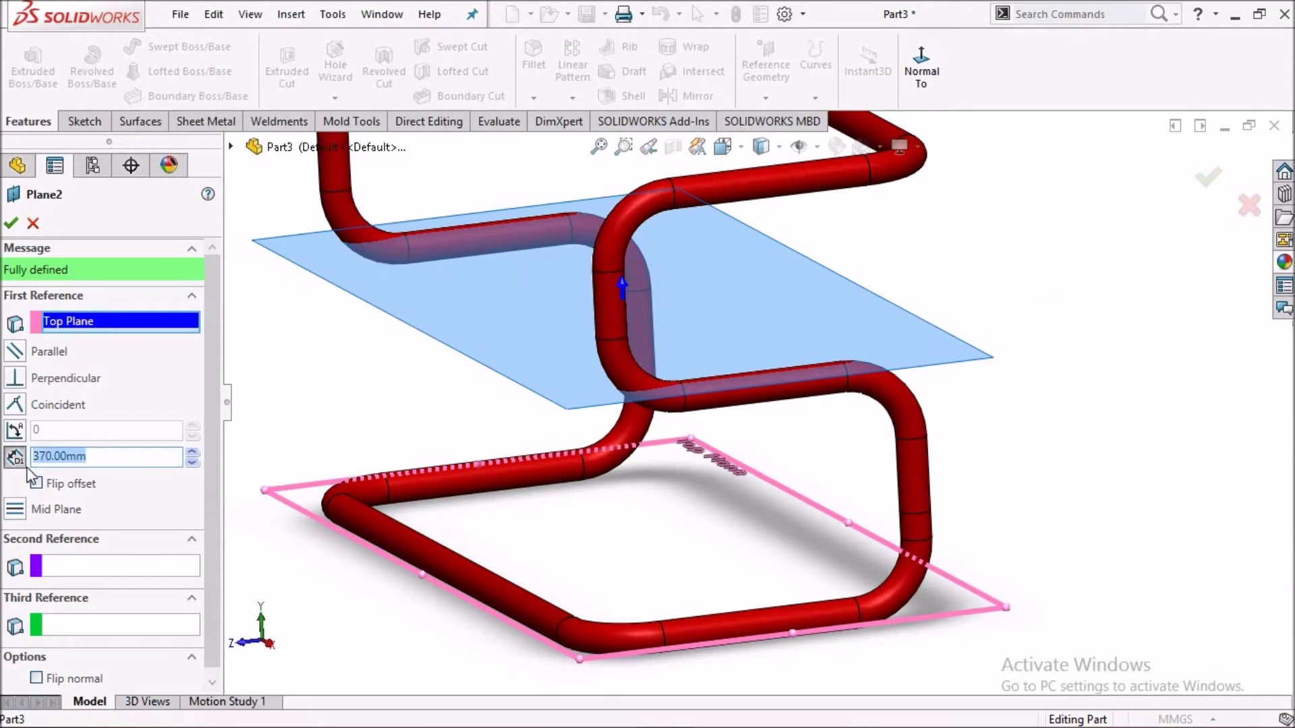
{"action": "type", "text": "5"}
{"action": "key", "text": "Return"}
{"action": "mouse_move", "coordinate": [588, 439]}
{"action": "middle_mouse_down"}
{"action": "mouse_move", "coordinate": [578, 410]}
{"action": "mouse_move", "coordinate": [613, 289]}
{"action": "mouse_move", "coordinate": [713, 306]}
{"action": "mouse_move", "coordinate": [638, 367]}
{"action": "mouse_move", "coordinate": [665, 413]}
{"action": "mouse_move", "coordinate": [536, 435]}
{"action": "mouse_move", "coordinate": [682, 462]}
{"action": "mouse_move", "coordinate": [508, 483]}
{"action": "middle_mouse_up"}
{"action": "scroll", "coordinate": [613, 289], "scroll_direction": "down", "scroll_amount": 5}
{"action": "scroll", "coordinate": [598, 390], "scroll_direction": "up", "scroll_amount": 4}
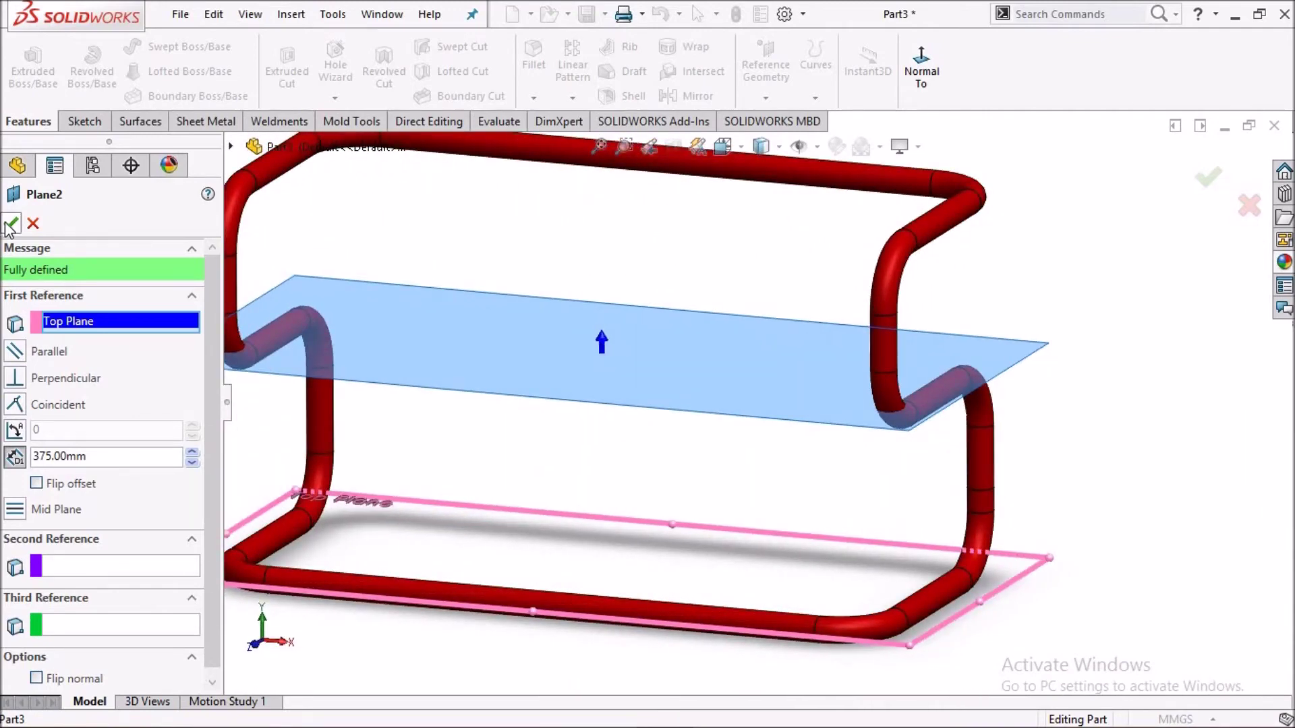
{"action": "left_click", "coordinate": [11, 224]}
Open a new sketch on Plane2 and view it Normal To.
{"action": "left_click", "coordinate": [571, 365]}
{"action": "left_click", "coordinate": [663, 319]}
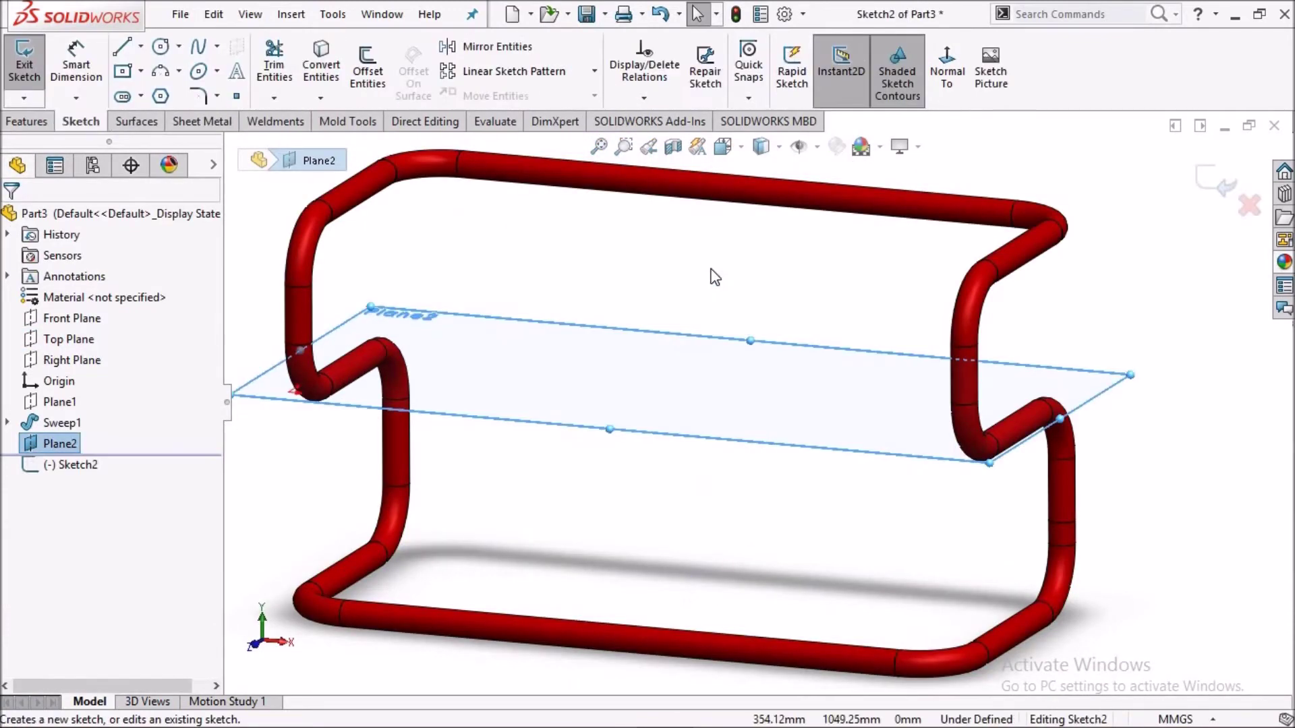
{"action": "key", "text": "space"}
{"action": "left_click", "coordinate": [887, 116]}
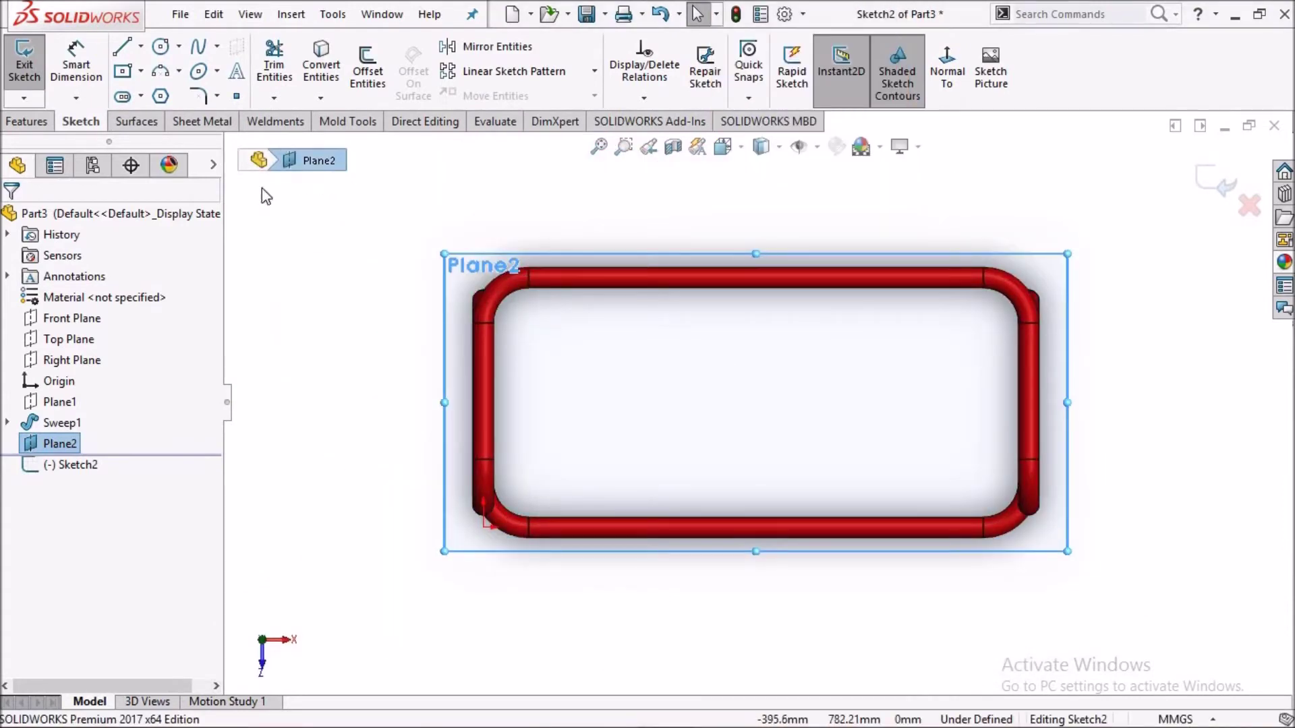
Draw a centre rectangle for the seat outline.
{"action": "left_click", "coordinate": [140, 71]}
{"action": "left_click", "coordinate": [162, 118]}
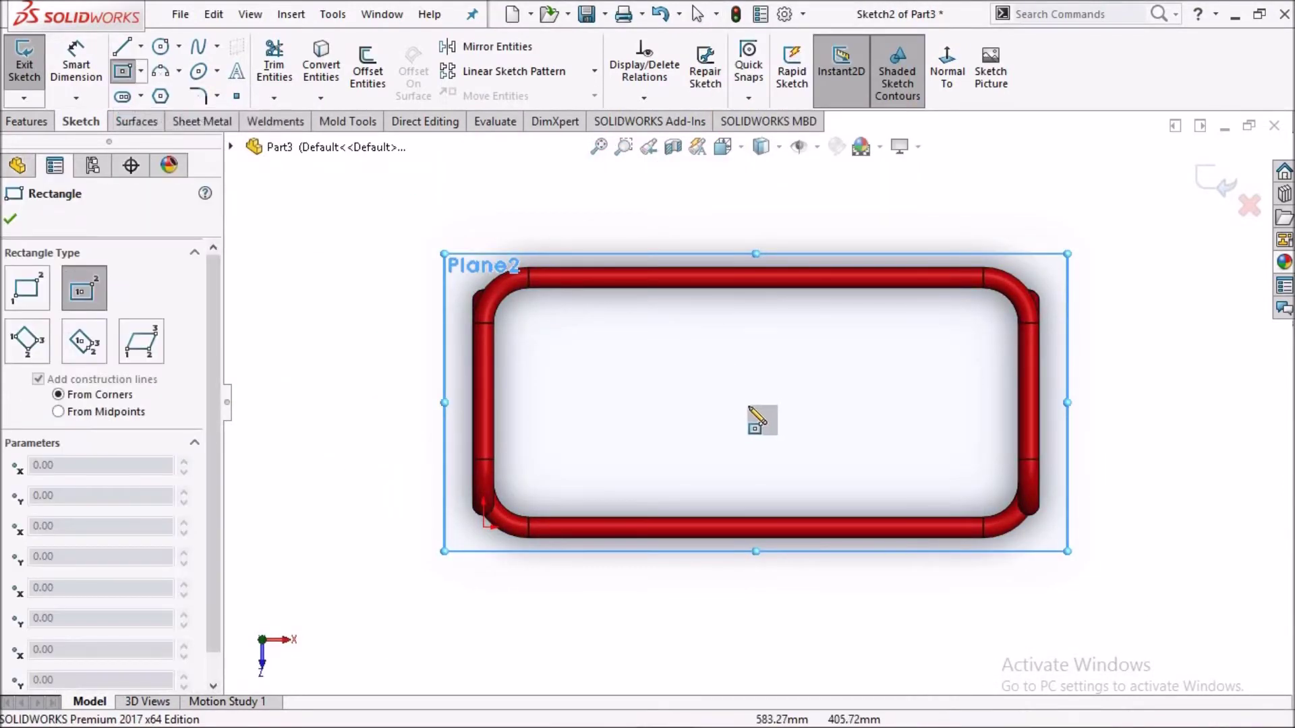
{"action": "left_click", "coordinate": [742, 399]}
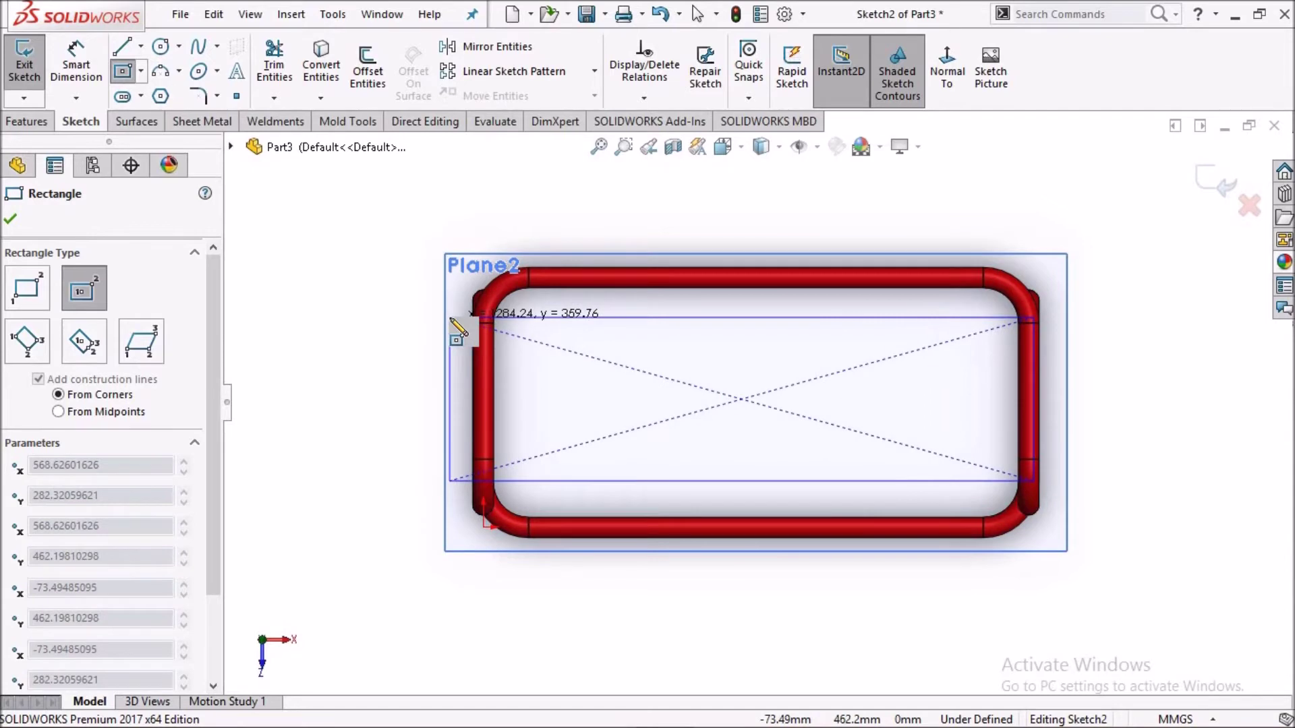
{"action": "left_click", "coordinate": [450, 317]}
{"action": "right_click", "coordinate": [358, 227]}
{"action": "left_click", "coordinate": [370, 236]}
{"action": "mouse_move", "coordinate": [795, 294]}
{"action": "middle_mouse_down"}
{"action": "mouse_move", "coordinate": [679, 196]}
{"action": "mouse_move", "coordinate": [716, 165]}
{"action": "mouse_move", "coordinate": [711, 255]}
{"action": "mouse_move", "coordinate": [775, 429]}
{"action": "middle_mouse_up"}
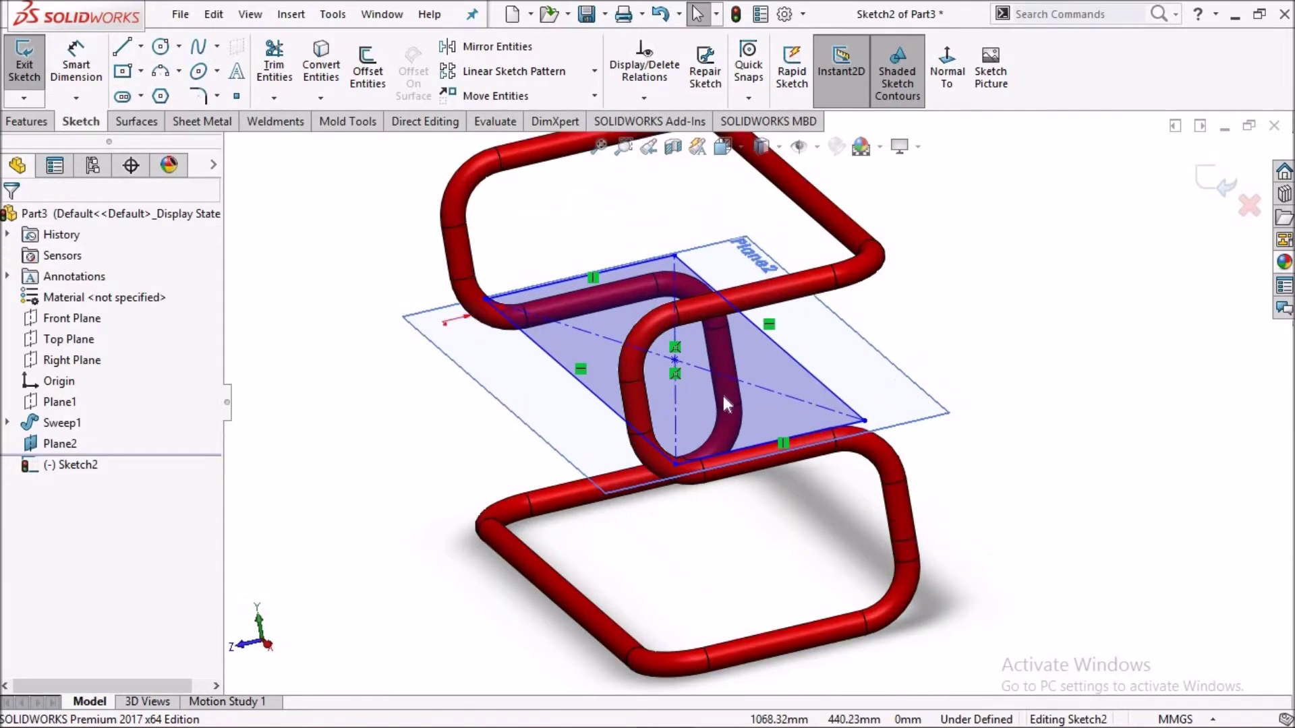
Dimension the rectangle's short edge at 440 mm.
{"action": "left_click", "coordinate": [94, 83]}
{"action": "scroll", "coordinate": [819, 438], "scroll_direction": "down", "scroll_amount": 3}
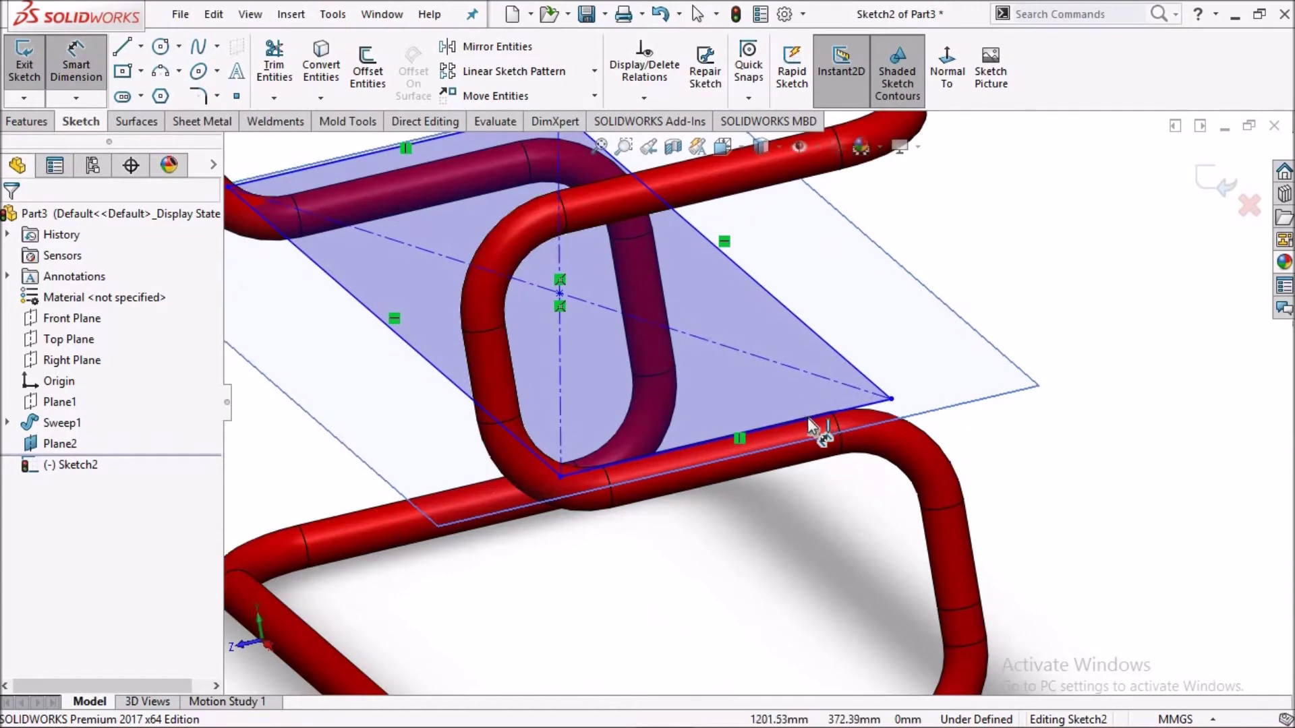
{"action": "left_click", "coordinate": [810, 420]}
{"action": "left_click", "coordinate": [860, 514]}
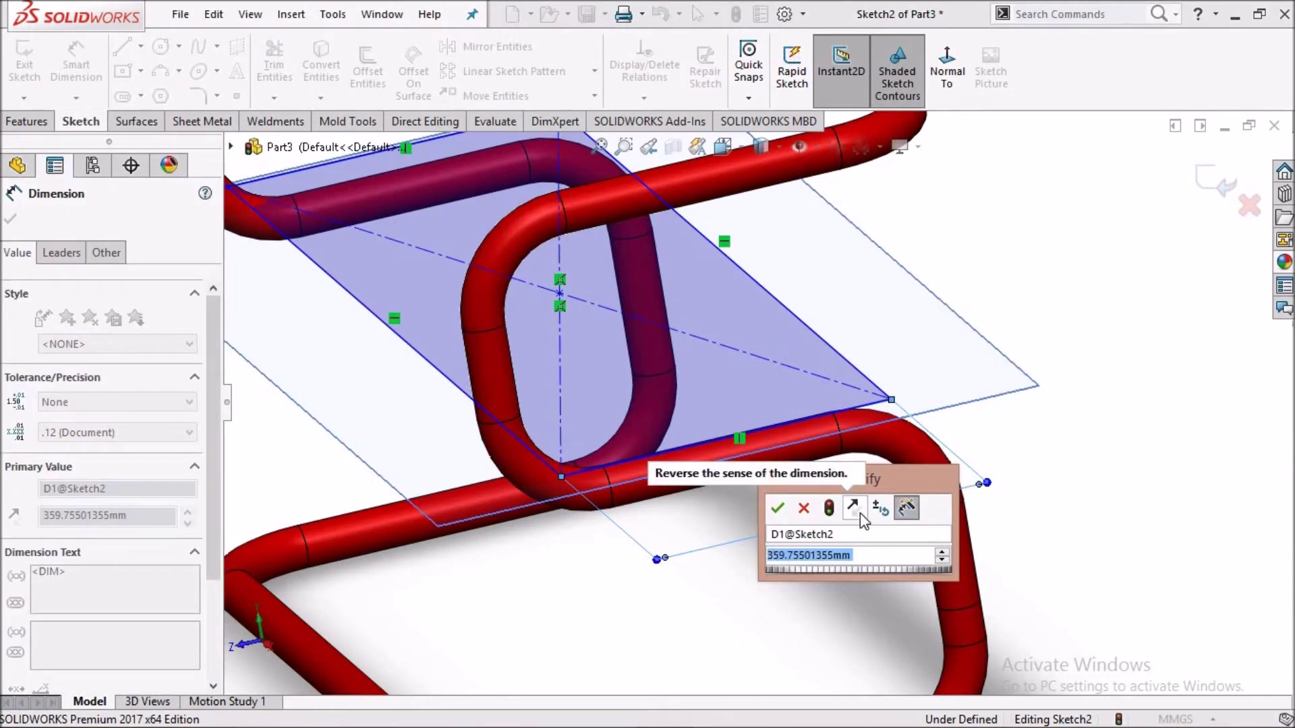
{"action": "type", "text": "440"}
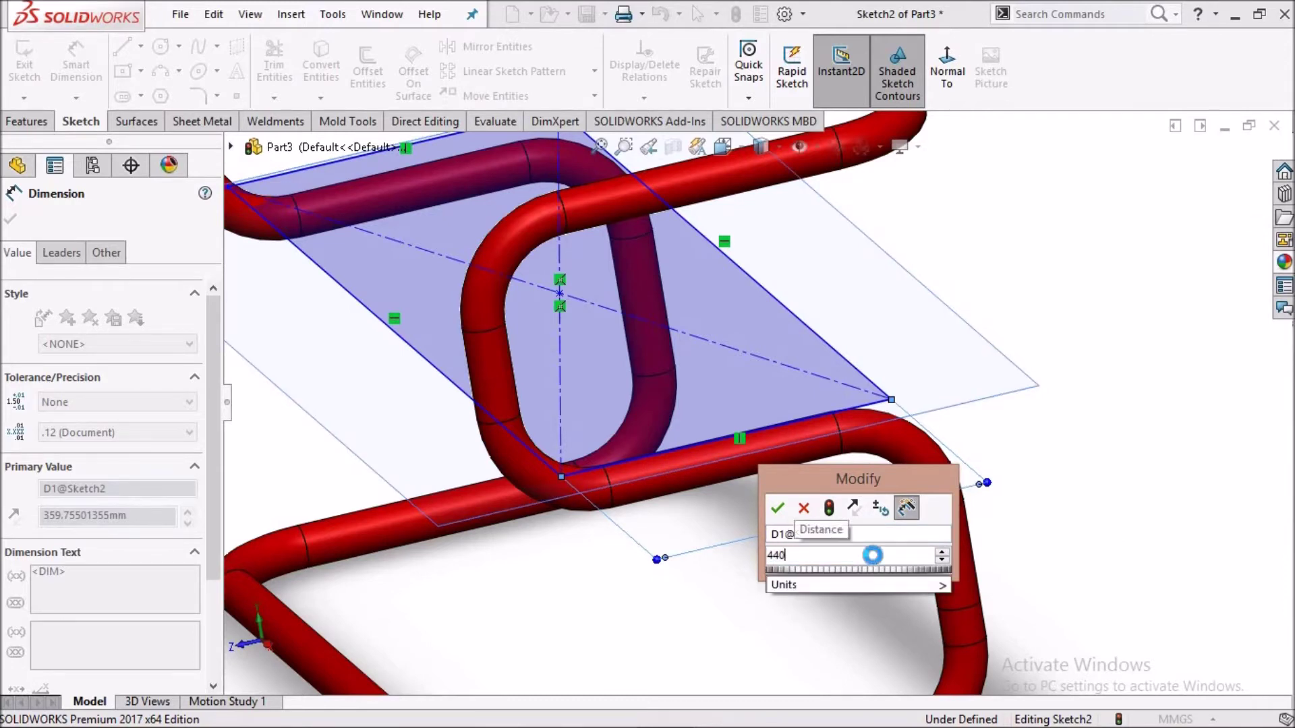
{"action": "key", "text": "Return"}
{"action": "middle_click_drag", "start_coordinate": [745, 528], "coordinate": [787, 491]}
{"action": "scroll", "coordinate": [809, 479], "scroll_direction": "down", "scroll_amount": 3}
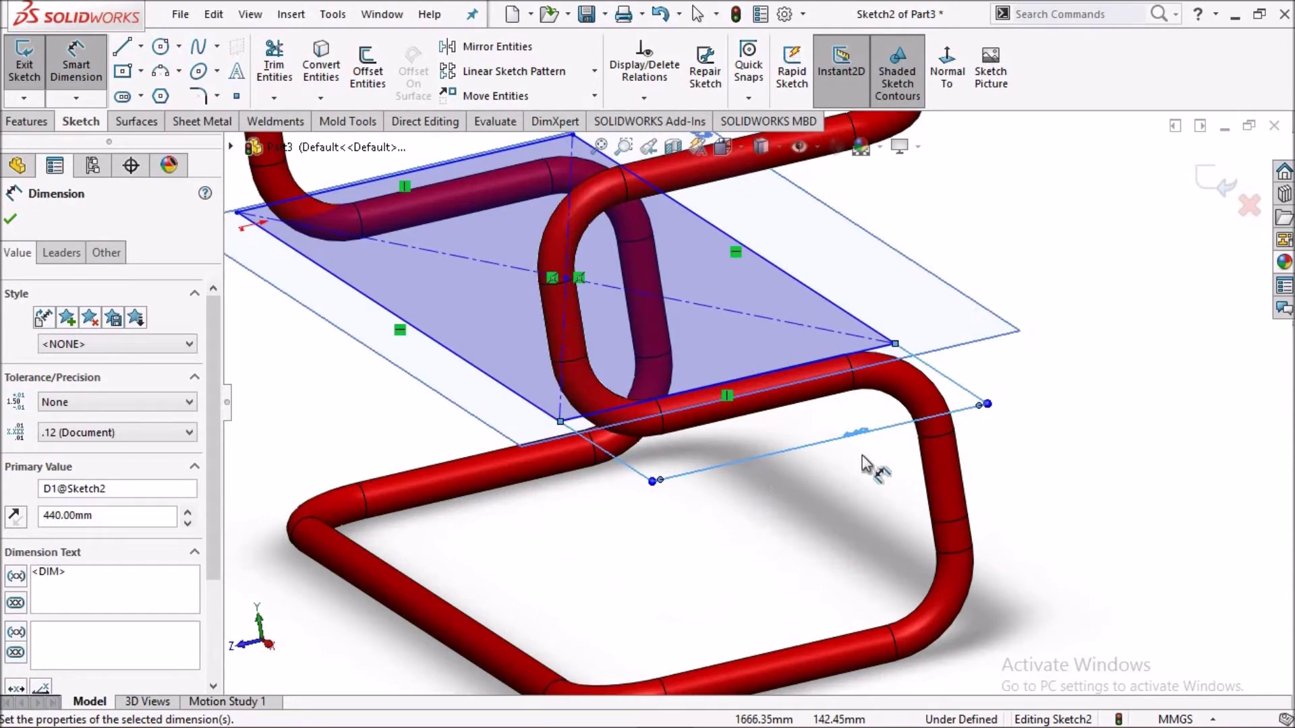
{"action": "key", "text": "Escape"}
{"action": "type", "text": "420"}
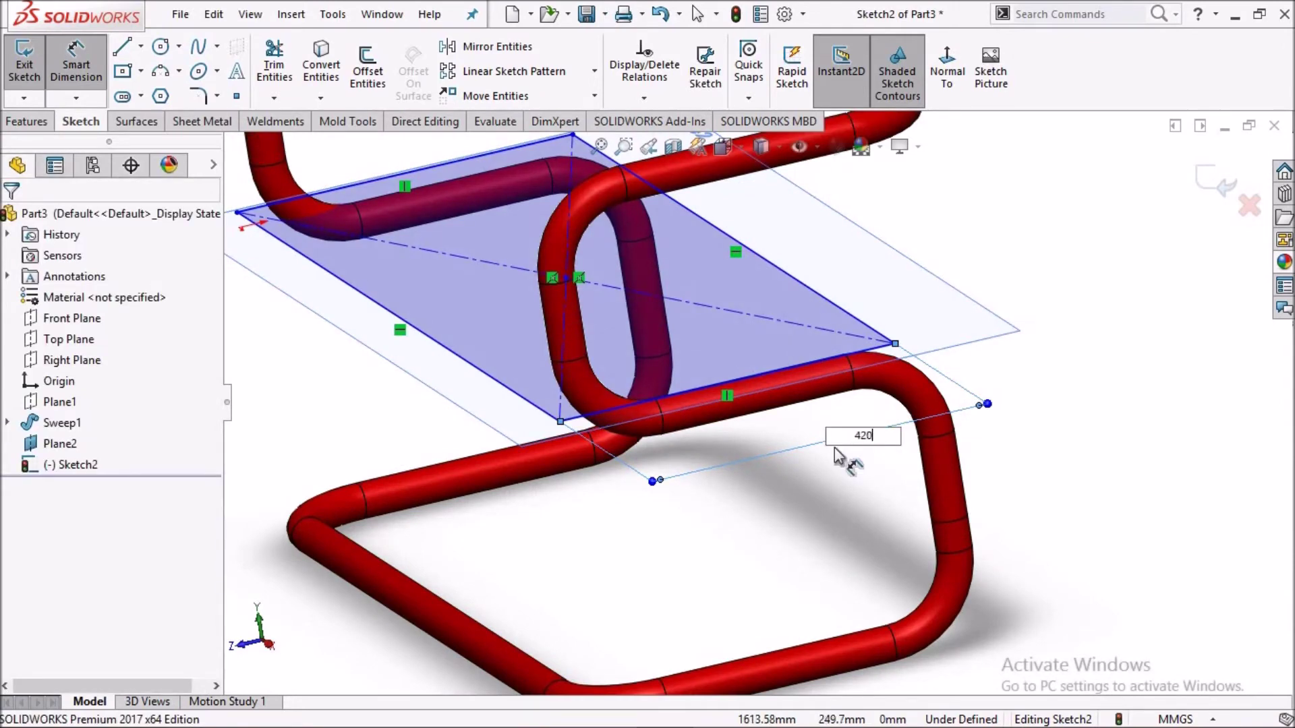
{"action": "key", "text": "Return"}
Change the short edge dimension to 400 mm, then 300 mm.
{"action": "middle_click_drag", "start_coordinate": [818, 444], "coordinate": [759, 470]}
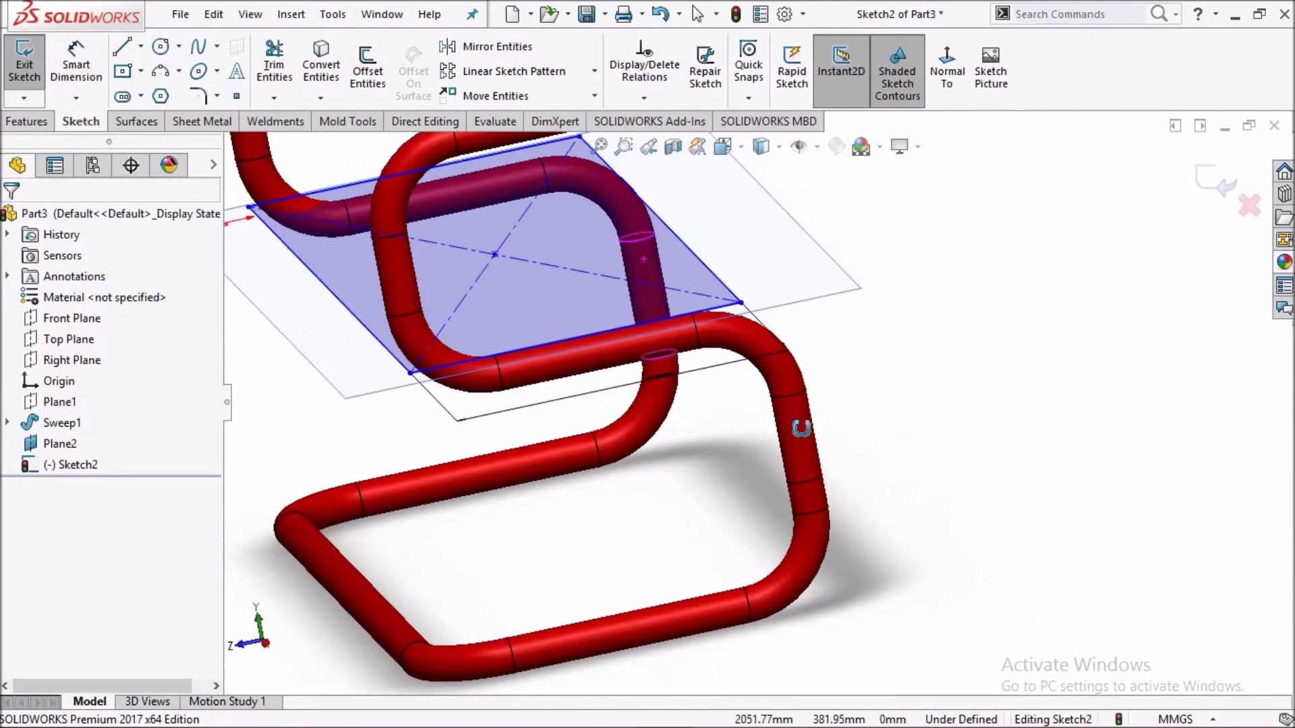
{"action": "left_click", "coordinate": [727, 450]}
{"action": "double_click", "coordinate": [728, 450]}
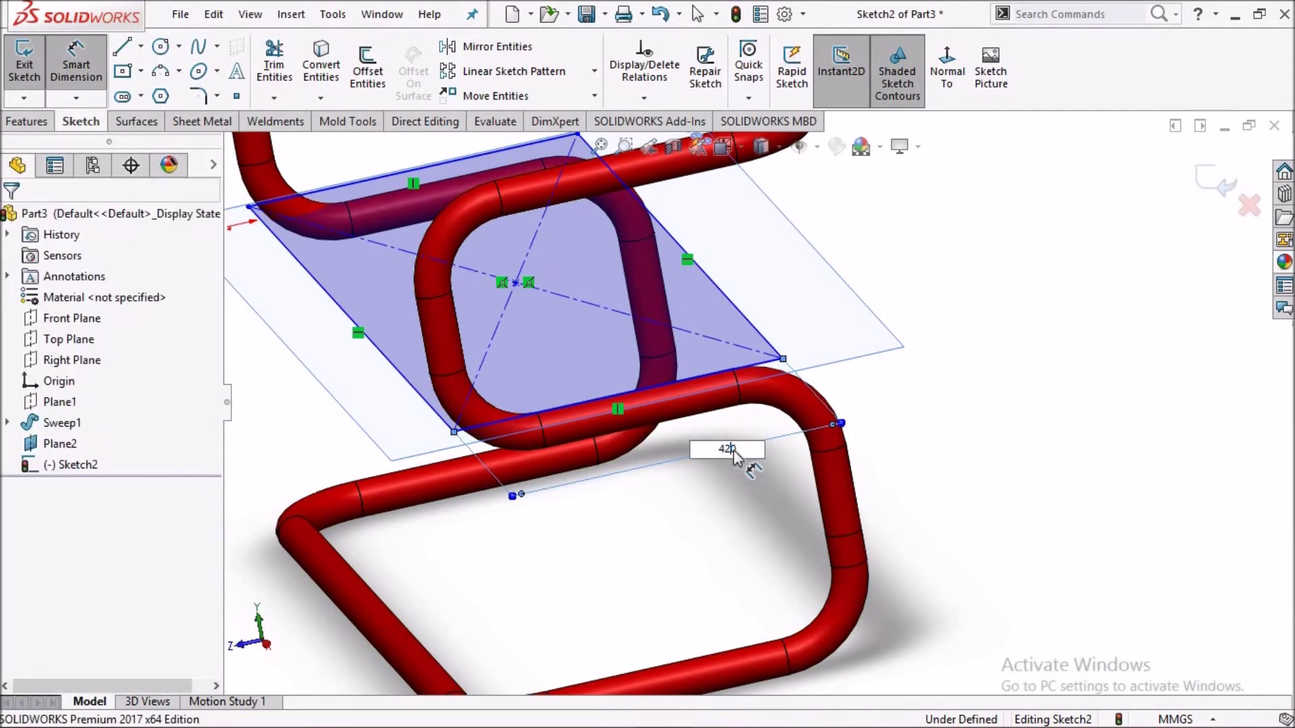
{"action": "type", "text": "00"}
{"action": "key", "text": "Return"}
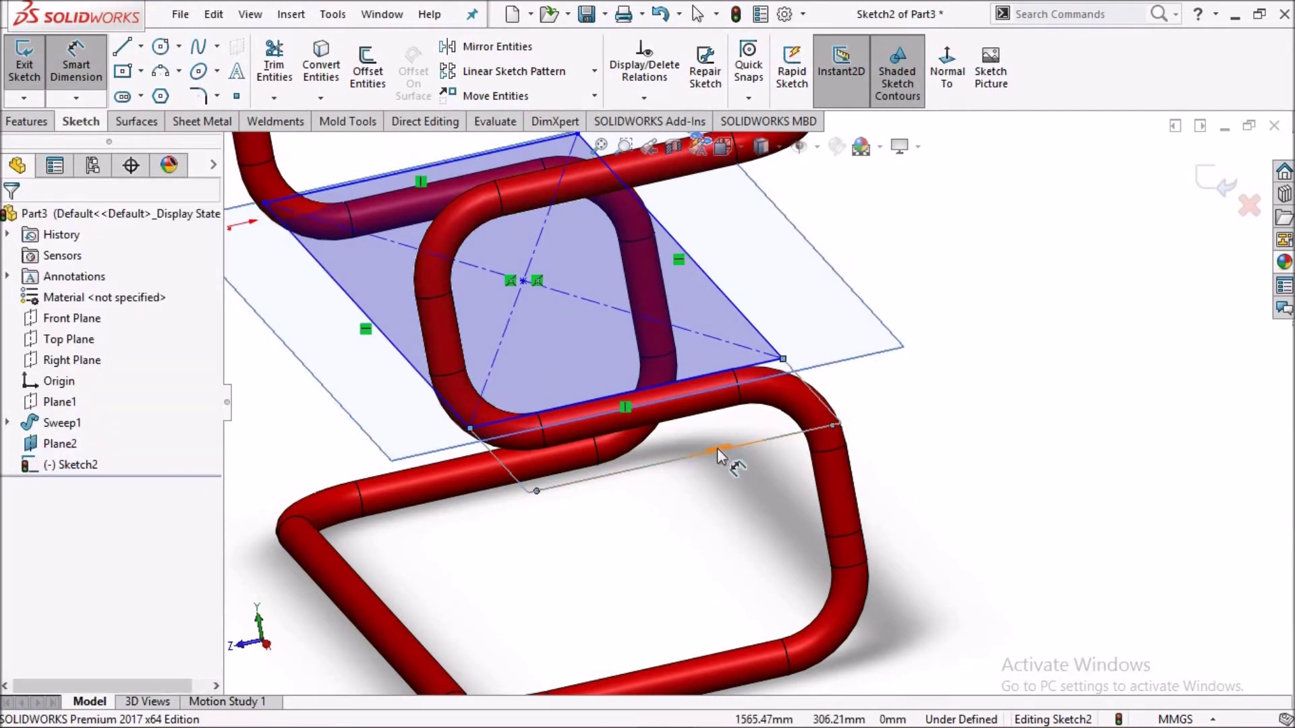
{"action": "double_click", "coordinate": [727, 445]}
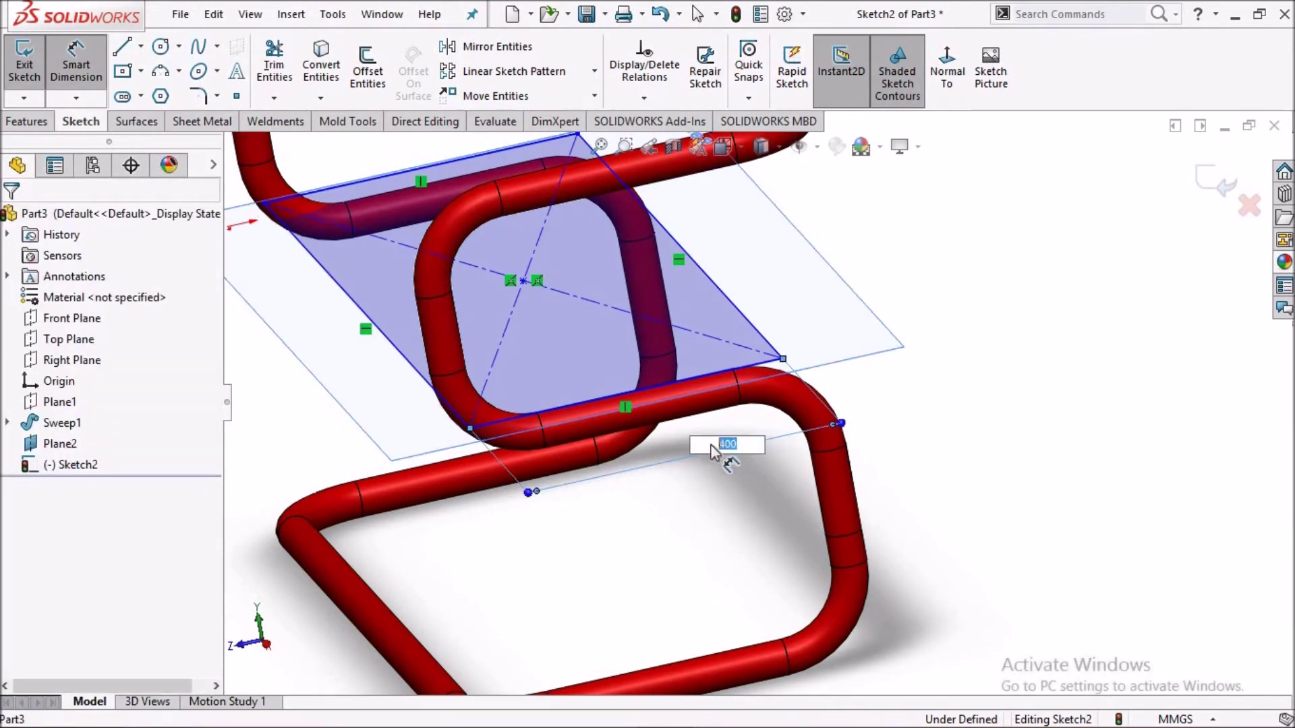
{"action": "type", "text": "00"}
{"action": "key", "text": "Return"}
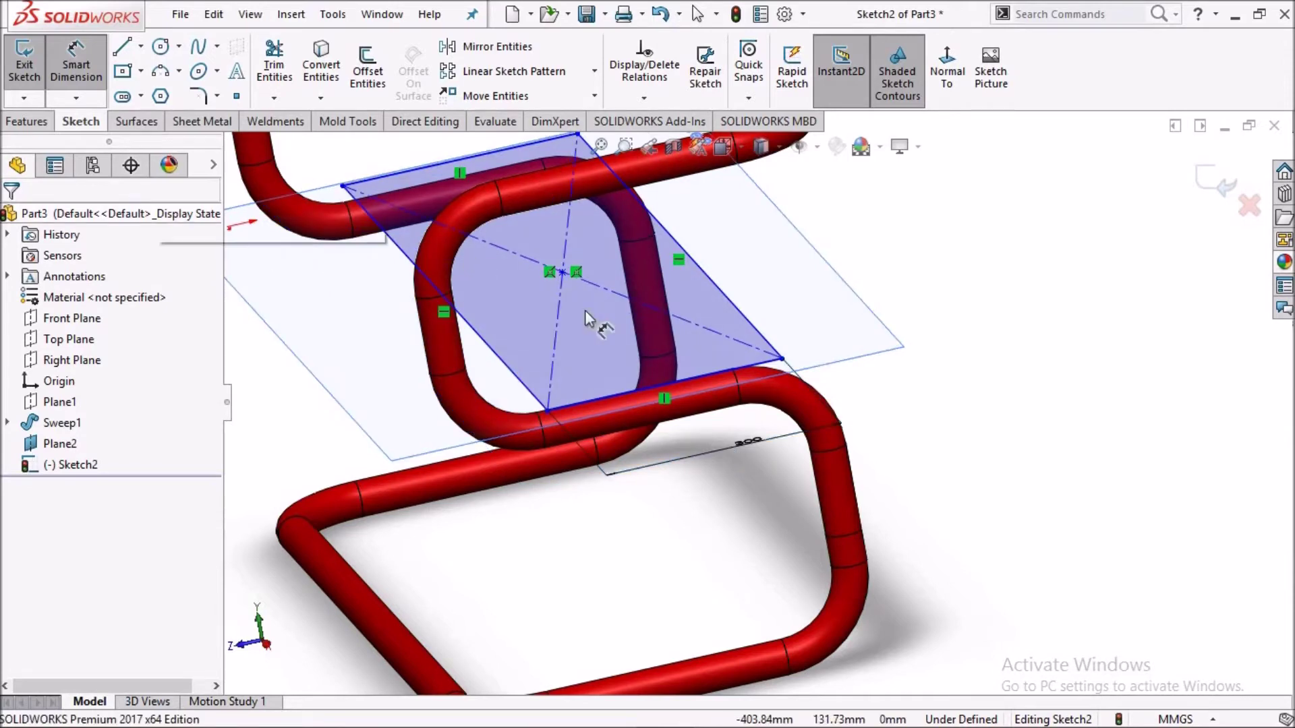
Dimension the long edge to 1200 mm and exit the sketch.
{"action": "scroll", "coordinate": [730, 370], "scroll_direction": "up", "scroll_amount": 1}
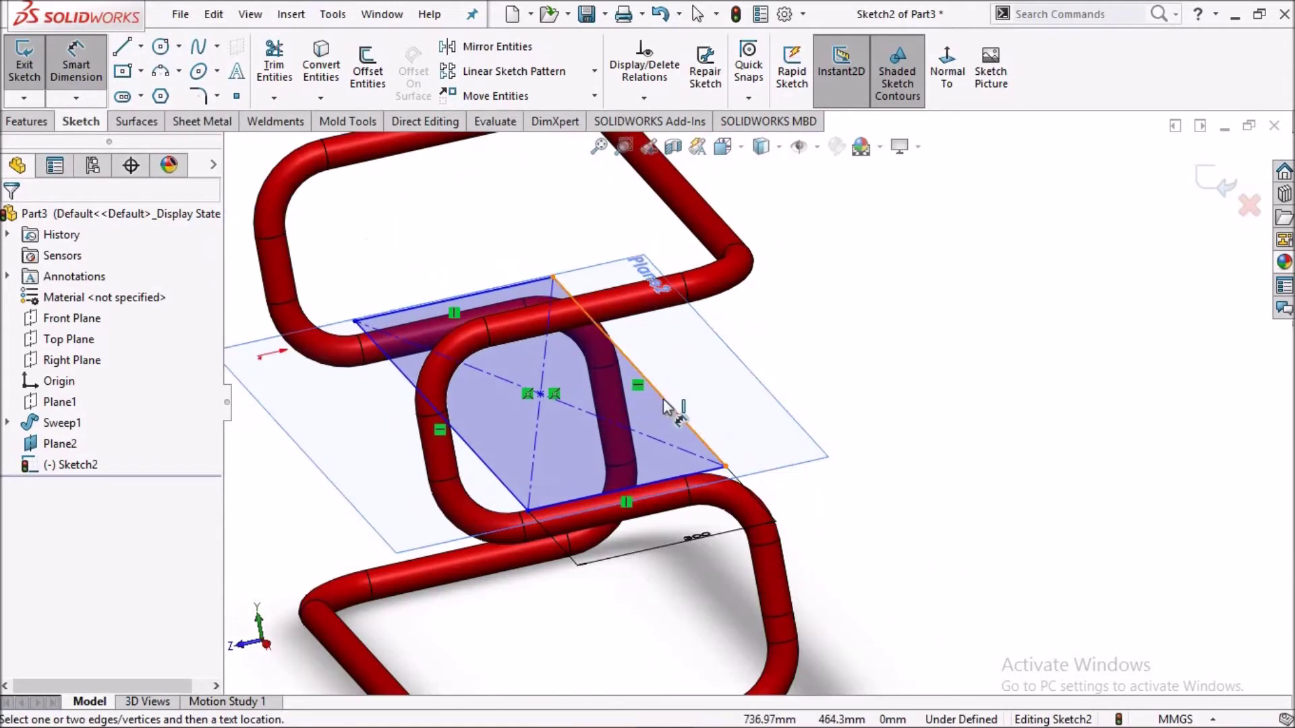
{"action": "left_click", "coordinate": [735, 375]}
{"action": "left_click", "coordinate": [843, 297]}
{"action": "type", "text": "1200"}
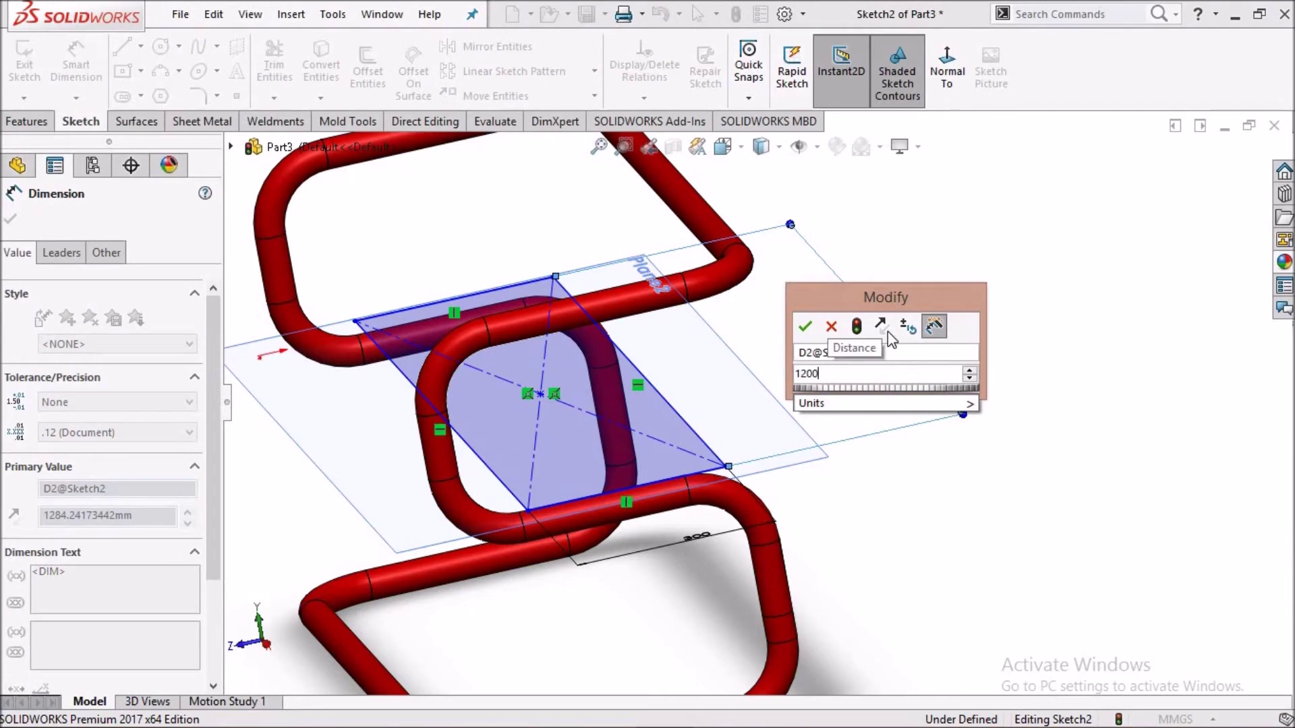
{"action": "key", "text": "Return"}
{"action": "left_click", "coordinate": [10, 223]}
{"action": "scroll", "coordinate": [1143, 264], "scroll_direction": "up", "scroll_amount": 2}
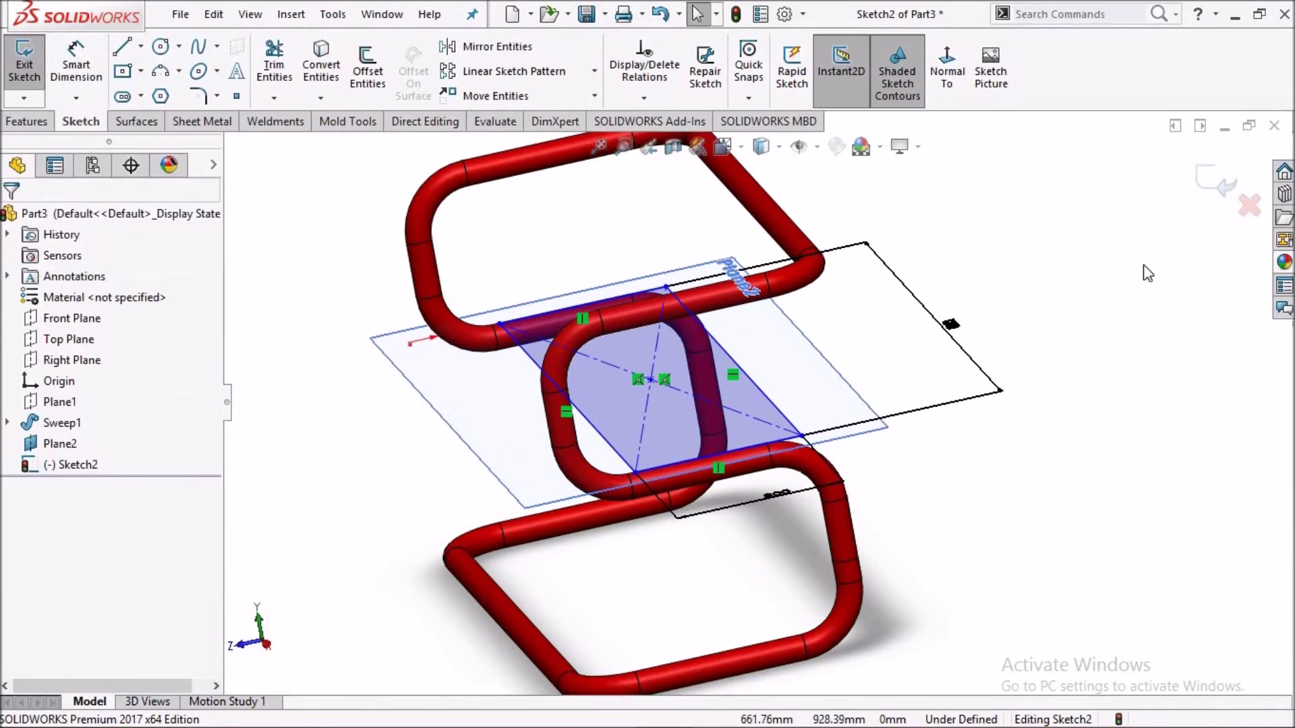
{"action": "left_click", "coordinate": [1214, 181]}
{"action": "mouse_move", "coordinate": [660, 422]}
{"action": "middle_mouse_down"}
{"action": "mouse_move", "coordinate": [752, 434]}
{"action": "mouse_move", "coordinate": [653, 415]}
{"action": "mouse_move", "coordinate": [665, 439]}
{"action": "mouse_move", "coordinate": [735, 327]}
{"action": "middle_mouse_up"}
{"action": "key", "text": "space"}
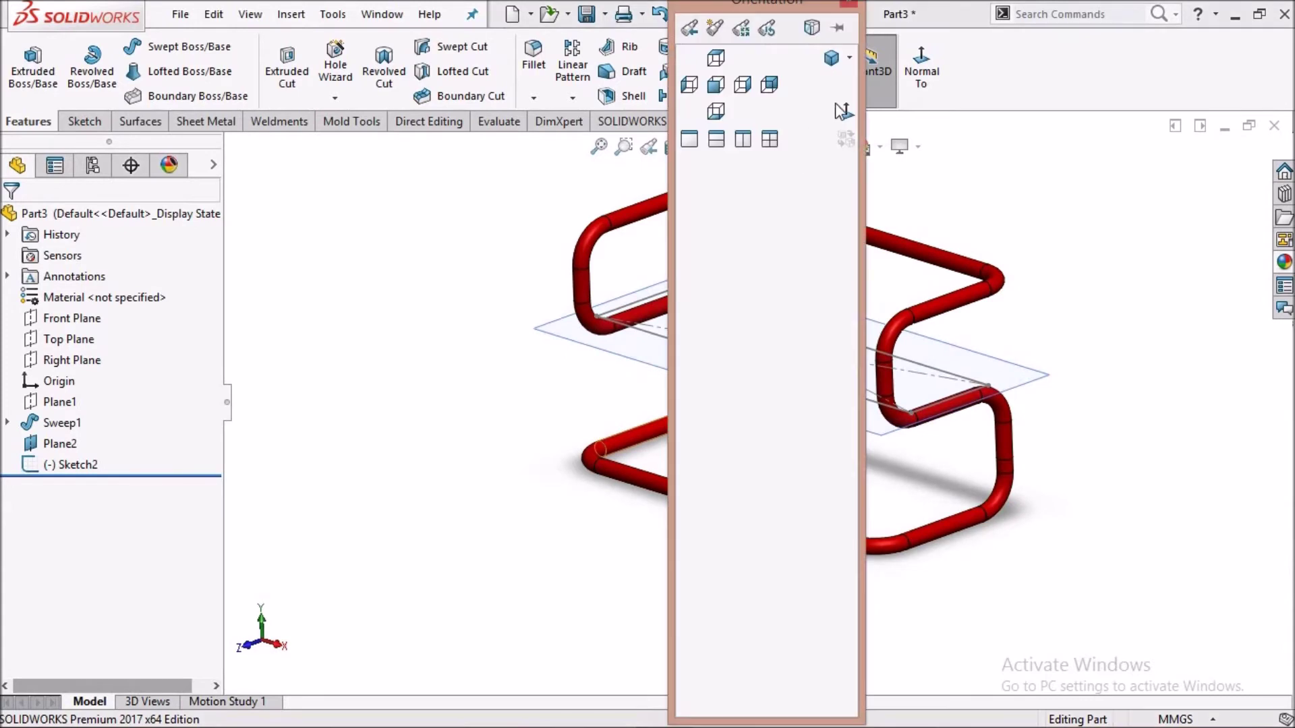
Switch to isometric view and hide Plane2 and Sketch2.
{"action": "left_click", "coordinate": [836, 60]}
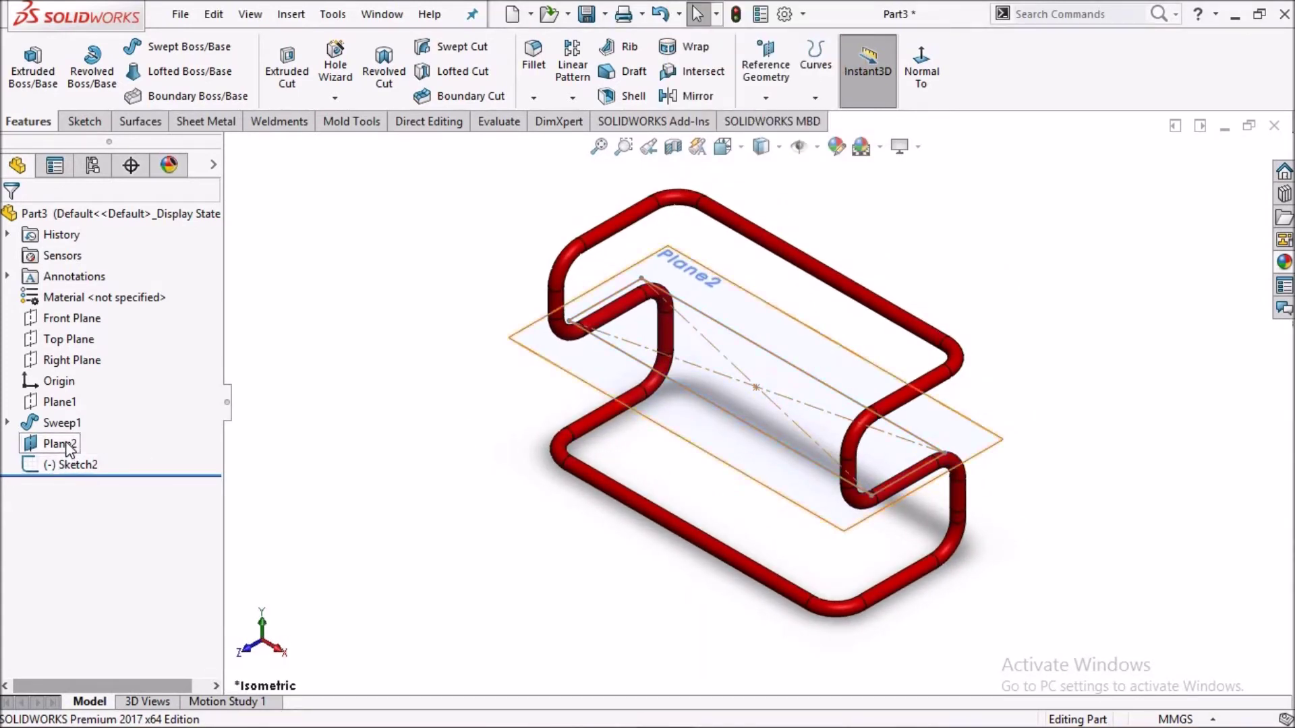
{"action": "left_click", "coordinate": [69, 449]}
{"action": "left_click", "coordinate": [110, 415]}
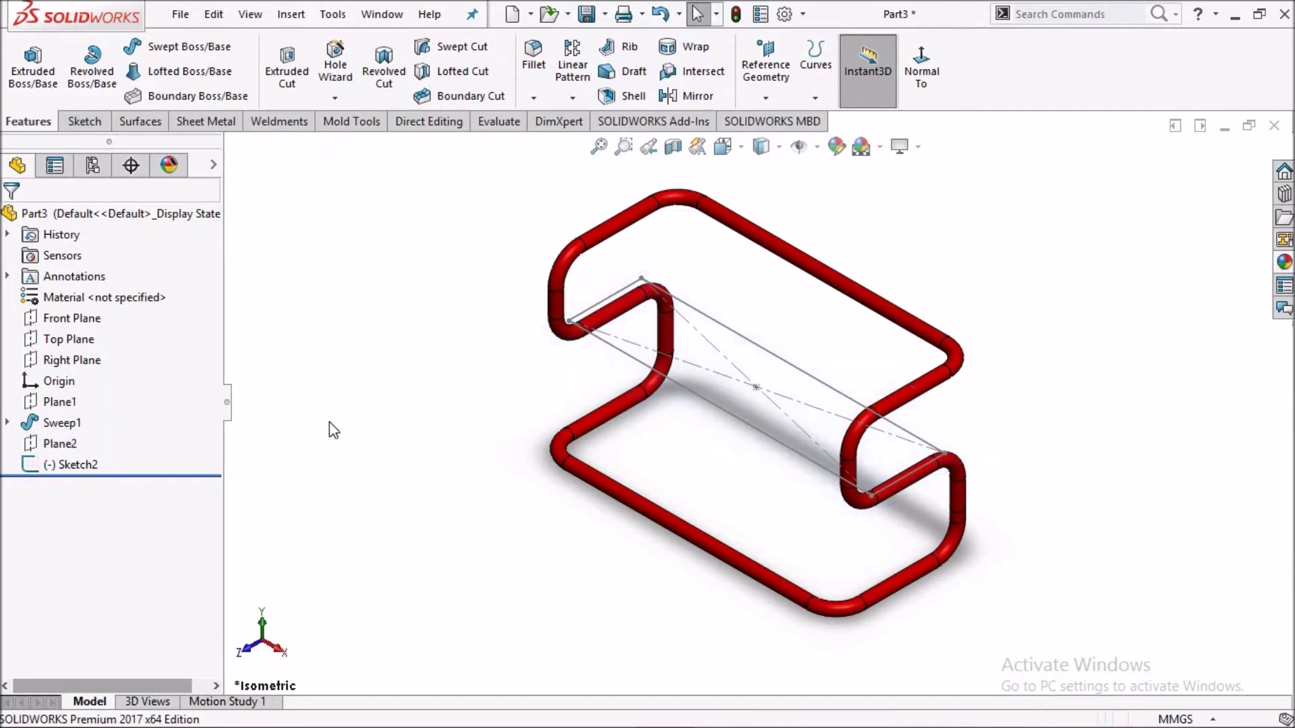
{"action": "left_click", "coordinate": [62, 469]}
{"action": "left_click", "coordinate": [78, 448]}
{"action": "mouse_move", "coordinate": [535, 448]}
{"action": "middle_mouse_down"}
{"action": "mouse_move", "coordinate": [664, 383]}
{"action": "mouse_move", "coordinate": [482, 408]}
{"action": "middle_mouse_up"}
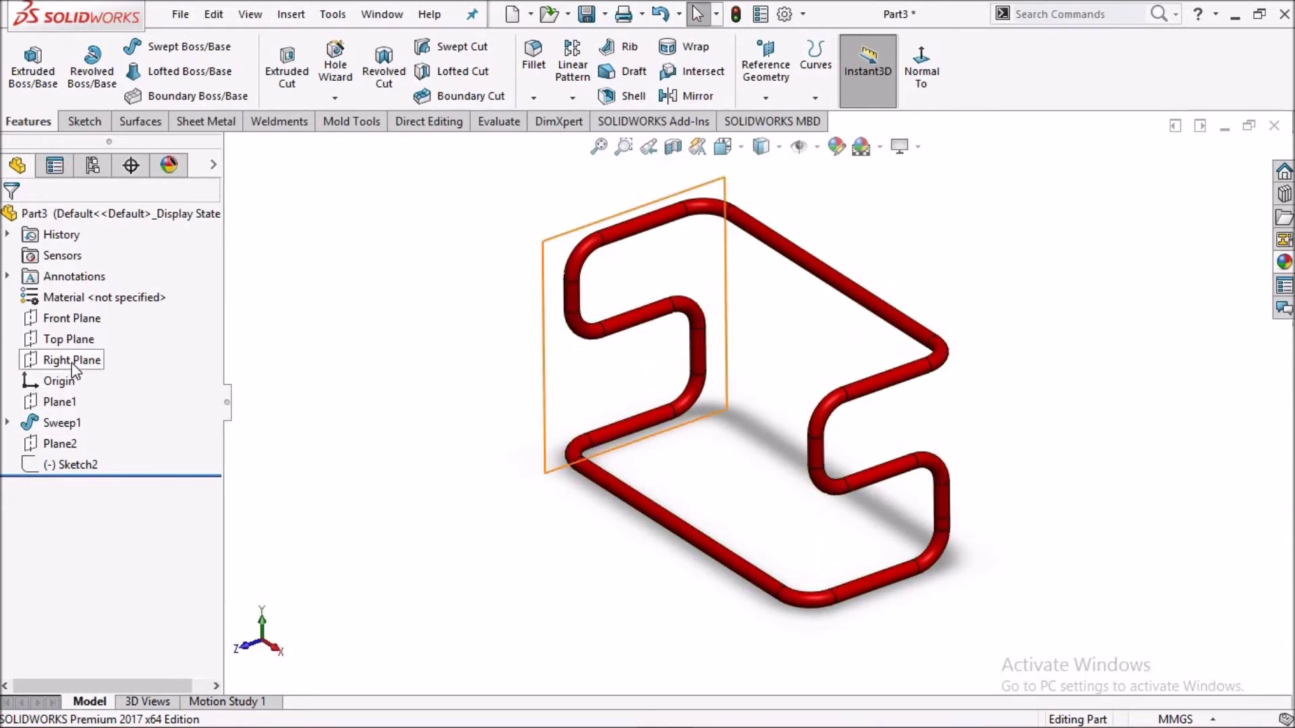
Create Plane5 offset 275 mm from the Front Plane, flipped through the frame.
{"action": "left_click", "coordinate": [74, 318]}
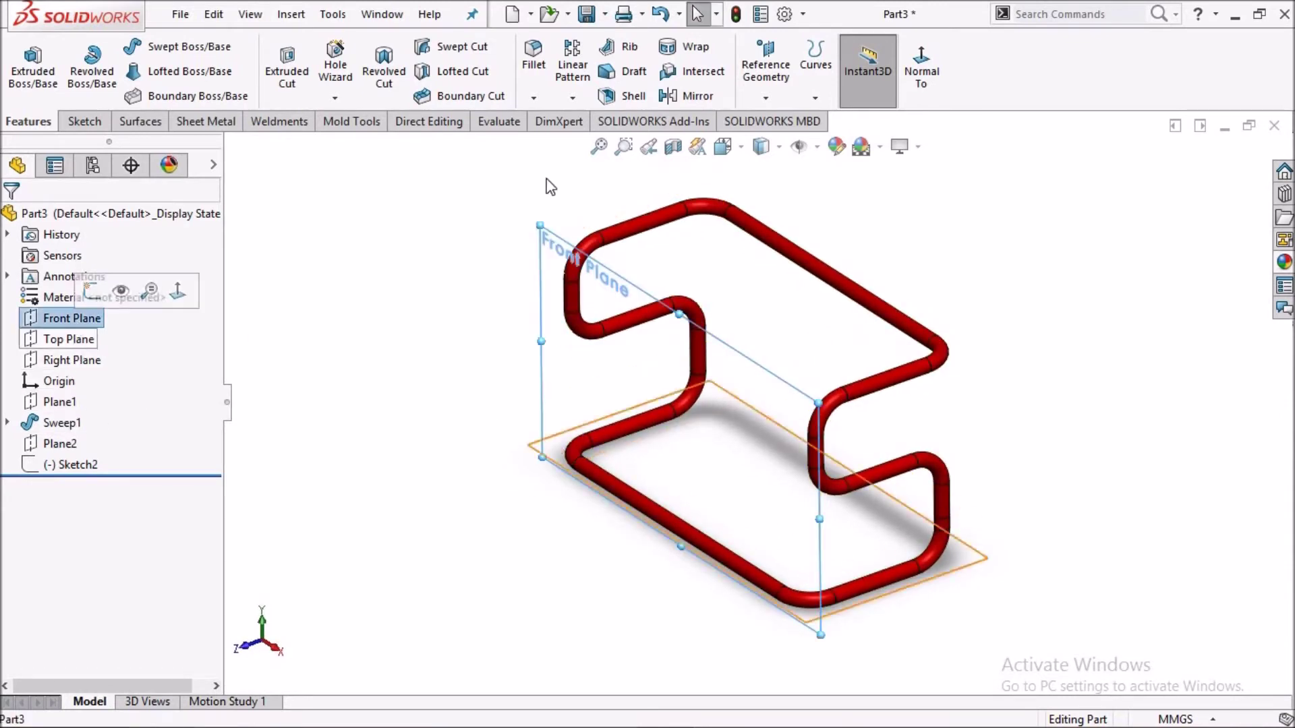
{"action": "left_click", "coordinate": [773, 96]}
{"action": "left_click", "coordinate": [782, 122]}
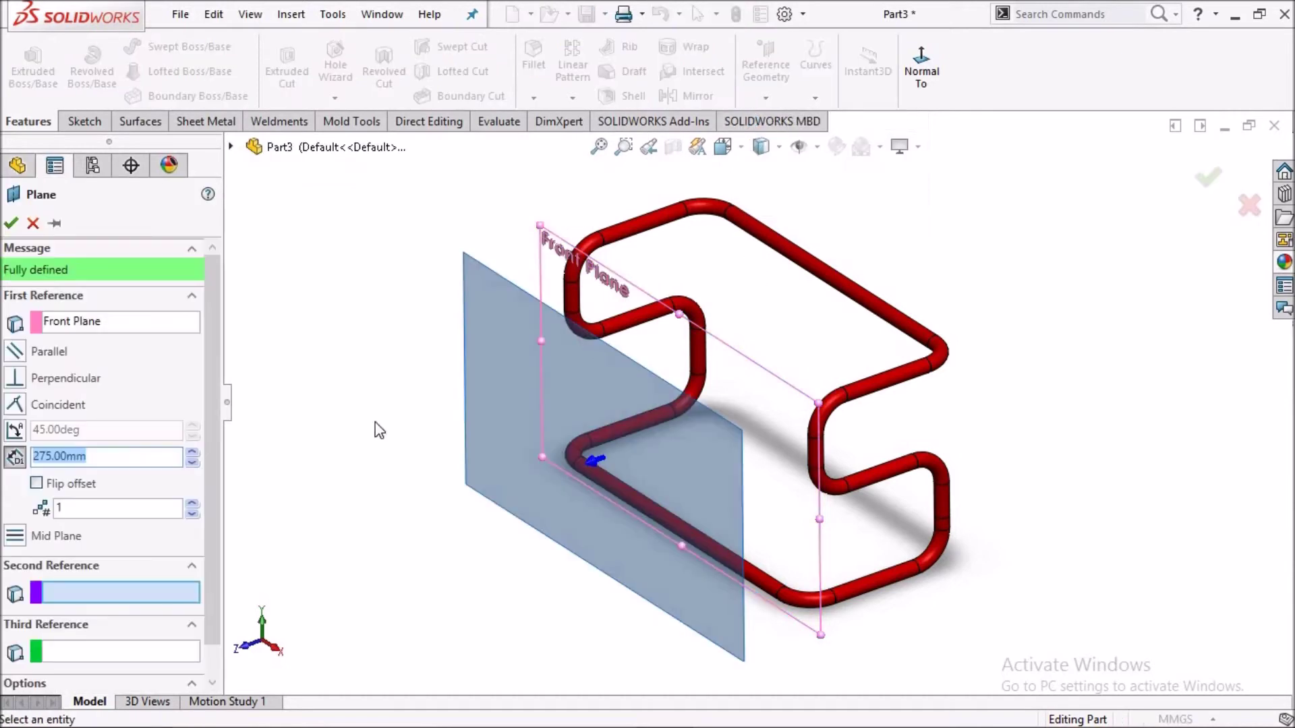
{"action": "middle_click_drag", "start_coordinate": [720, 506], "coordinate": [613, 463]}
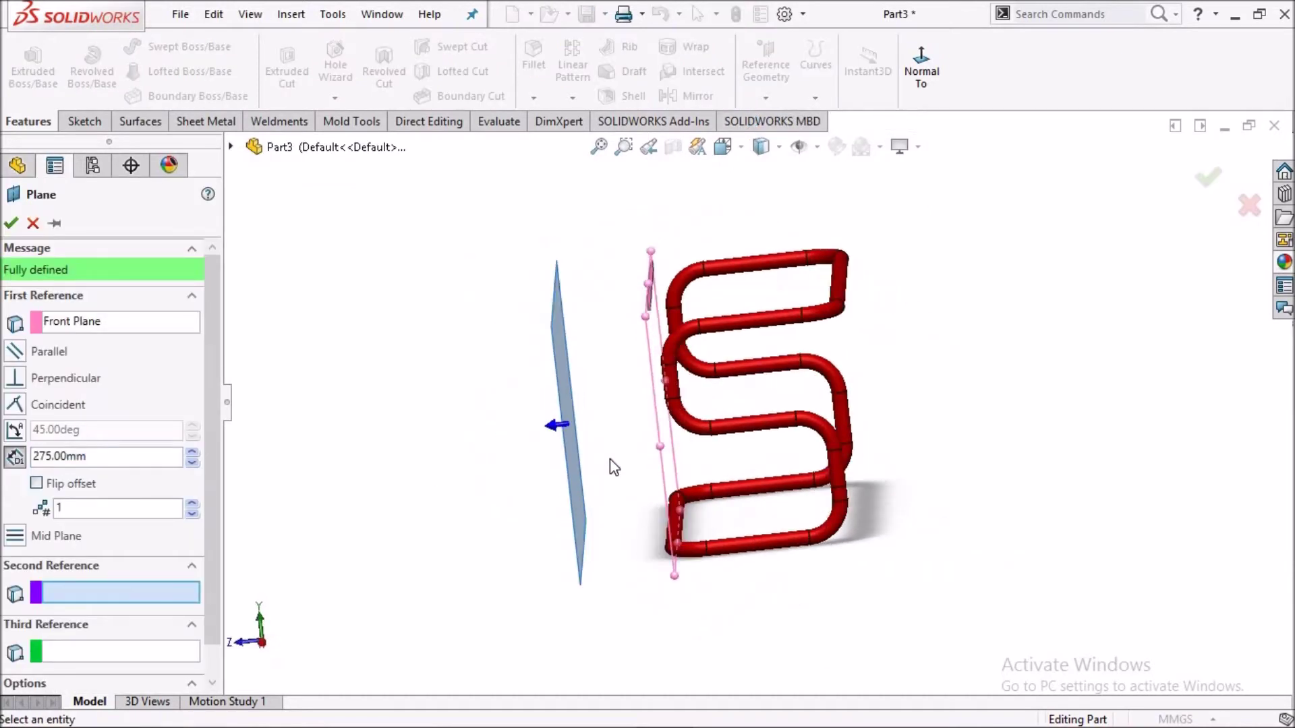
{"action": "left_click", "coordinate": [36, 483]}
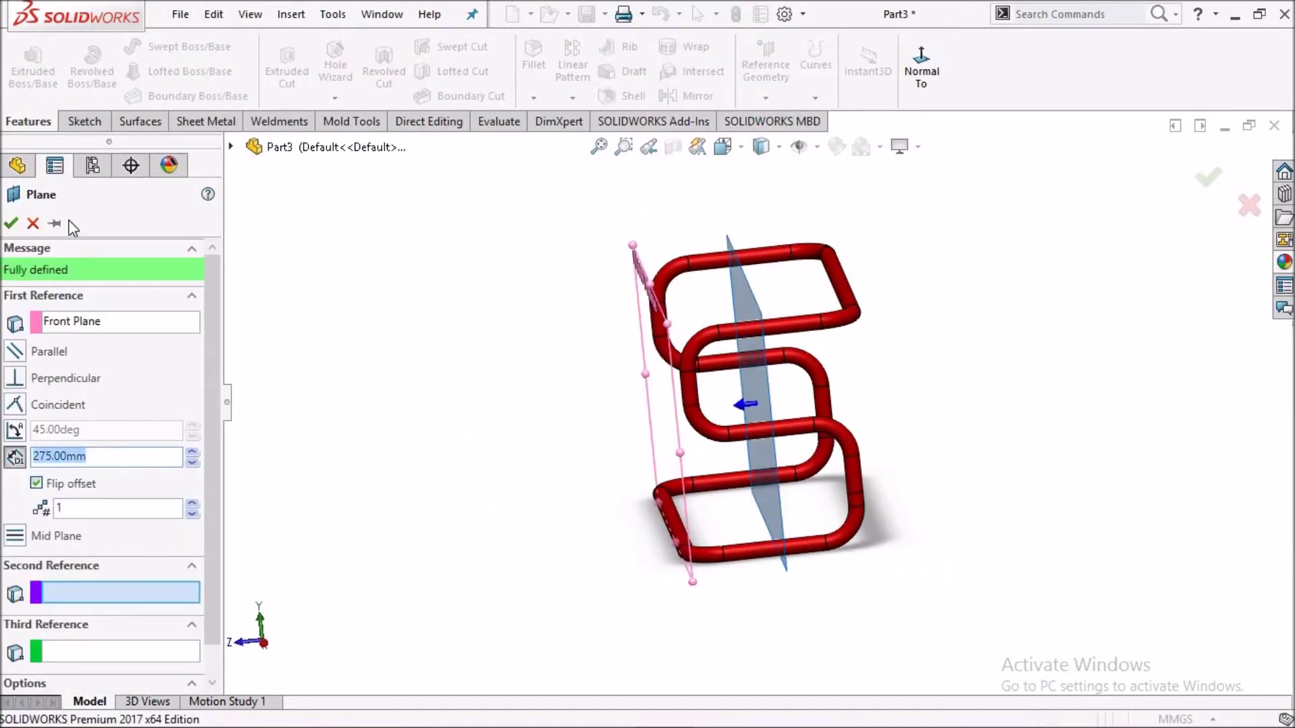
{"action": "left_click", "coordinate": [12, 224]}
{"action": "middle_click_drag", "start_coordinate": [520, 381], "coordinate": [693, 371]}
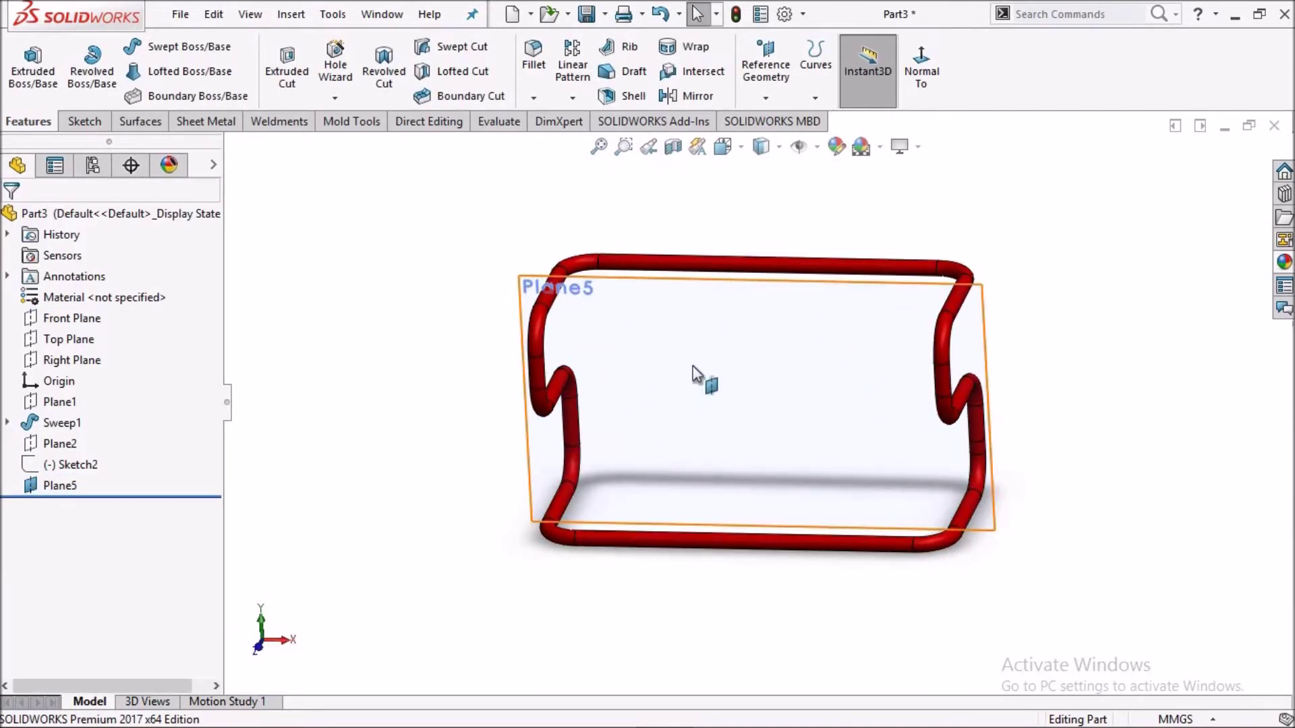
{"action": "left_click", "coordinate": [784, 337]}
Sketch on Plane5 in a normal view and draw a horizontal line across the frame.
{"action": "left_click", "coordinate": [782, 318]}
{"action": "key", "text": "space"}
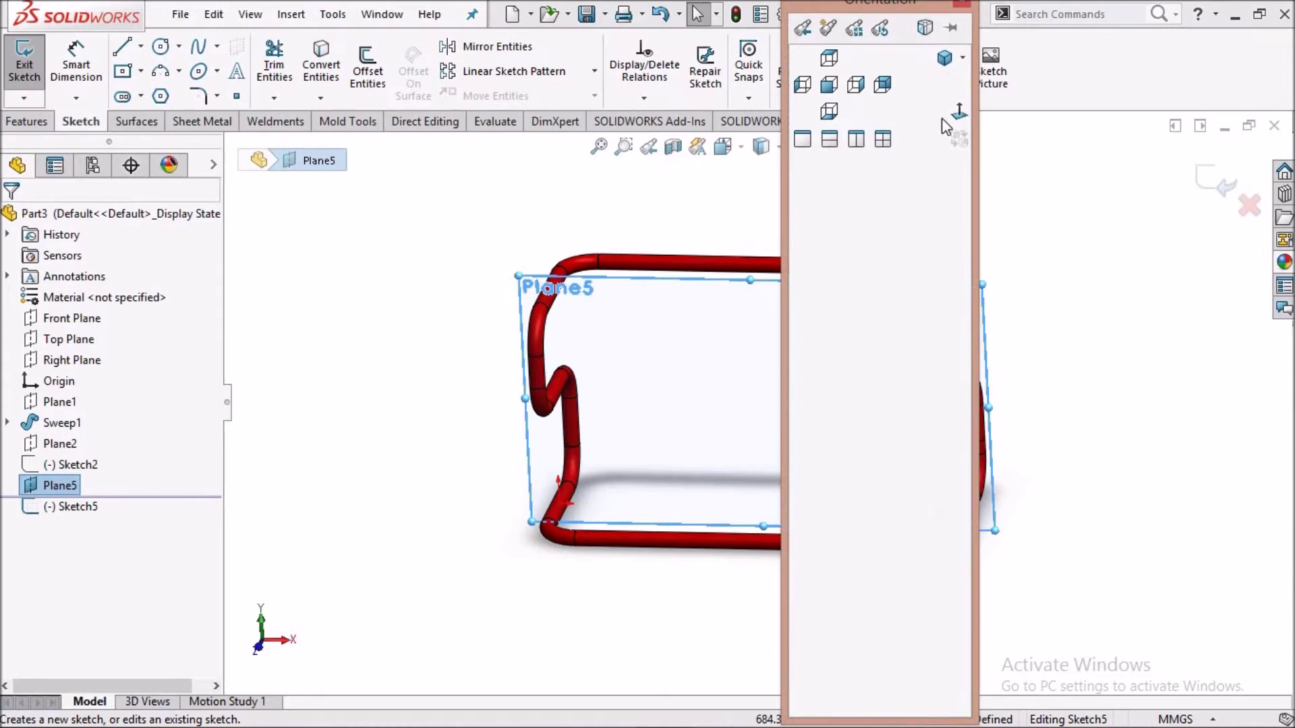
{"action": "left_click", "coordinate": [959, 112]}
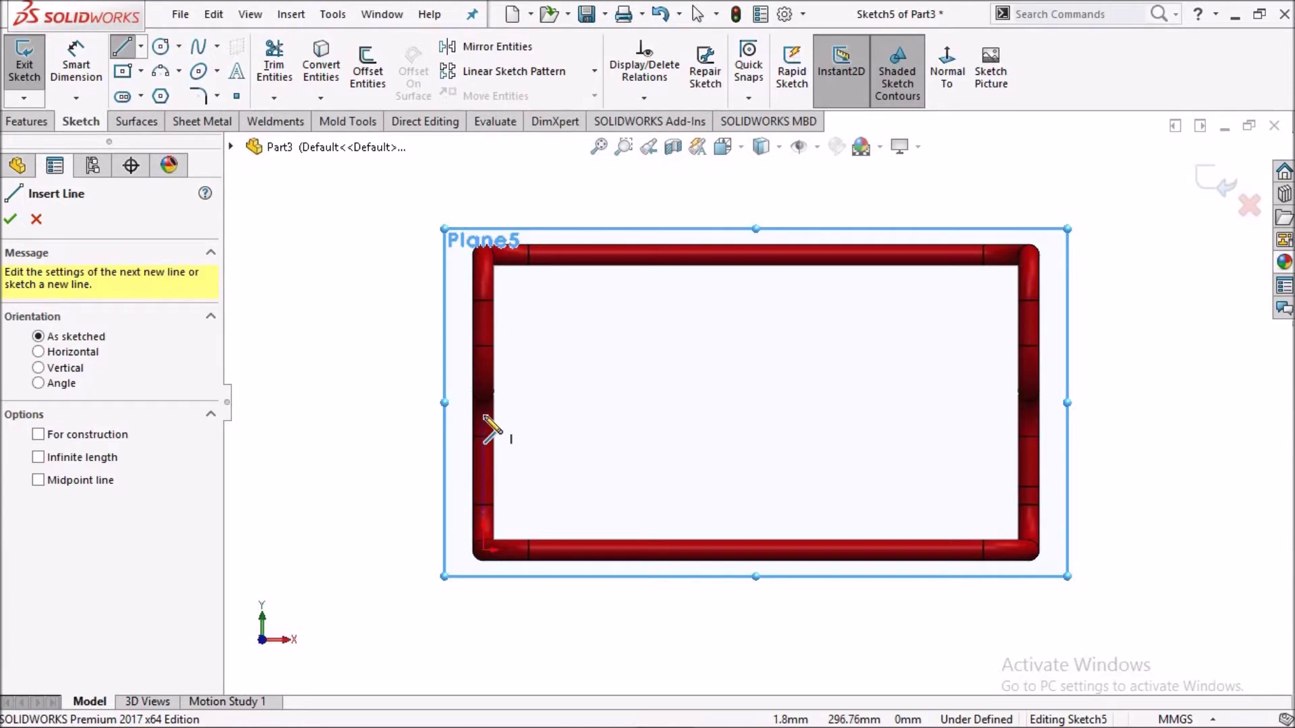
{"action": "left_click", "coordinate": [494, 414]}
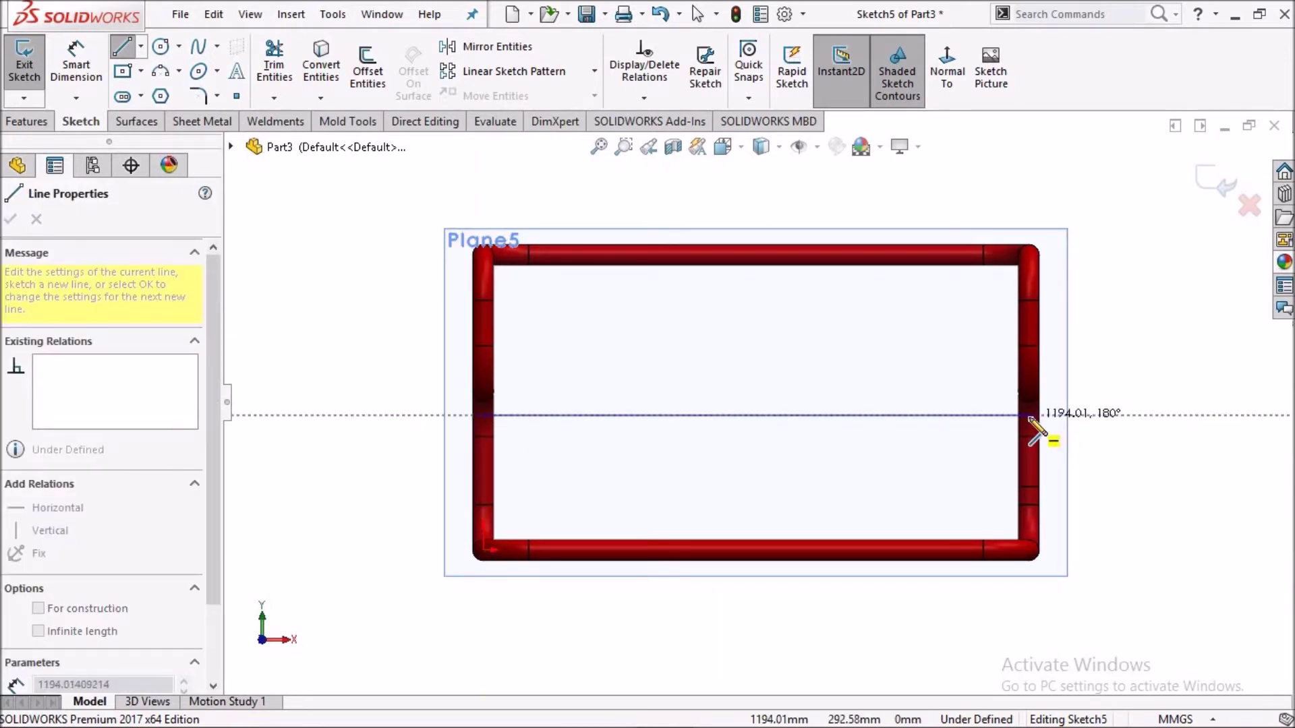
{"action": "right_click_drag", "start_coordinate": [756, 414], "coordinate": [847, 331]}
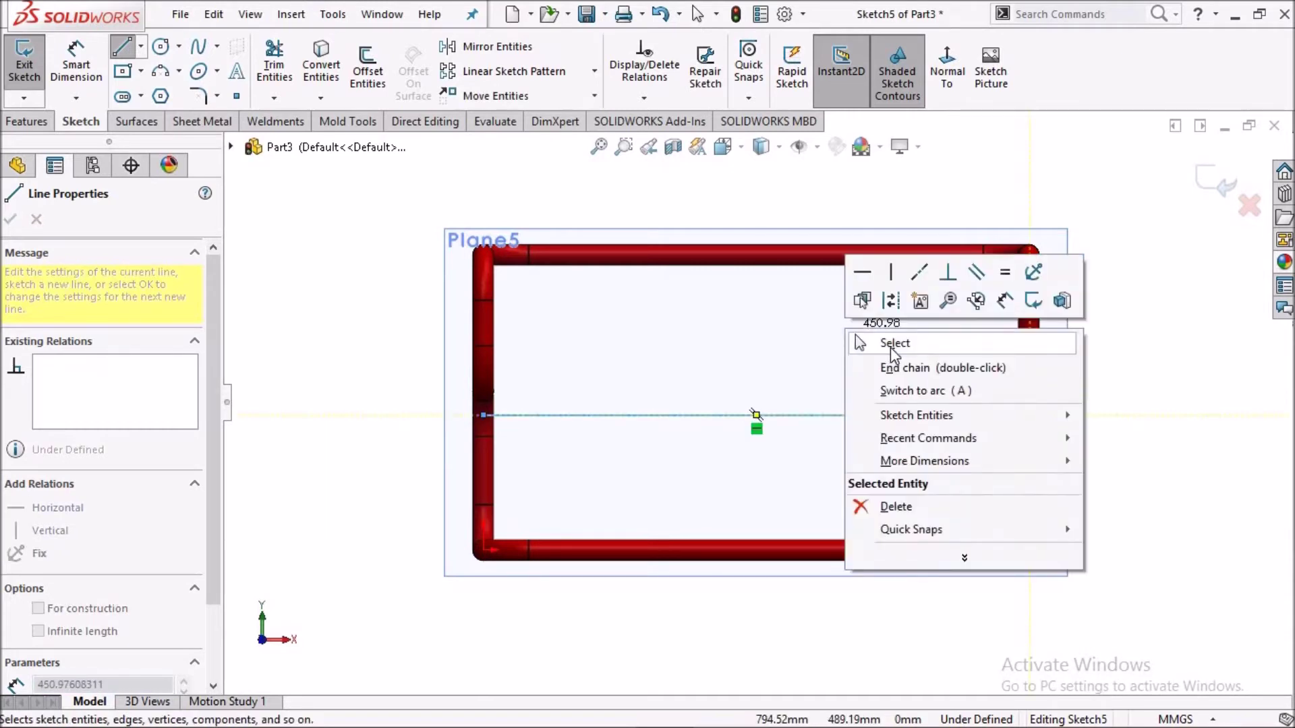
{"action": "left_click", "coordinate": [890, 346]}
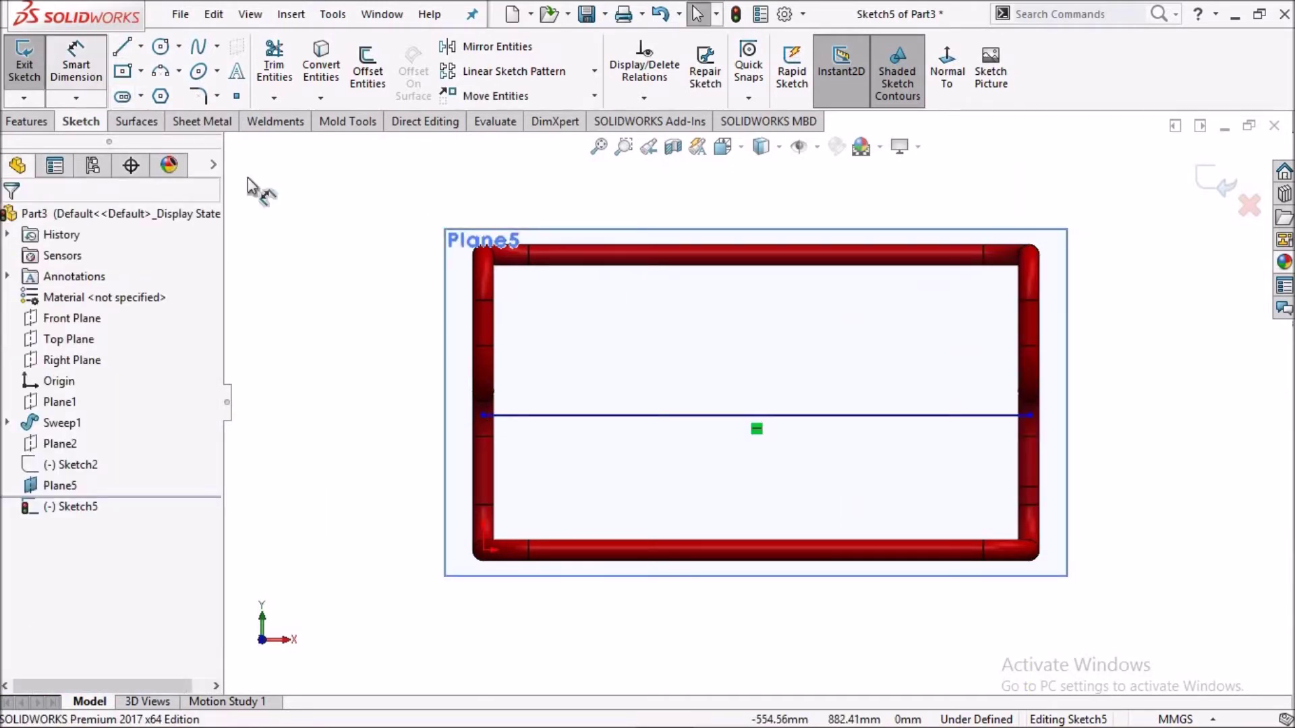
Dimension the line to 1200 mm long and 350 mm above the bottom corner.
{"action": "left_click", "coordinate": [714, 416]}
{"action": "left_click", "coordinate": [714, 365]}
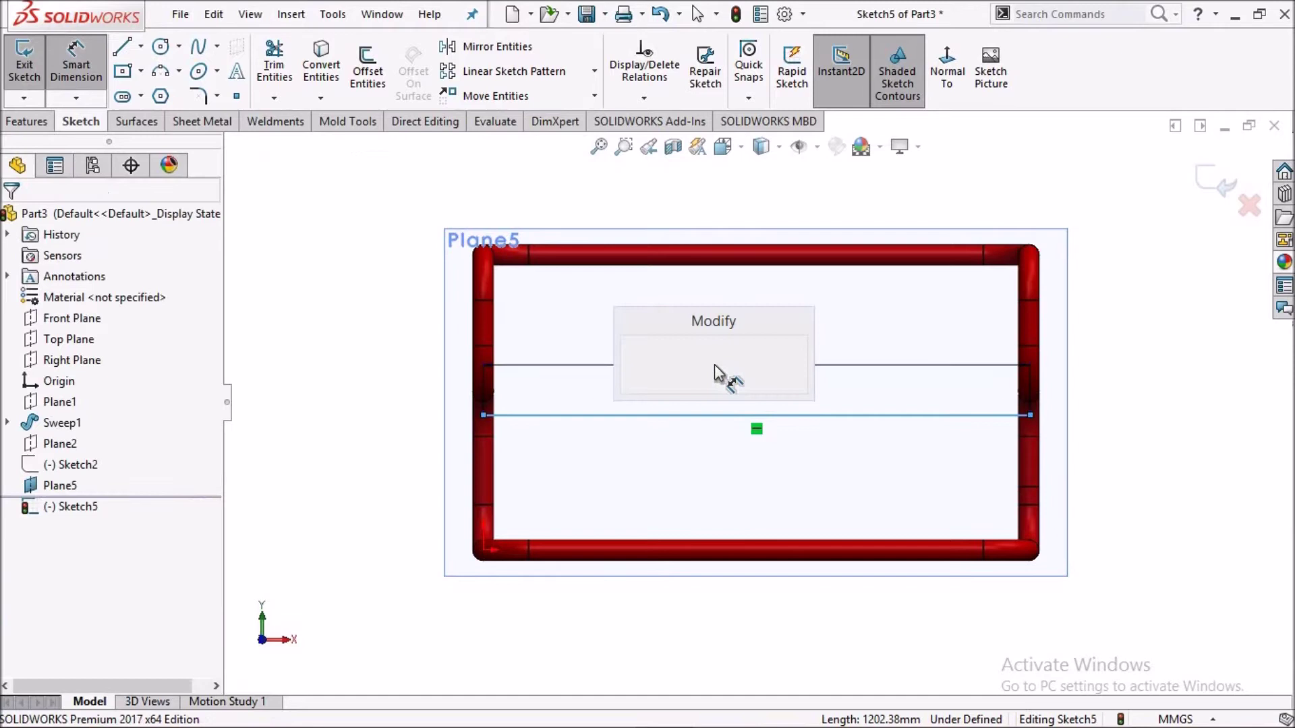
{"action": "type", "text": "1200"}
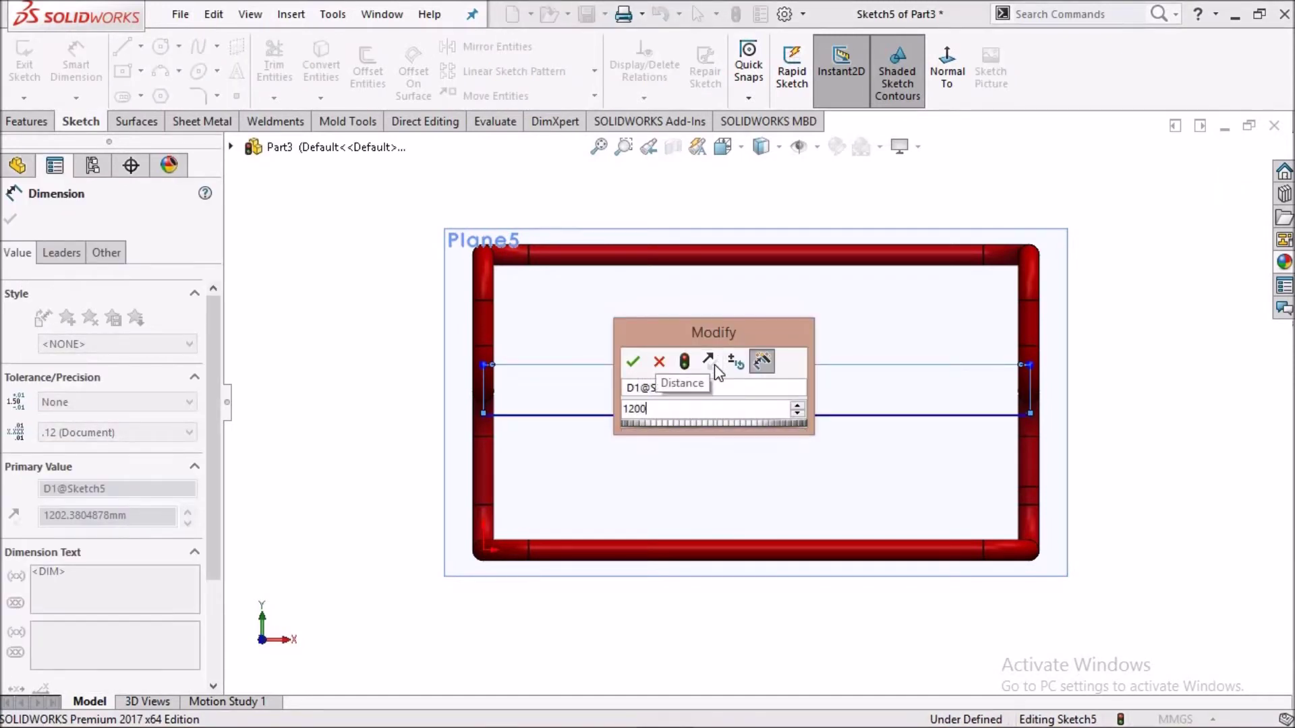
{"action": "key", "text": "Return"}
{"action": "left_click", "coordinate": [10, 225]}
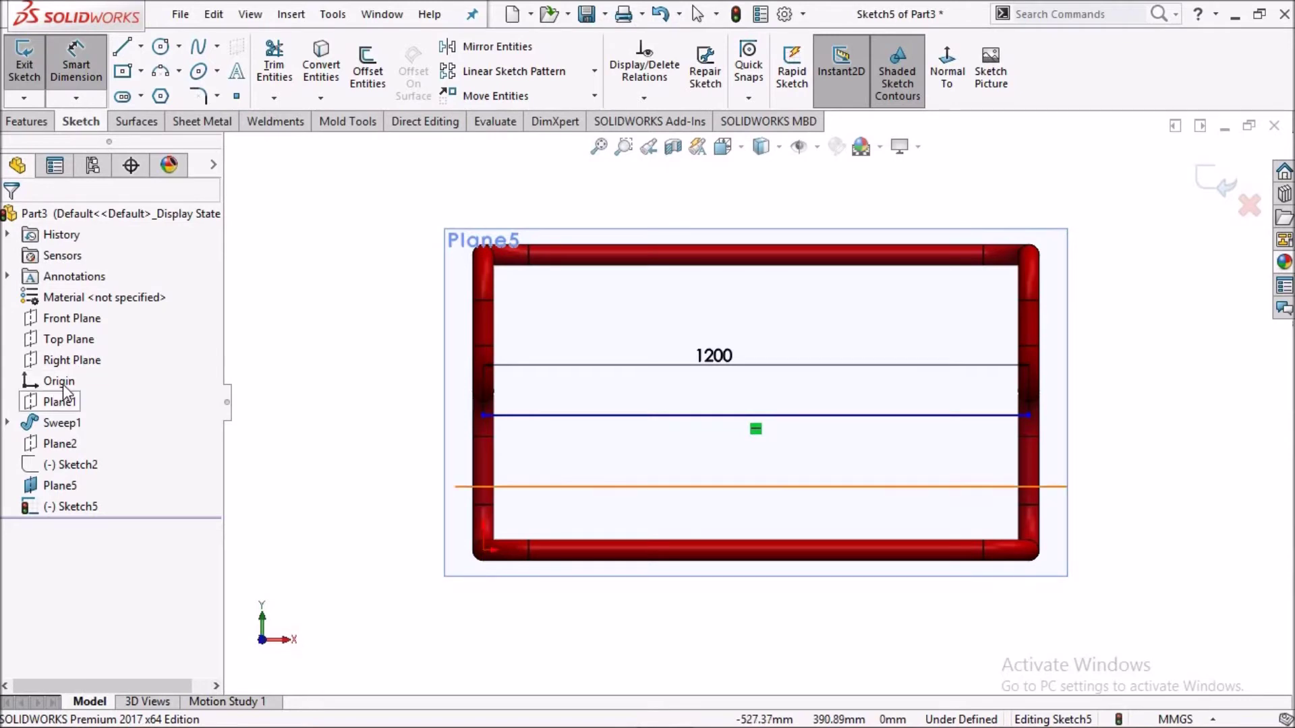
{"action": "left_click", "coordinate": [540, 416]}
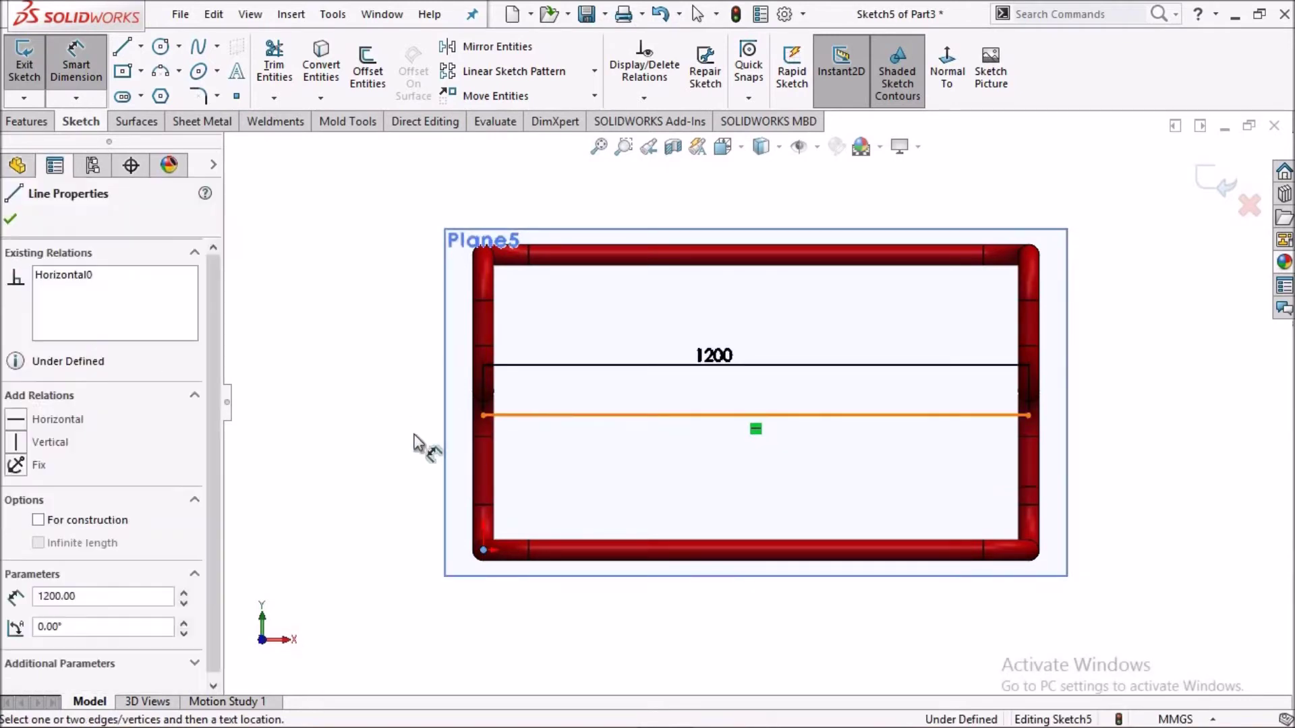
{"action": "left_click", "coordinate": [344, 459]}
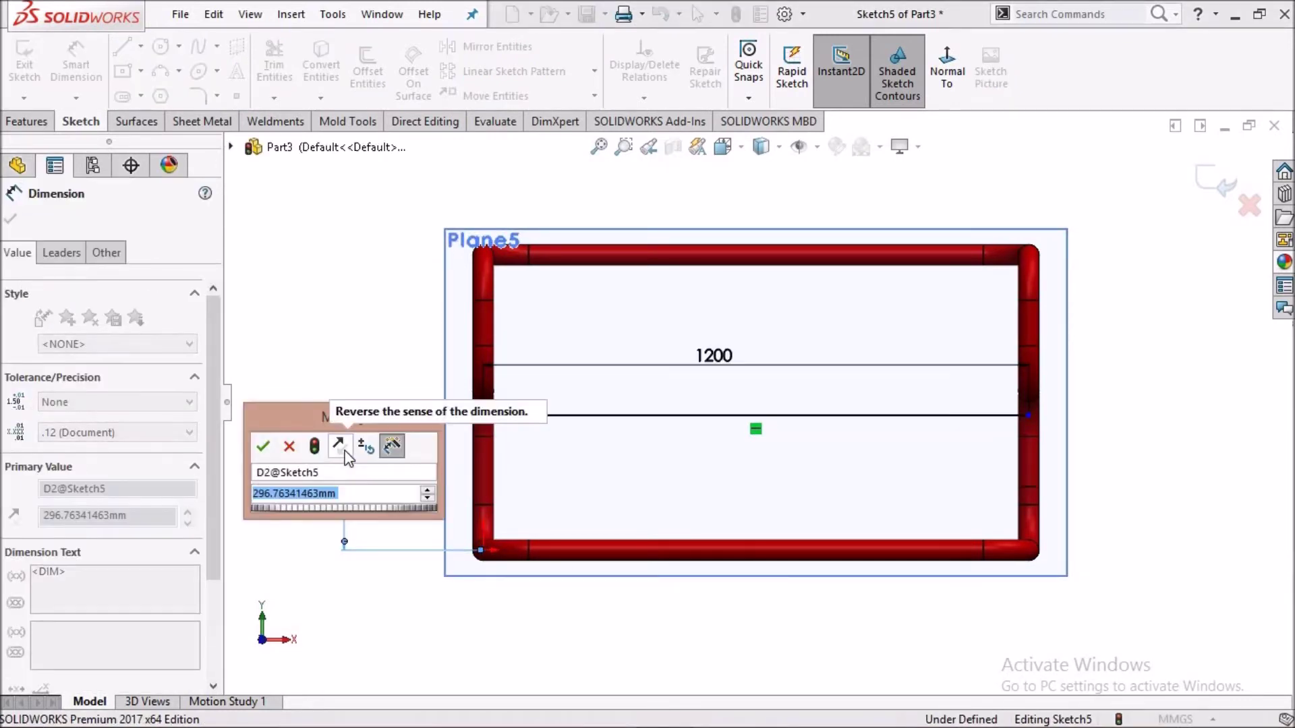
{"action": "type", "text": "350"}
{"action": "key", "text": "Return"}
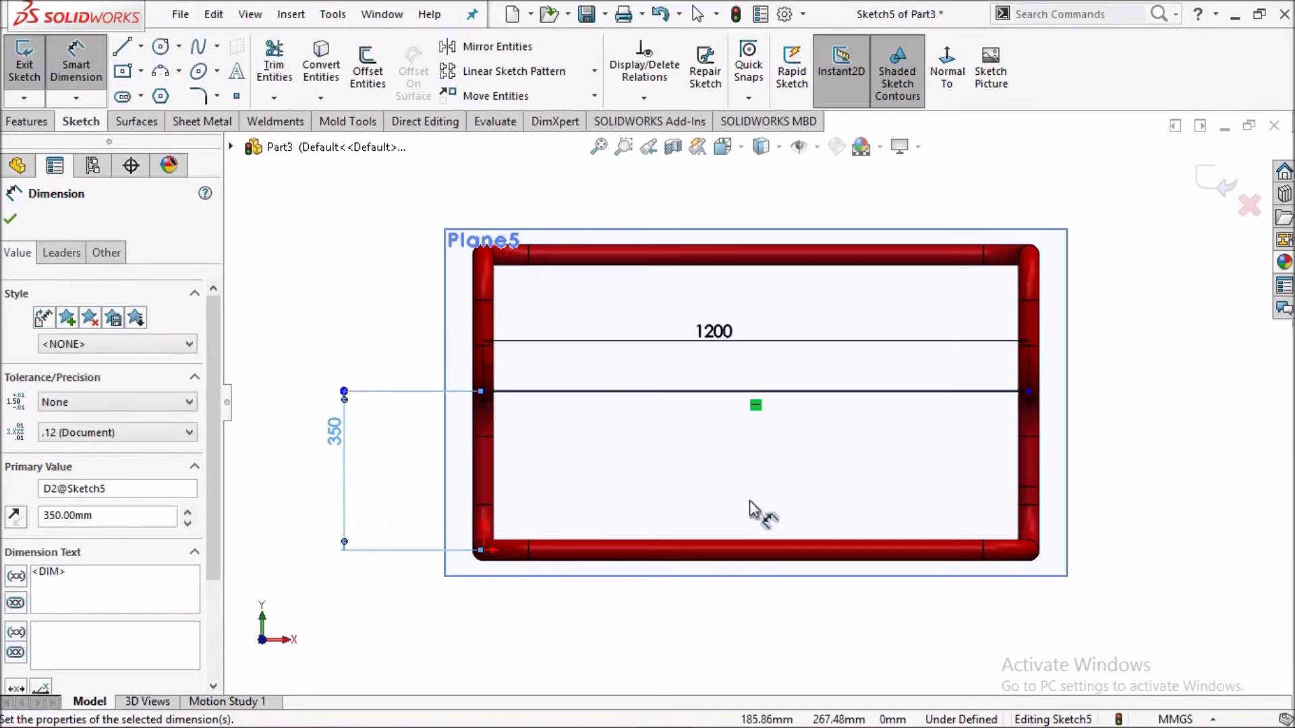
{"action": "key", "text": "z"}
Orbit and zoom around the frame to inspect the new dimensioned line.
{"action": "middle_click_drag", "start_coordinate": [771, 484], "coordinate": [715, 497]}
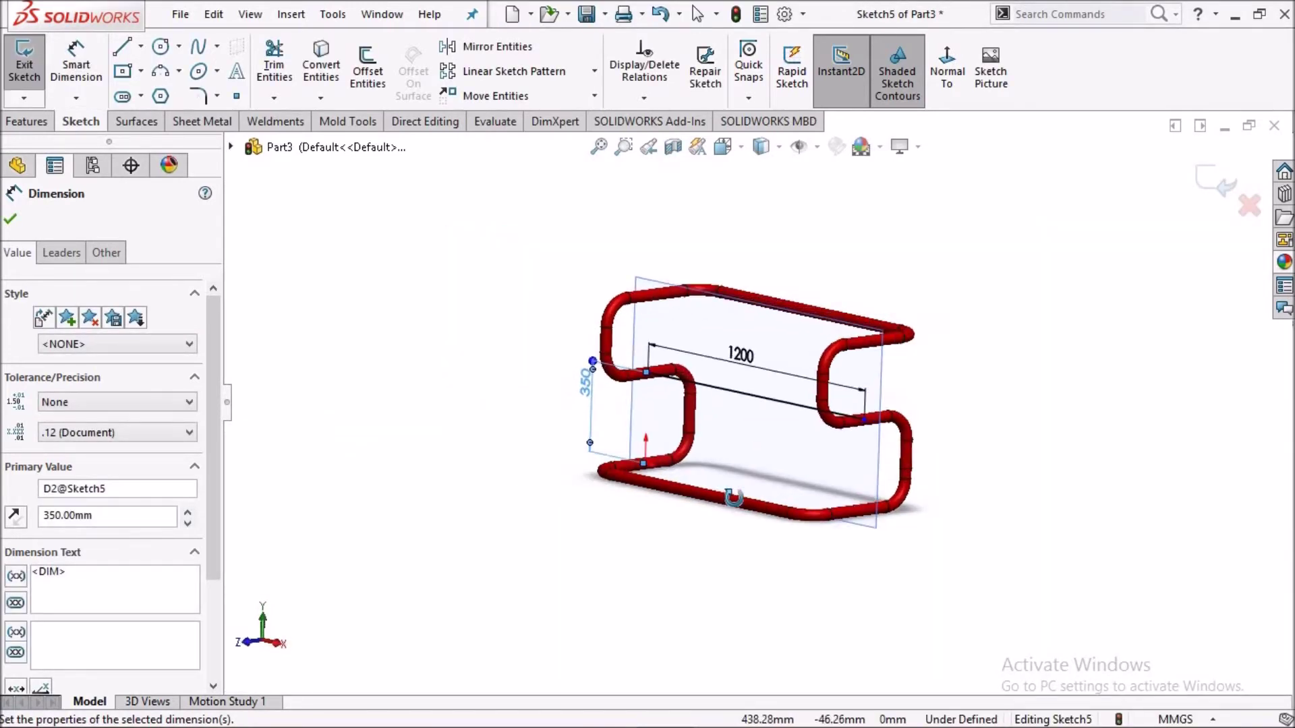
{"action": "scroll", "coordinate": [856, 476], "scroll_direction": "down", "scroll_amount": 3}
{"action": "scroll", "coordinate": [884, 448], "scroll_direction": "down", "scroll_amount": 3}
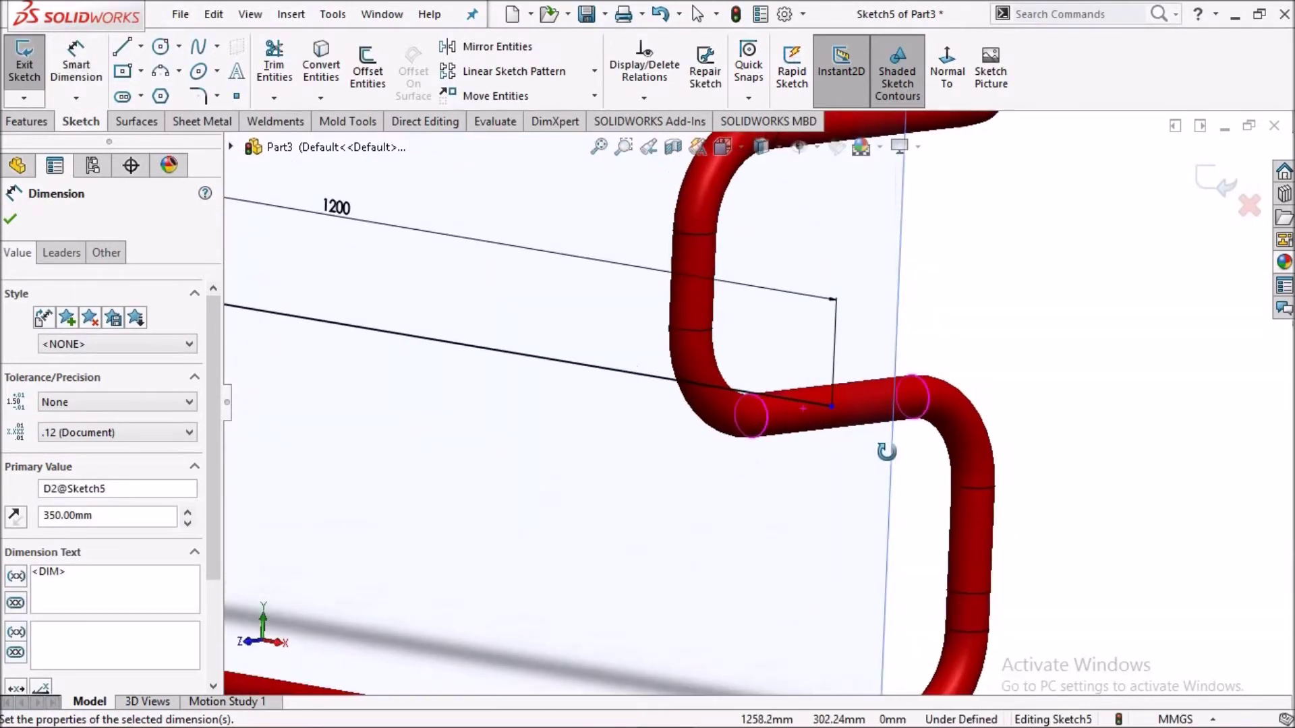
{"action": "scroll", "coordinate": [914, 466], "scroll_direction": "down", "scroll_amount": 2}
{"action": "scroll", "coordinate": [897, 493], "scroll_direction": "up", "scroll_amount": 2}
{"action": "scroll", "coordinate": [563, 462], "scroll_direction": "up", "scroll_amount": 2}
{"action": "scroll", "coordinate": [558, 375], "scroll_direction": "up", "scroll_amount": 4}
{"action": "scroll", "coordinate": [522, 385], "scroll_direction": "up", "scroll_amount": 1}
{"action": "middle_click_drag", "start_coordinate": [523, 385], "coordinate": [539, 376]}
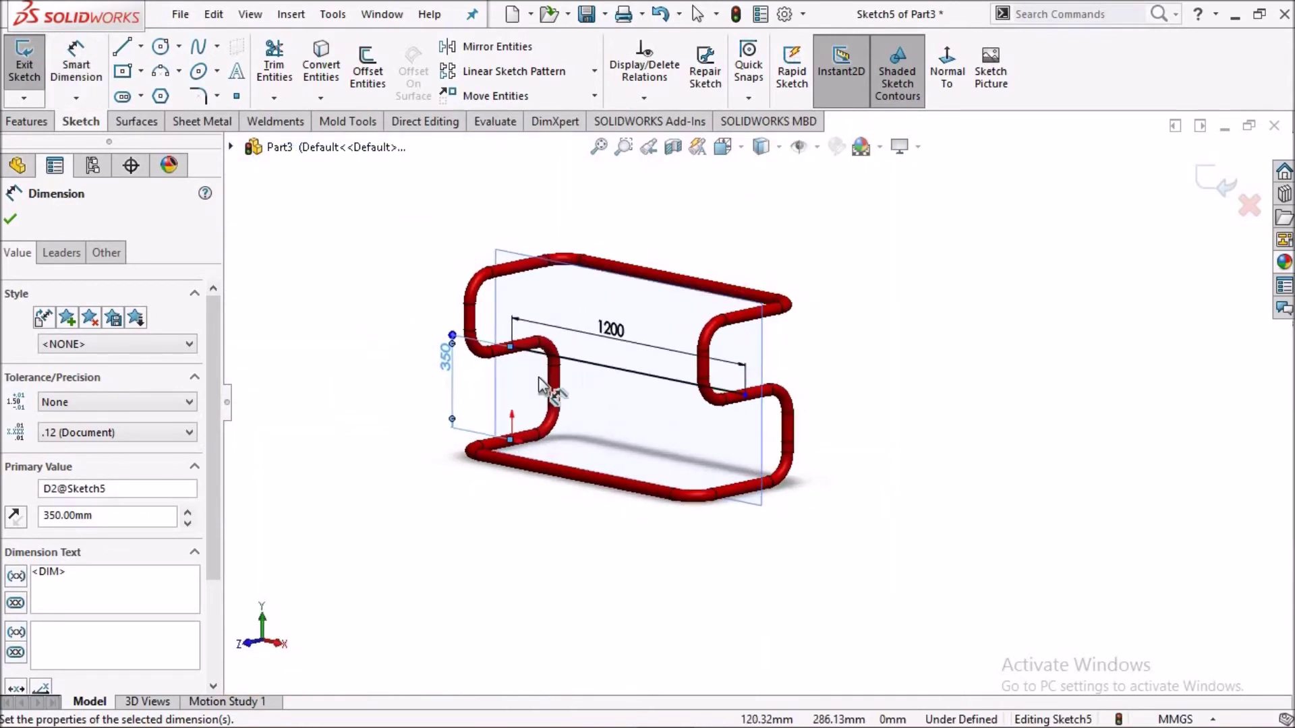
{"action": "left_click", "coordinate": [10, 221]}
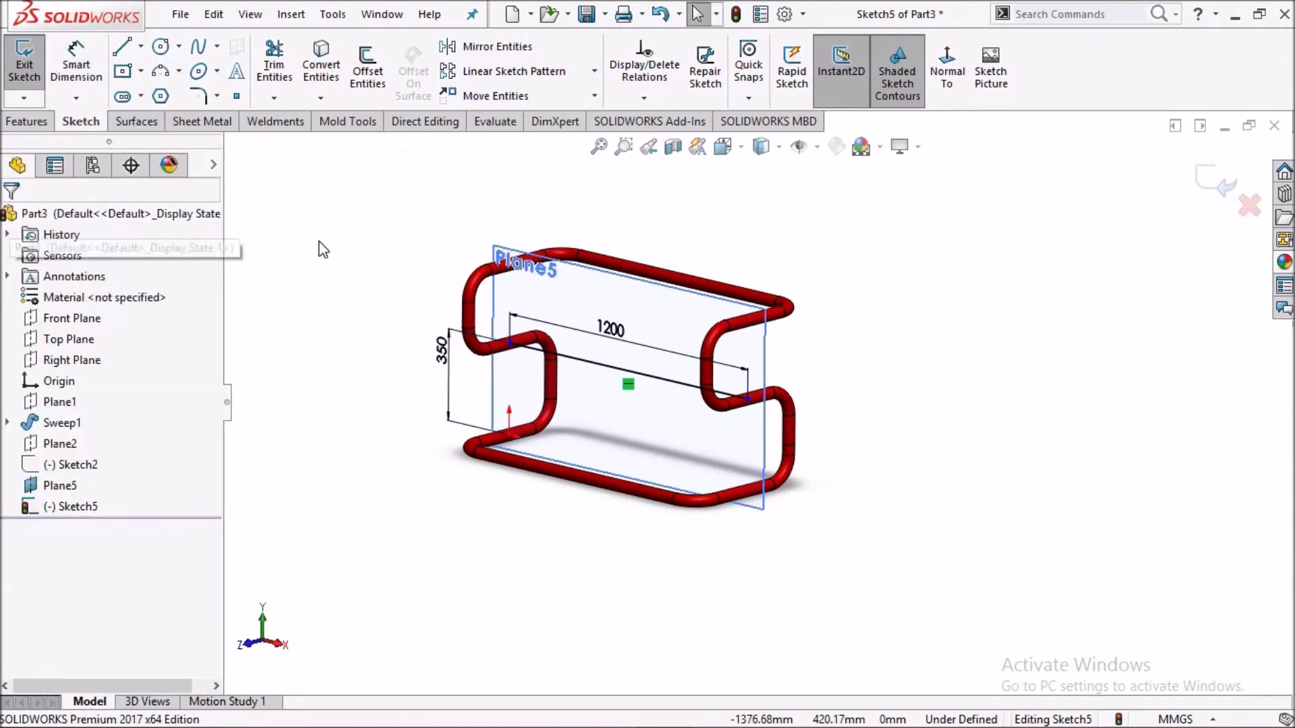
{"action": "mouse_move", "coordinate": [520, 391]}
{"action": "middle_mouse_down"}
{"action": "mouse_move", "coordinate": [641, 378]}
{"action": "mouse_move", "coordinate": [578, 422]}
{"action": "mouse_move", "coordinate": [483, 395]}
{"action": "middle_mouse_up"}
{"action": "scroll", "coordinate": [482, 394], "scroll_direction": "down", "scroll_amount": 3}
{"action": "scroll", "coordinate": [651, 399], "scroll_direction": "down", "scroll_amount": 3}
{"action": "scroll", "coordinate": [737, 405], "scroll_direction": "down", "scroll_amount": 2}
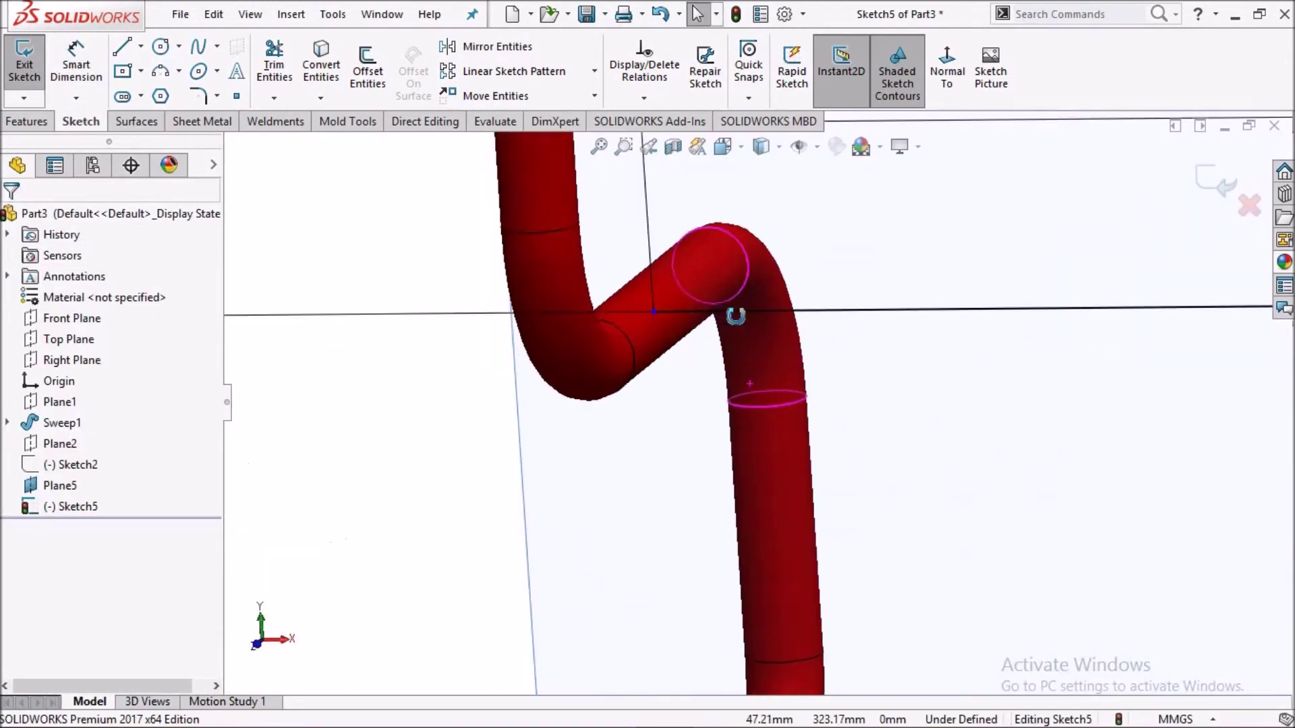
{"action": "scroll", "coordinate": [752, 303], "scroll_direction": "down", "scroll_amount": 2}
{"action": "scroll", "coordinate": [882, 370], "scroll_direction": "up", "scroll_amount": 2}
{"action": "scroll", "coordinate": [882, 370], "scroll_direction": "up", "scroll_amount": 4}
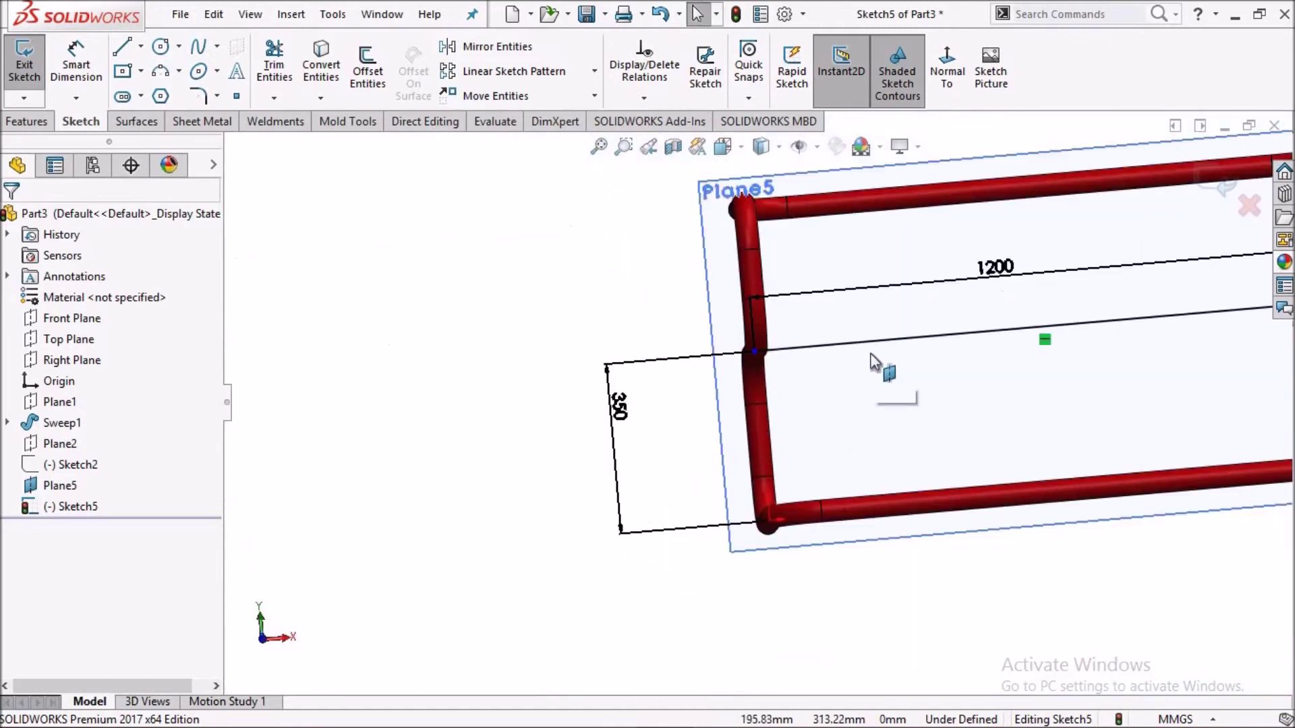
Switch to isometric view, exit Sketch5, and select the Right Plane.
{"action": "key", "text": "space"}
{"action": "left_click", "coordinate": [1047, 113]}
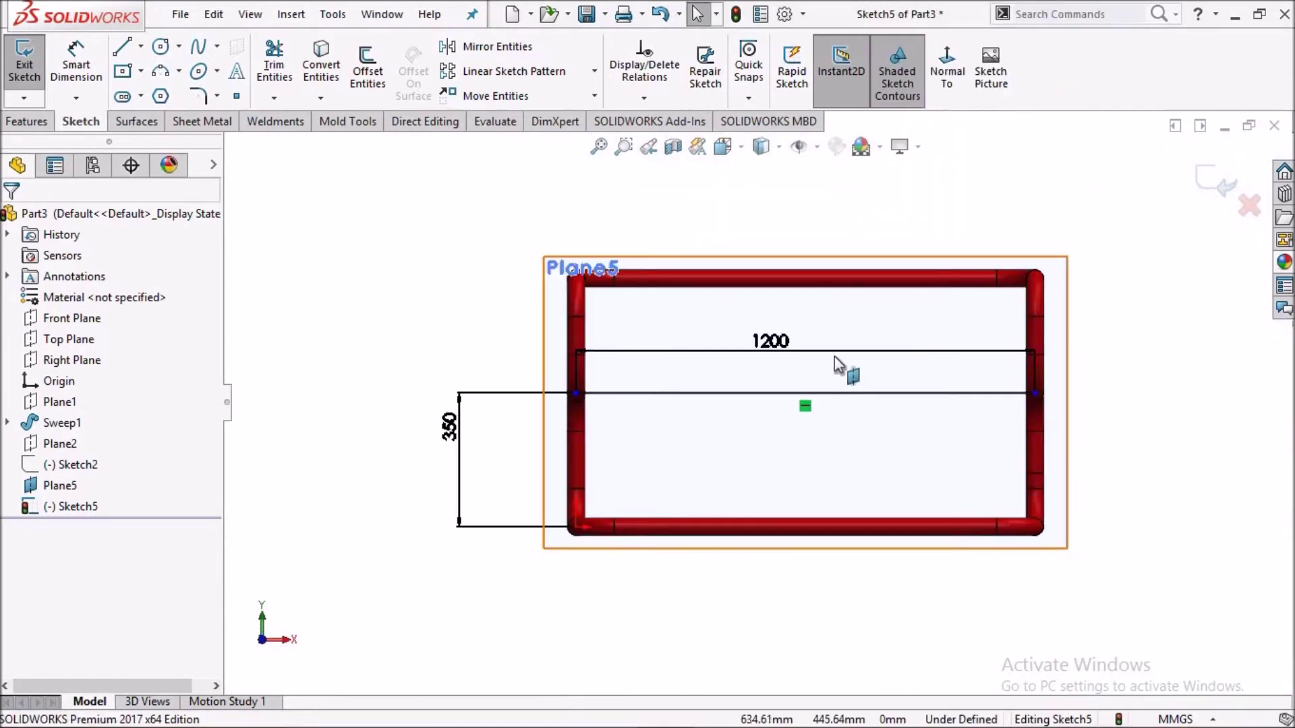
{"action": "key", "text": "space"}
{"action": "left_click", "coordinate": [956, 56]}
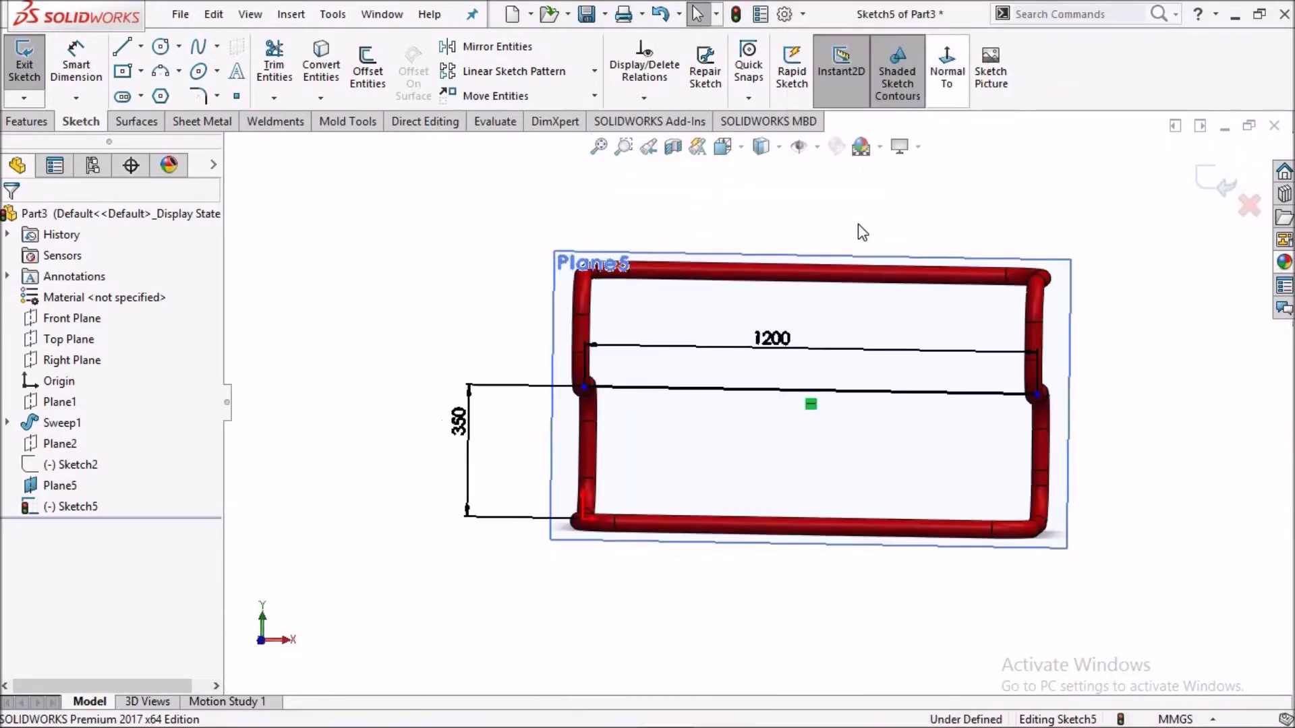
{"action": "left_click", "coordinate": [1205, 182]}
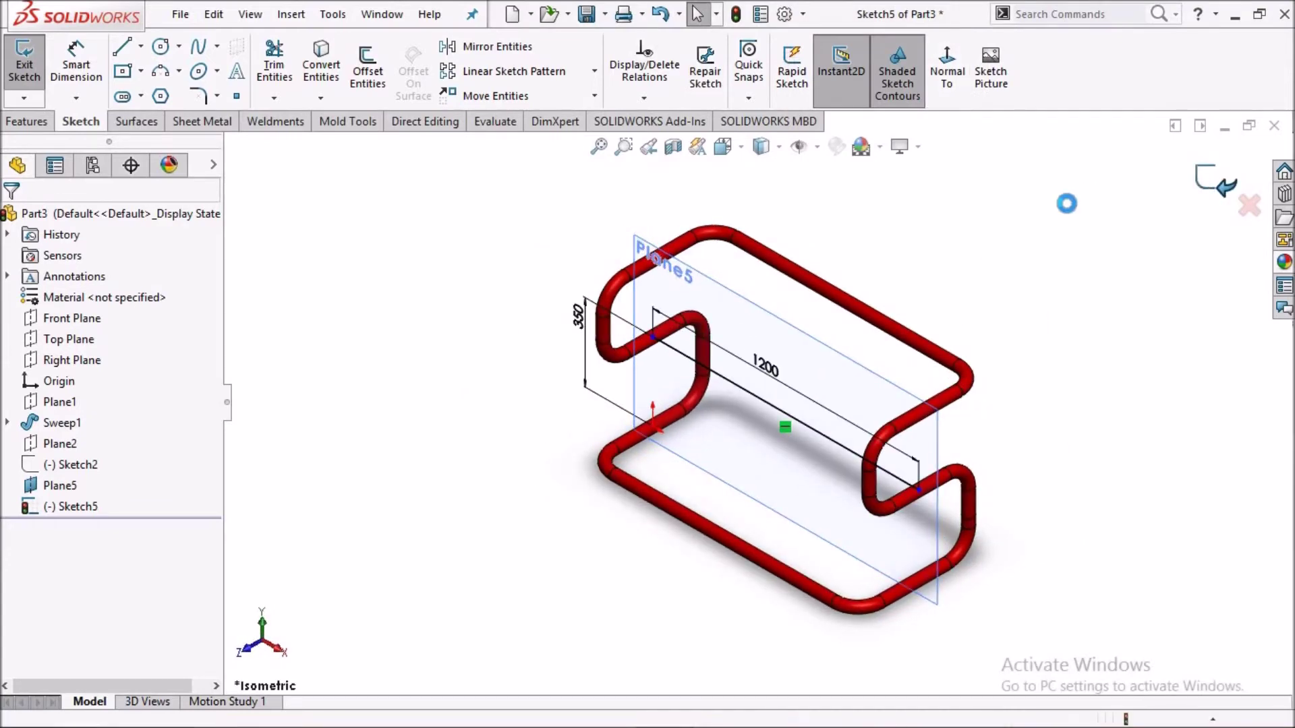
{"action": "left_click", "coordinate": [66, 361]}
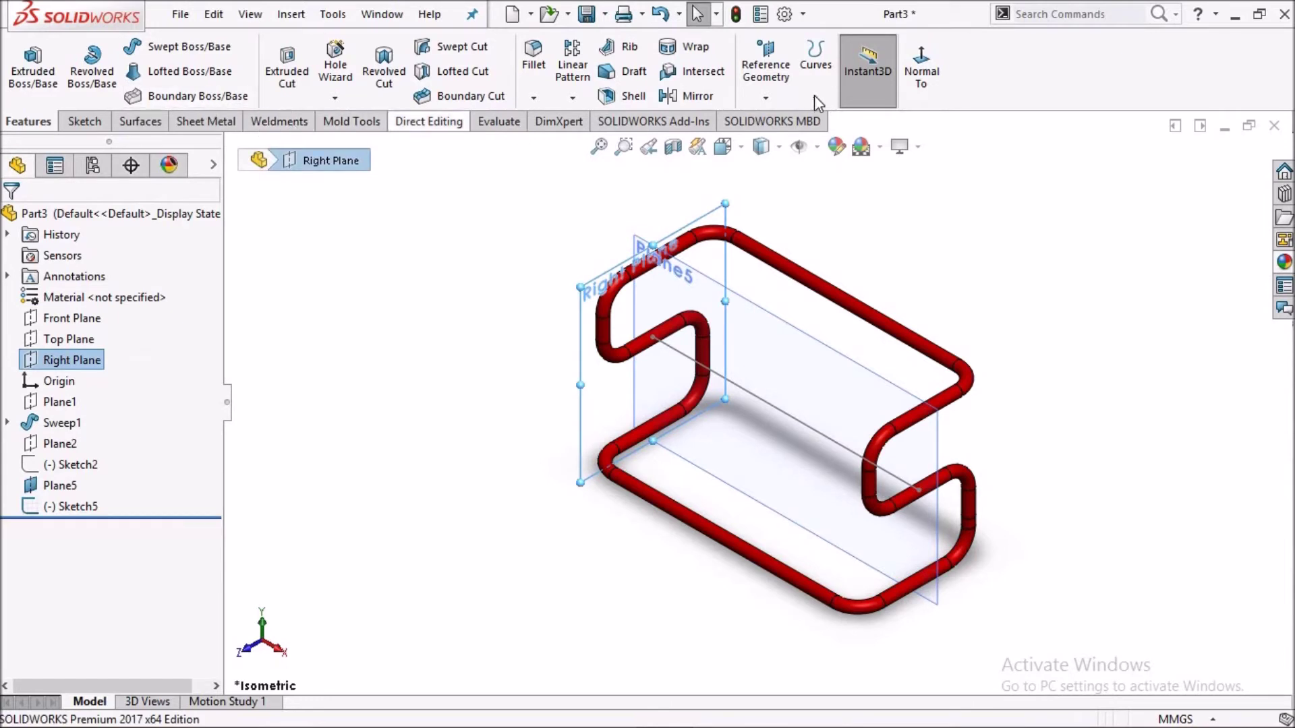
Add Plane6 as a reference plane offset 275 mm from the Right Plane.
{"action": "left_click", "coordinate": [764, 100]}
{"action": "left_click", "coordinate": [780, 122]}
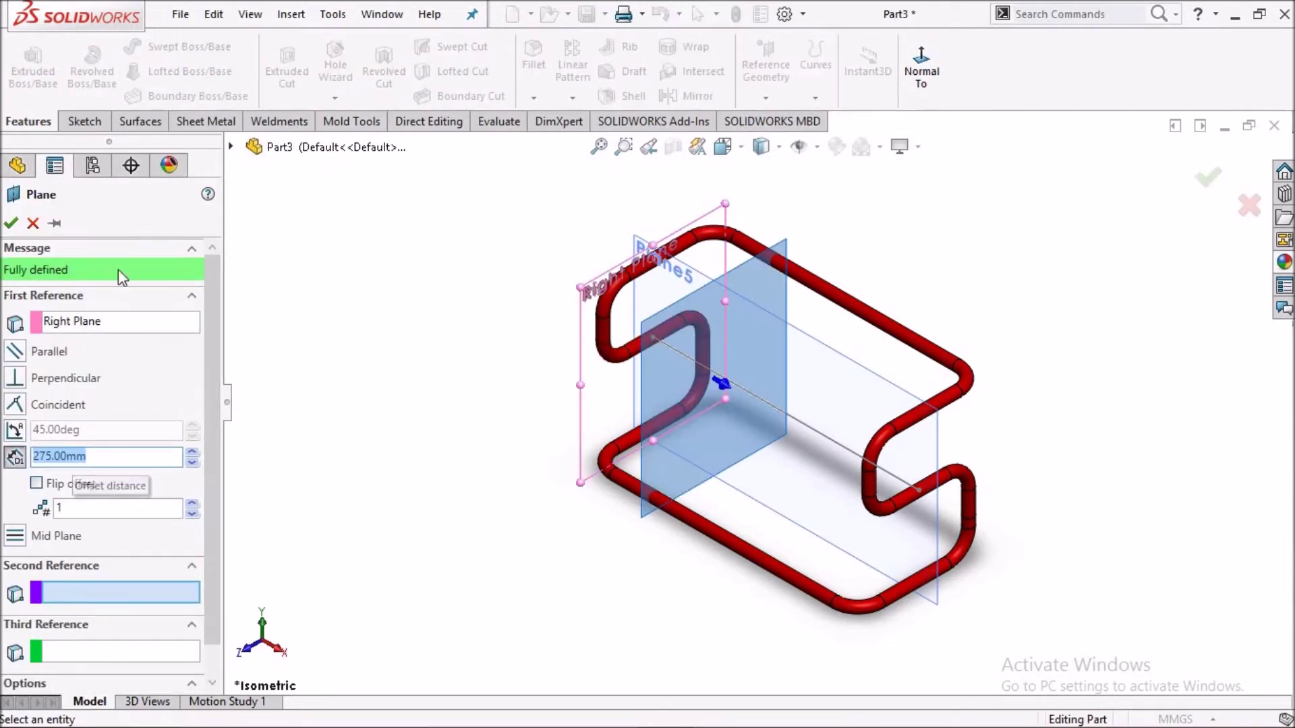
{"action": "left_click", "coordinate": [11, 224]}
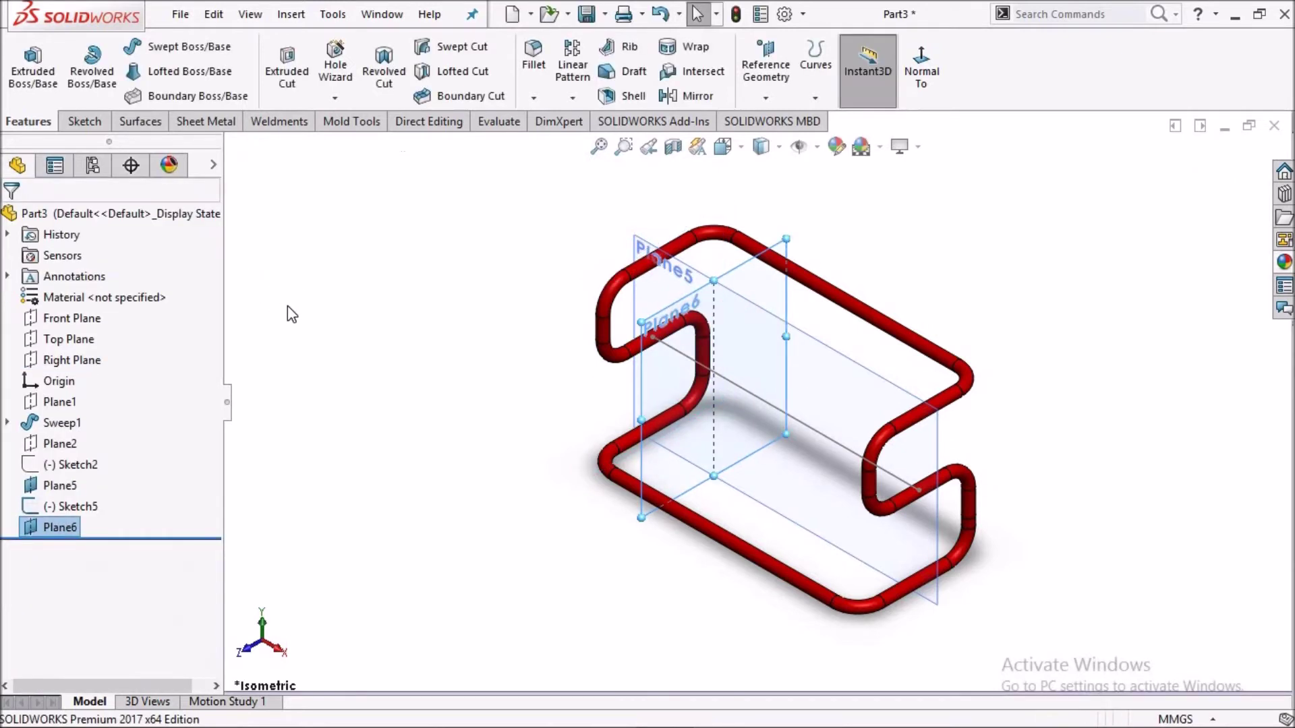
{"action": "left_click", "coordinate": [678, 384]}
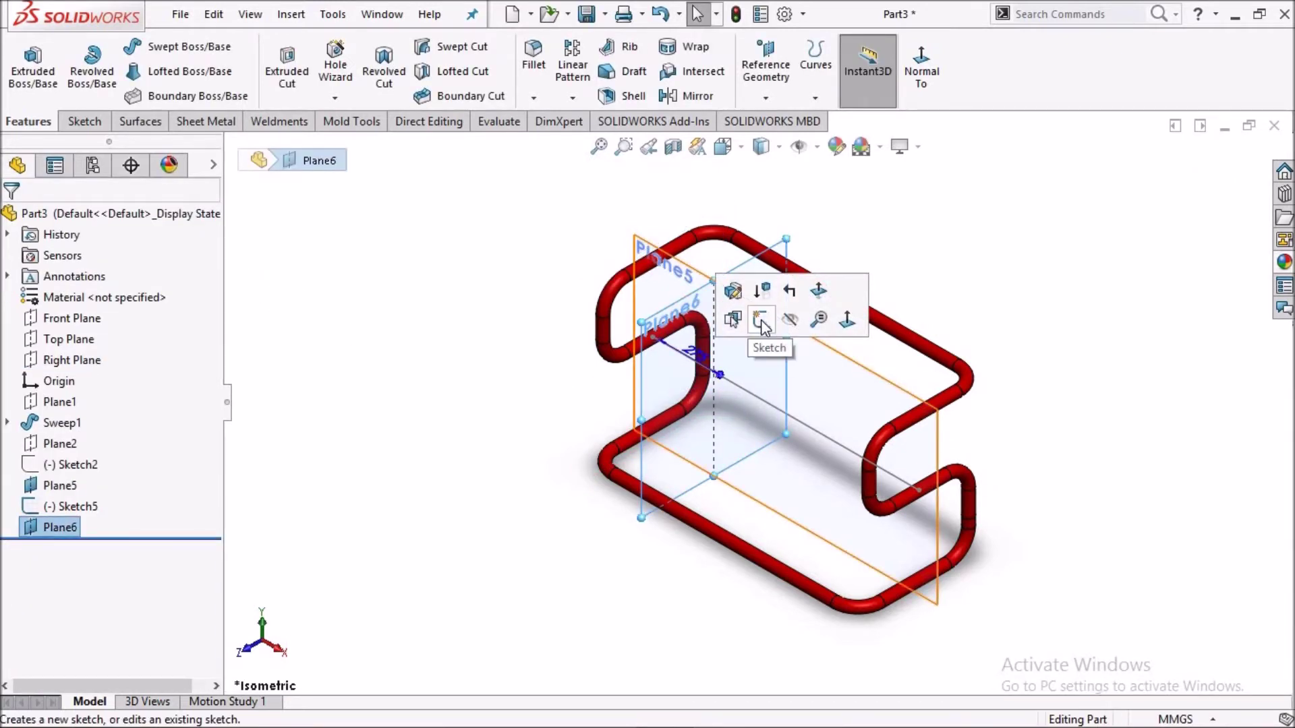
Sketch a 45 mm diameter circle on Plane6.
{"action": "left_click", "coordinate": [764, 328]}
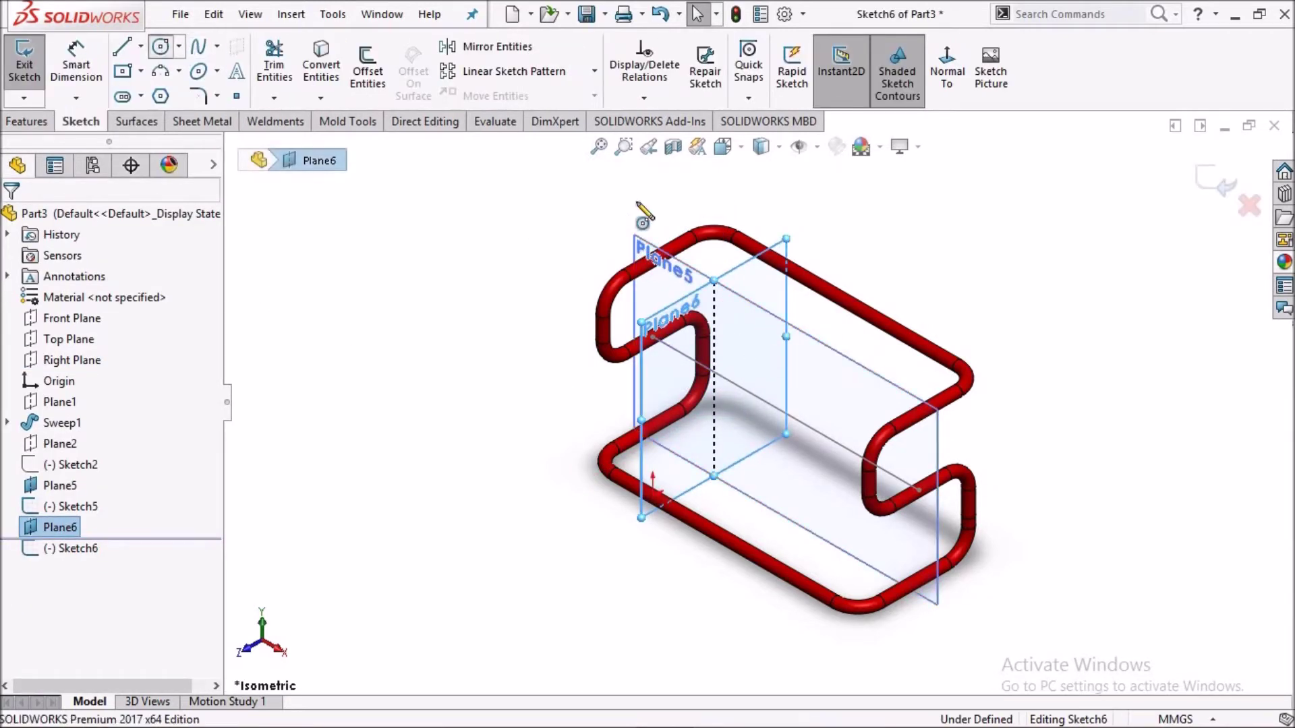
{"action": "left_click", "coordinate": [160, 47]}
{"action": "left_click", "coordinate": [761, 355]}
{"action": "left_click", "coordinate": [763, 346]}
{"action": "right_click", "coordinate": [906, 240]}
{"action": "left_click", "coordinate": [951, 245]}
{"action": "left_click", "coordinate": [94, 76]}
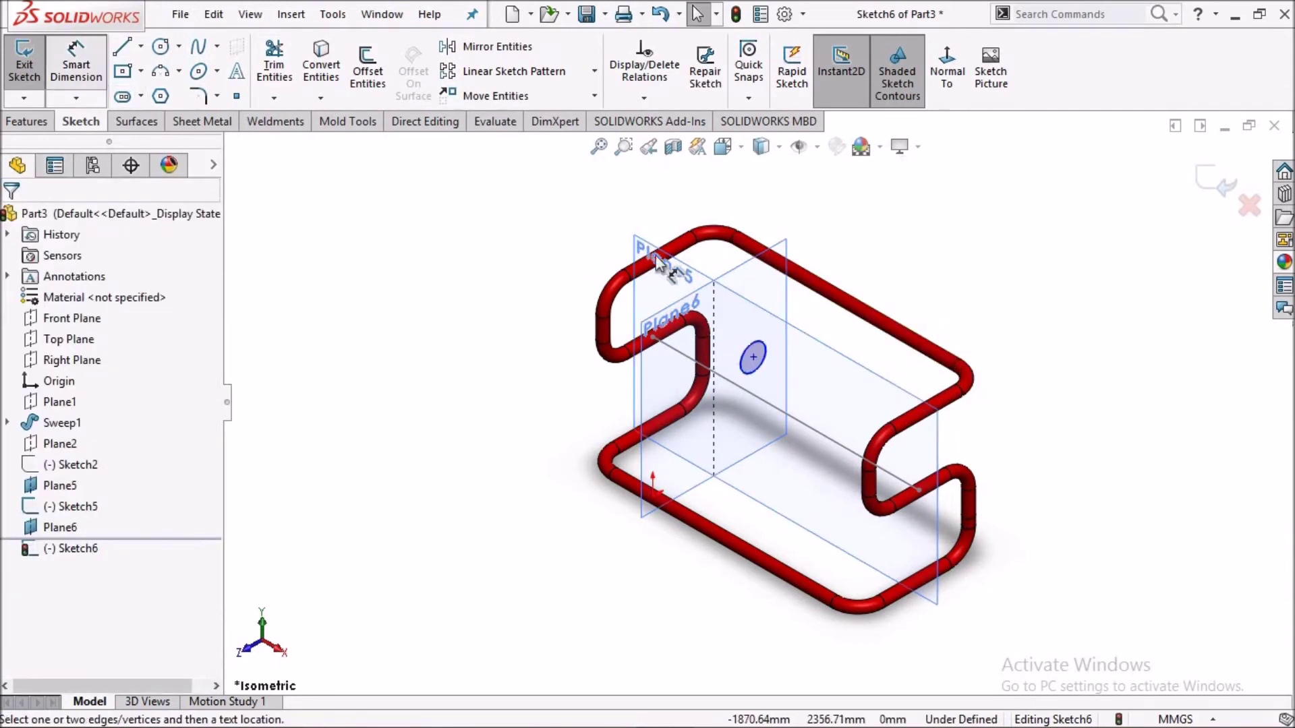
{"action": "left_click", "coordinate": [759, 347]}
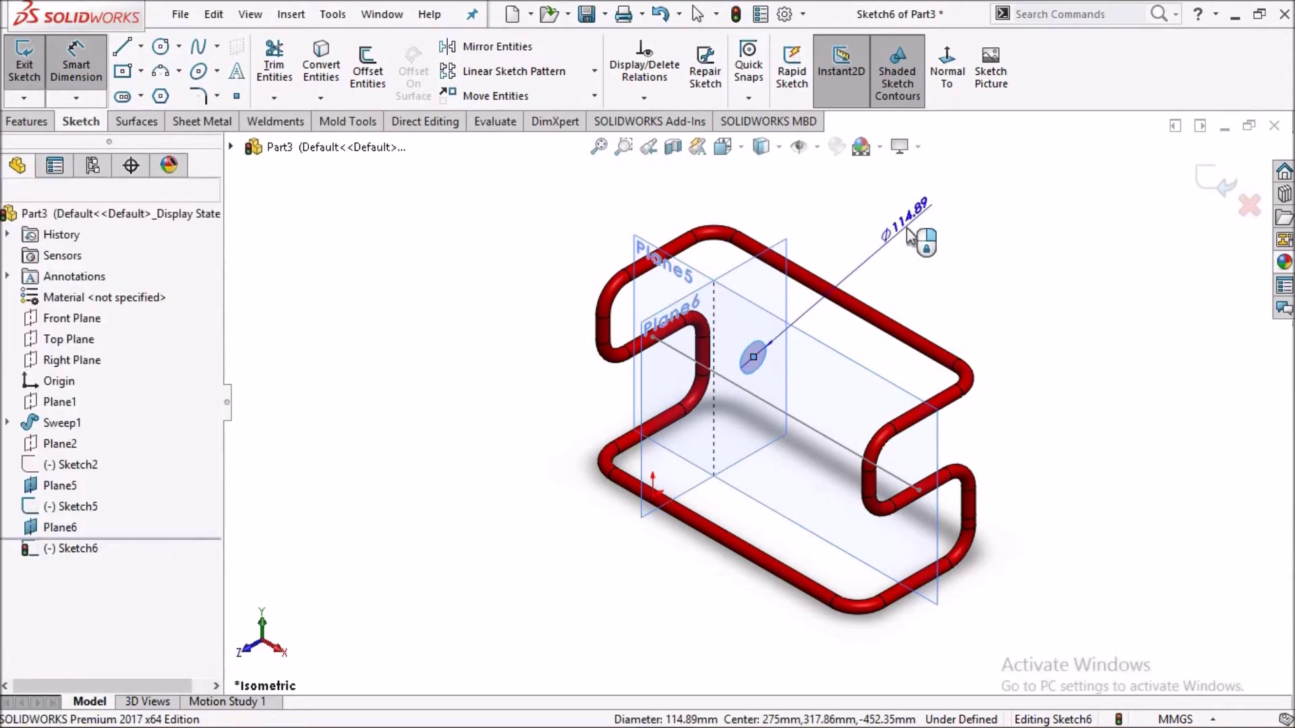
{"action": "left_click", "coordinate": [819, 202]}
{"action": "type", "text": "45"}
{"action": "key", "text": "Return"}
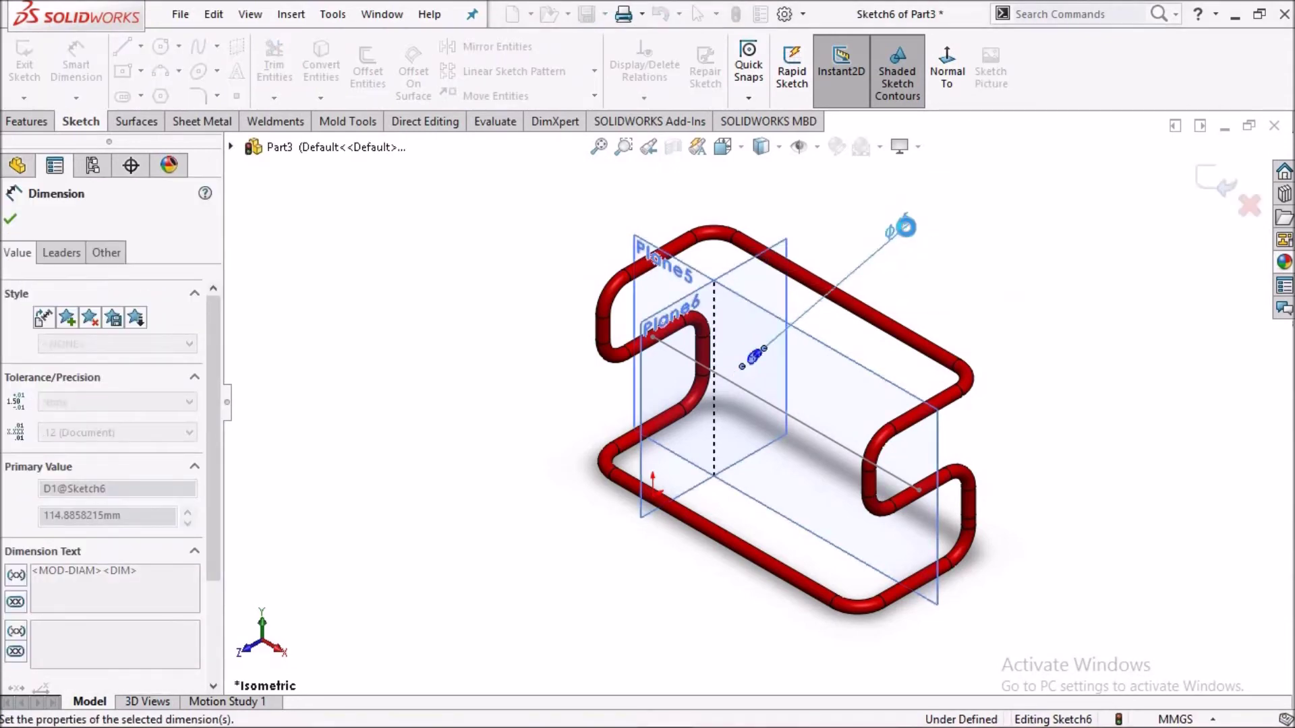
{"action": "left_click", "coordinate": [13, 223]}
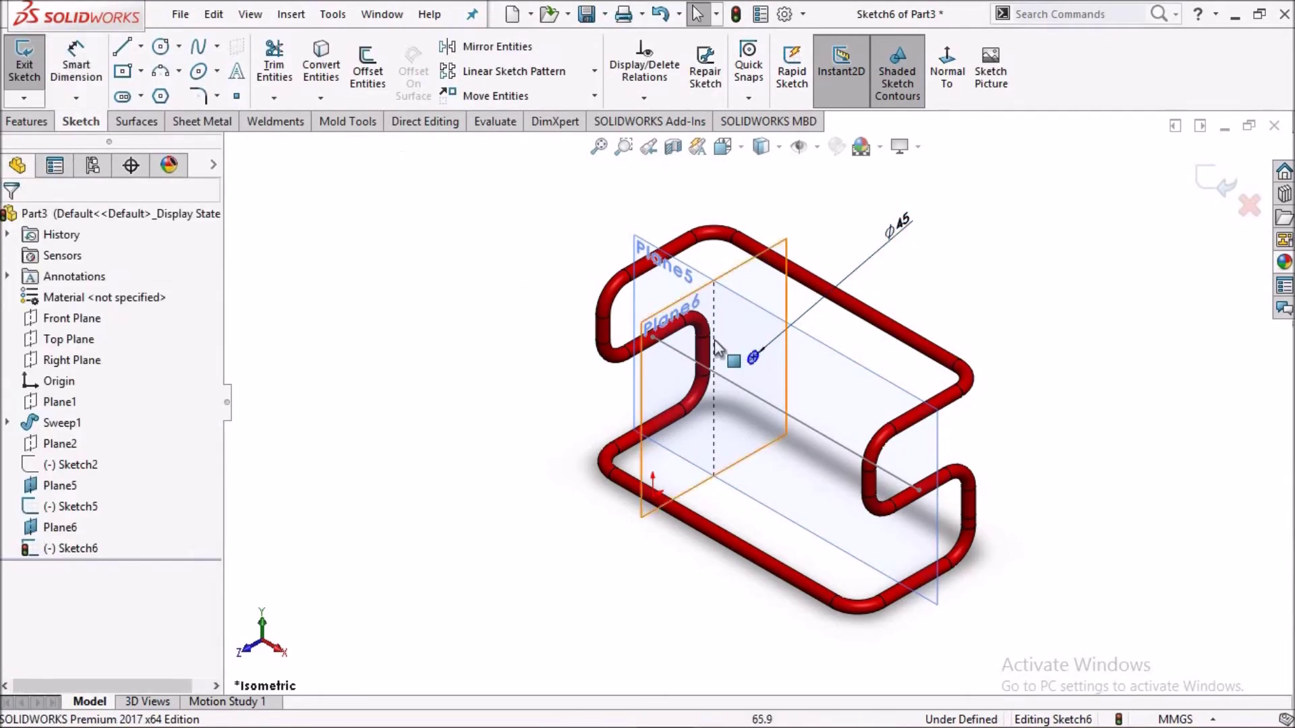
Make the circle centre coincident with the line's end point and exit Sketch6.
{"action": "scroll", "coordinate": [734, 418], "scroll_direction": "down", "scroll_amount": 2}
{"action": "scroll", "coordinate": [734, 418], "scroll_direction": "down", "scroll_amount": 3}
{"action": "scroll", "coordinate": [734, 418], "scroll_direction": "down", "scroll_amount": 2}
{"action": "left_click", "coordinate": [734, 418]}
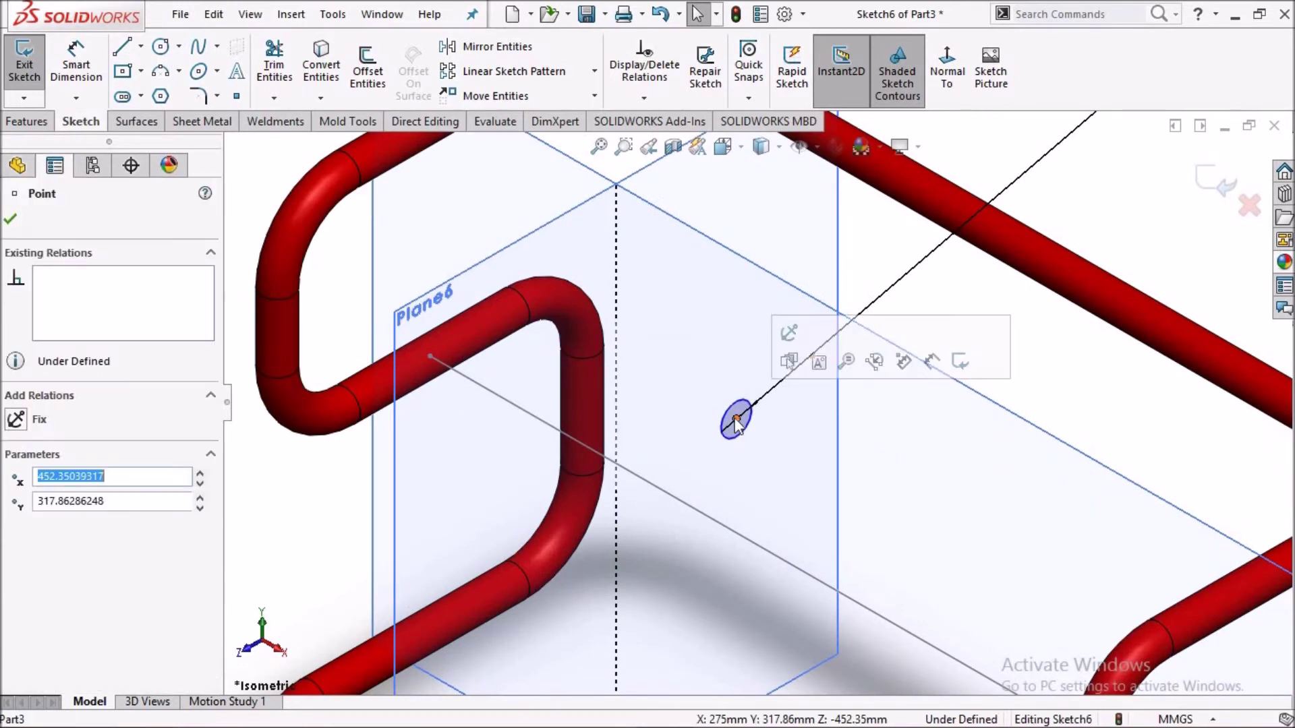
{"action": "left_click", "coordinate": [430, 353], "text": "ctrl"}
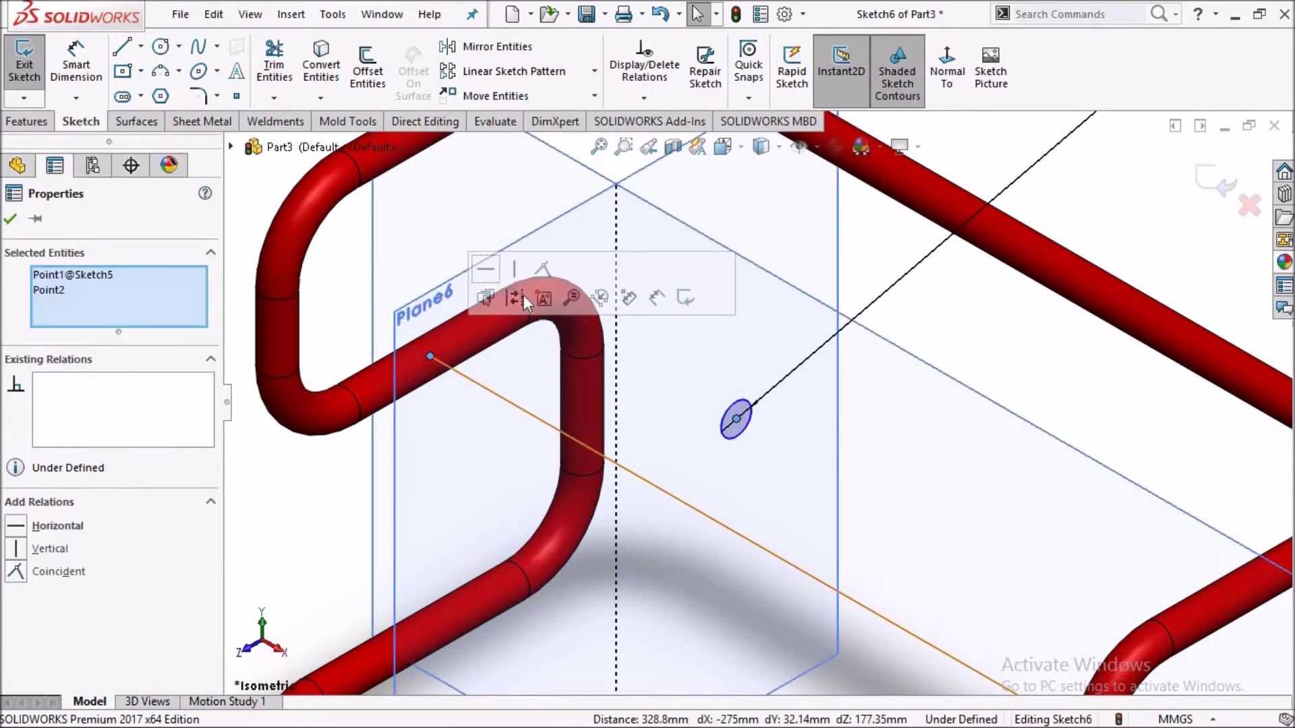
{"action": "left_click", "coordinate": [543, 269]}
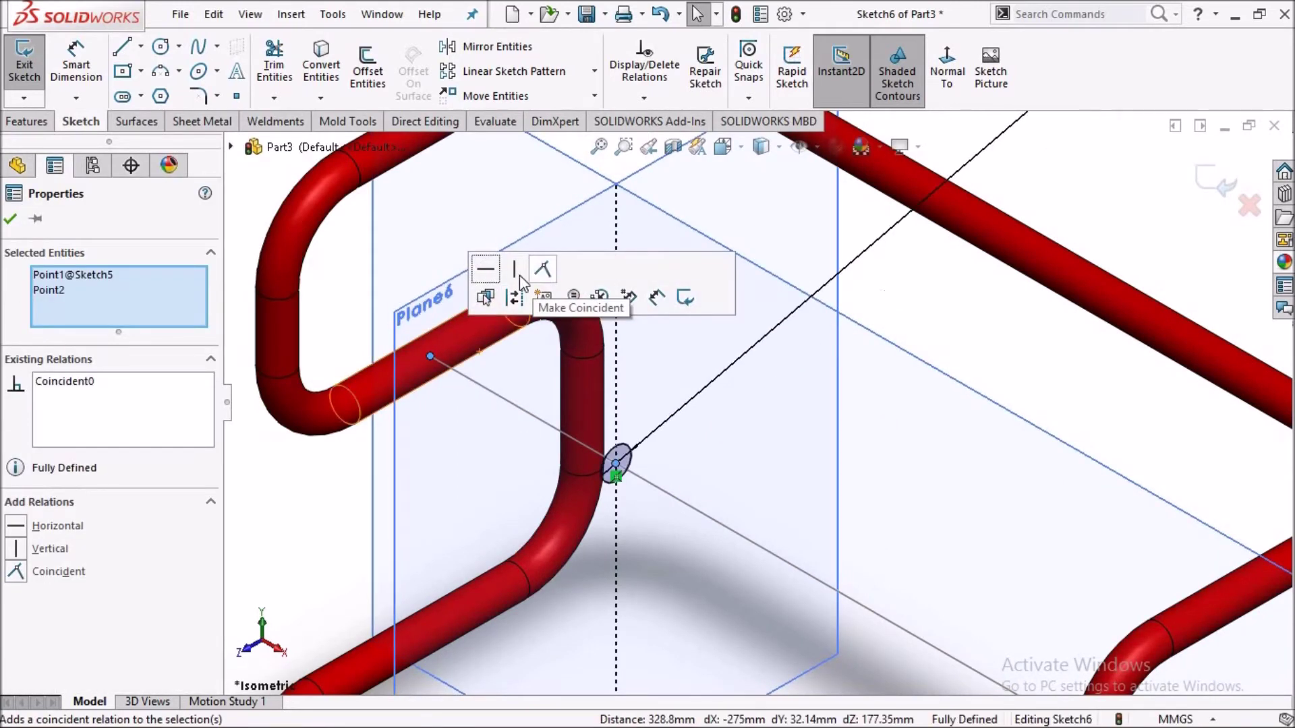
{"action": "left_click", "coordinate": [10, 218]}
{"action": "scroll", "coordinate": [729, 417], "scroll_direction": "up", "scroll_amount": 3}
{"action": "scroll", "coordinate": [739, 427], "scroll_direction": "up", "scroll_amount": 2}
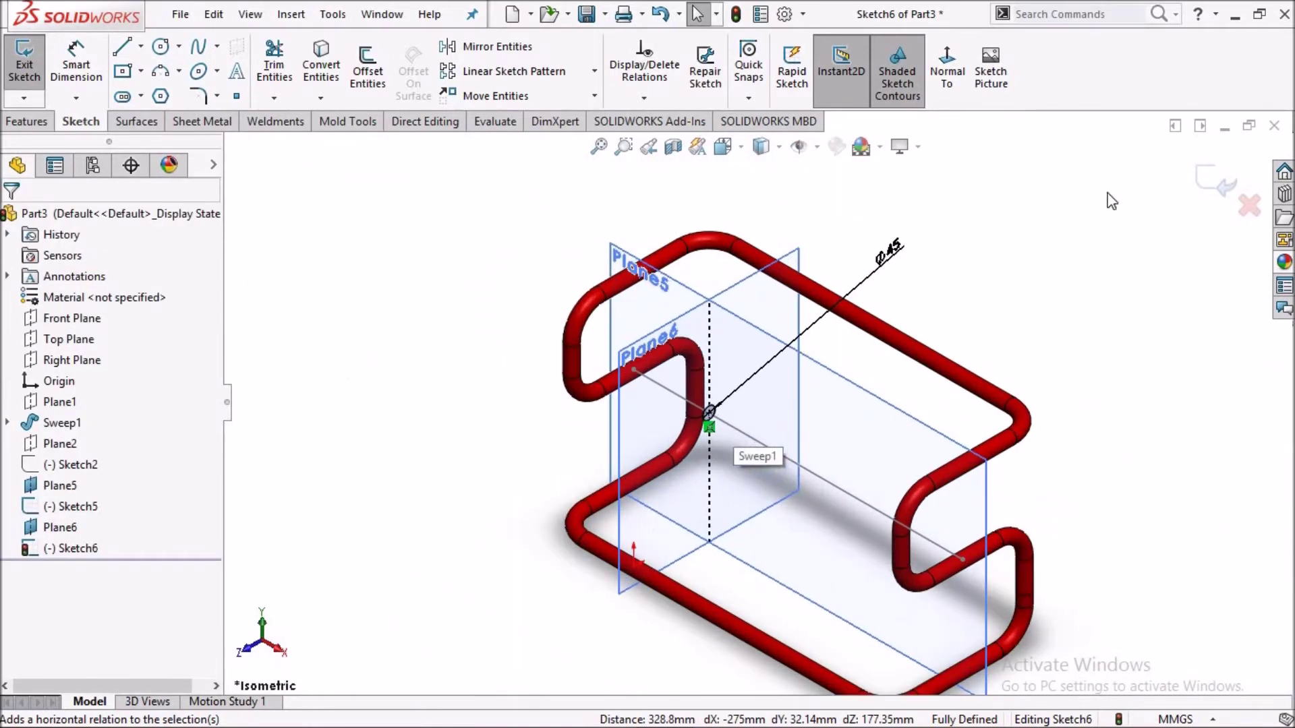
{"action": "left_click", "coordinate": [1214, 180]}
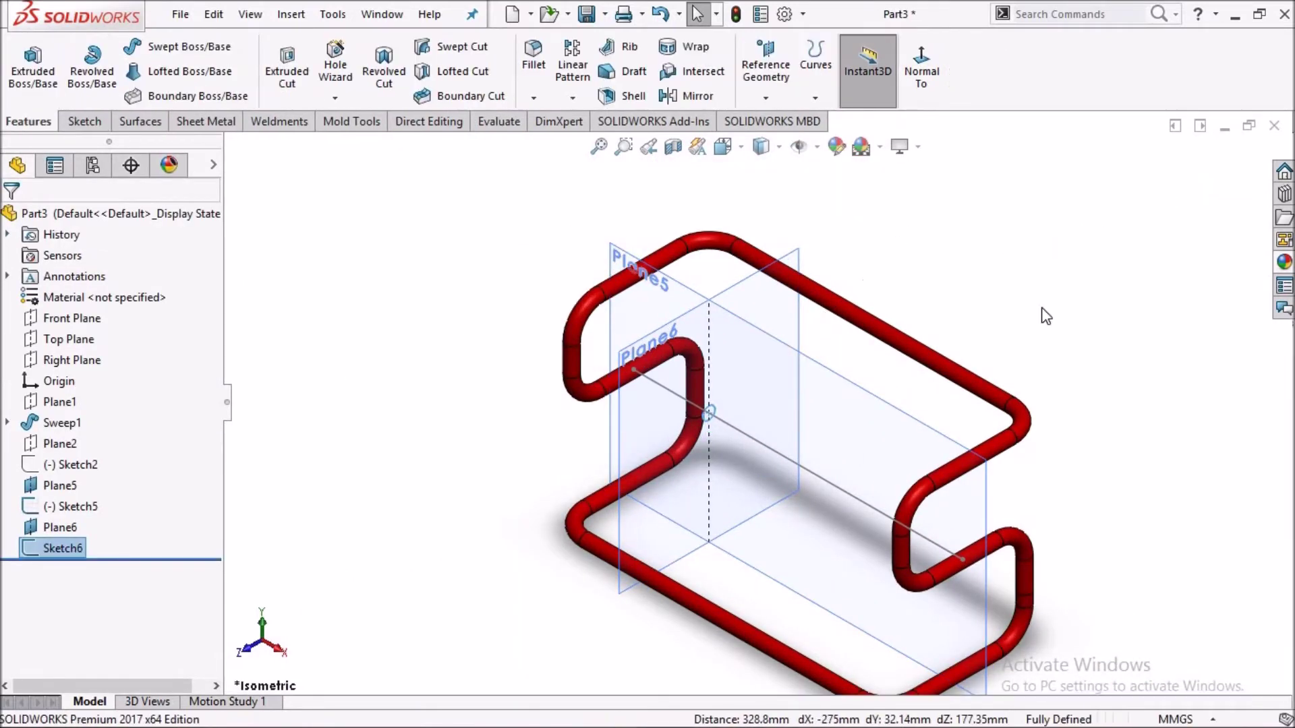
Hide Plane5 and Plane6, then begin a Swept Boss/Base feature.
{"action": "left_click", "coordinate": [763, 357]}
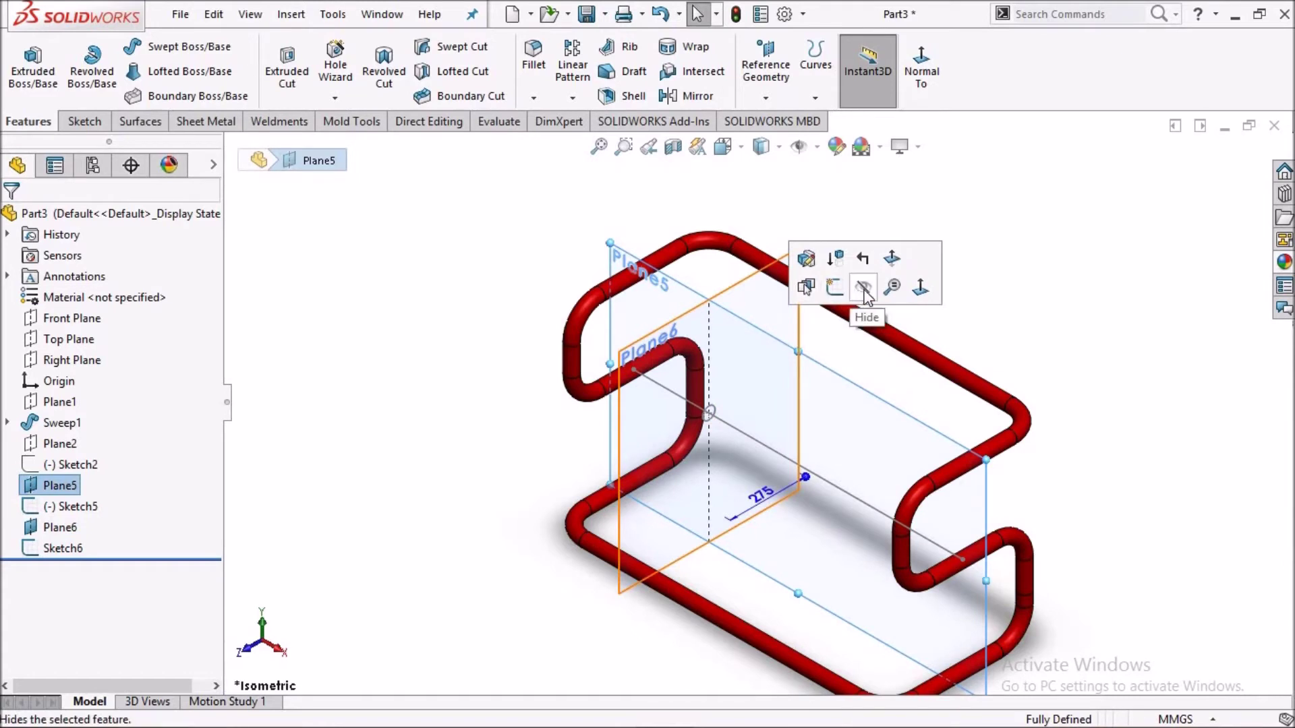
{"action": "left_click", "coordinate": [864, 297]}
{"action": "left_click", "coordinate": [726, 327]}
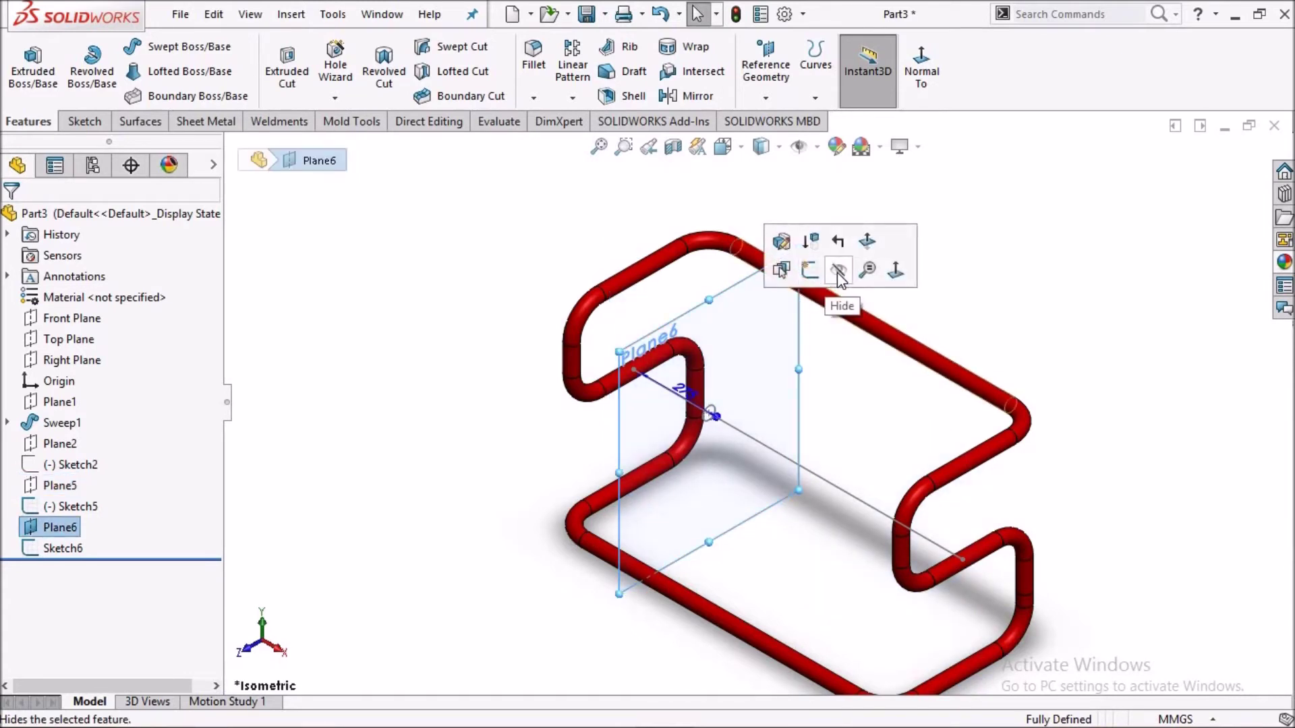
{"action": "left_click", "coordinate": [837, 271]}
{"action": "left_click", "coordinate": [213, 47]}
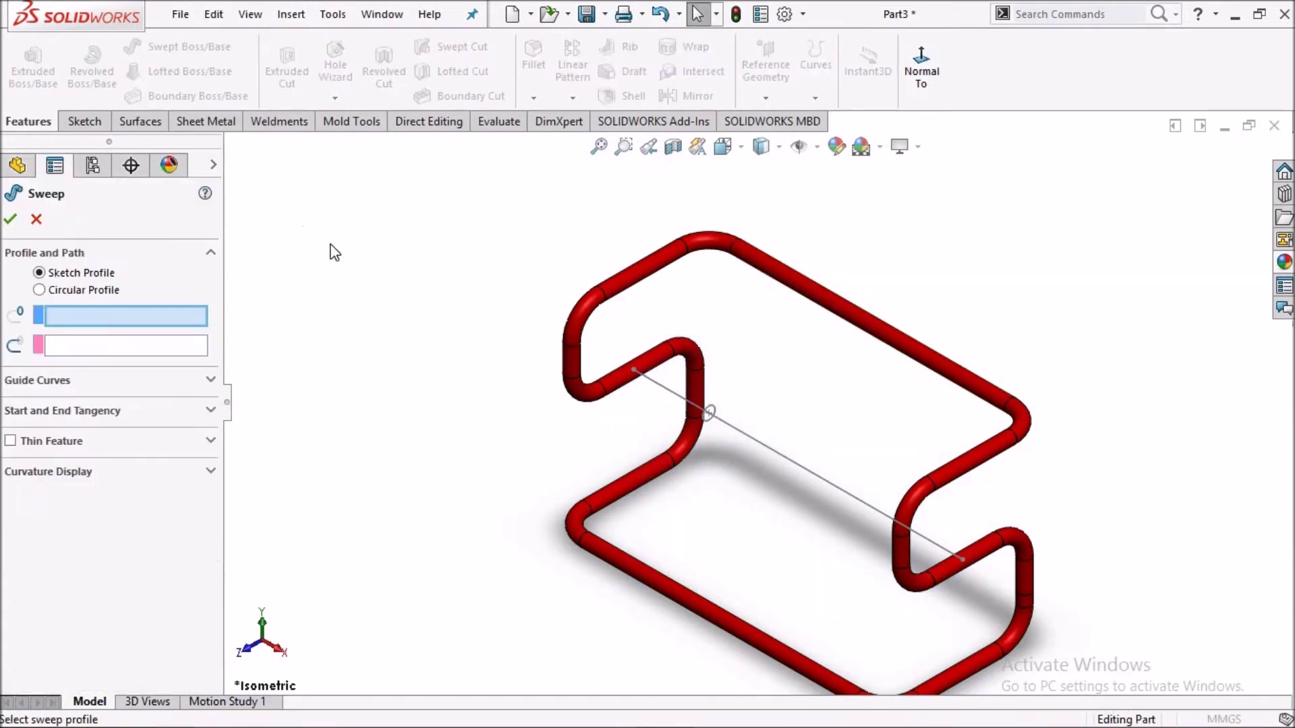
Sweep the Ø45 circle bidirectionally along the 1200 mm line as its path.
{"action": "right_click", "coordinate": [101, 311]}
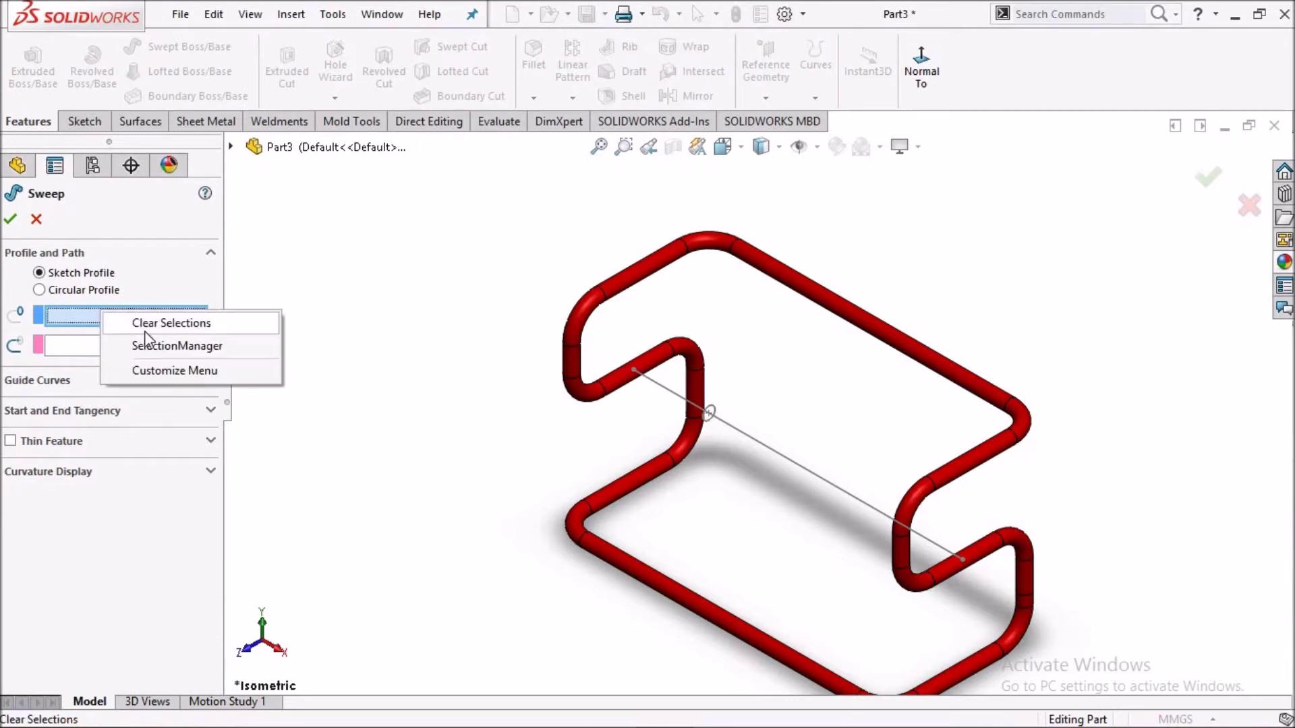
{"action": "left_click", "coordinate": [273, 345]}
{"action": "scroll", "coordinate": [760, 391], "scroll_direction": "down", "scroll_amount": 3}
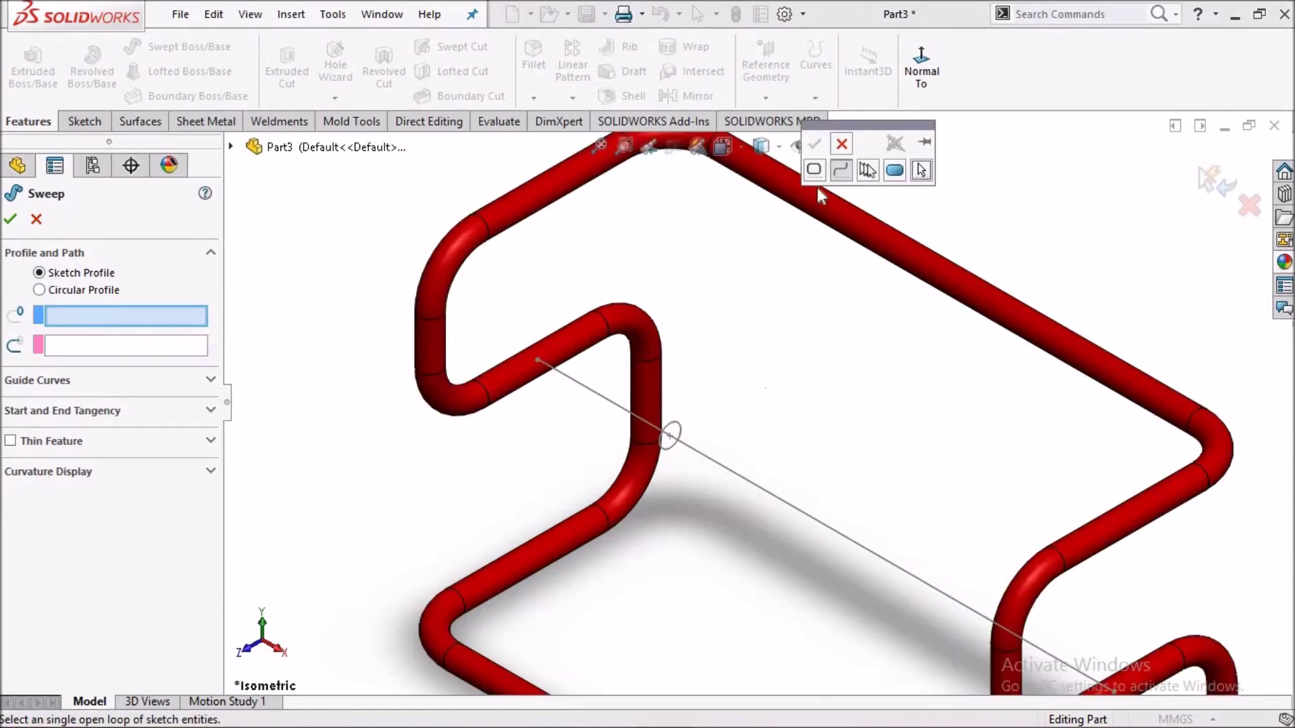
{"action": "left_click", "coordinate": [679, 426]}
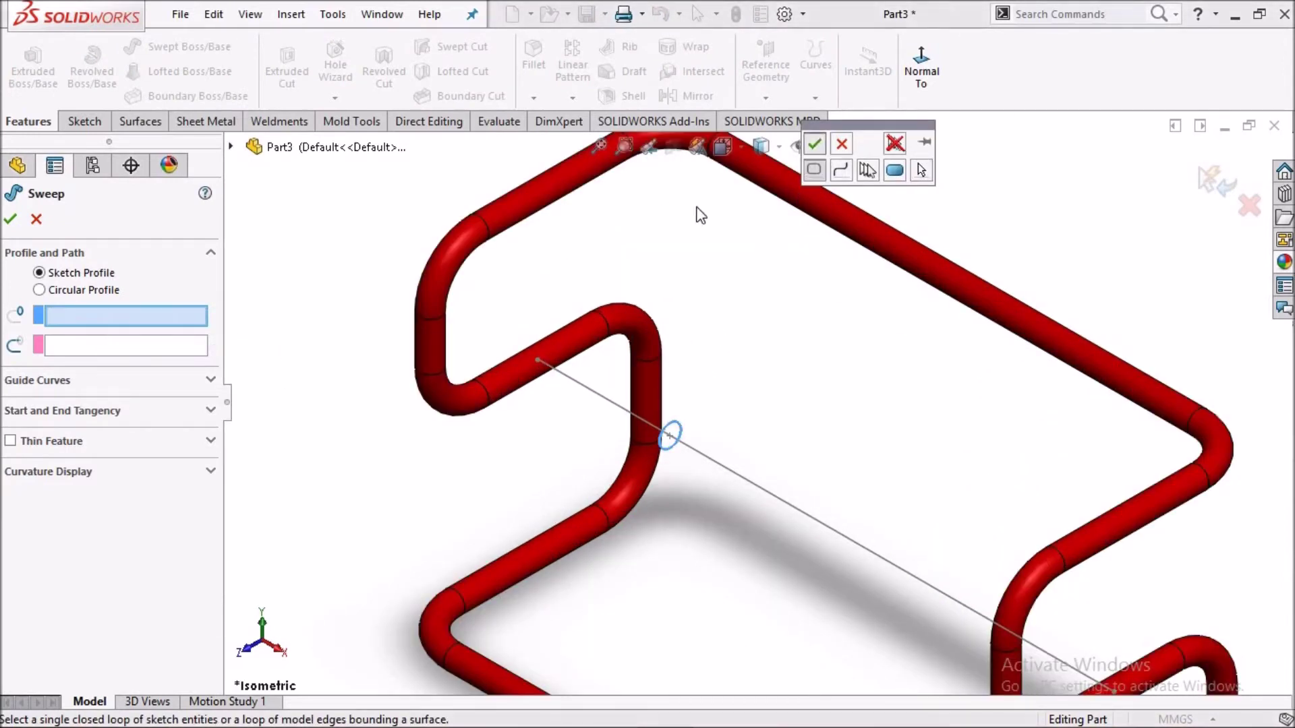
{"action": "left_click", "coordinate": [815, 144]}
{"action": "scroll", "coordinate": [909, 369], "scroll_direction": "up", "scroll_amount": 2}
{"action": "right_click", "coordinate": [169, 346]}
{"action": "left_click", "coordinate": [246, 383]}
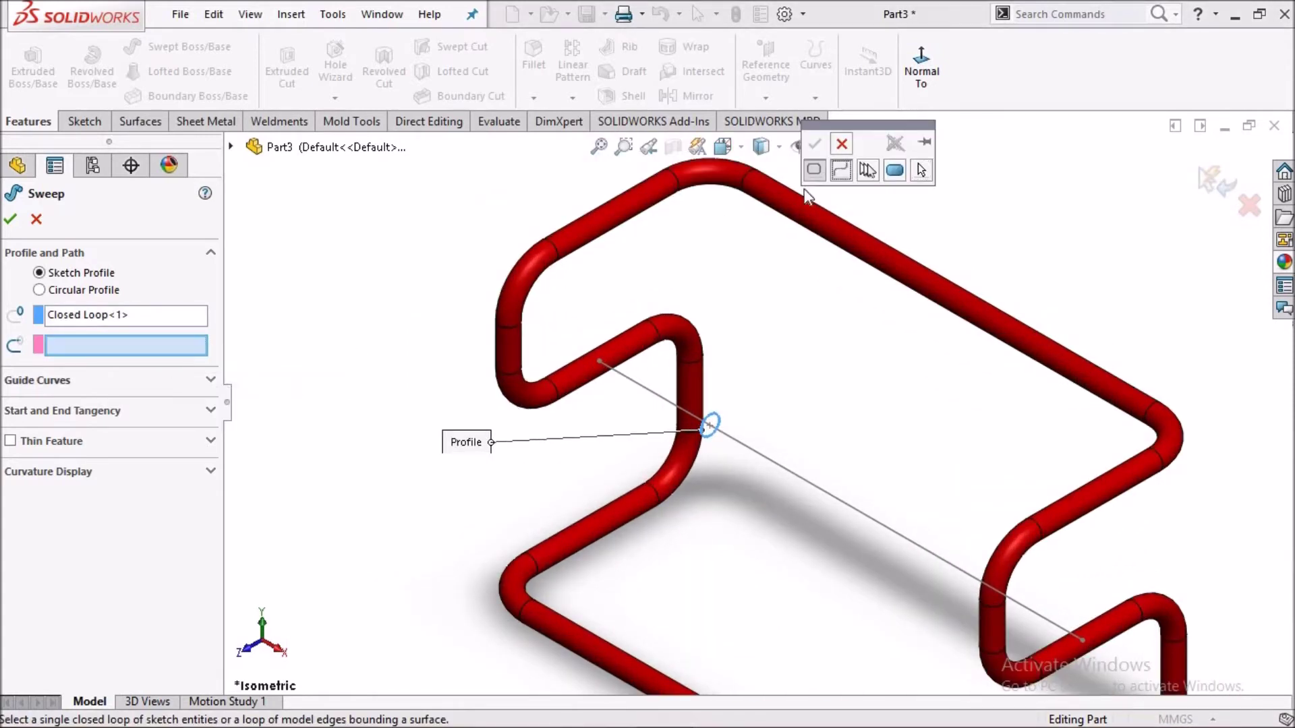
{"action": "left_click", "coordinate": [674, 406]}
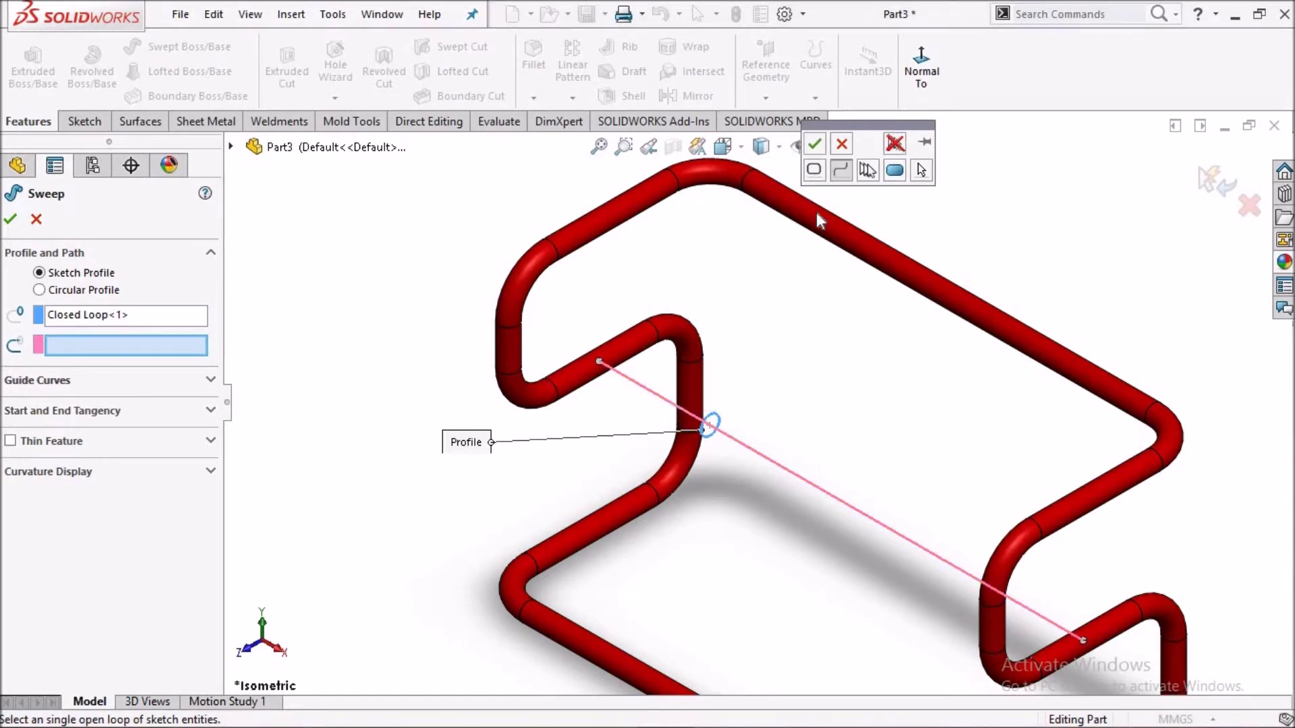
{"action": "left_click", "coordinate": [816, 145]}
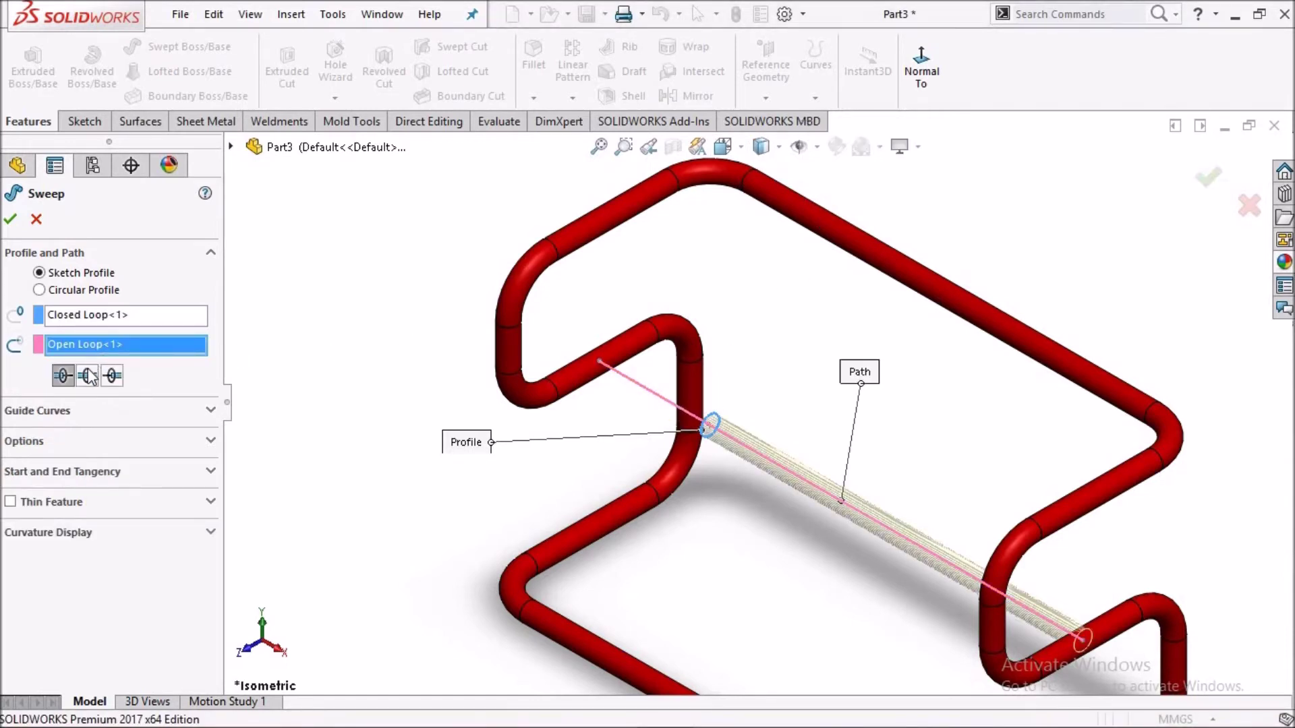
{"action": "left_click", "coordinate": [88, 376]}
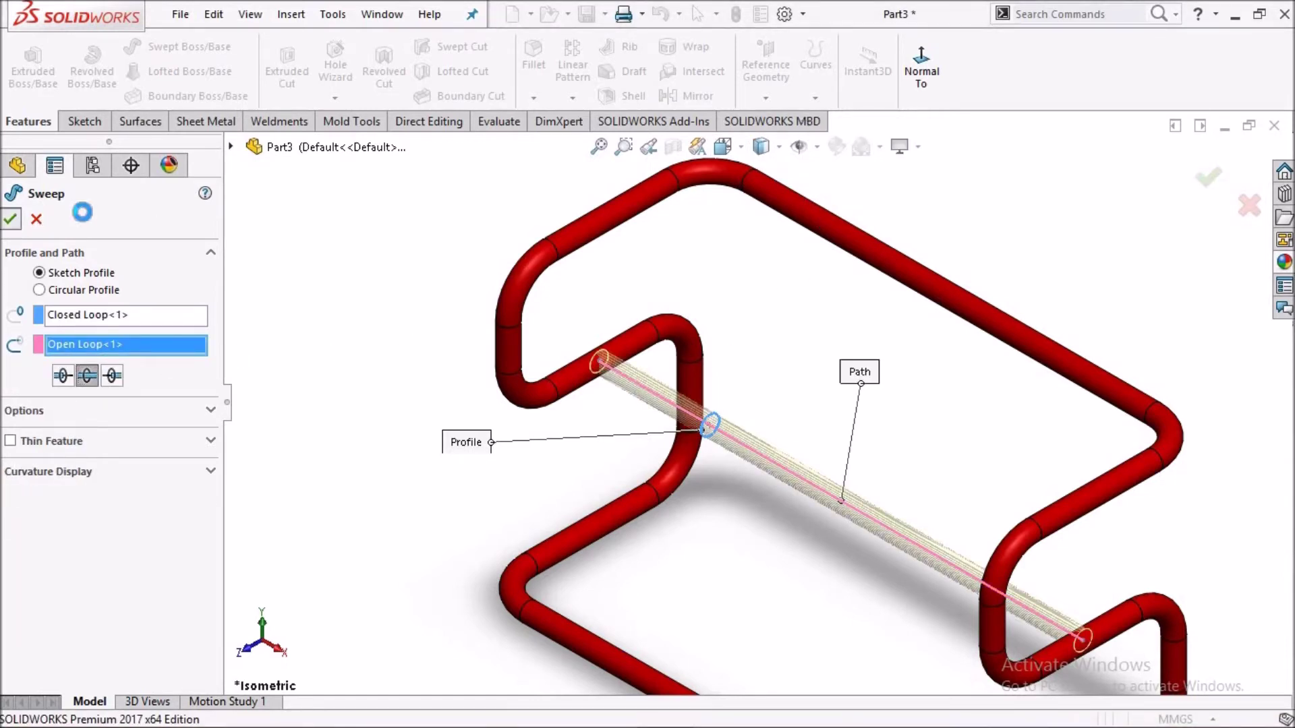
Show the 300 by 1200 mm Sketch2 rectangle and return to isometric view.
{"action": "key", "text": "f"}
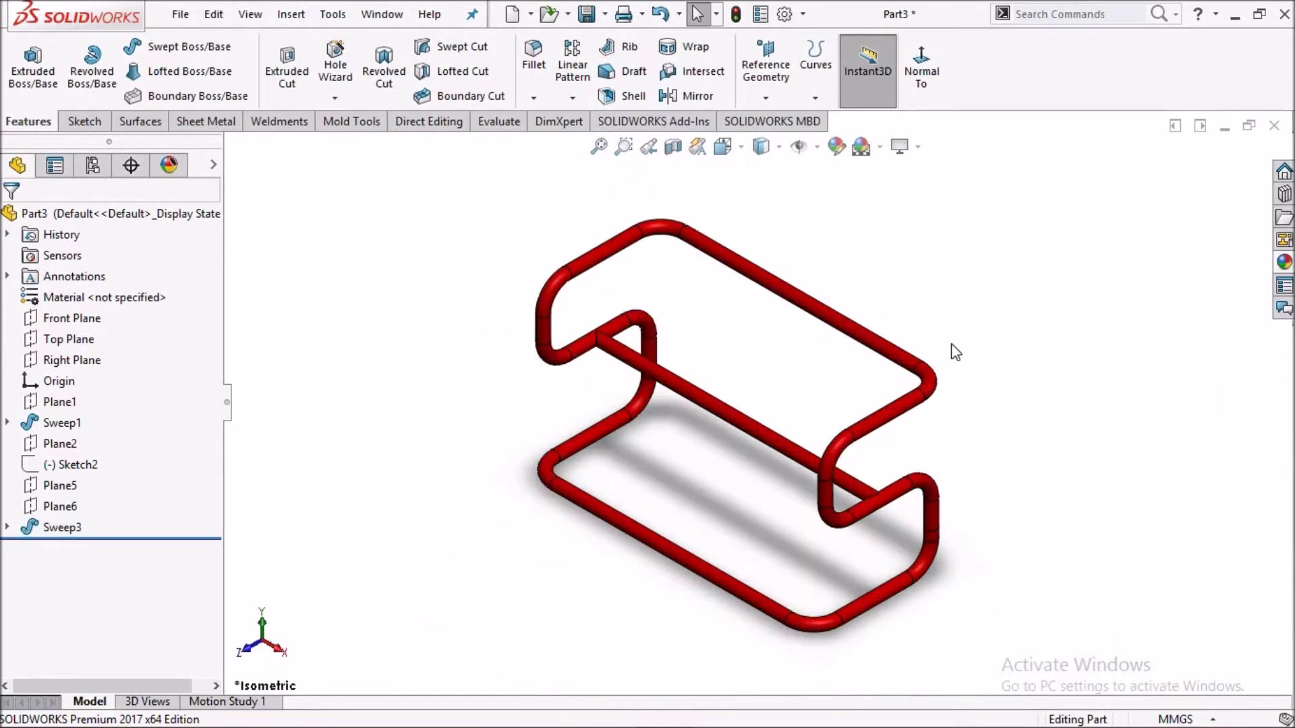
{"action": "key", "text": "space"}
{"action": "key", "text": "ctrl+7"}
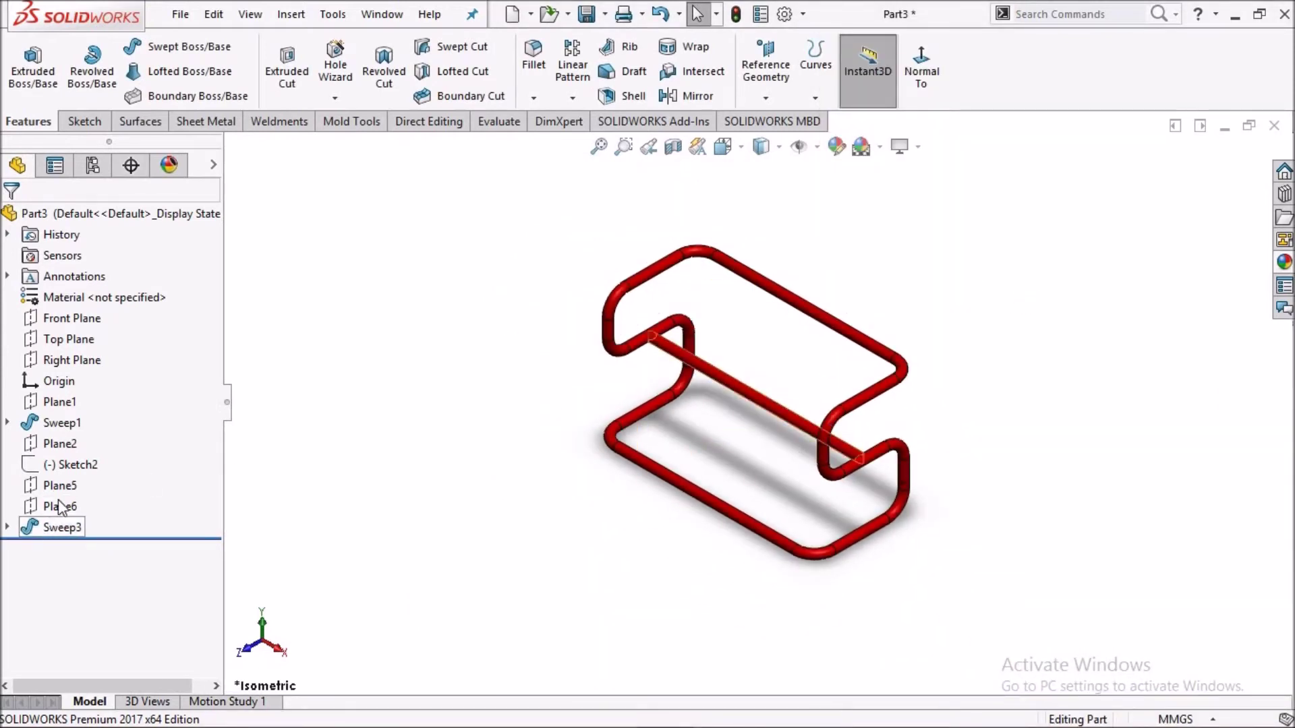
{"action": "left_click", "coordinate": [73, 465]}
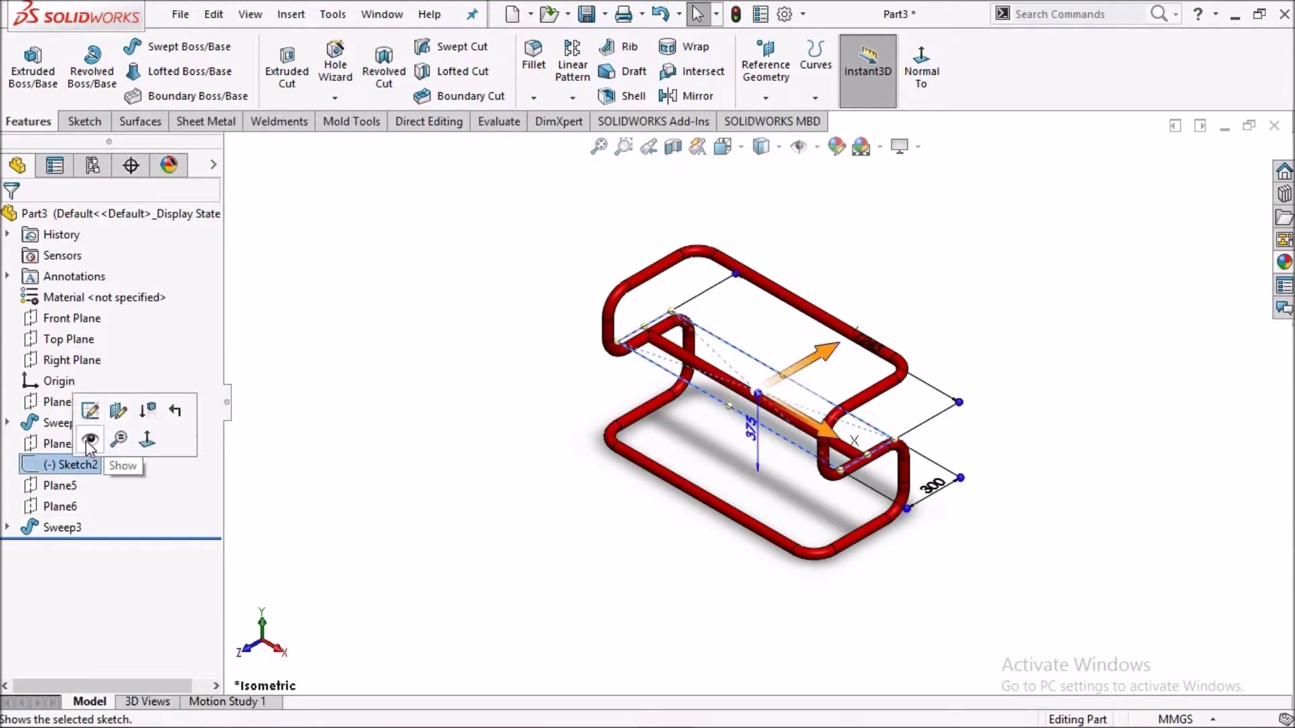
{"action": "left_click", "coordinate": [650, 492]}
{"action": "mouse_move", "coordinate": [650, 492]}
{"action": "middle_mouse_down"}
{"action": "mouse_move", "coordinate": [578, 348]}
{"action": "mouse_move", "coordinate": [682, 408]}
{"action": "mouse_move", "coordinate": [663, 485]}
{"action": "mouse_move", "coordinate": [654, 457]}
{"action": "mouse_move", "coordinate": [755, 435]}
{"action": "middle_mouse_up"}
{"action": "scroll", "coordinate": [755, 435], "scroll_direction": "down", "scroll_amount": 3}
{"action": "key", "text": "space"}
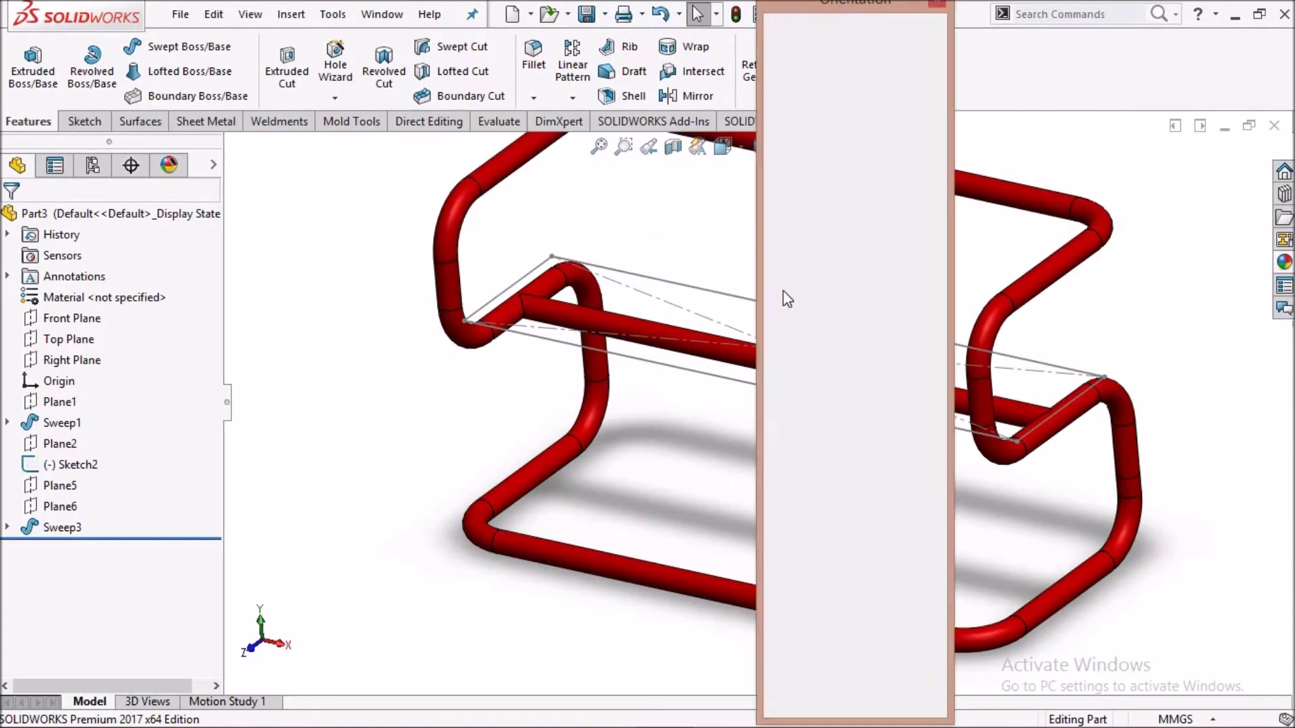
{"action": "left_click", "coordinate": [853, 87]}
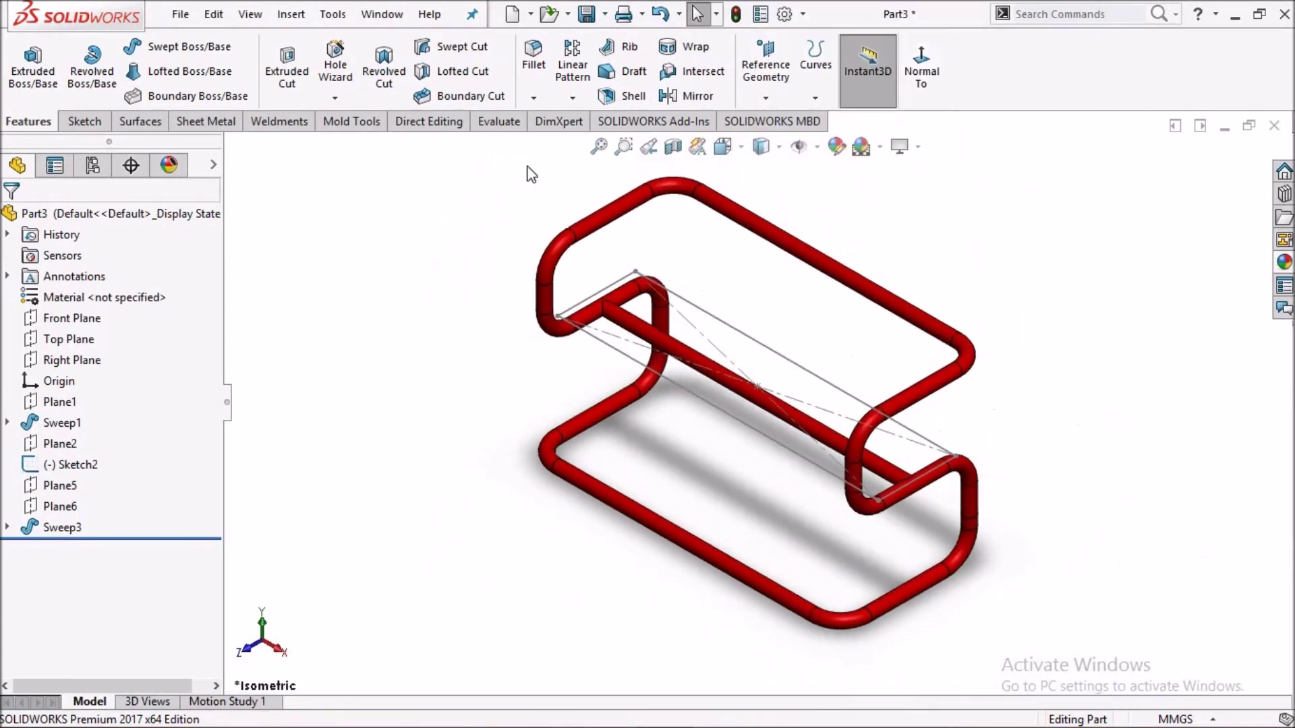
Save the part as 'bench frame' and close the document.
{"action": "key", "text": "ctrl+s"}
{"action": "type", "text": "bench frame"}
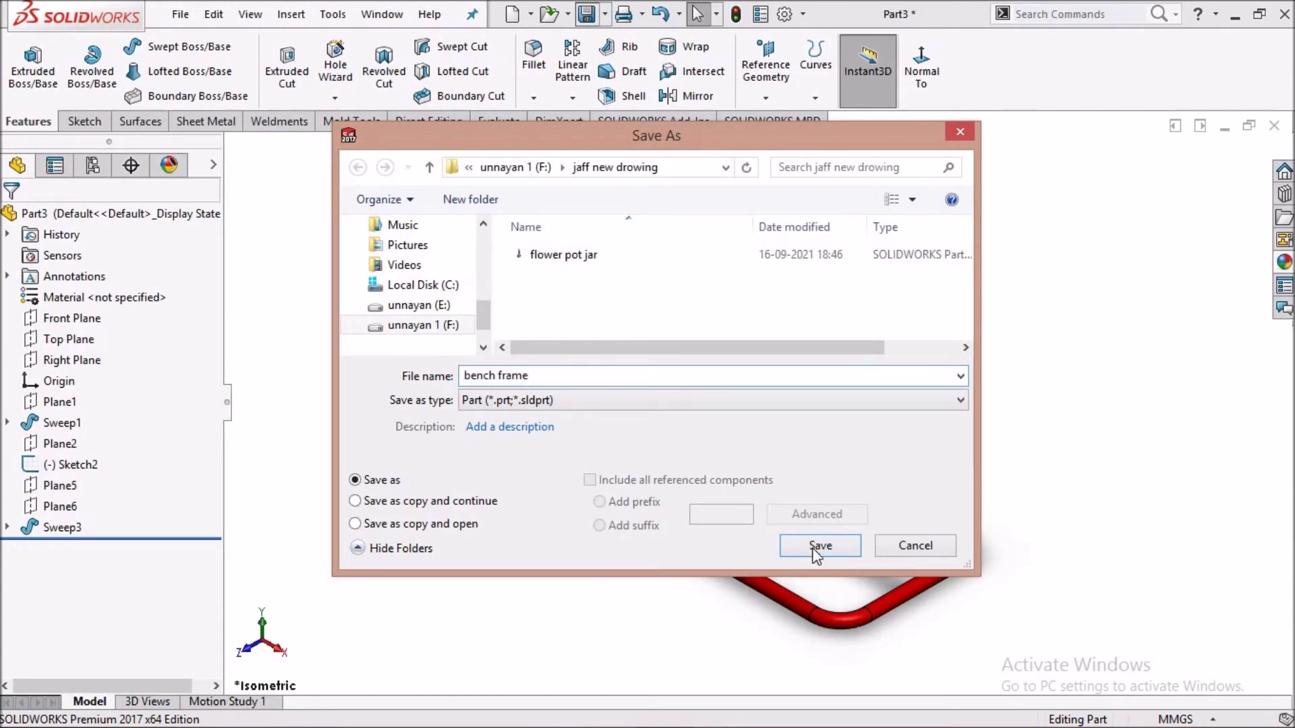
{"action": "key", "text": "Return"}
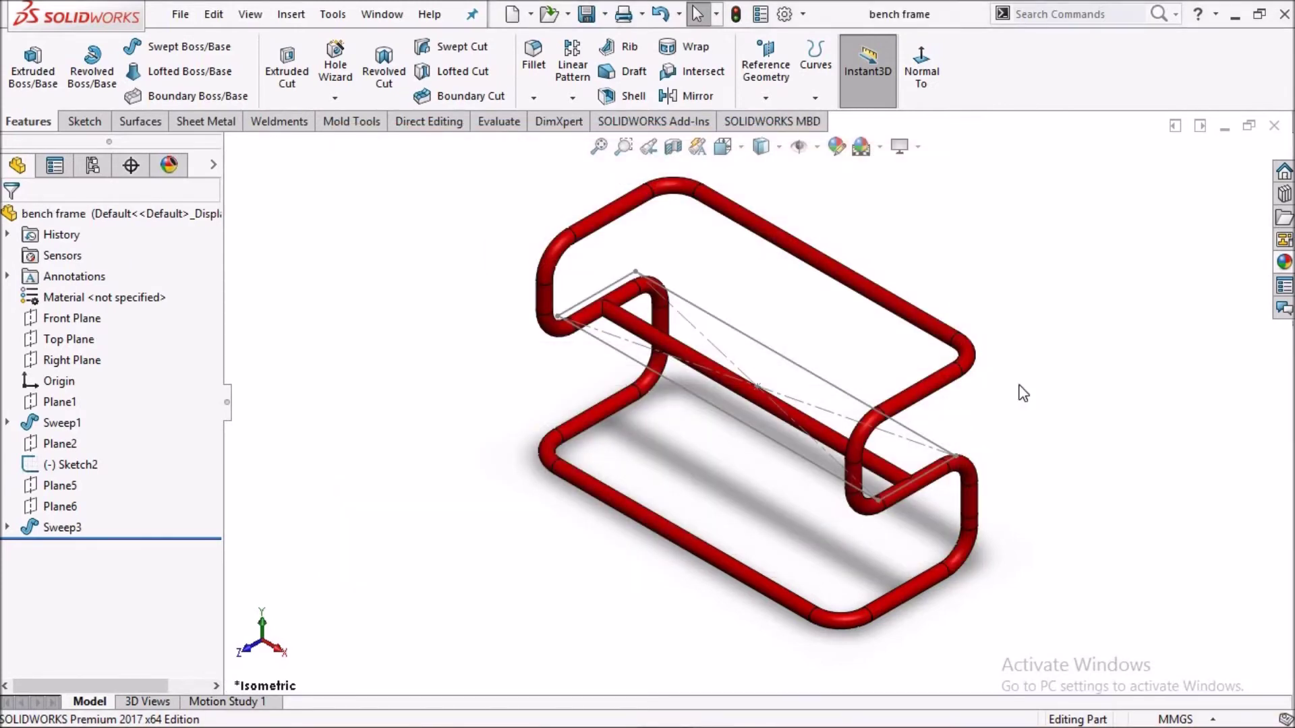
{"action": "scroll", "coordinate": [921, 371], "scroll_direction": "down", "scroll_amount": 2}
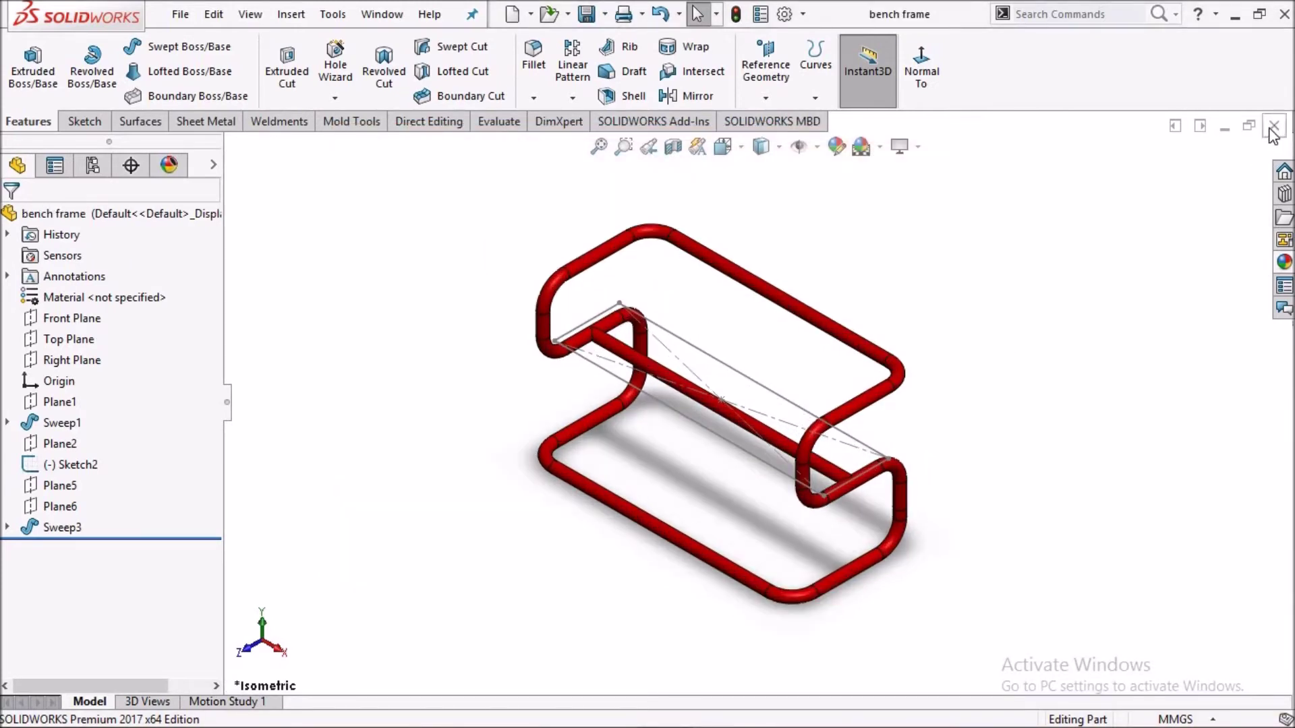
{"action": "left_click", "coordinate": [1272, 127]}
{"action": "left_click", "coordinate": [396, 14]}
Create a new blank part with a plain white background and sketch on Top Plane.
{"action": "left_click", "coordinate": [412, 38]}
{"action": "left_click", "coordinate": [708, 533]}
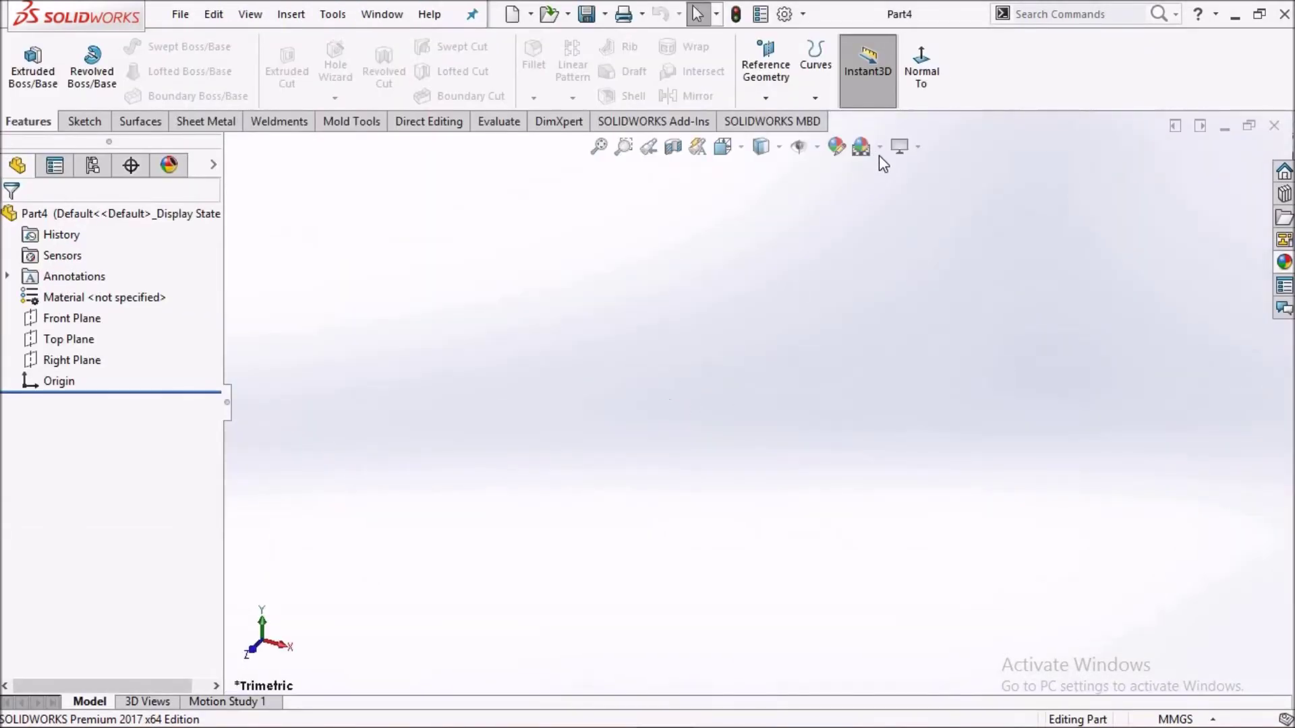
{"action": "left_click", "coordinate": [879, 146]}
{"action": "left_click", "coordinate": [870, 191]}
{"action": "left_click", "coordinate": [76, 344]}
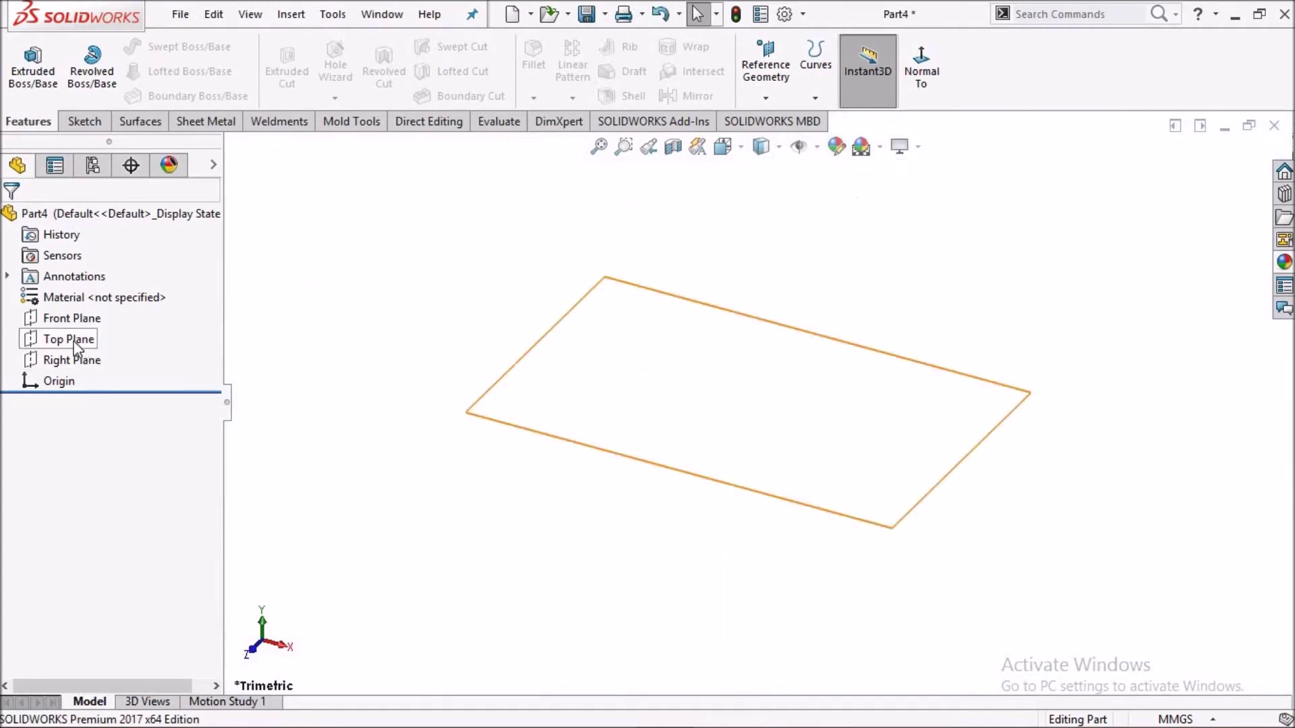
{"action": "left_click", "coordinate": [184, 317]}
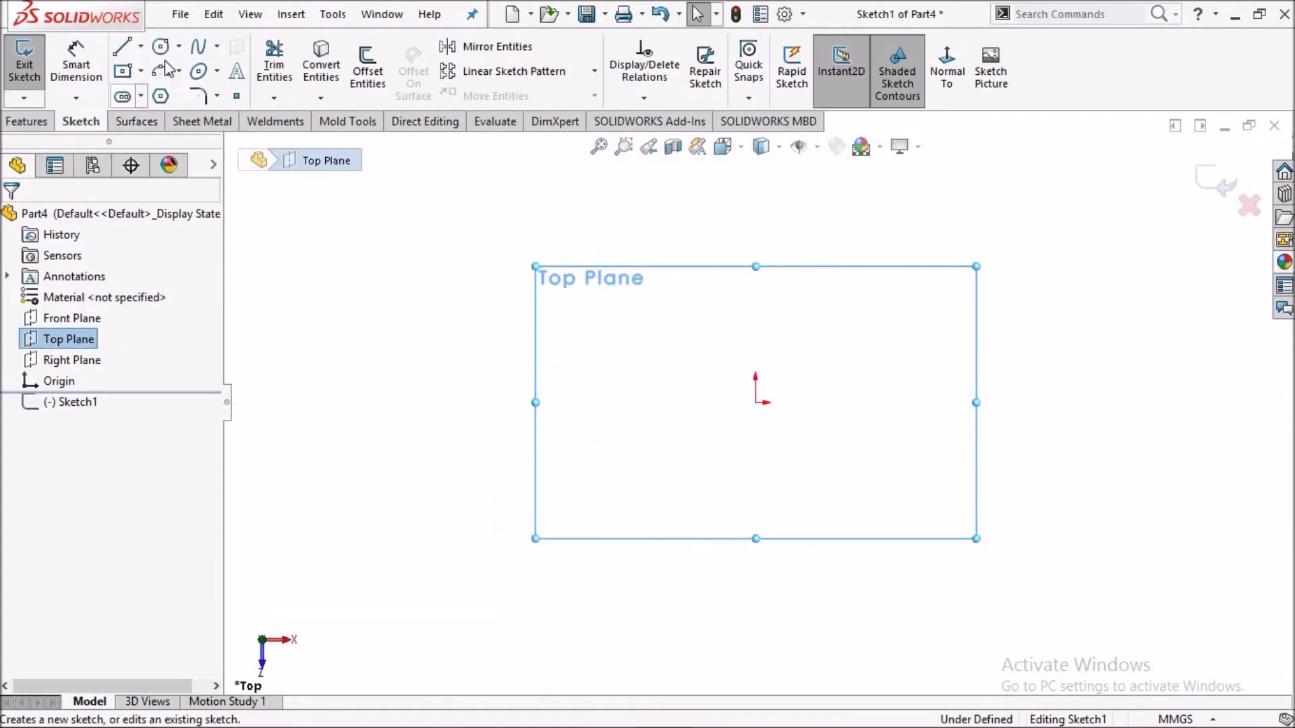
Draw a centre-point rectangle at the origin and dimension its length to 1245 mm.
{"action": "left_click", "coordinate": [140, 71]}
{"action": "left_click", "coordinate": [172, 115]}
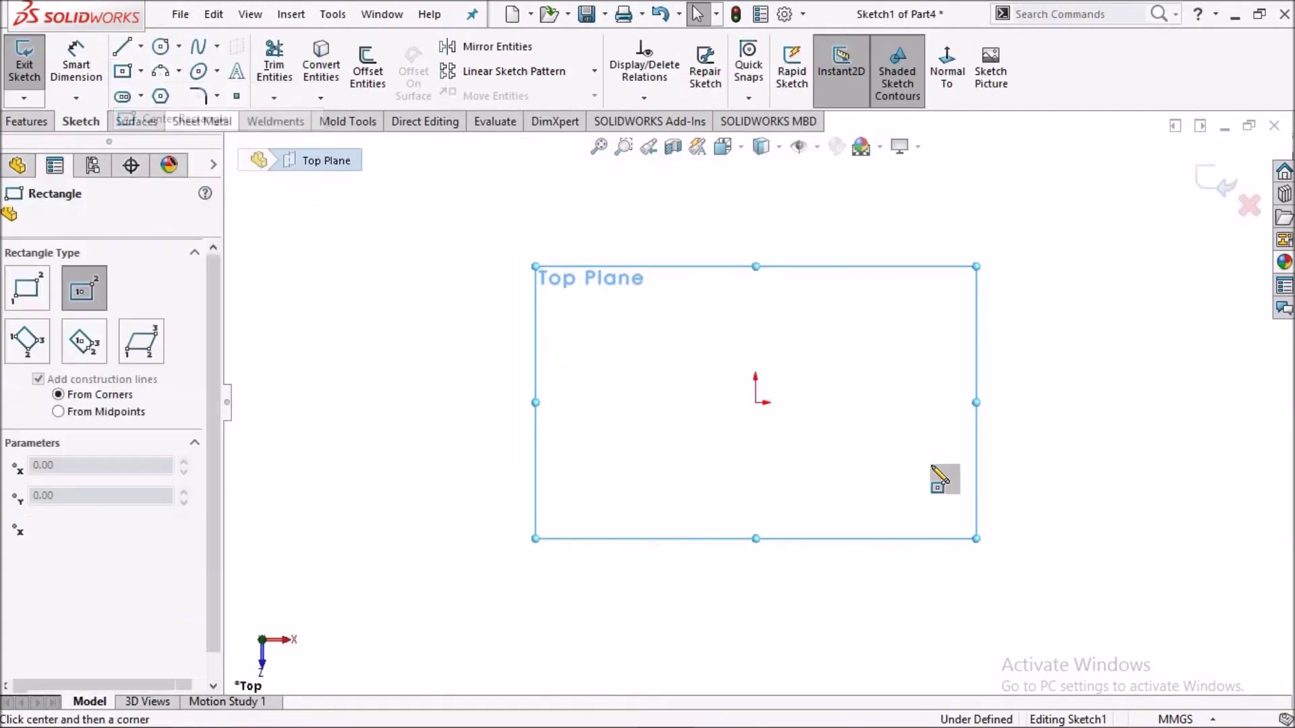
{"action": "left_click", "coordinate": [755, 403]}
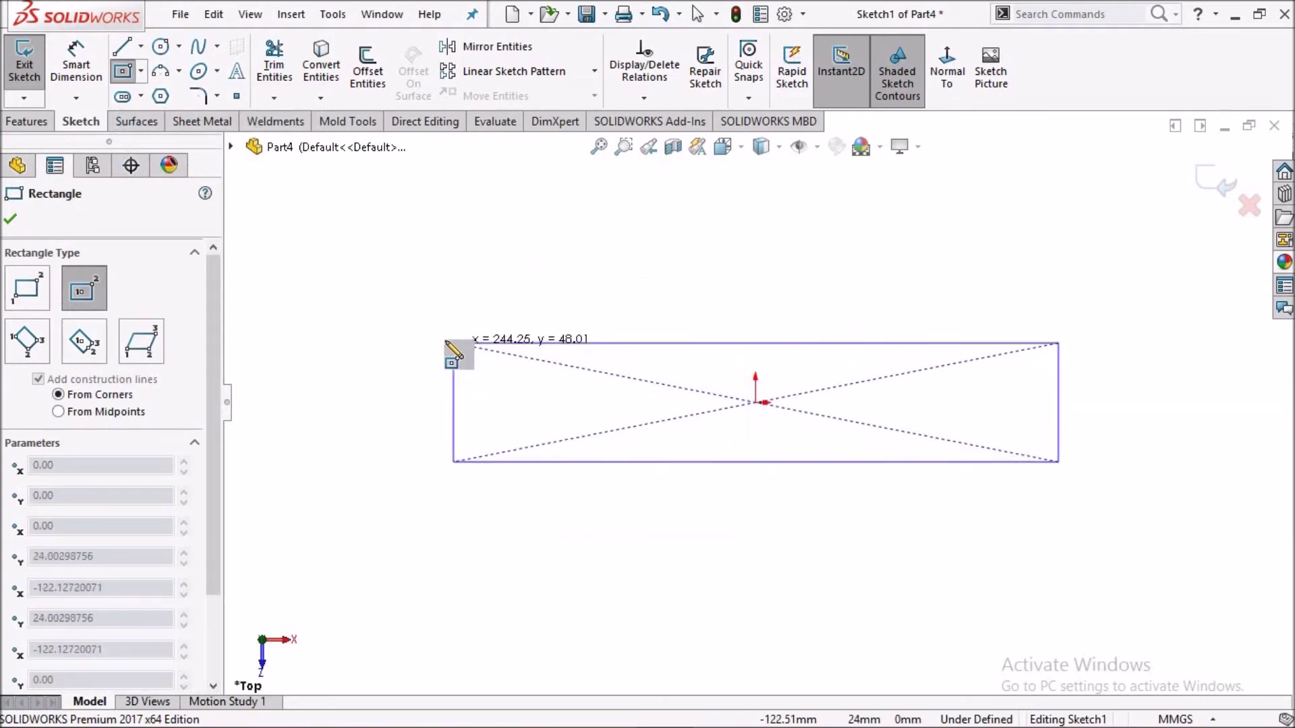
{"action": "left_click", "coordinate": [443, 340]}
{"action": "right_click", "coordinate": [433, 268]}
{"action": "left_click", "coordinate": [511, 286]}
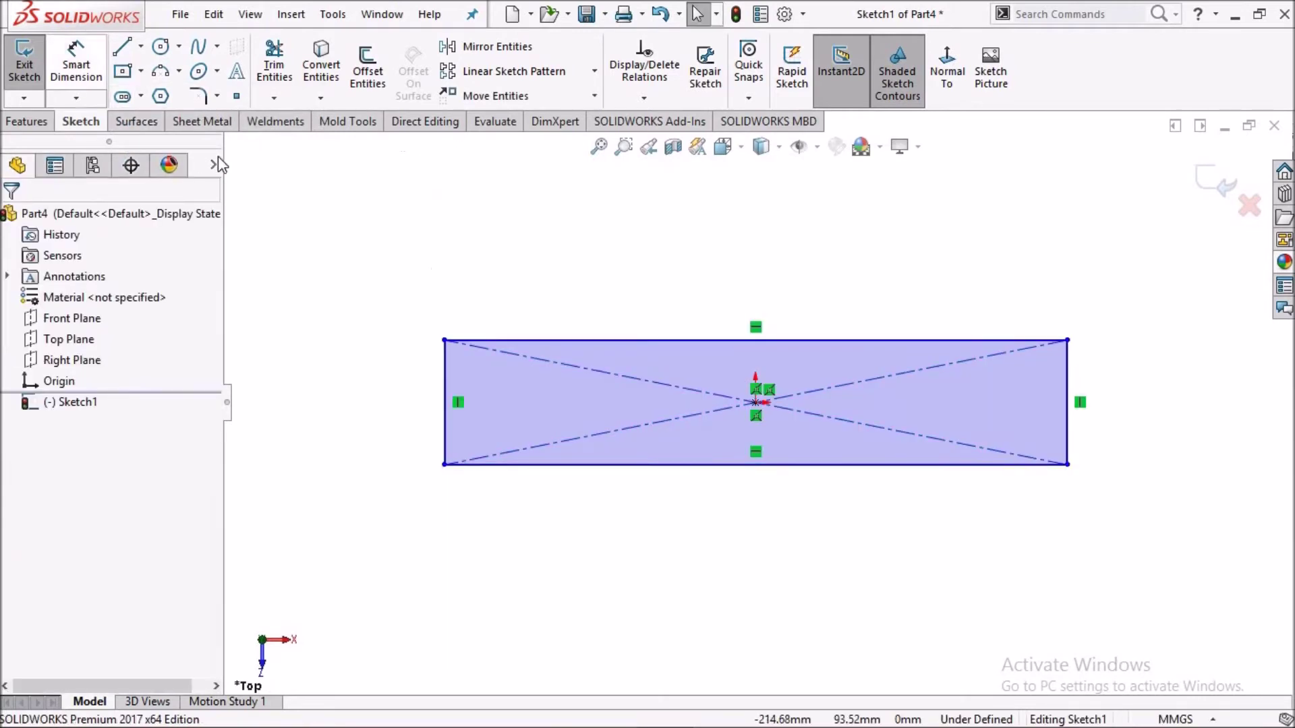
{"action": "left_click", "coordinate": [678, 339]}
{"action": "left_click", "coordinate": [677, 265]}
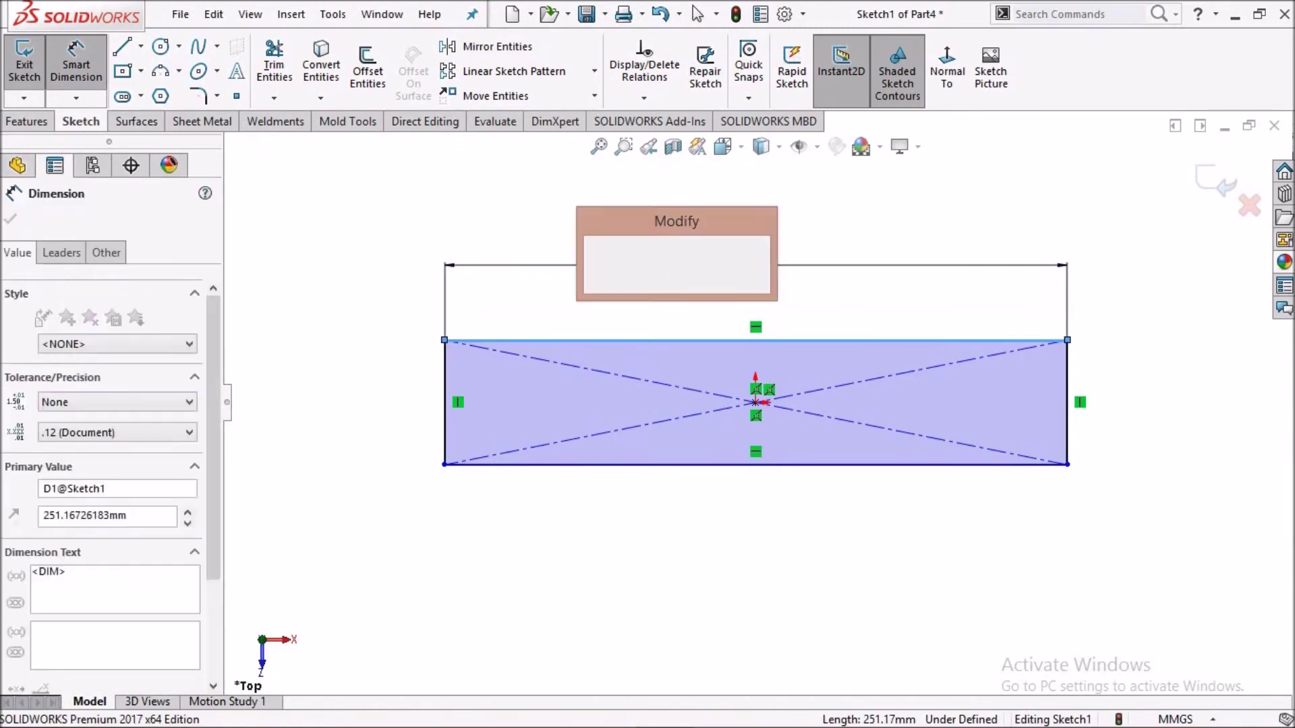
{"action": "type", "text": "1245"}
{"action": "key", "text": "Return"}
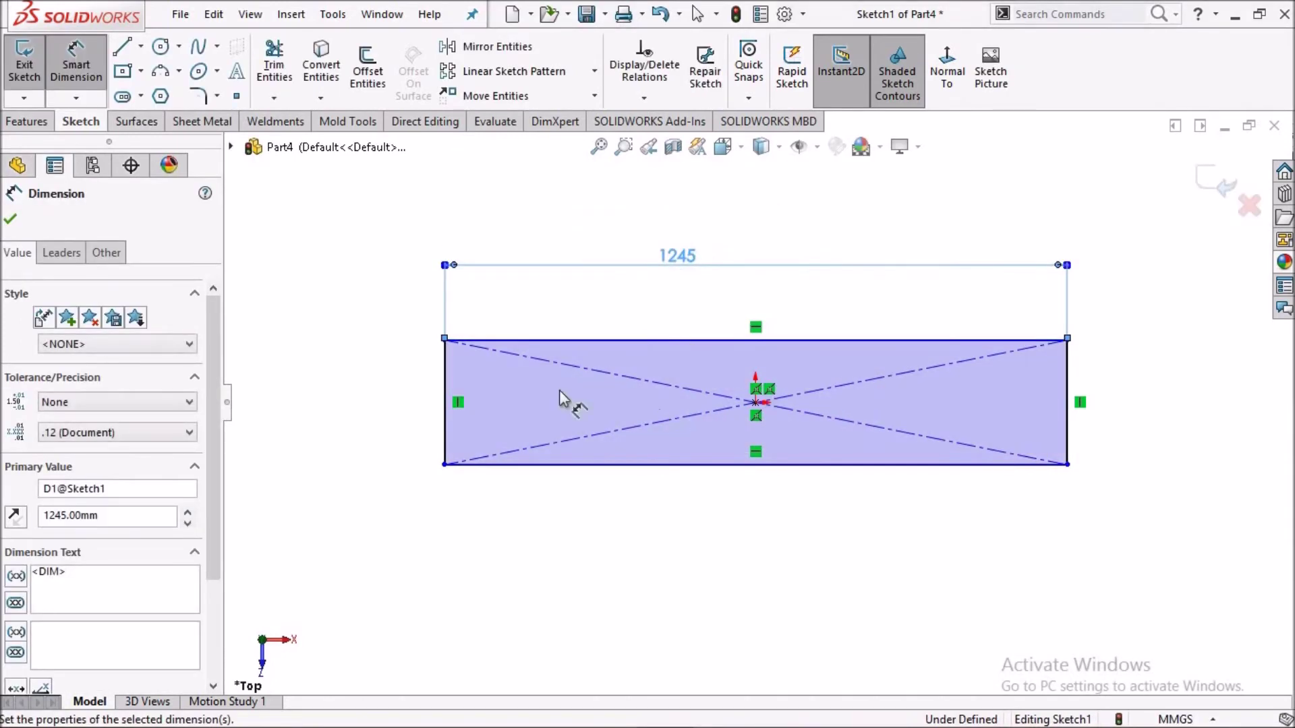
Dimension the rectangle's width to 300 mm, correcting an initial 30 mm entry.
{"action": "left_click", "coordinate": [444, 374]}
{"action": "left_click", "coordinate": [387, 386]}
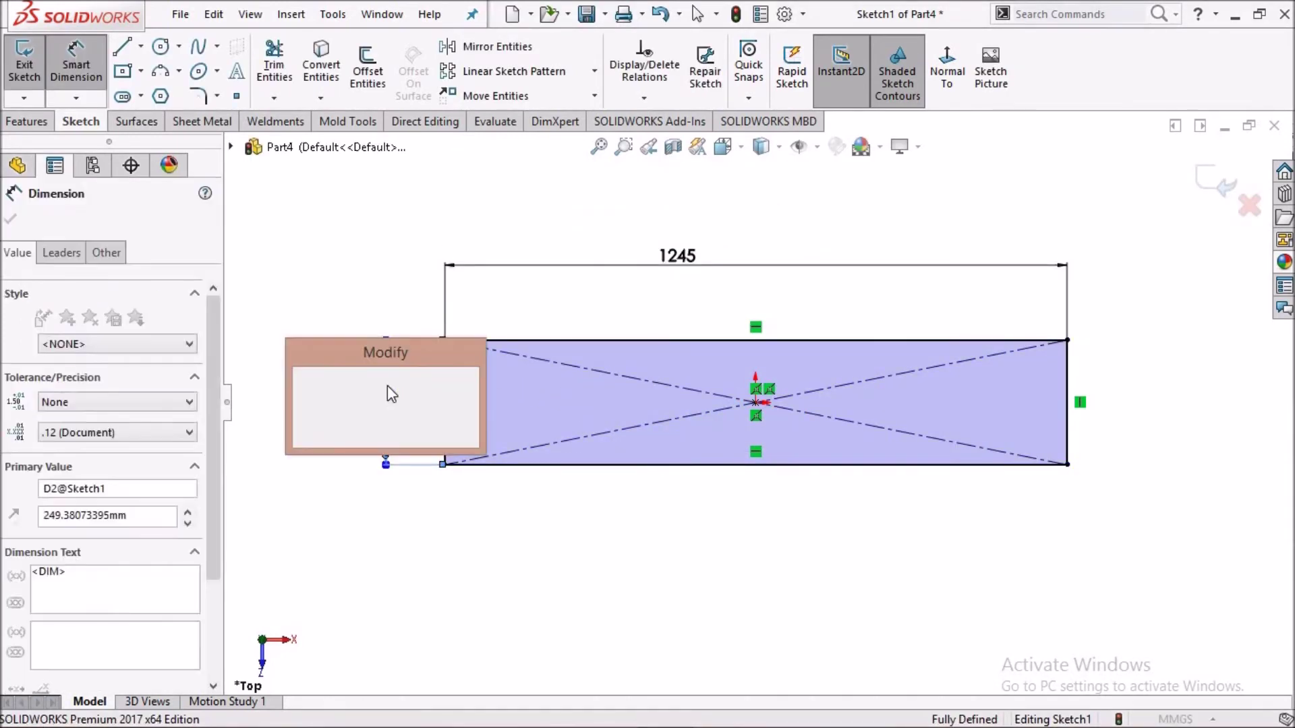
{"action": "type", "text": "30"}
{"action": "key", "text": "Return"}
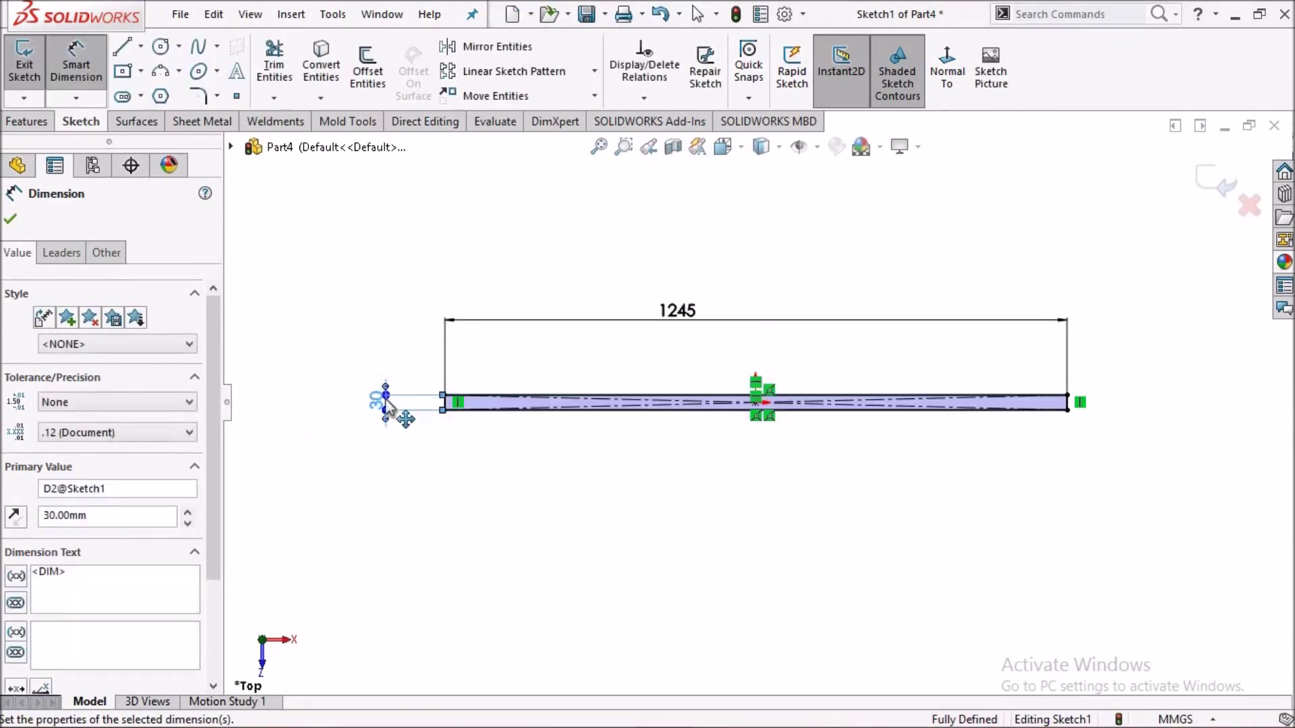
{"action": "double_click", "coordinate": [380, 404]}
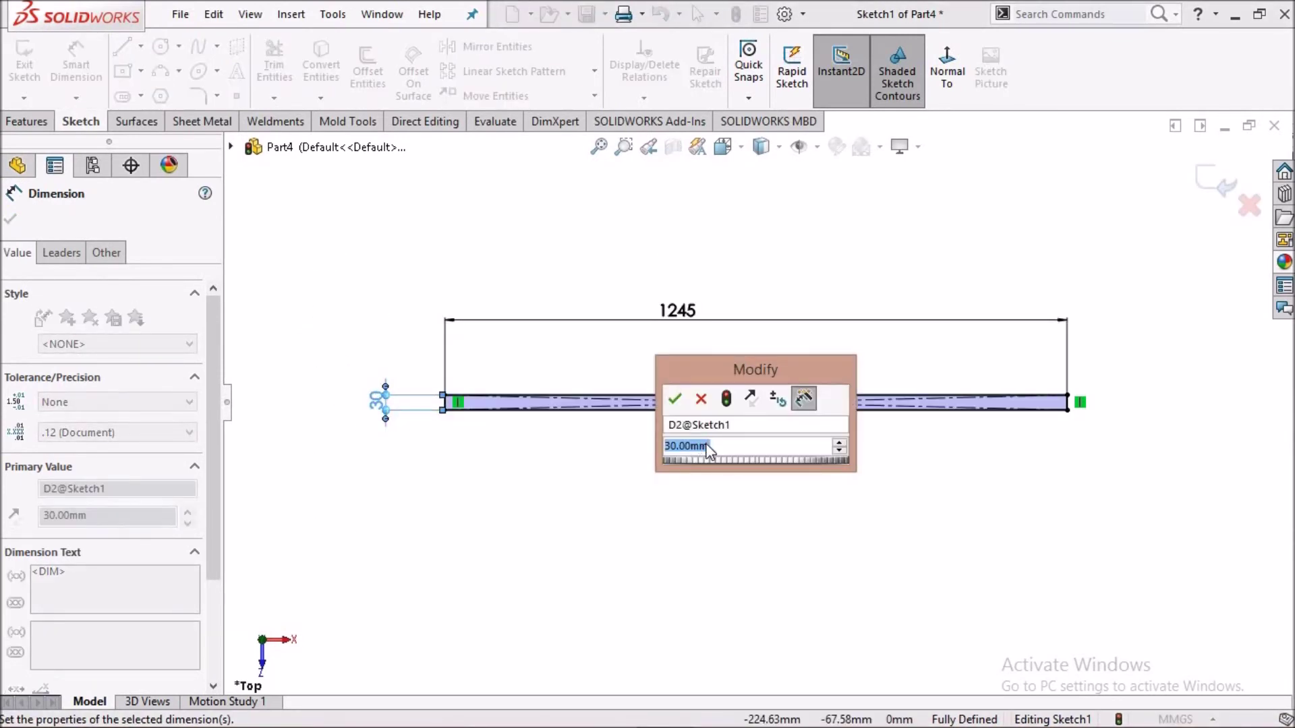
{"action": "type", "text": "30"}
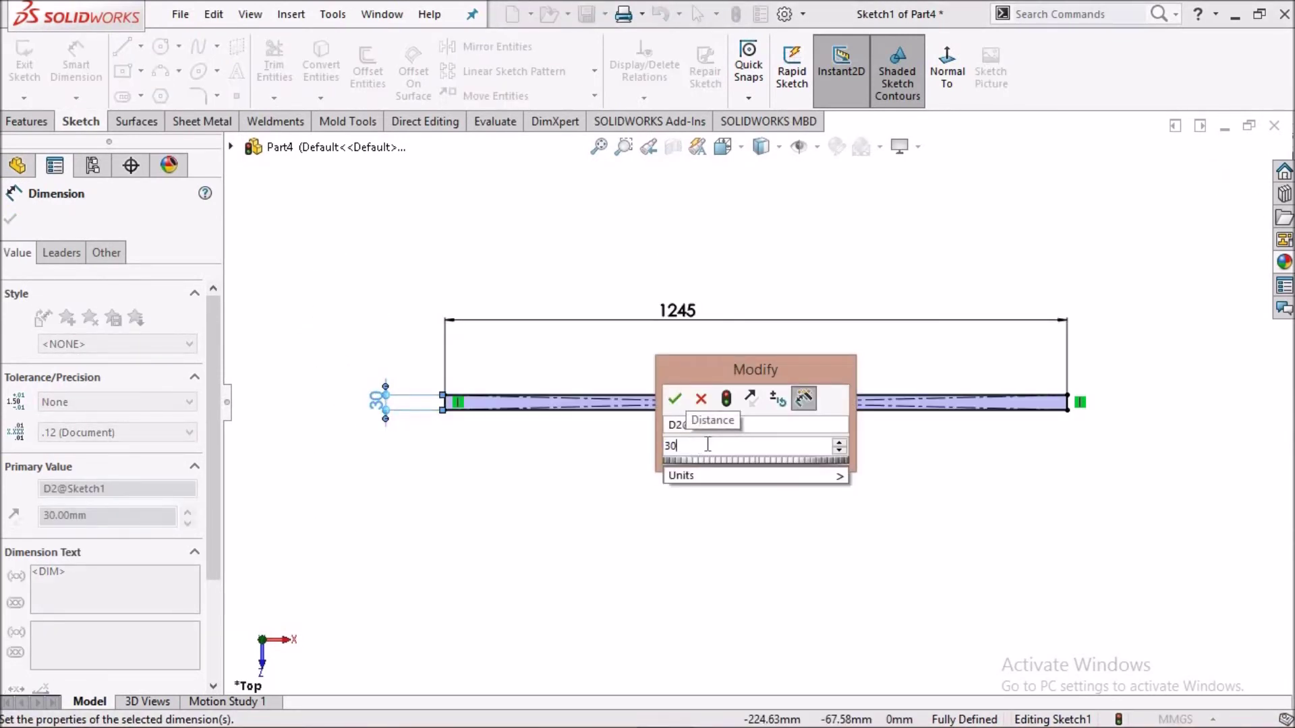
{"action": "type", "text": "0"}
{"action": "key", "text": "Return"}
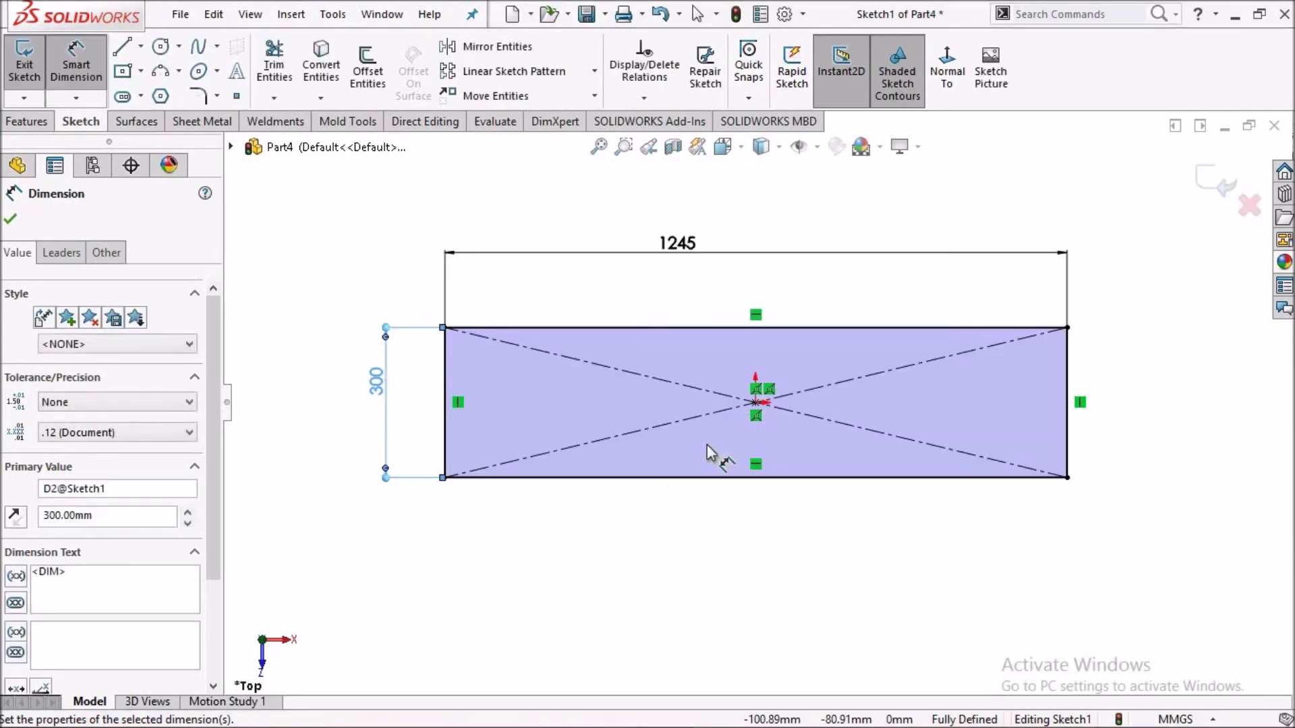
{"action": "left_click", "coordinate": [16, 226]}
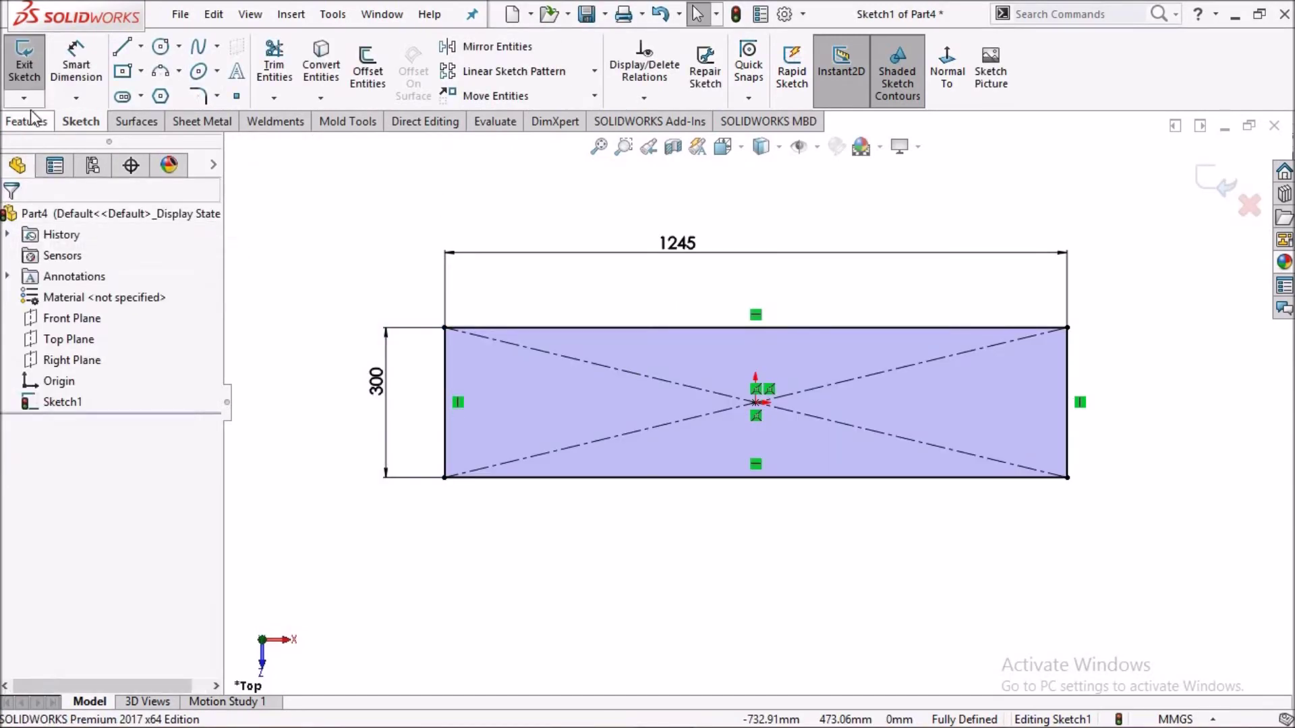
Extrude the rectangle 25 mm into a solid plank.
{"action": "left_click", "coordinate": [27, 121]}
{"action": "left_click", "coordinate": [32, 67]}
{"action": "type", "text": "25"}
{"action": "key", "text": "Return"}
{"action": "right_click", "coordinate": [501, 285]}
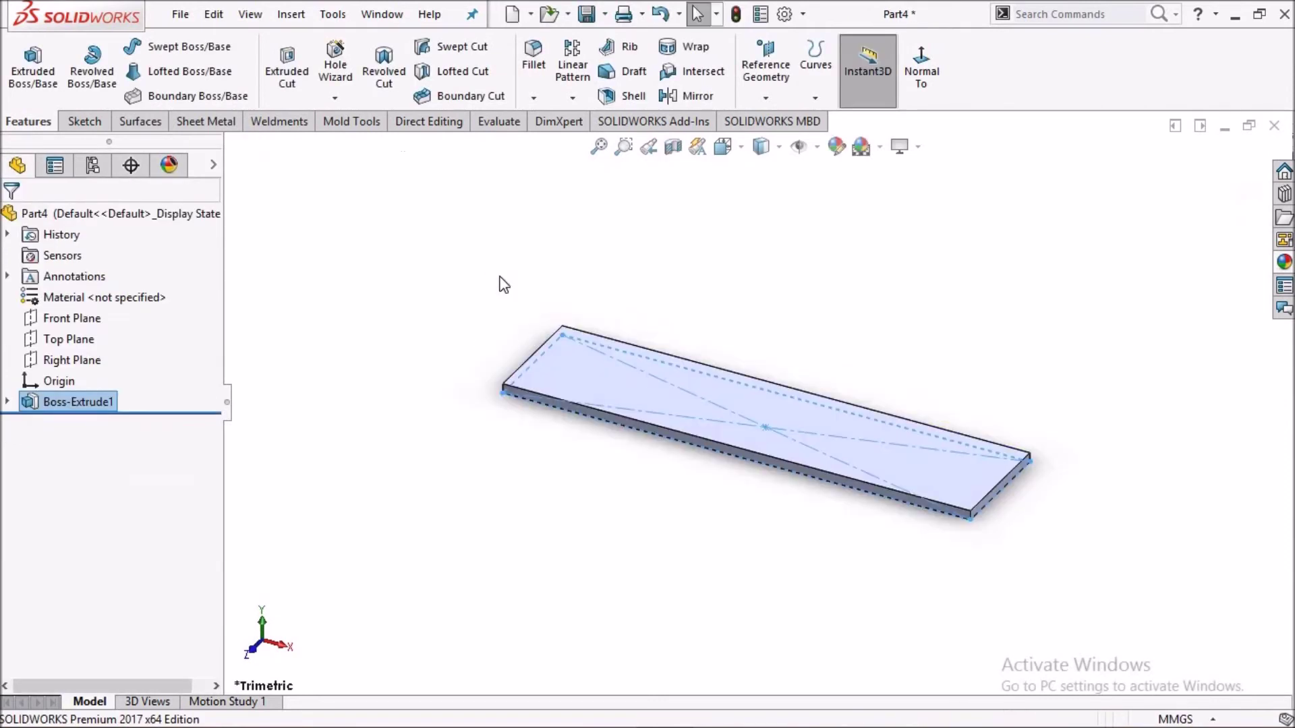
Start a Fillet on the plank and clear an accidental all-edges selection.
{"action": "left_click", "coordinate": [861, 290]}
{"action": "scroll", "coordinate": [696, 364], "scroll_direction": "down", "scroll_amount": 2}
{"action": "scroll", "coordinate": [592, 263], "scroll_direction": "up", "scroll_amount": 2}
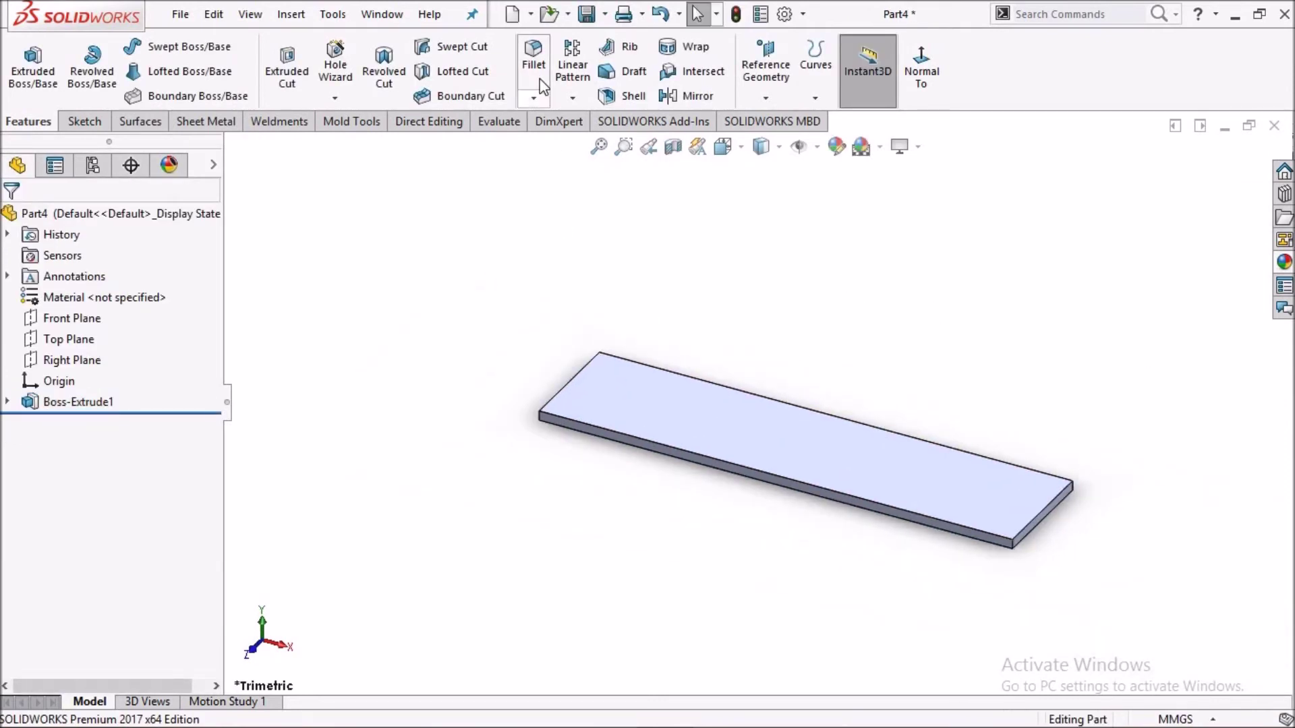
{"action": "left_click", "coordinate": [532, 60]}
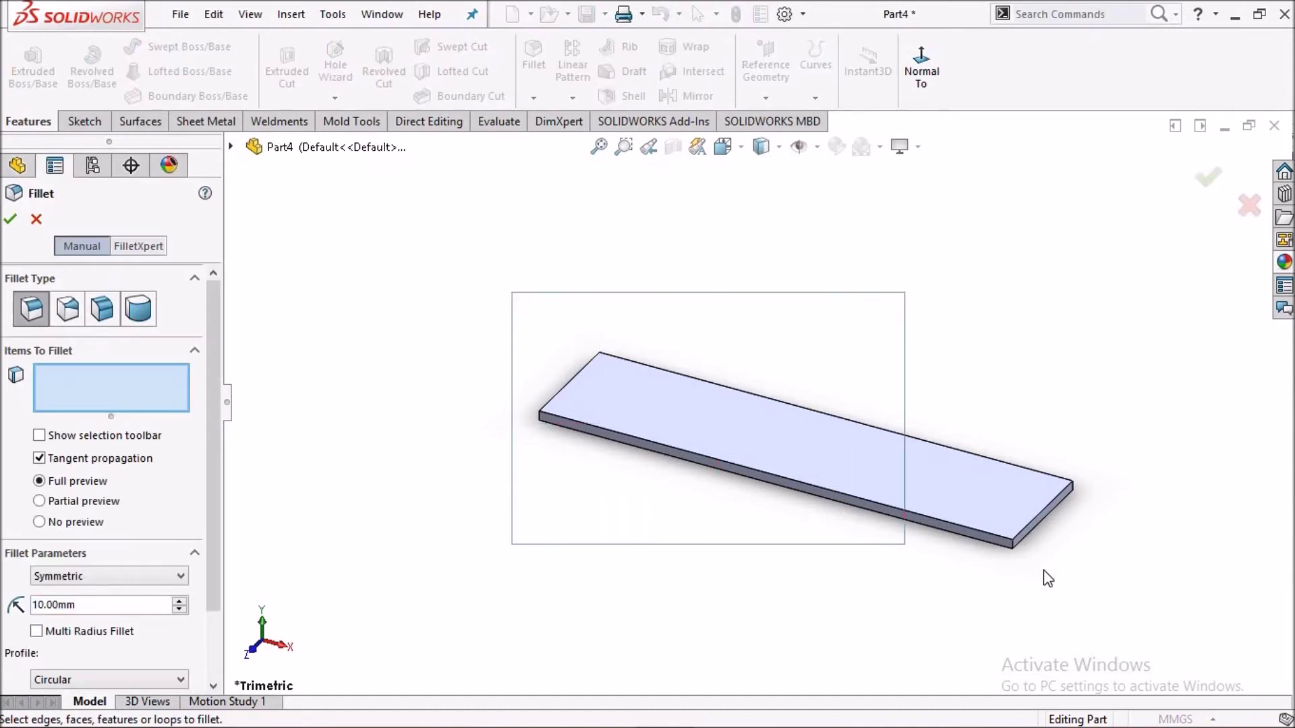
{"action": "left_click_drag", "start_coordinate": [742, 513], "coordinate": [1141, 605]}
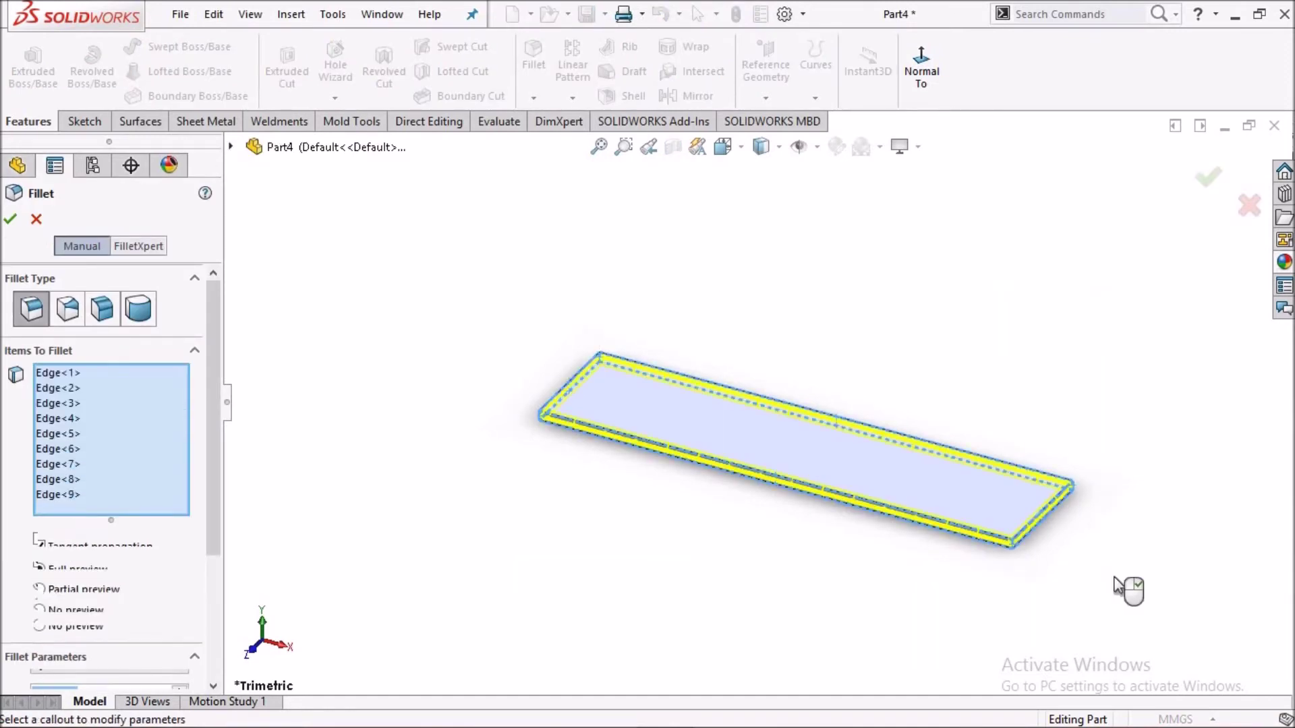
{"action": "right_click", "coordinate": [133, 408]}
{"action": "left_click", "coordinate": [299, 422]}
Select the plank's four vertical corner edges for the fillet.
{"action": "scroll", "coordinate": [683, 393], "scroll_direction": "down", "scroll_amount": 5}
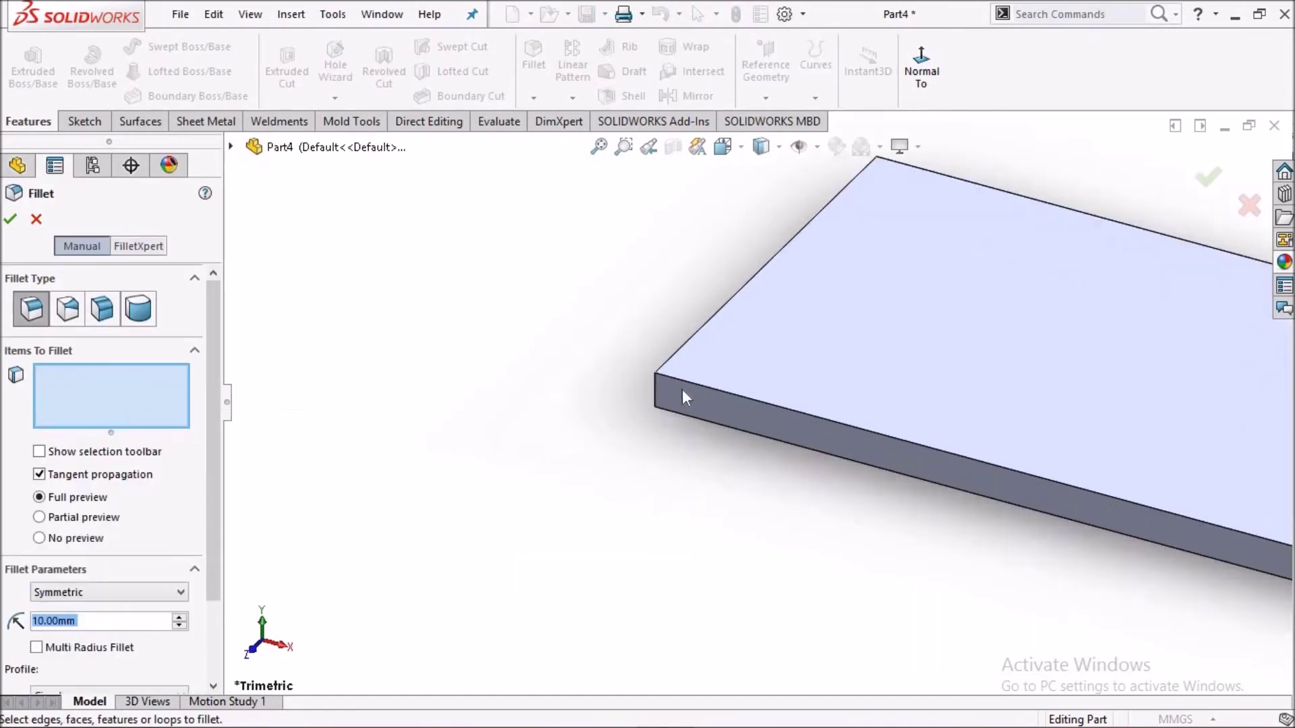
{"action": "left_click", "coordinate": [655, 391]}
{"action": "scroll", "coordinate": [1002, 475], "scroll_direction": "up", "scroll_amount": 5}
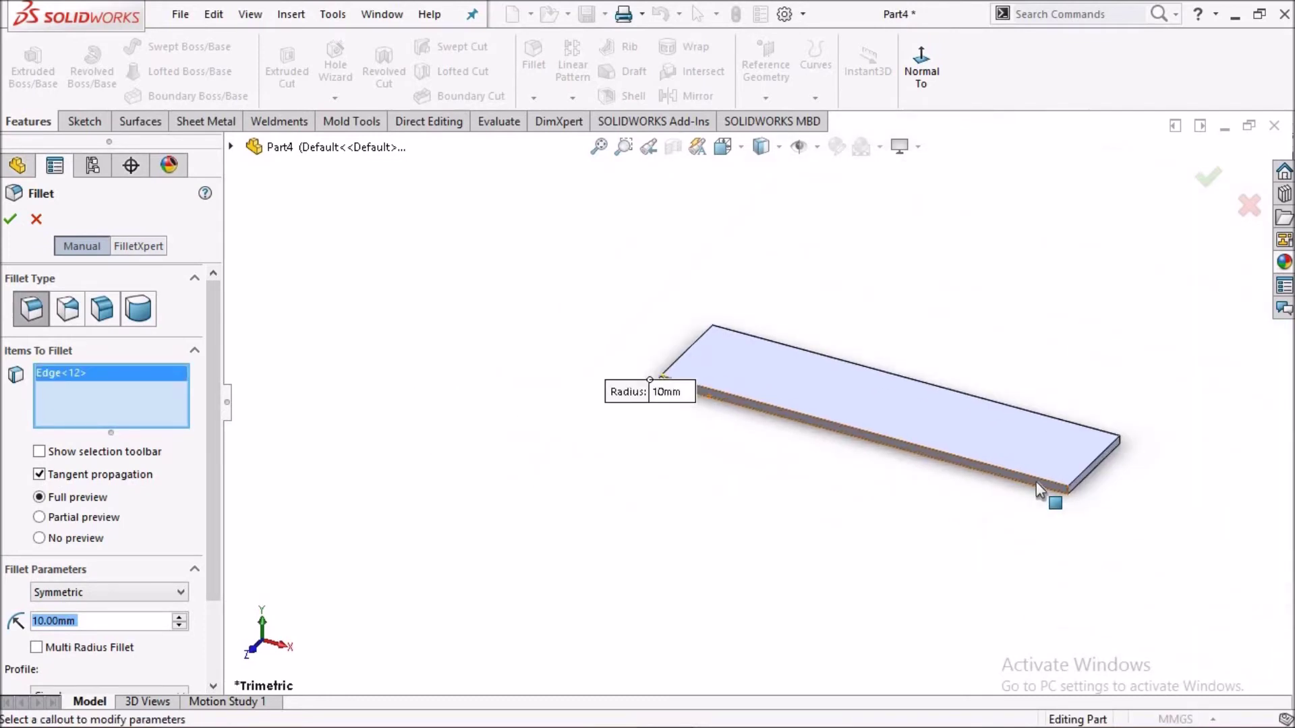
{"action": "left_click", "coordinate": [1042, 480]}
{"action": "scroll", "coordinate": [1079, 472], "scroll_direction": "down", "scroll_amount": 3}
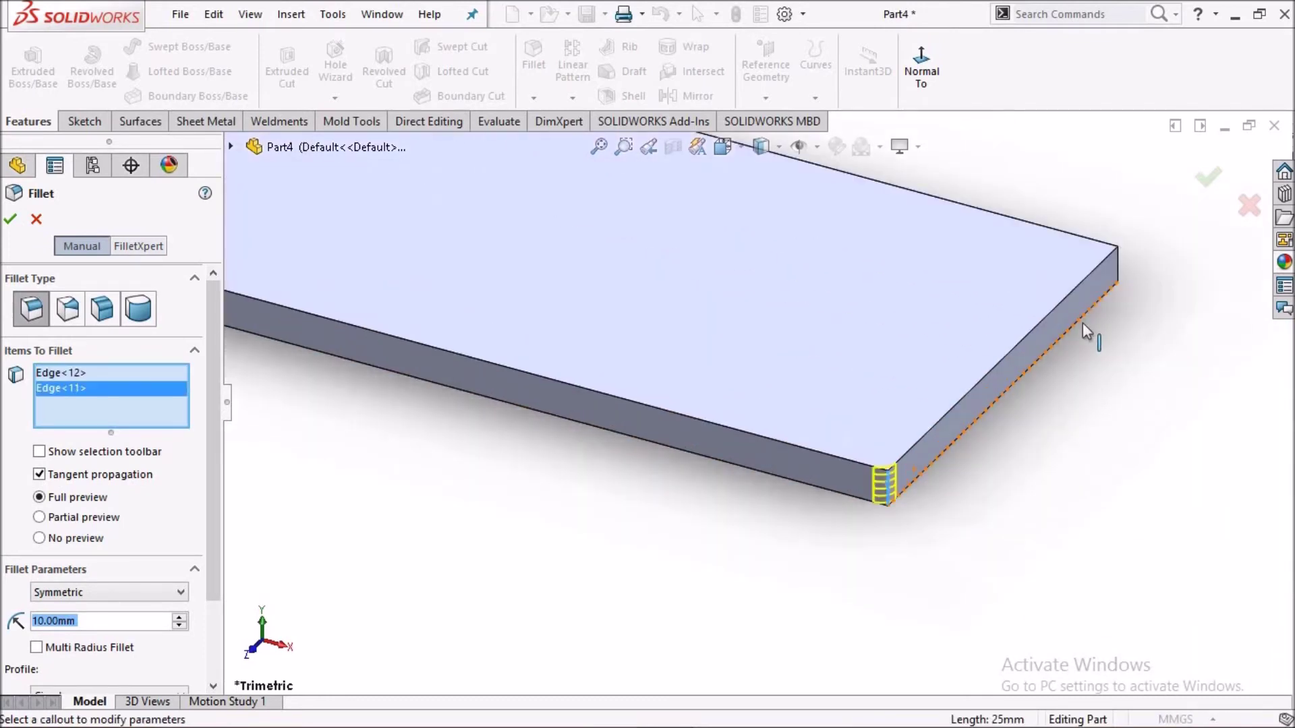
{"action": "left_click", "coordinate": [1116, 280]}
{"action": "scroll", "coordinate": [569, 335], "scroll_direction": "up", "scroll_amount": 3}
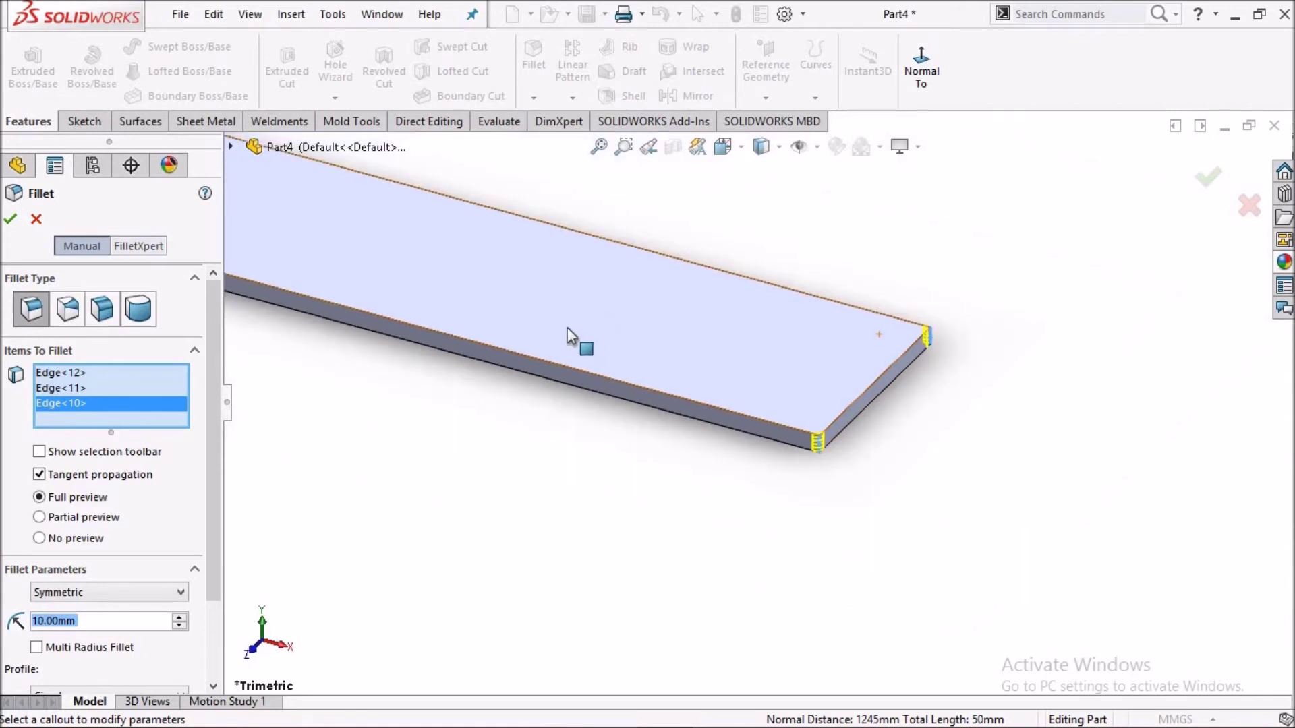
{"action": "scroll", "coordinate": [503, 318], "scroll_direction": "up", "scroll_amount": 2}
{"action": "middle_click_drag", "start_coordinate": [504, 313], "coordinate": [552, 367]}
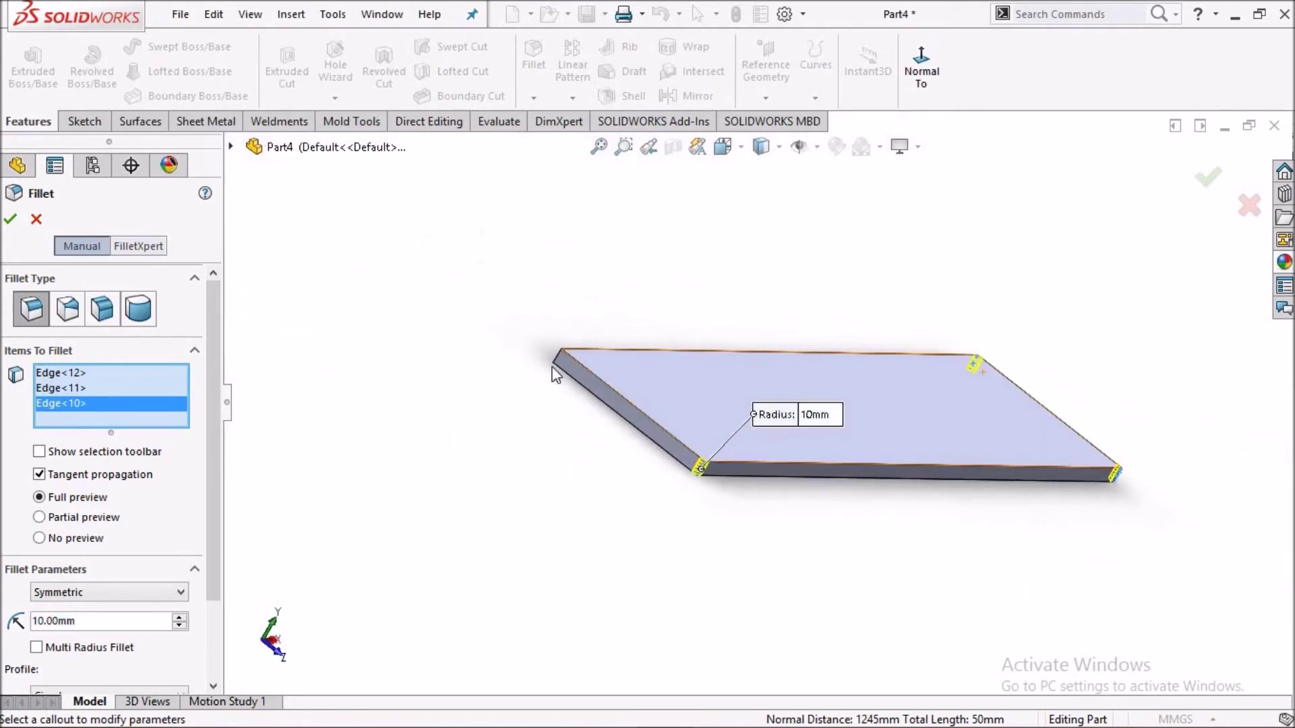
{"action": "scroll", "coordinate": [626, 346], "scroll_direction": "down", "scroll_amount": 3}
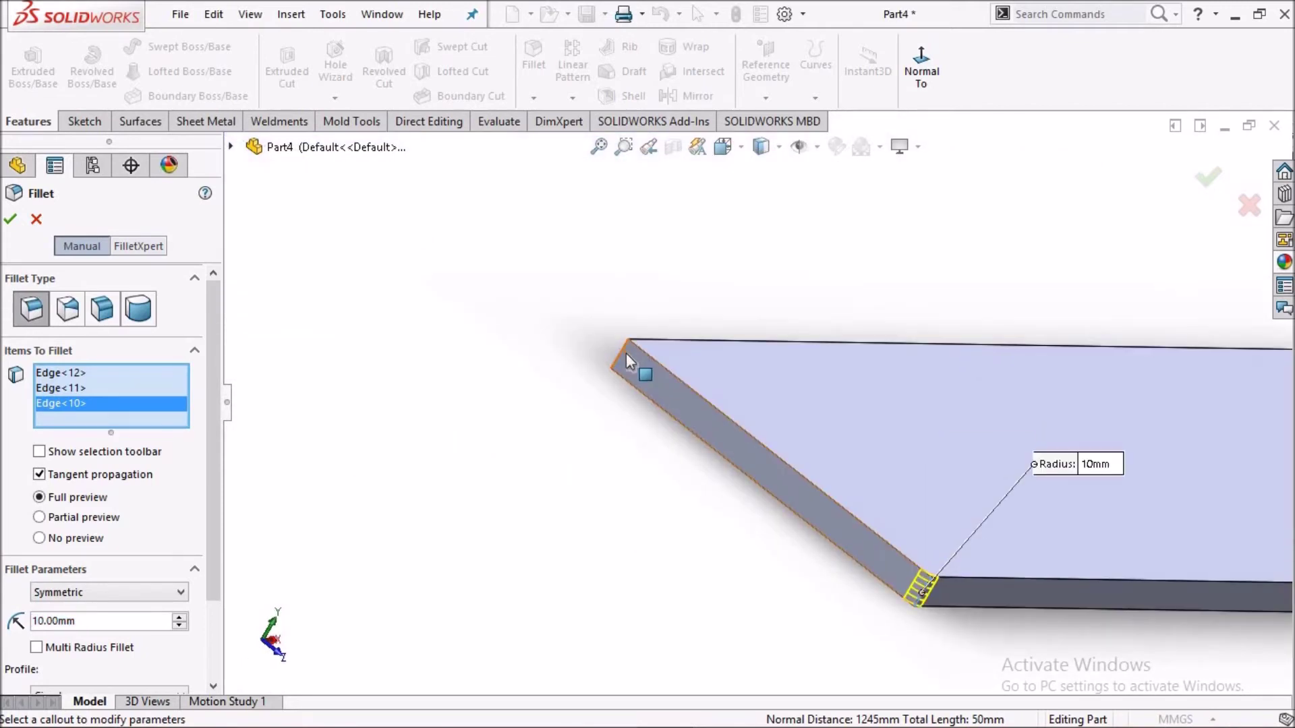
{"action": "left_click", "coordinate": [625, 351]}
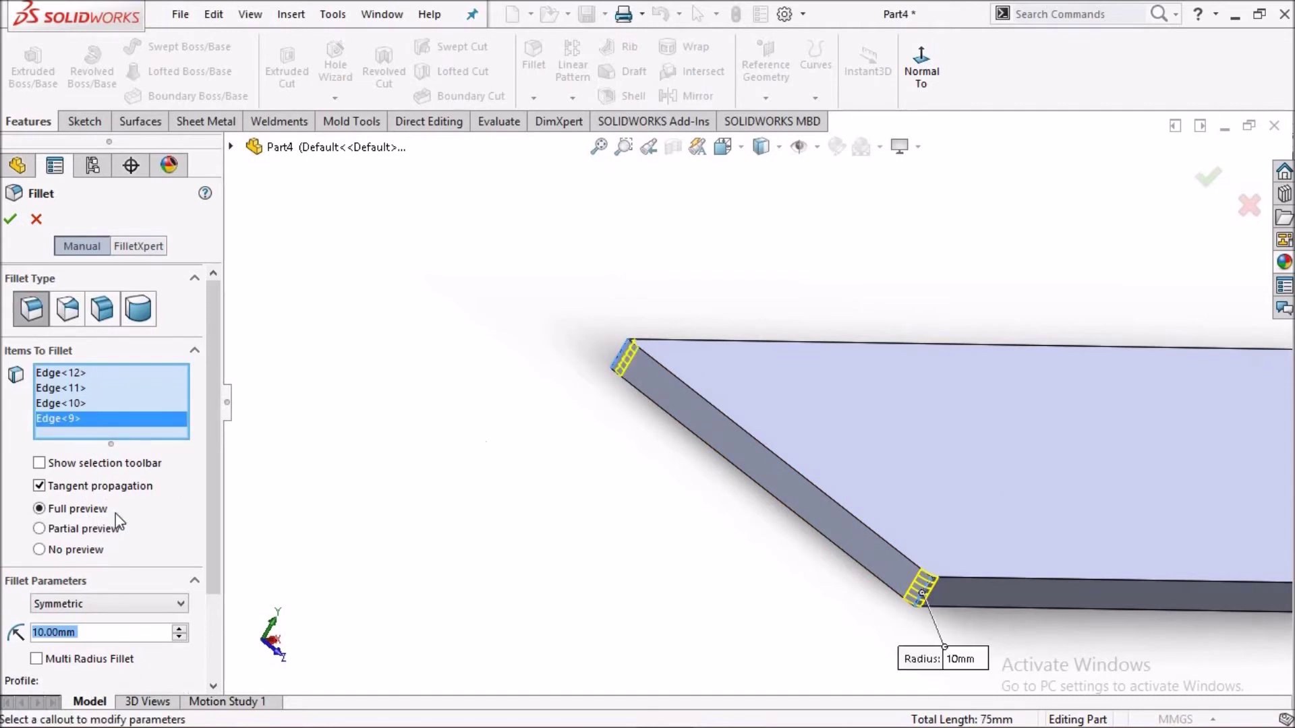
Set the fillet radius to 30 mm and confirm the corner fillet.
{"action": "scroll", "coordinate": [202, 434], "scroll_direction": "down", "scroll_amount": 3}
{"action": "left_click", "coordinate": [180, 528]}
{"action": "mouse_move", "coordinate": [534, 496]}
{"action": "middle_mouse_down"}
{"action": "mouse_move", "coordinate": [438, 379]}
{"action": "mouse_move", "coordinate": [339, 300]}
{"action": "middle_mouse_up"}
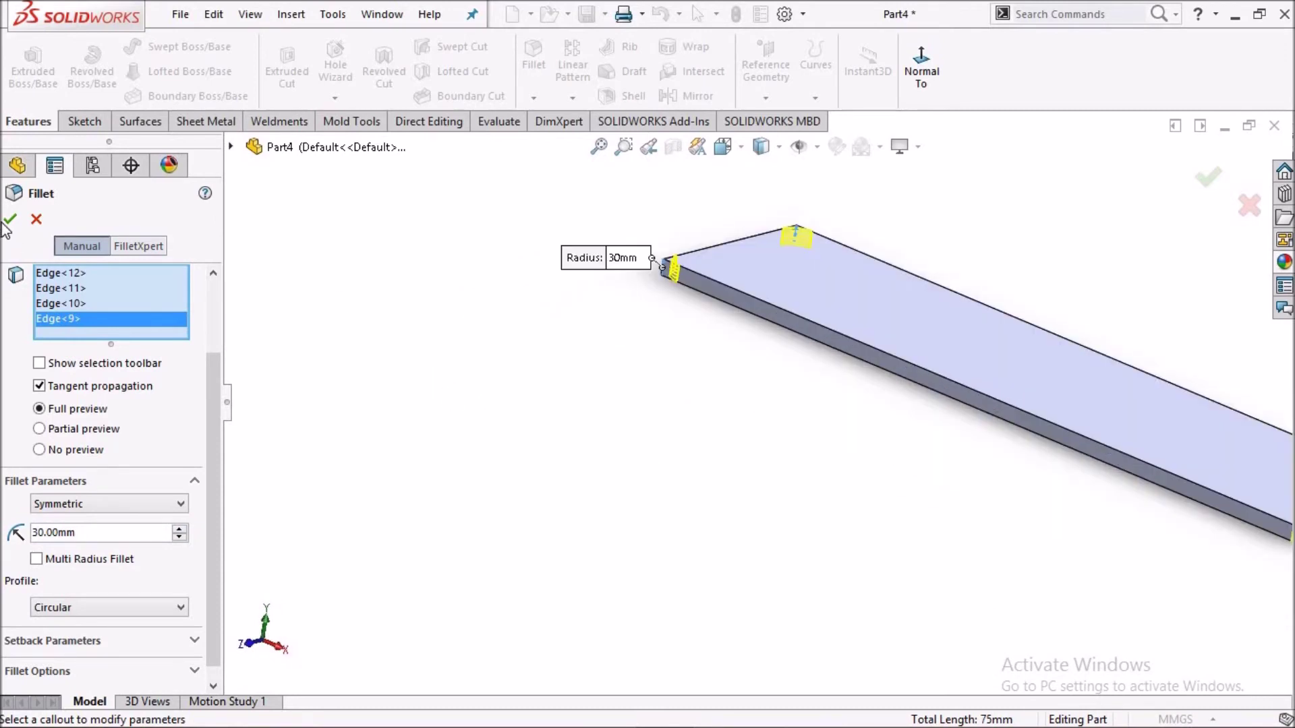
{"action": "key", "text": "Return"}
Switch the view to isometric using the Space orientation menu.
{"action": "scroll", "coordinate": [910, 418], "scroll_direction": "up", "scroll_amount": 3}
{"action": "scroll", "coordinate": [849, 365], "scroll_direction": "up", "scroll_amount": 2}
{"action": "key", "text": "space"}
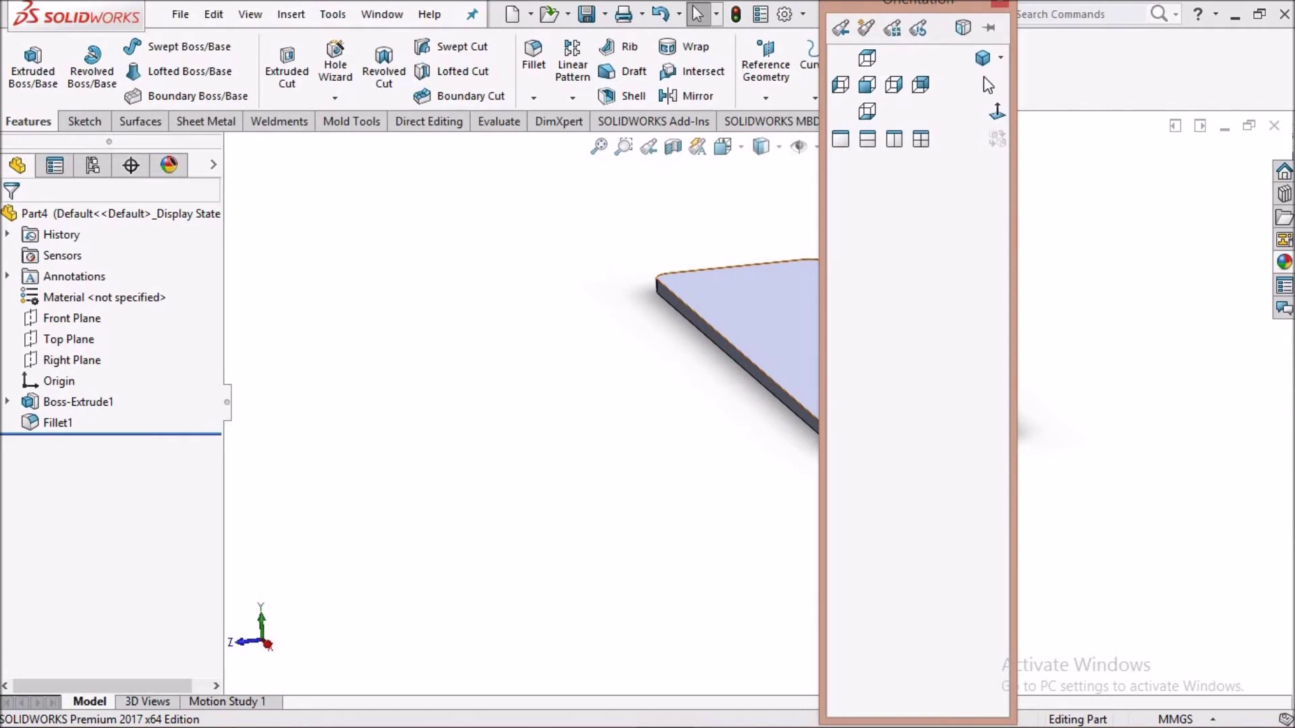
{"action": "left_click", "coordinate": [983, 60]}
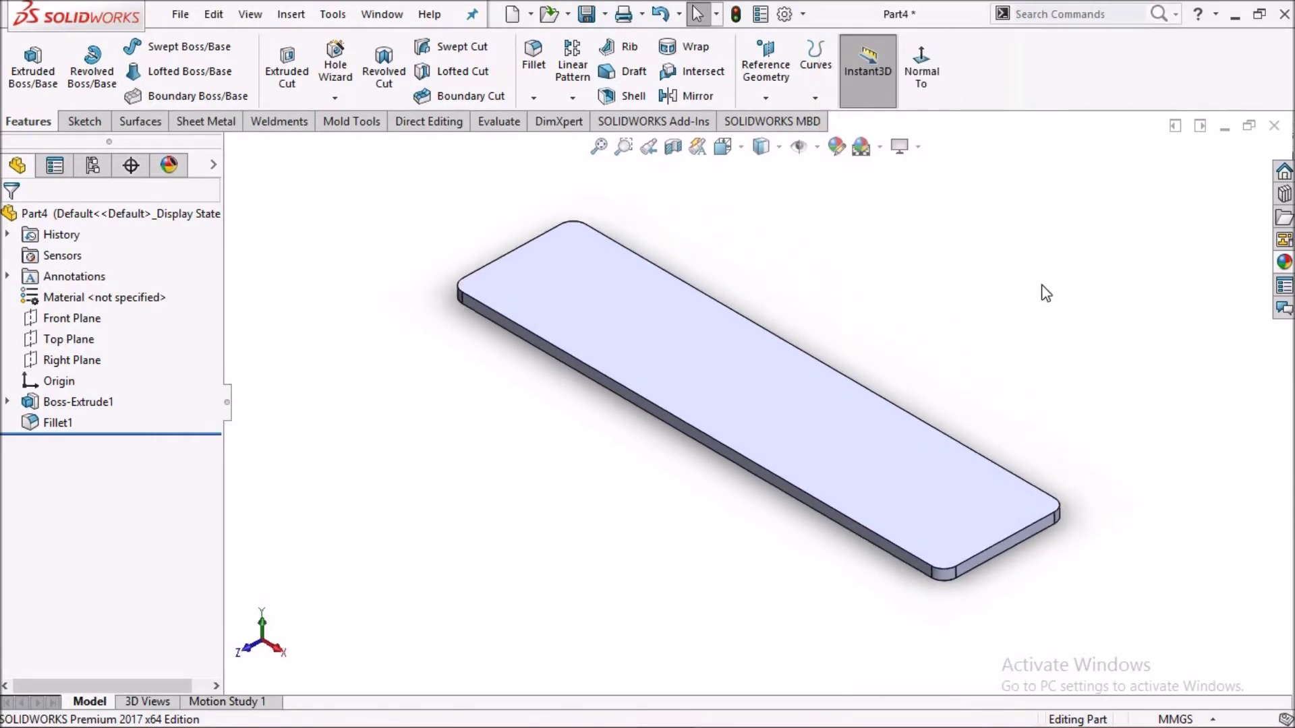
Apply satin finished teak 2d (Organic > Wood > Teak) to the plank, then begin saving.
{"action": "left_click", "coordinate": [1283, 262]}
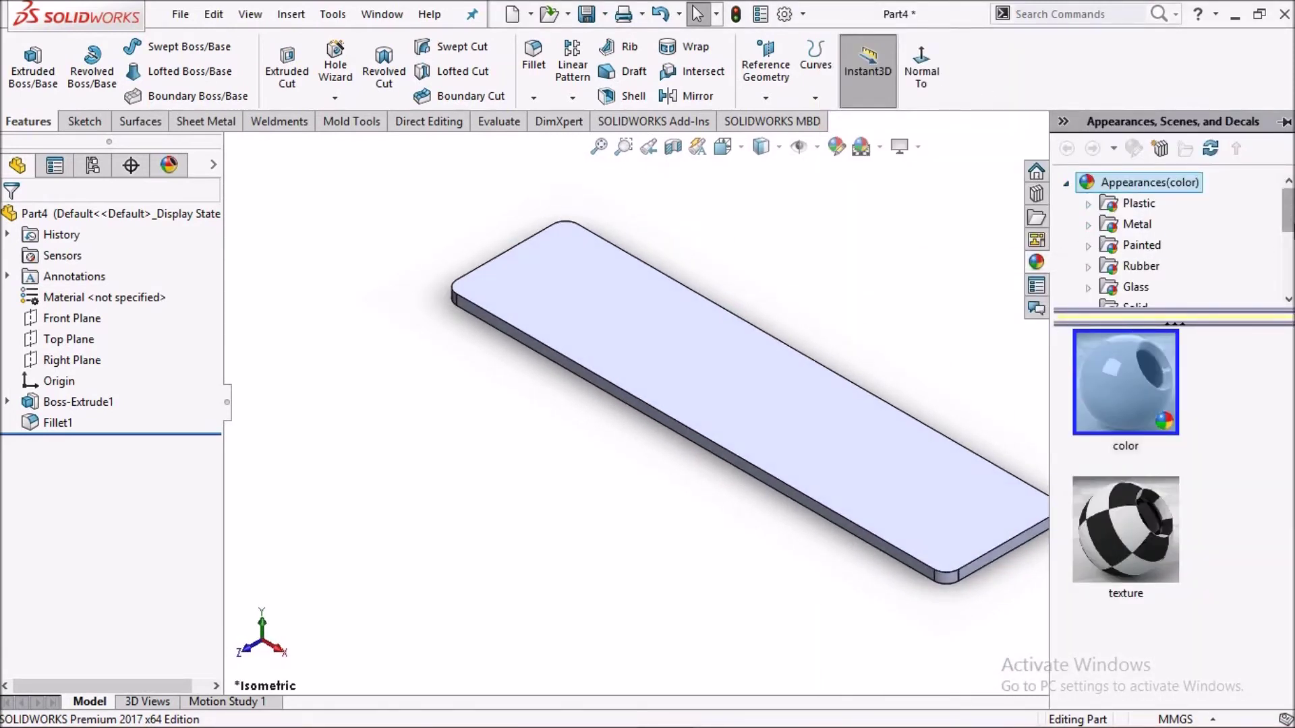
{"action": "scroll", "coordinate": [1167, 225], "scroll_direction": "down", "scroll_amount": 2}
{"action": "scroll", "coordinate": [1167, 226], "scroll_direction": "down", "scroll_amount": 1}
{"action": "left_click", "coordinate": [1089, 203]}
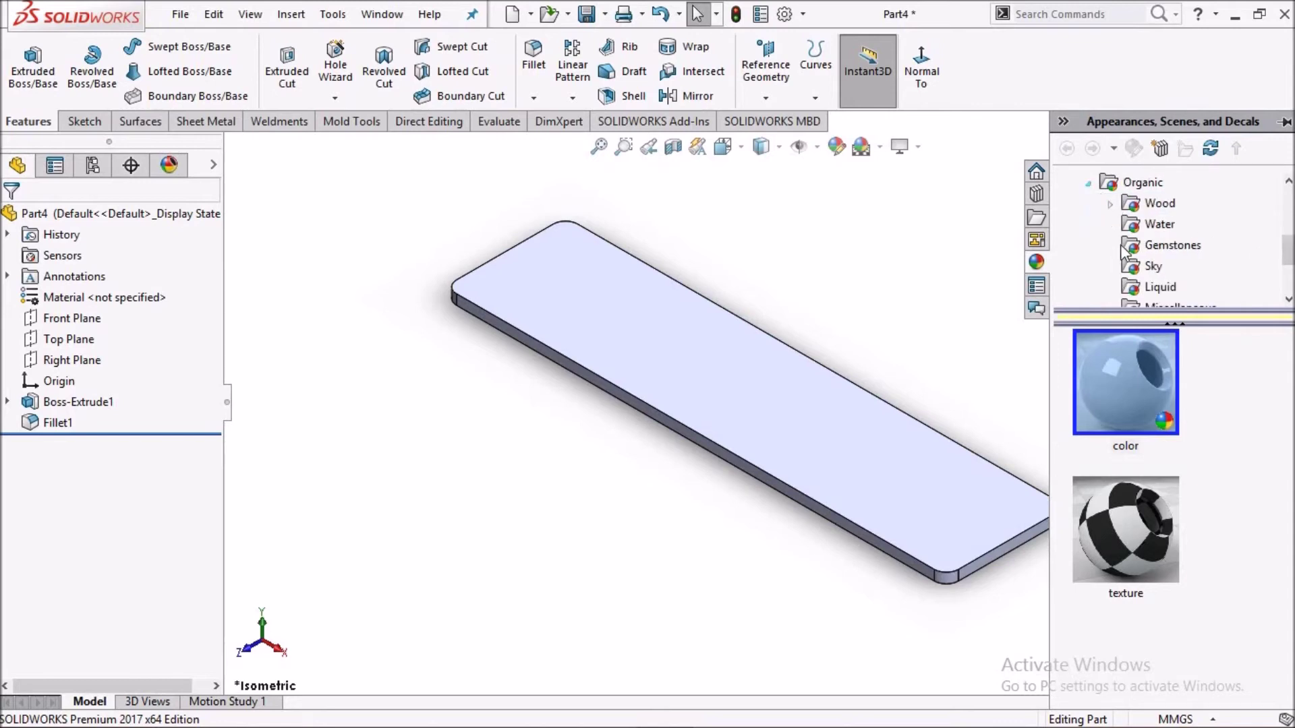
{"action": "left_click", "coordinate": [1130, 212]}
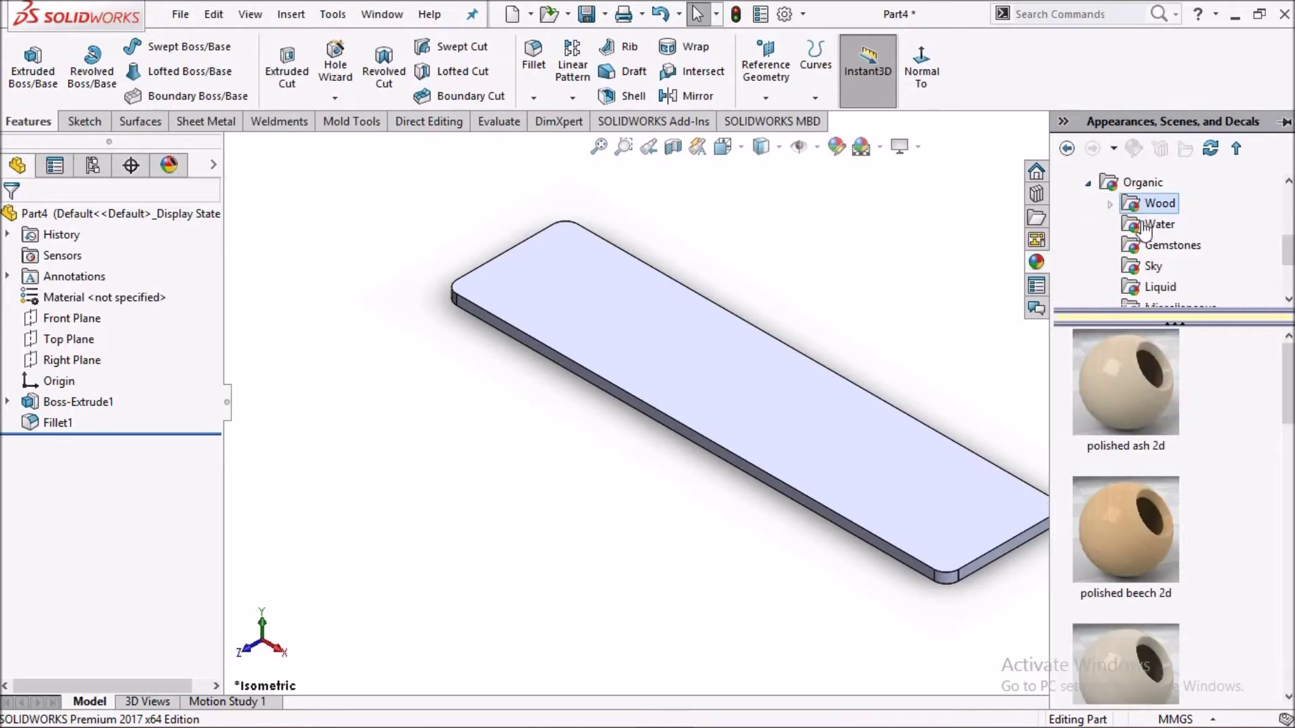
{"action": "left_click", "coordinate": [1110, 205]}
{"action": "left_click_drag", "start_coordinate": [1288, 240], "coordinate": [1288, 263]}
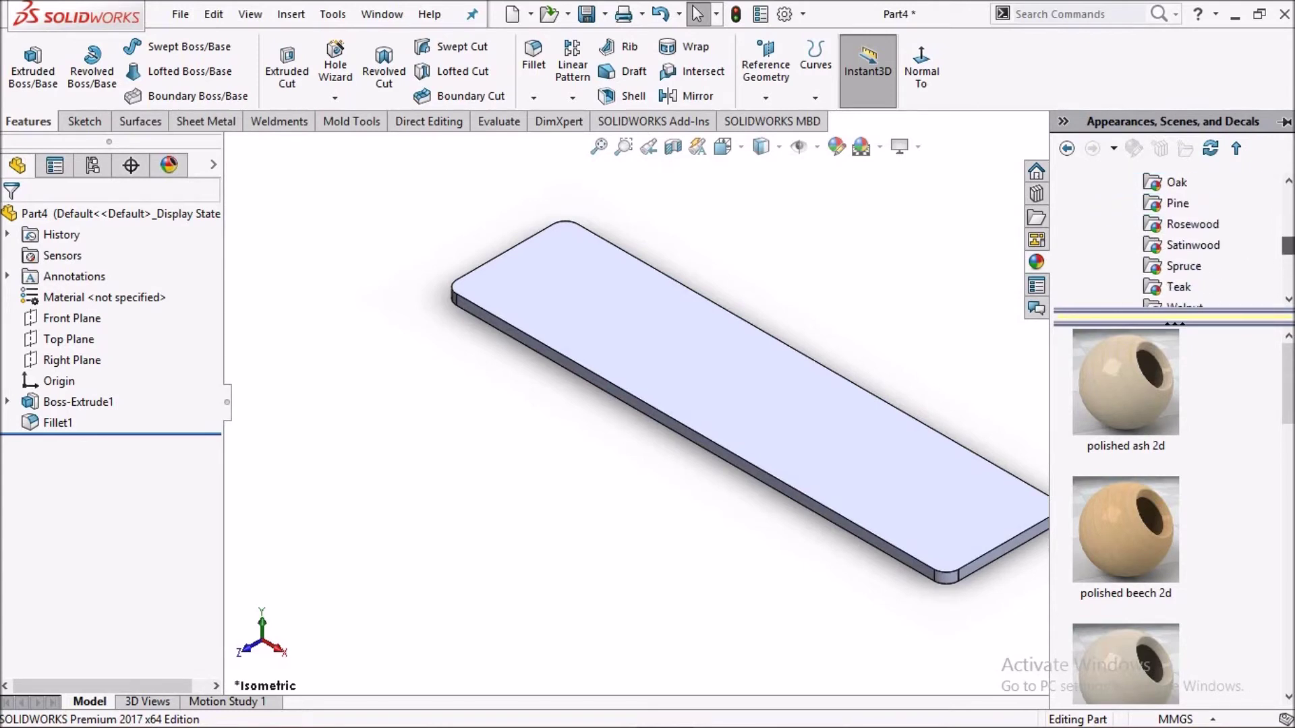
{"action": "left_click", "coordinate": [1180, 247]}
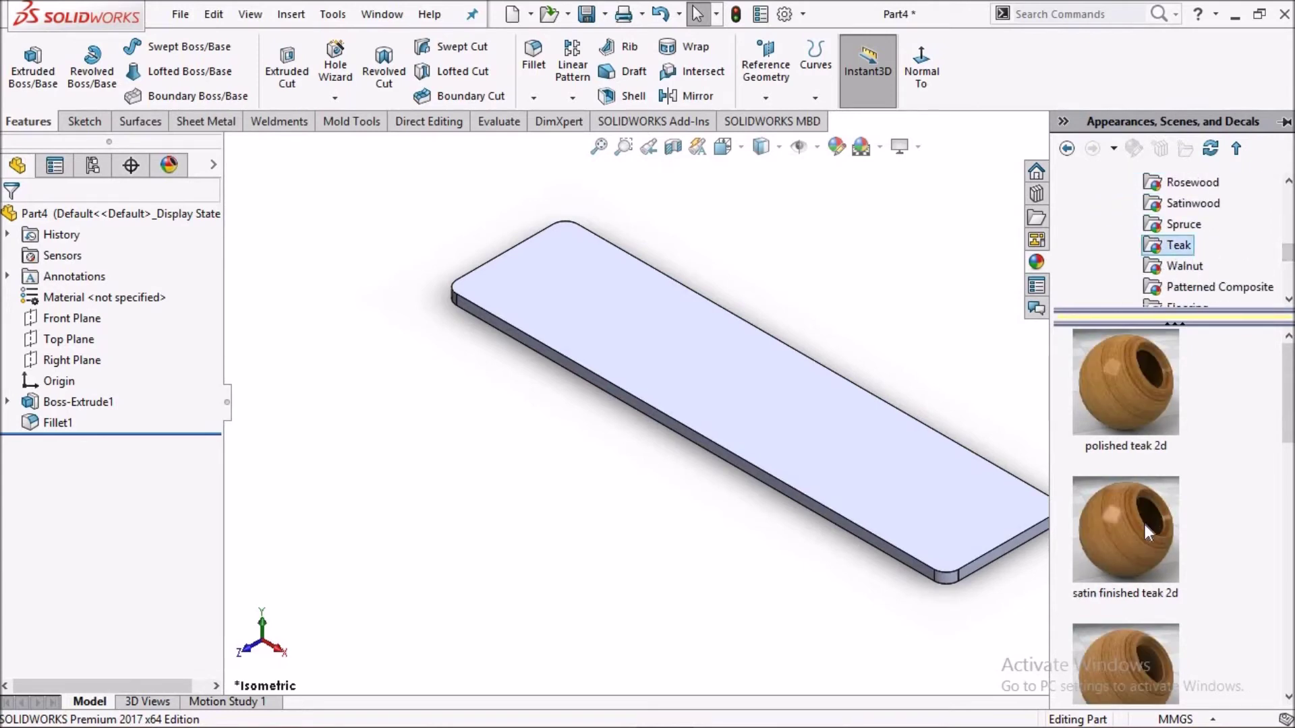
{"action": "double_click", "coordinate": [1144, 524]}
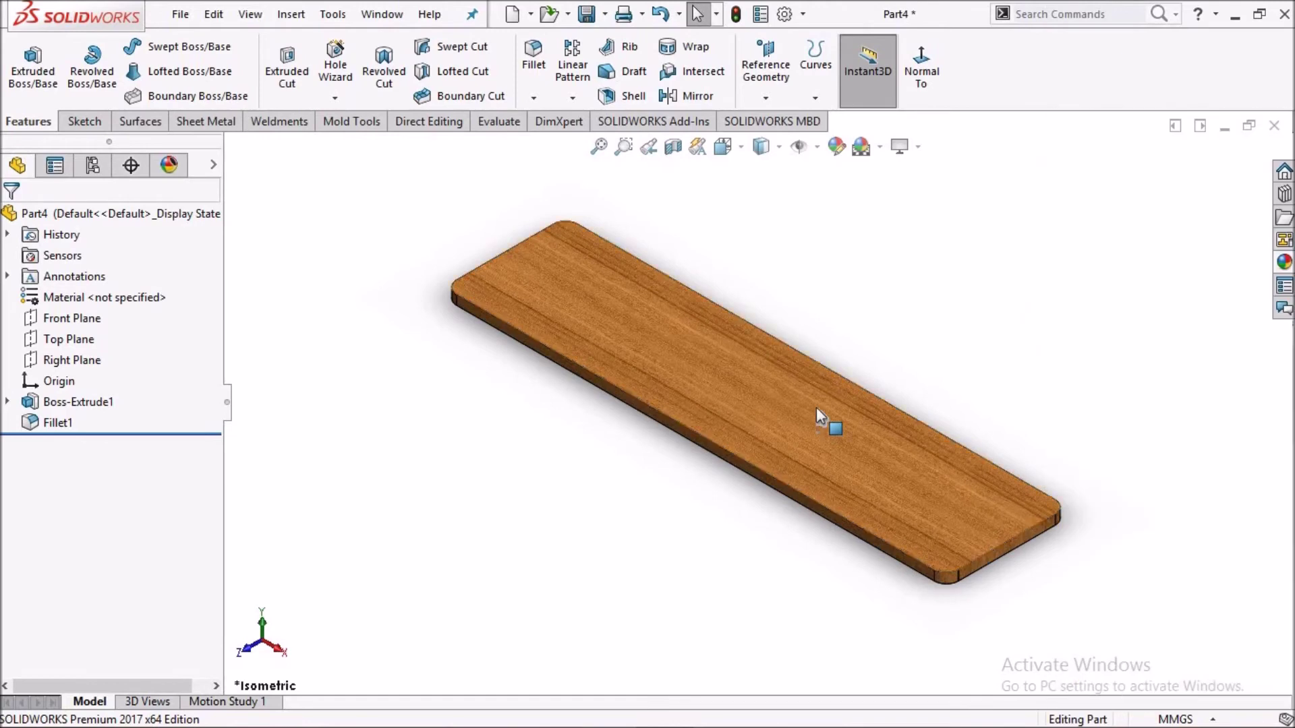
{"action": "scroll", "coordinate": [783, 375], "scroll_direction": "down", "scroll_amount": 2}
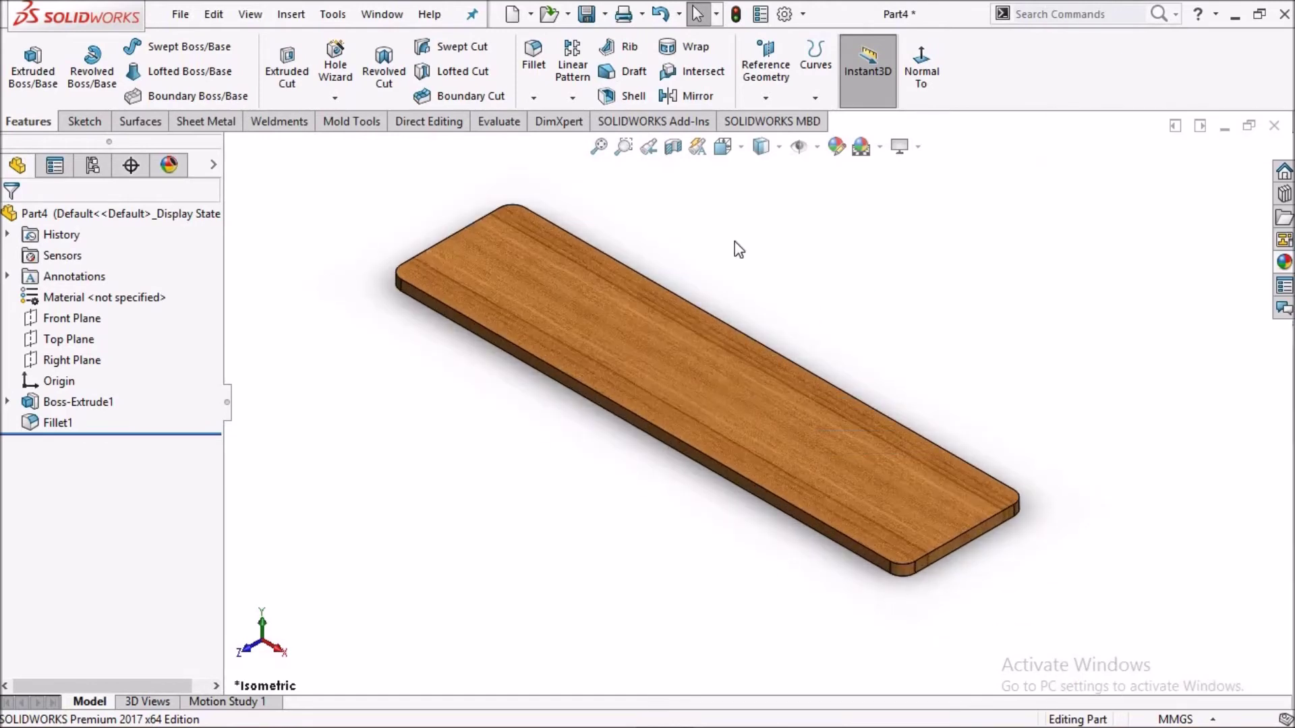
{"action": "left_click", "coordinate": [586, 13]}
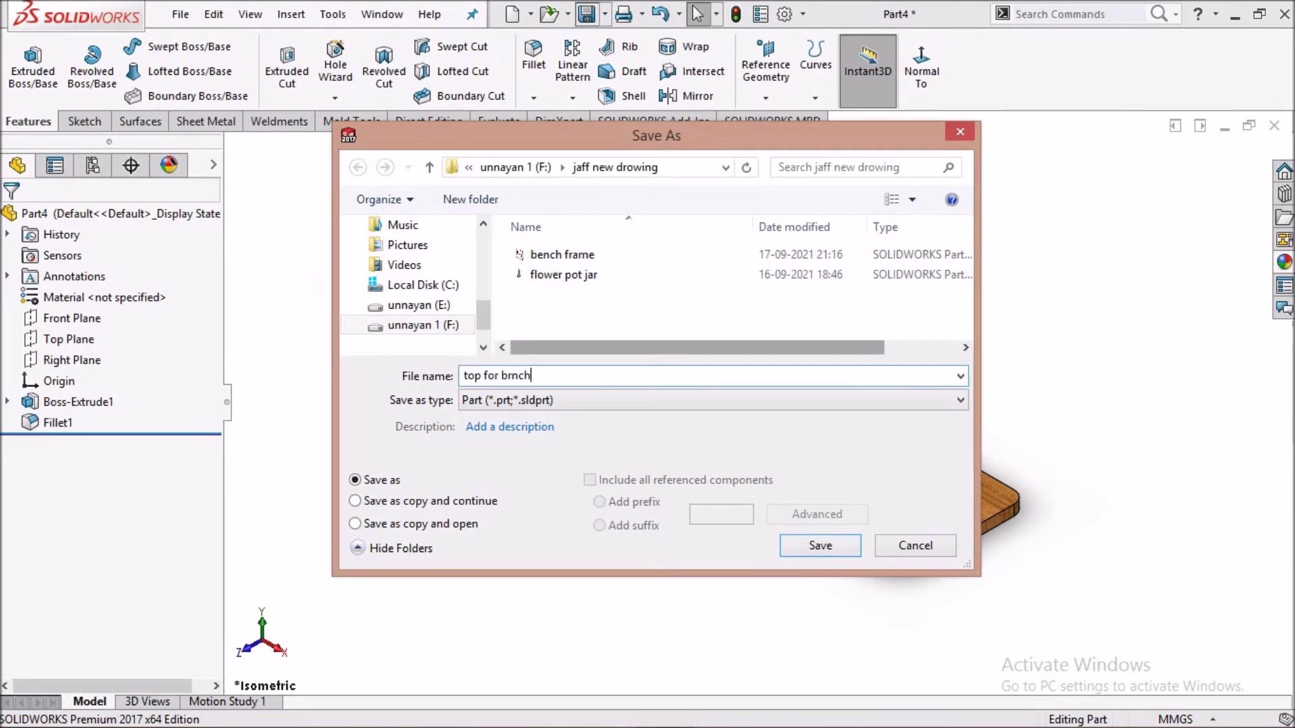
Save the board part as 'top for brnch', close it, and start an empty assembly.
{"action": "left_click", "coordinate": [820, 545]}
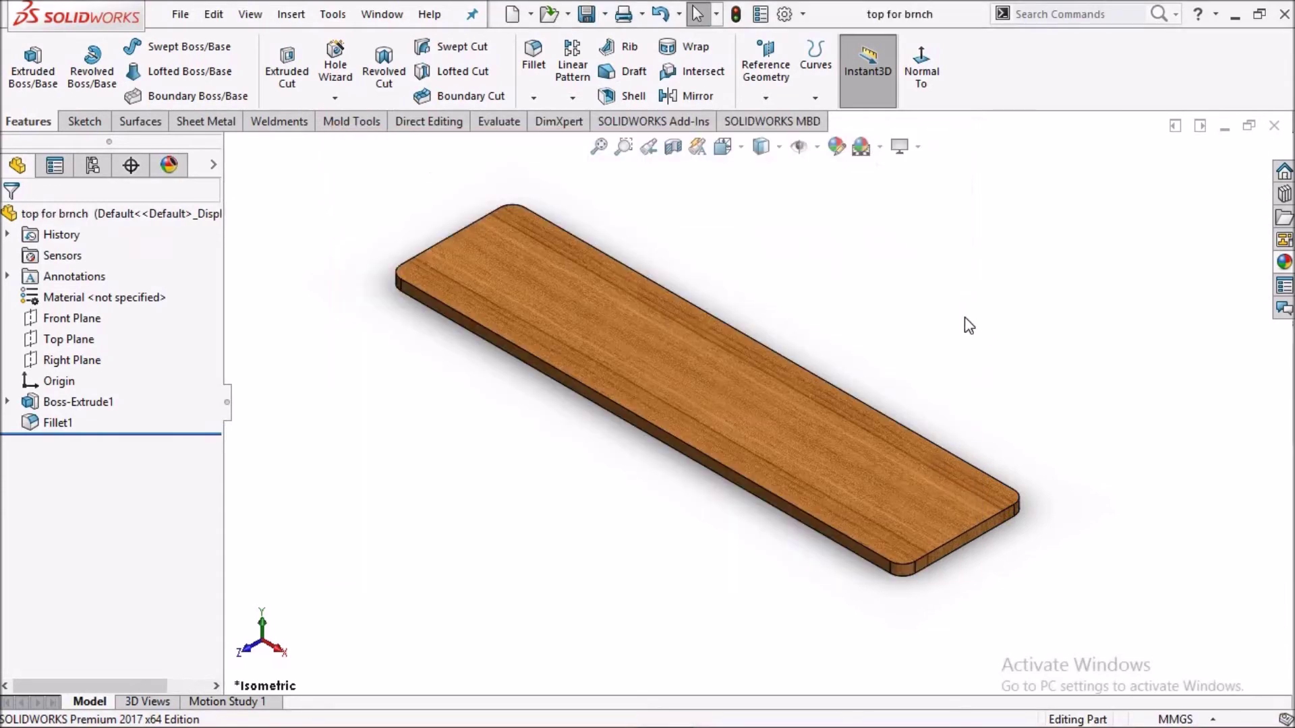
{"action": "left_click", "coordinate": [1274, 127]}
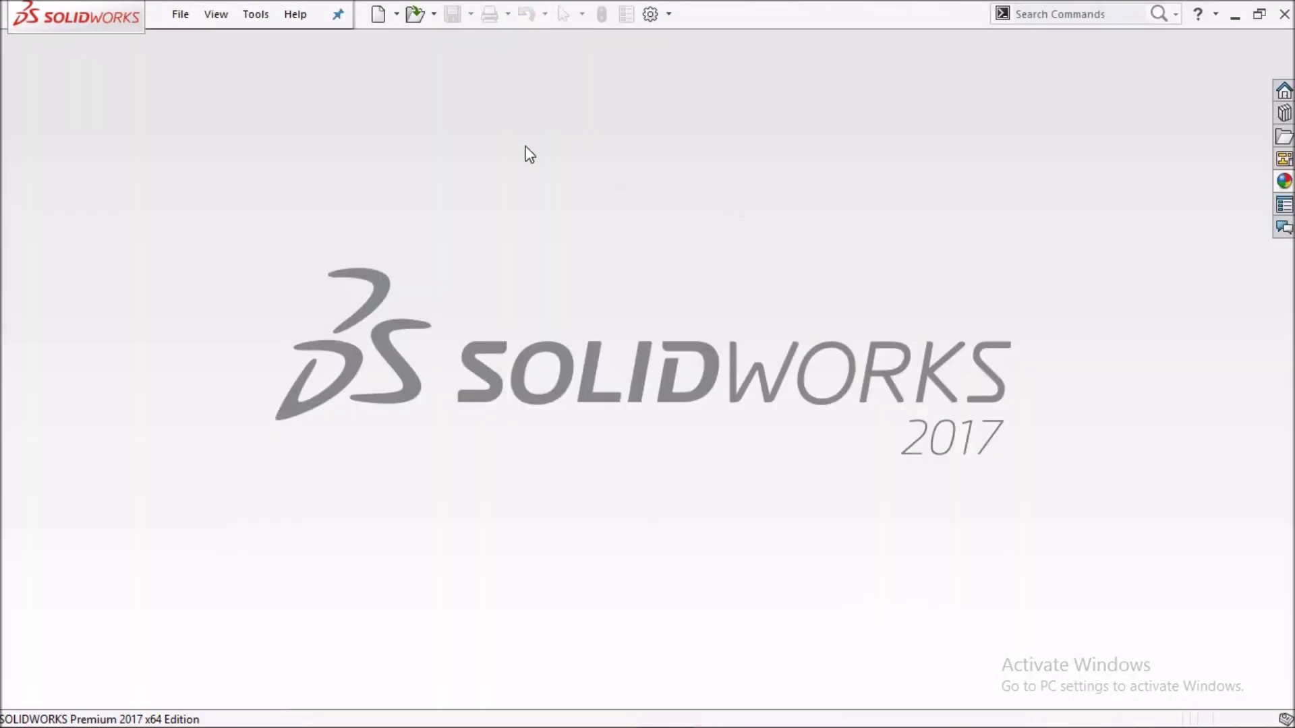
{"action": "left_click", "coordinate": [411, 40]}
{"action": "left_click", "coordinate": [609, 296]}
{"action": "left_click", "coordinate": [701, 532]}
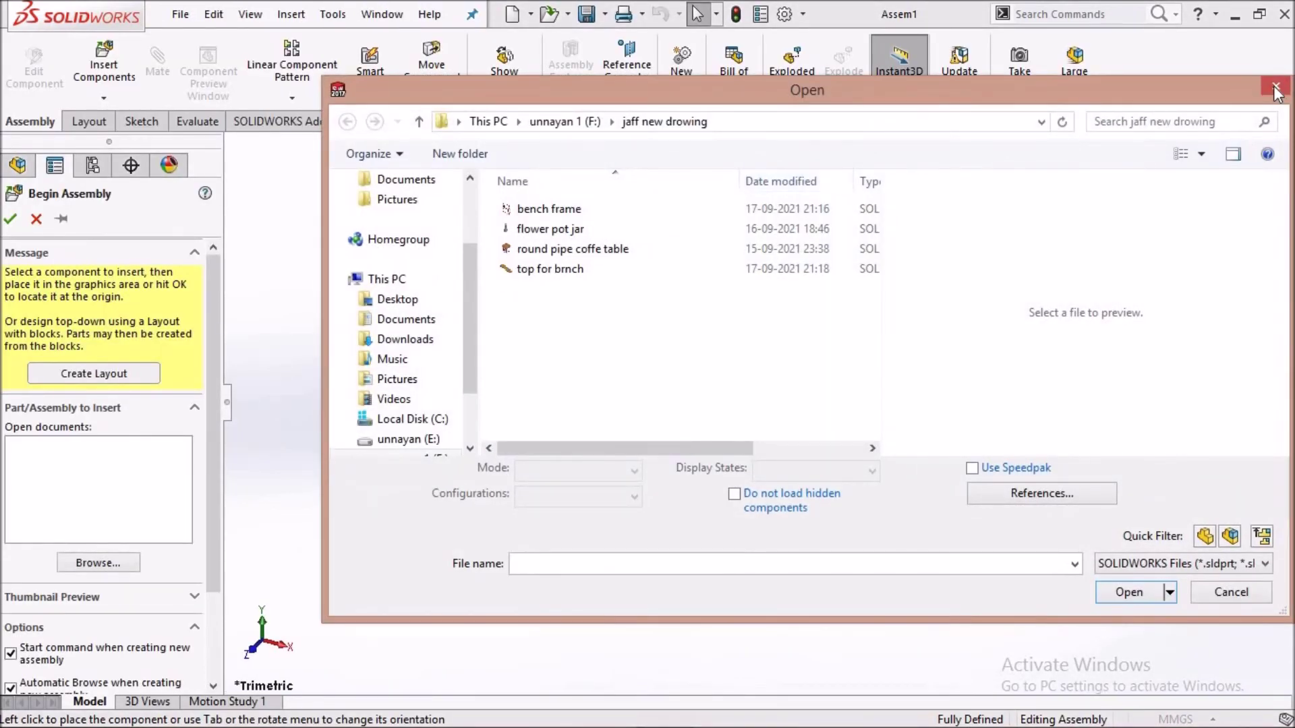
{"action": "left_click", "coordinate": [1277, 92]}
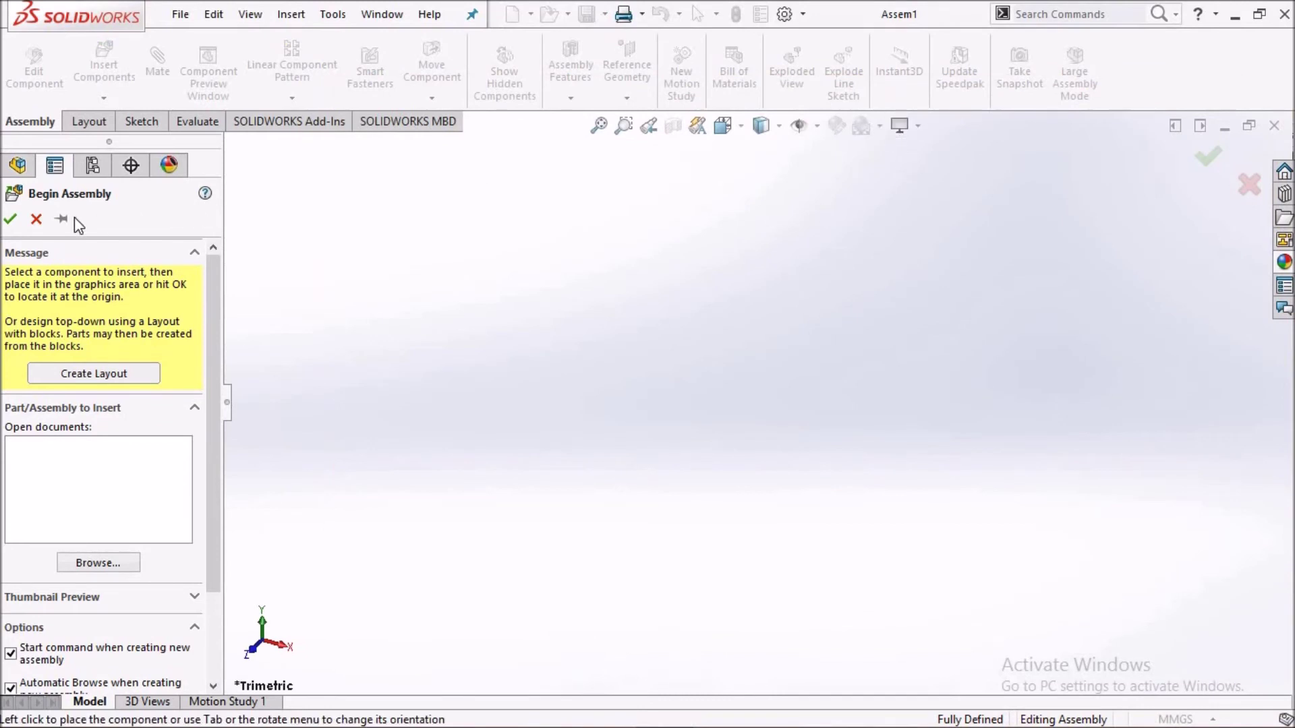
{"action": "left_click", "coordinate": [36, 219]}
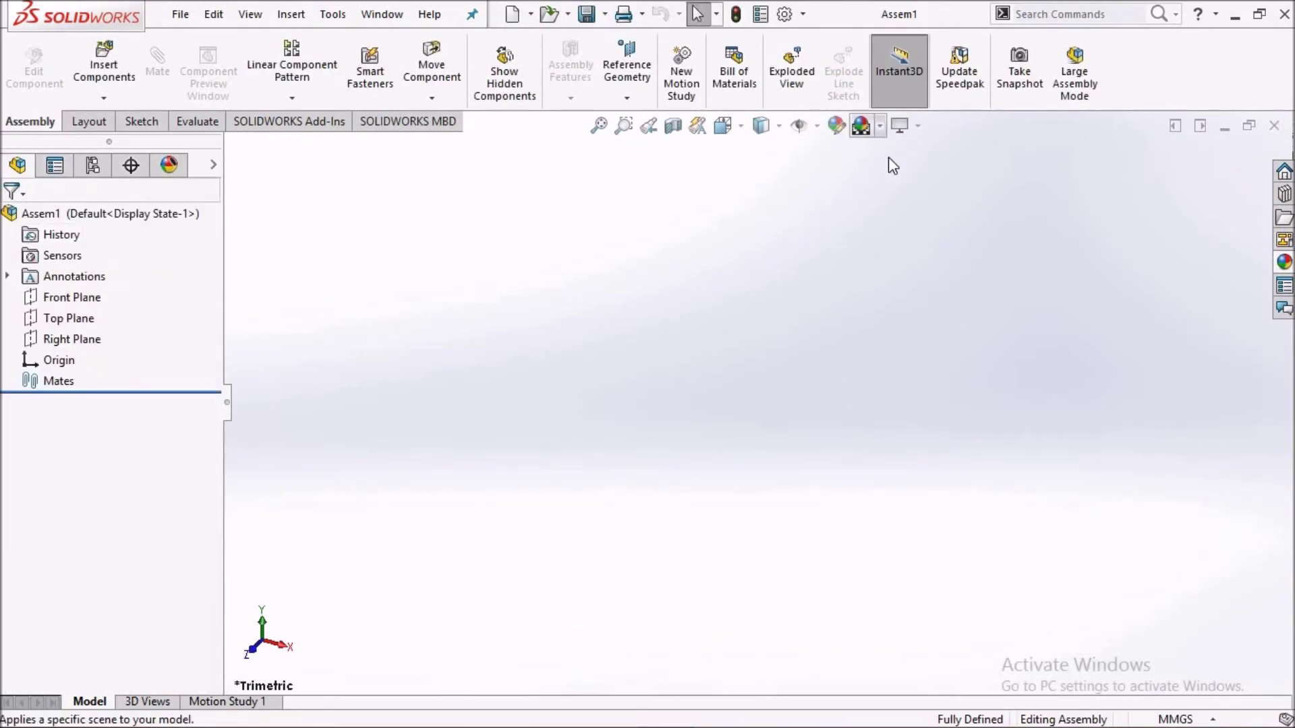
Apply the Plain White scene and toggle shadows under the model.
{"action": "left_click", "coordinate": [880, 126]}
{"action": "left_click", "coordinate": [907, 173]}
{"action": "left_click", "coordinate": [901, 125]}
{"action": "left_click", "coordinate": [971, 157]}
Insert the bench frame and the top for brnch board from Recent Documents.
{"action": "key", "text": "r"}
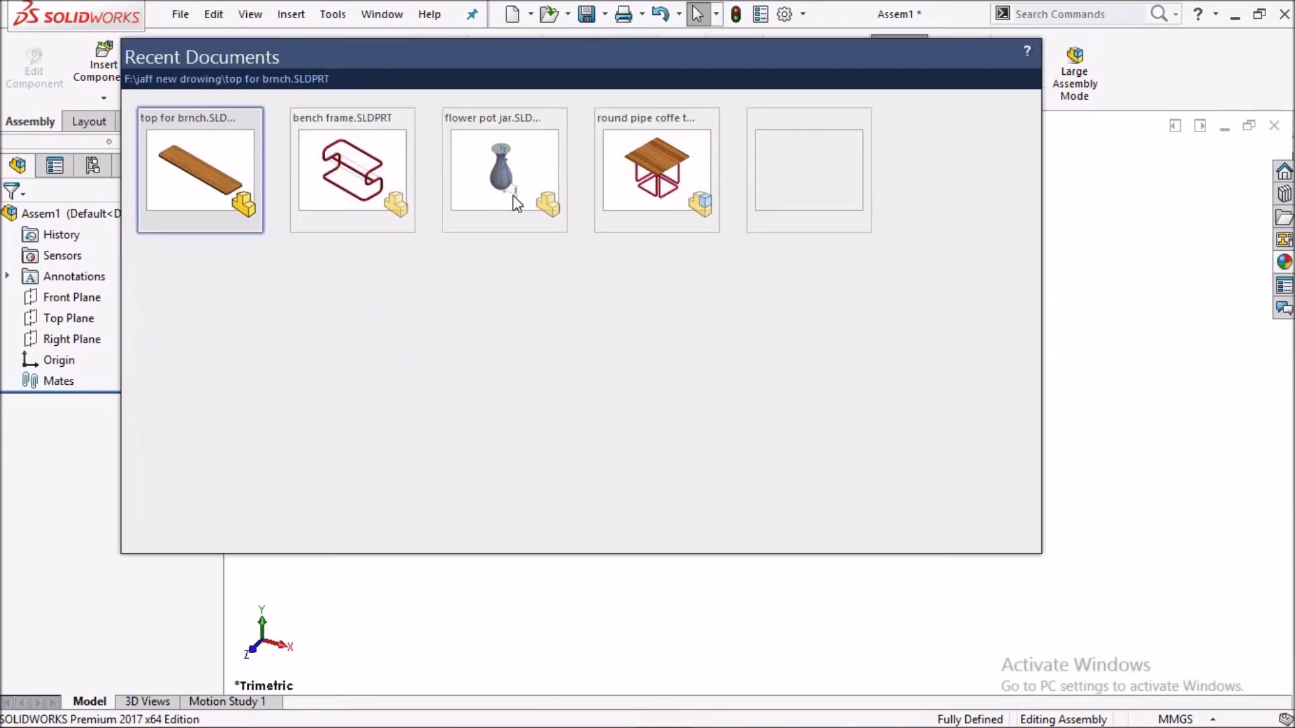
{"action": "mouse_move", "coordinate": [378, 202]}
{"action": "left_mouse_down"}
{"action": "mouse_move", "coordinate": [973, 564]}
{"action": "mouse_move", "coordinate": [908, 549]}
{"action": "left_mouse_up"}
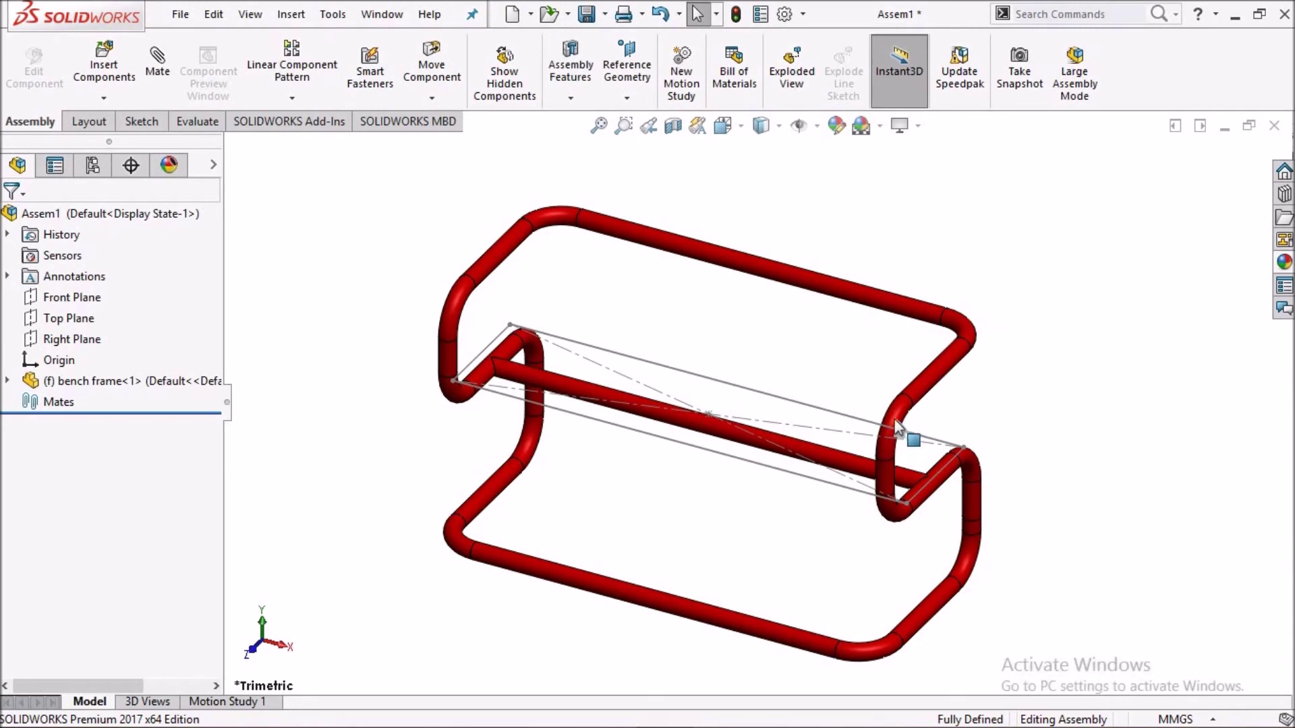
{"action": "key", "text": "f"}
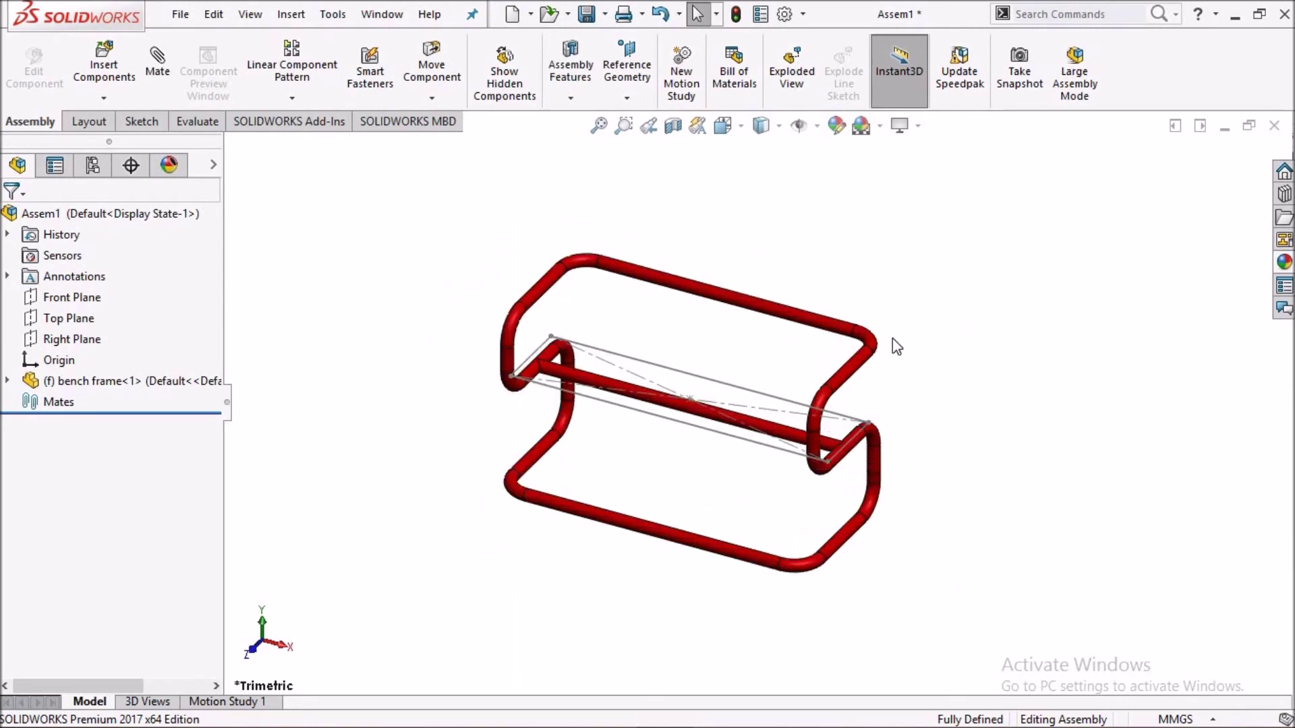
{"action": "key", "text": "r"}
{"action": "mouse_move", "coordinate": [259, 202]}
{"action": "left_mouse_down"}
{"action": "mouse_move", "coordinate": [1151, 401]}
{"action": "mouse_move", "coordinate": [1054, 349]}
{"action": "left_mouse_up"}
Set an isometric view of frame and board, then select the board's face.
{"action": "mouse_move", "coordinate": [847, 453]}
{"action": "middle_mouse_down"}
{"action": "mouse_move", "coordinate": [775, 376]}
{"action": "mouse_move", "coordinate": [781, 433]}
{"action": "mouse_move", "coordinate": [795, 396]}
{"action": "middle_mouse_up"}
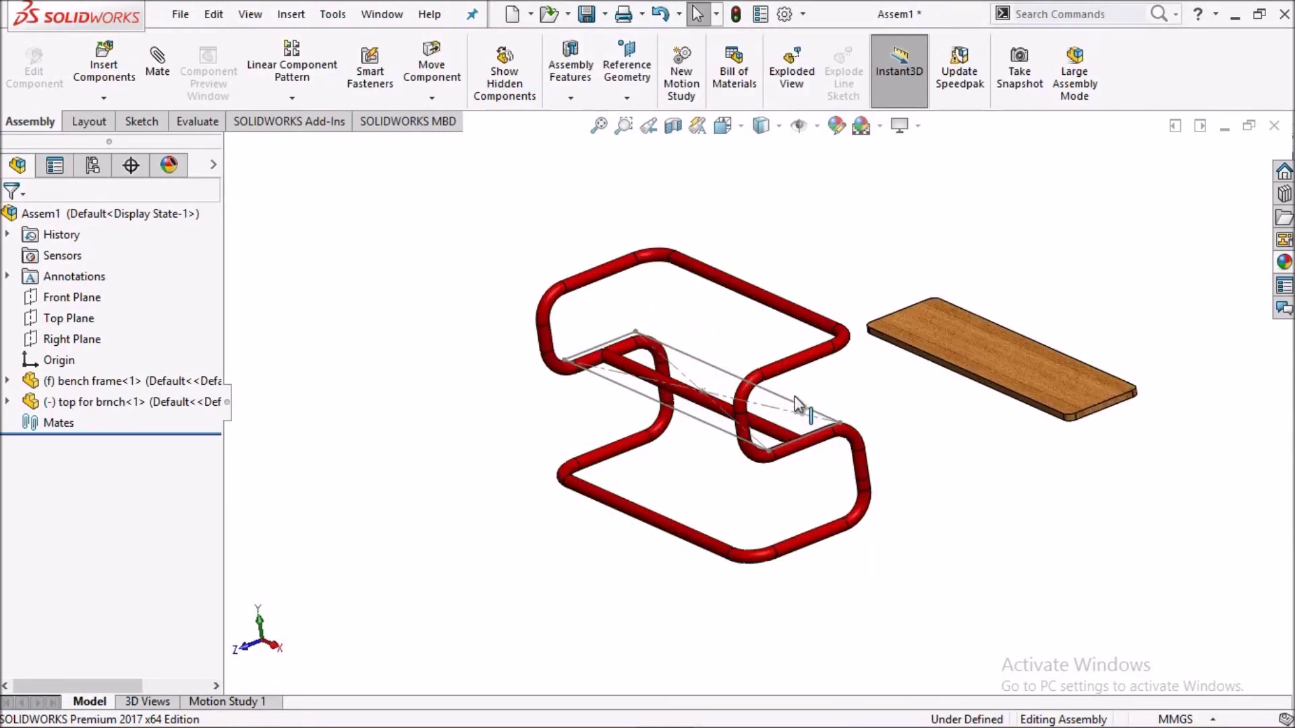
{"action": "key", "text": "space"}
{"action": "left_click", "coordinate": [956, 59]}
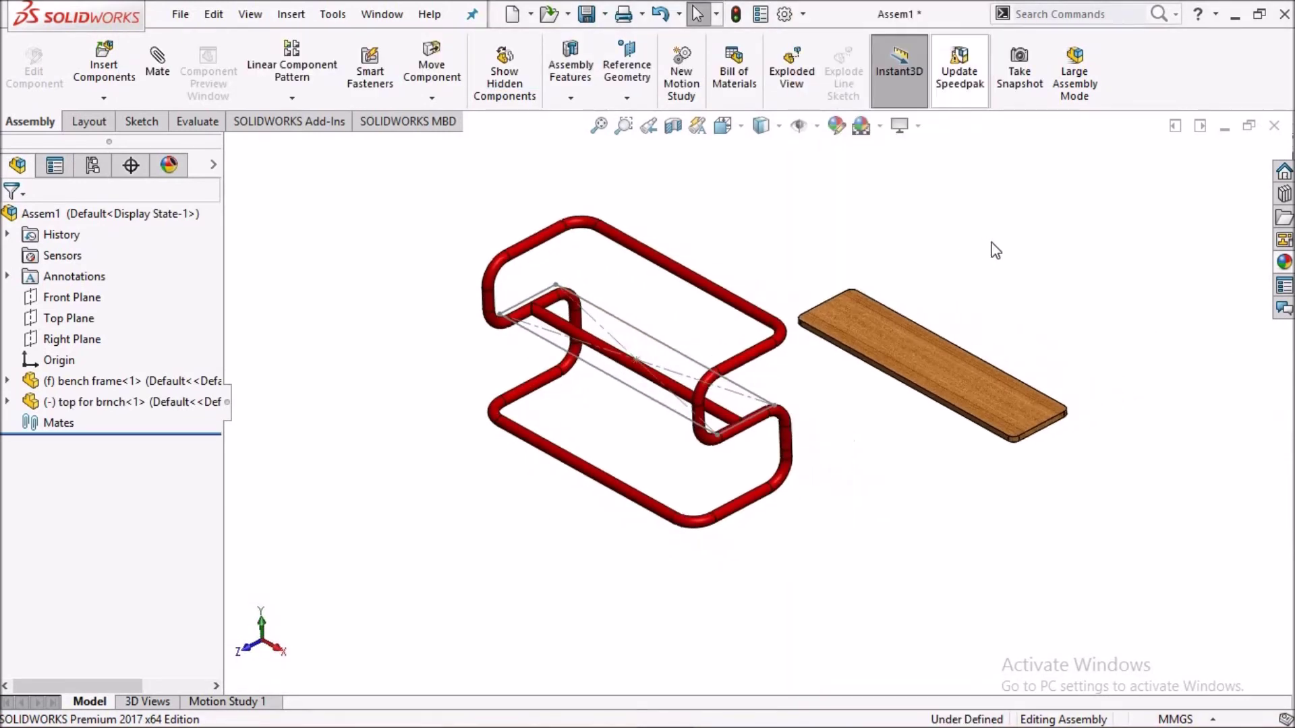
{"action": "scroll", "coordinate": [877, 374], "scroll_direction": "down", "scroll_amount": 2}
{"action": "scroll", "coordinate": [877, 391], "scroll_direction": "up", "scroll_amount": 2}
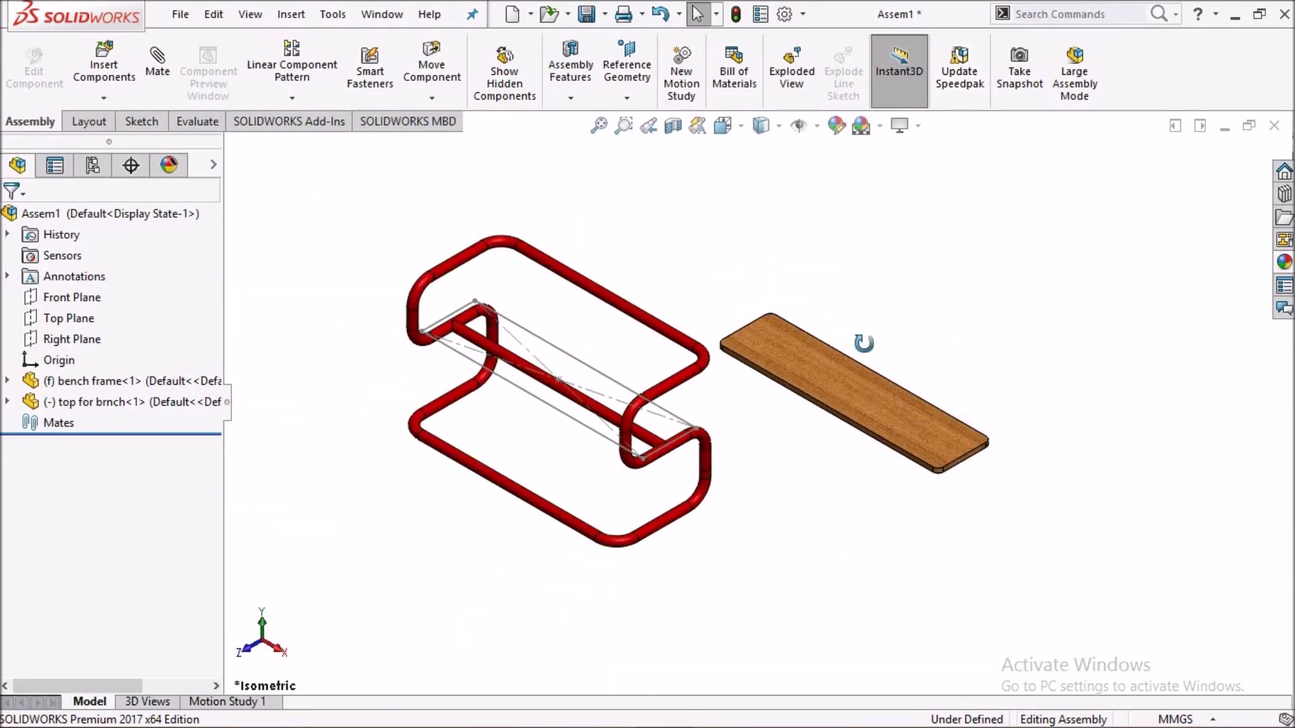
{"action": "middle_click_drag", "start_coordinate": [876, 403], "coordinate": [880, 293]}
{"action": "left_click", "coordinate": [849, 316]}
Add a Coincident mate between the board face and the frame's Line2 sketch edge.
{"action": "left_click", "coordinate": [157, 64]}
{"action": "middle_click_drag", "start_coordinate": [719, 408], "coordinate": [723, 403]}
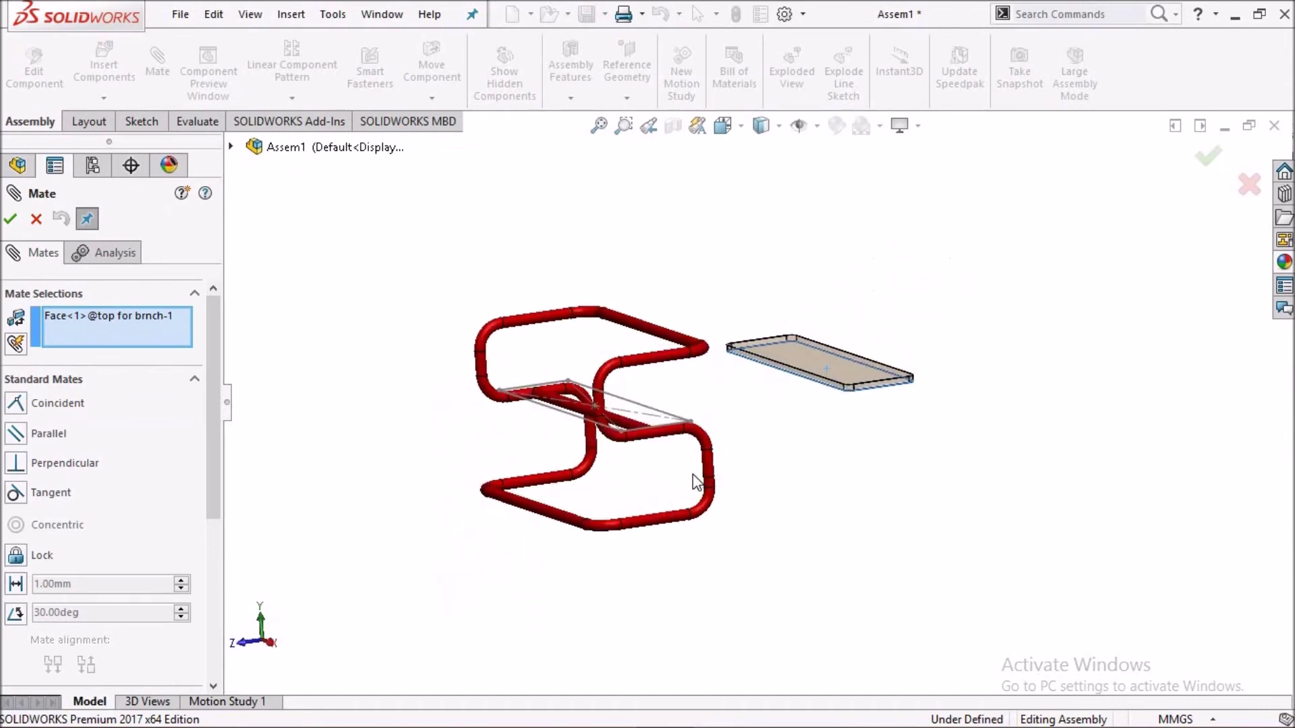
{"action": "scroll", "coordinate": [723, 403], "scroll_direction": "down", "scroll_amount": 2}
{"action": "scroll", "coordinate": [727, 397], "scroll_direction": "down", "scroll_amount": 5}
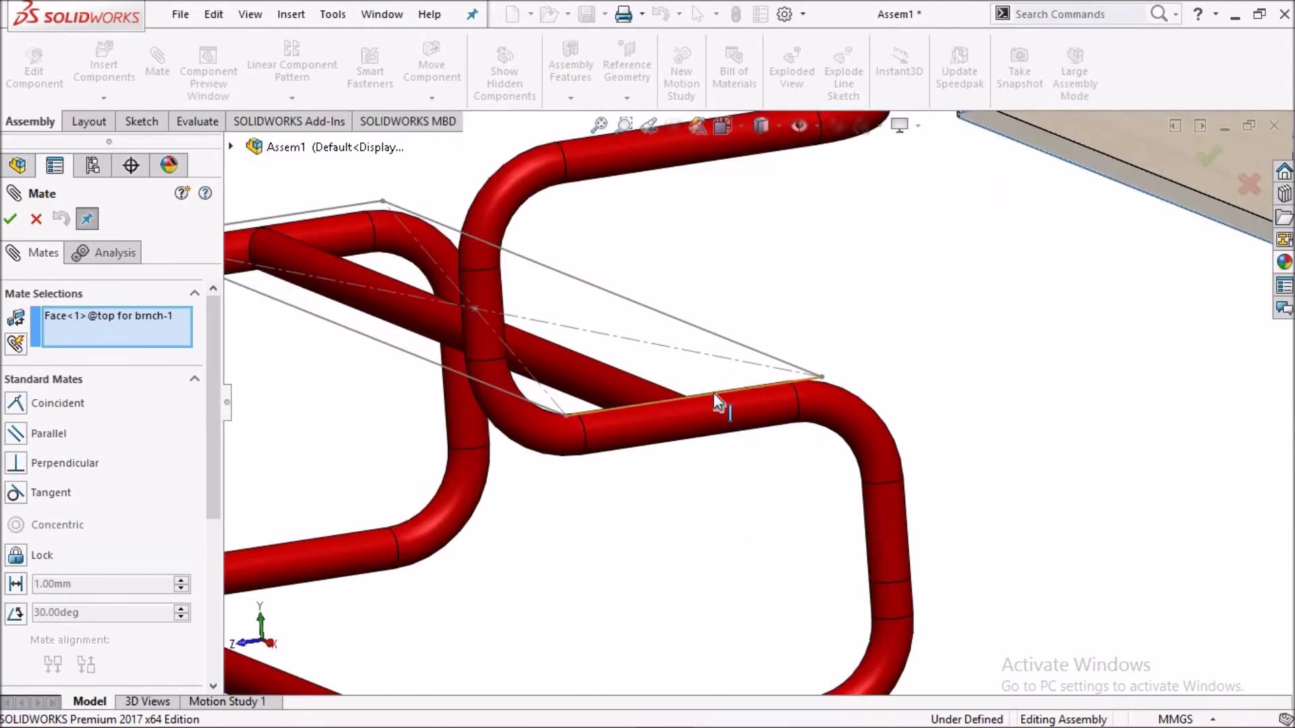
{"action": "left_click", "coordinate": [717, 403]}
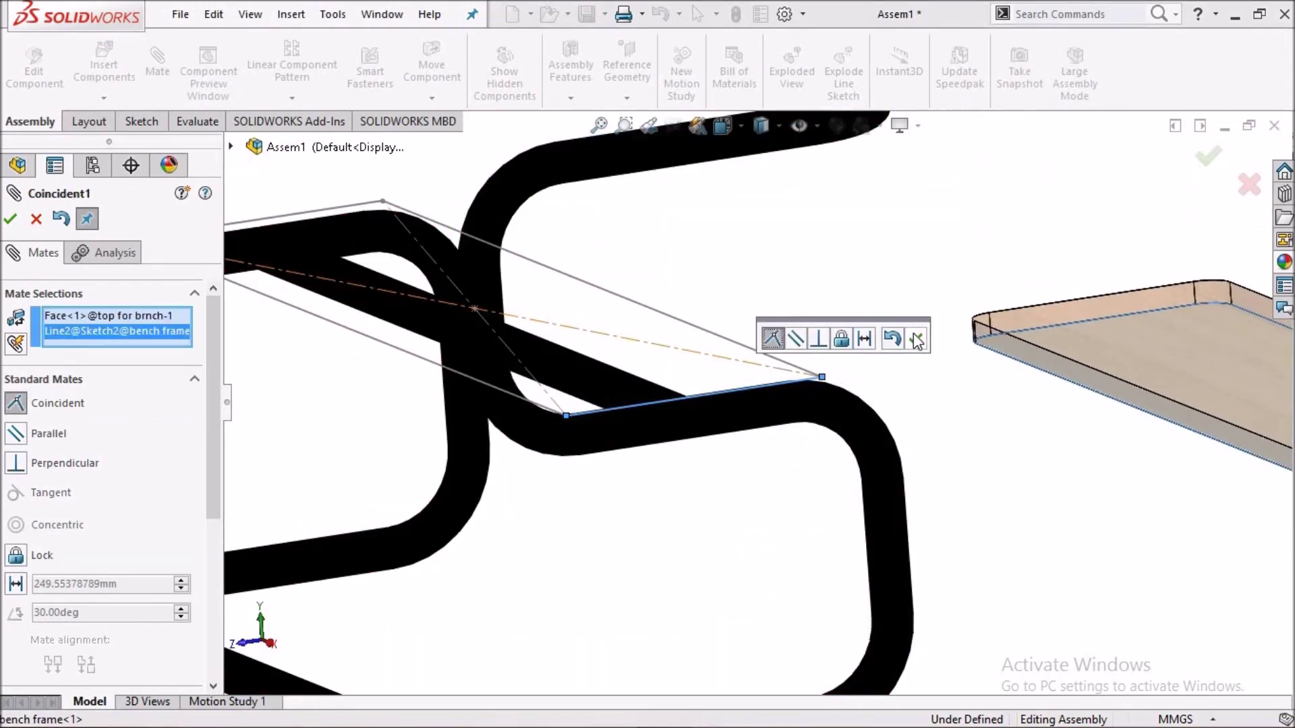
{"action": "left_click", "coordinate": [917, 340]}
Undo that mate and drag the board into the middle of the frame.
{"action": "scroll", "coordinate": [960, 379], "scroll_direction": "up", "scroll_amount": 5}
{"action": "scroll", "coordinate": [907, 390], "scroll_direction": "up", "scroll_amount": 2}
{"action": "right_click_drag", "start_coordinate": [870, 375], "coordinate": [870, 394]}
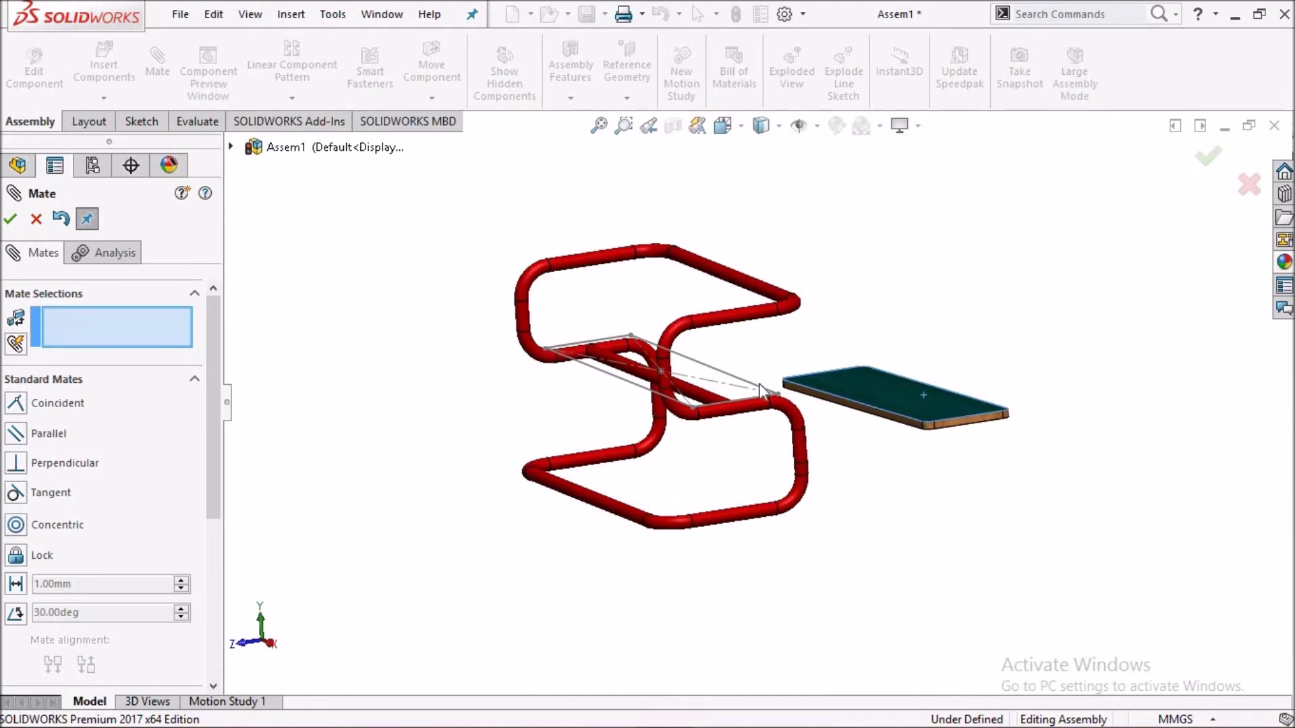
{"action": "left_click", "coordinate": [67, 220]}
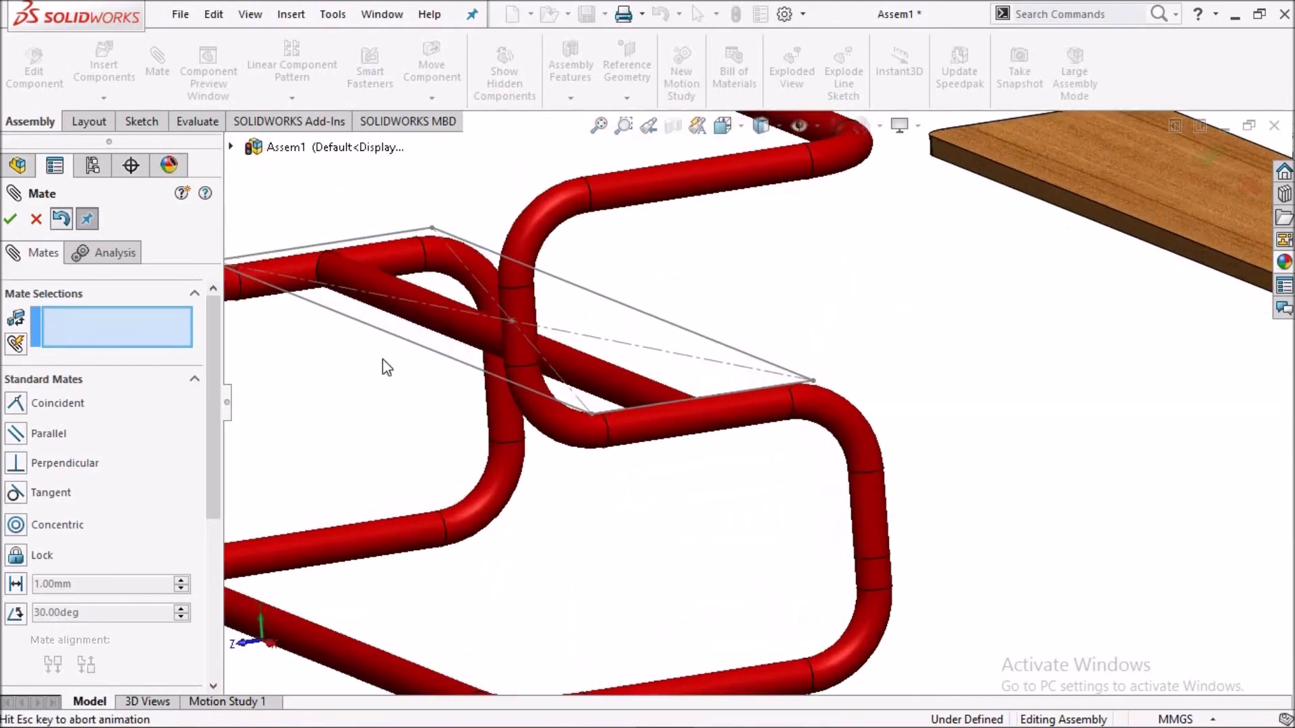
{"action": "scroll", "coordinate": [893, 344], "scroll_direction": "up", "scroll_amount": 5}
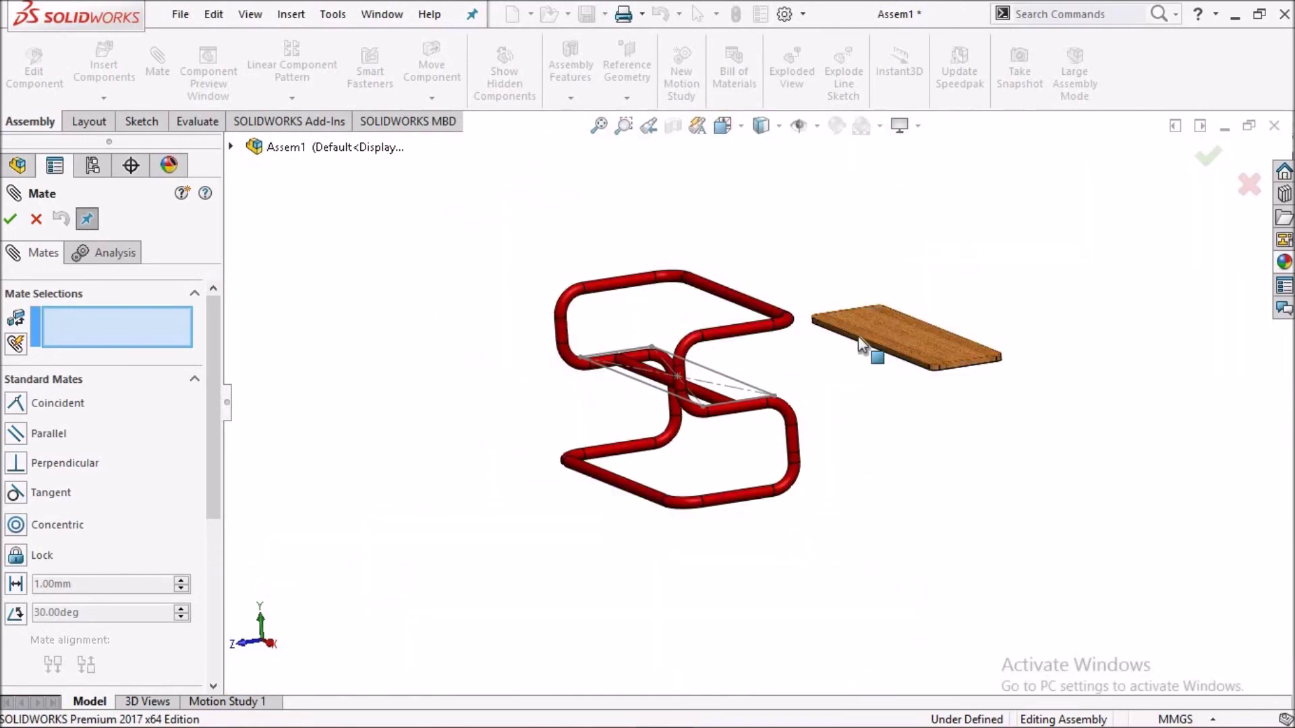
{"action": "left_click_drag", "start_coordinate": [870, 347], "coordinate": [692, 370]}
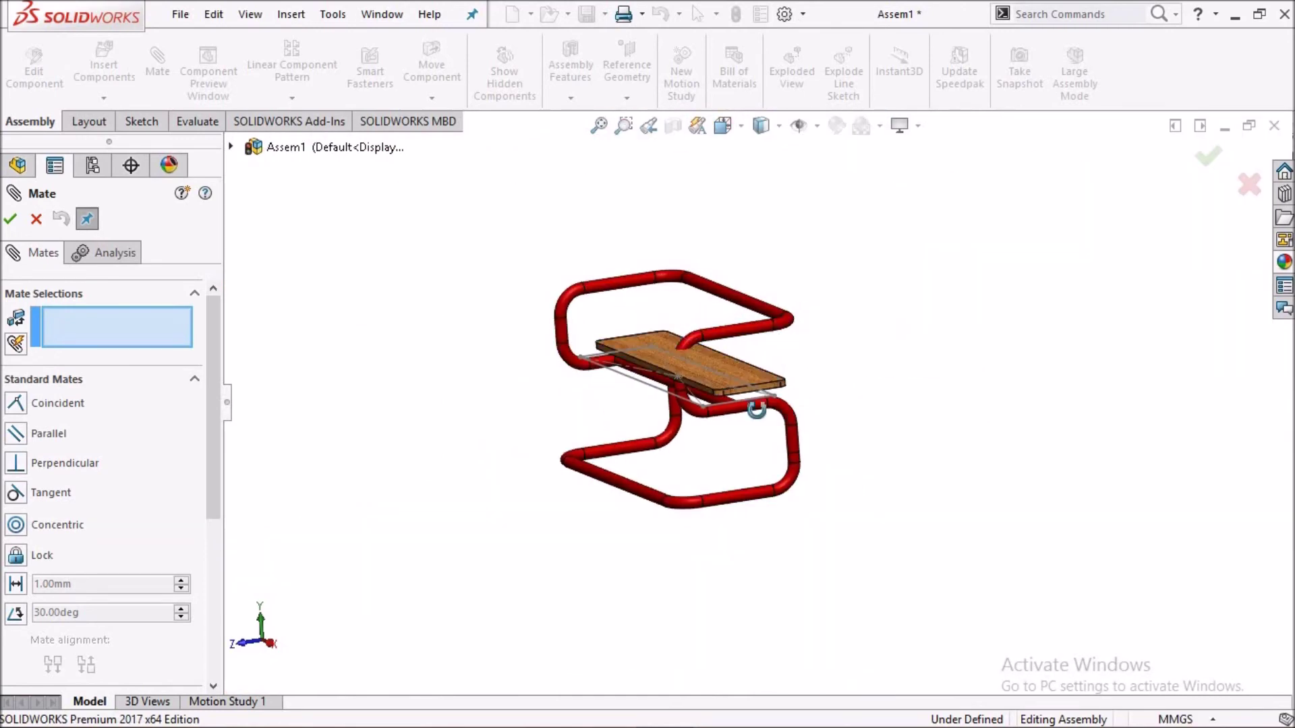
{"action": "middle_click_drag", "start_coordinate": [757, 405], "coordinate": [723, 316]}
{"action": "scroll", "coordinate": [712, 343], "scroll_direction": "down", "scroll_amount": 3}
{"action": "left_click_drag", "start_coordinate": [694, 341], "coordinate": [709, 489]}
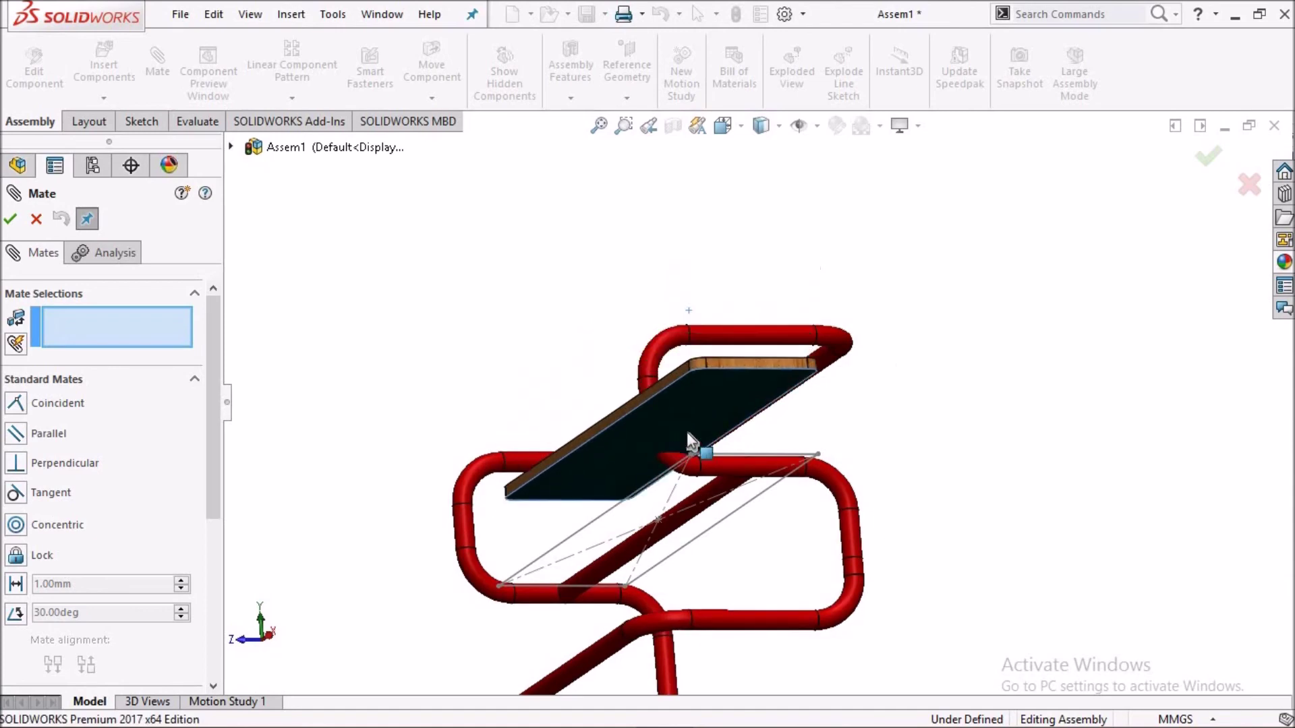
{"action": "mouse_move", "coordinate": [707, 481]}
{"action": "middle_mouse_down"}
{"action": "mouse_move", "coordinate": [746, 477]}
{"action": "mouse_move", "coordinate": [830, 512]}
{"action": "mouse_move", "coordinate": [668, 544]}
{"action": "mouse_move", "coordinate": [678, 469]}
{"action": "middle_mouse_up"}
{"action": "scroll", "coordinate": [677, 468], "scroll_direction": "down", "scroll_amount": 3}
{"action": "mouse_move", "coordinate": [771, 386]}
{"action": "left_mouse_down"}
{"action": "mouse_move", "coordinate": [505, 380]}
{"action": "mouse_move", "coordinate": [499, 391]}
{"action": "left_mouse_up"}
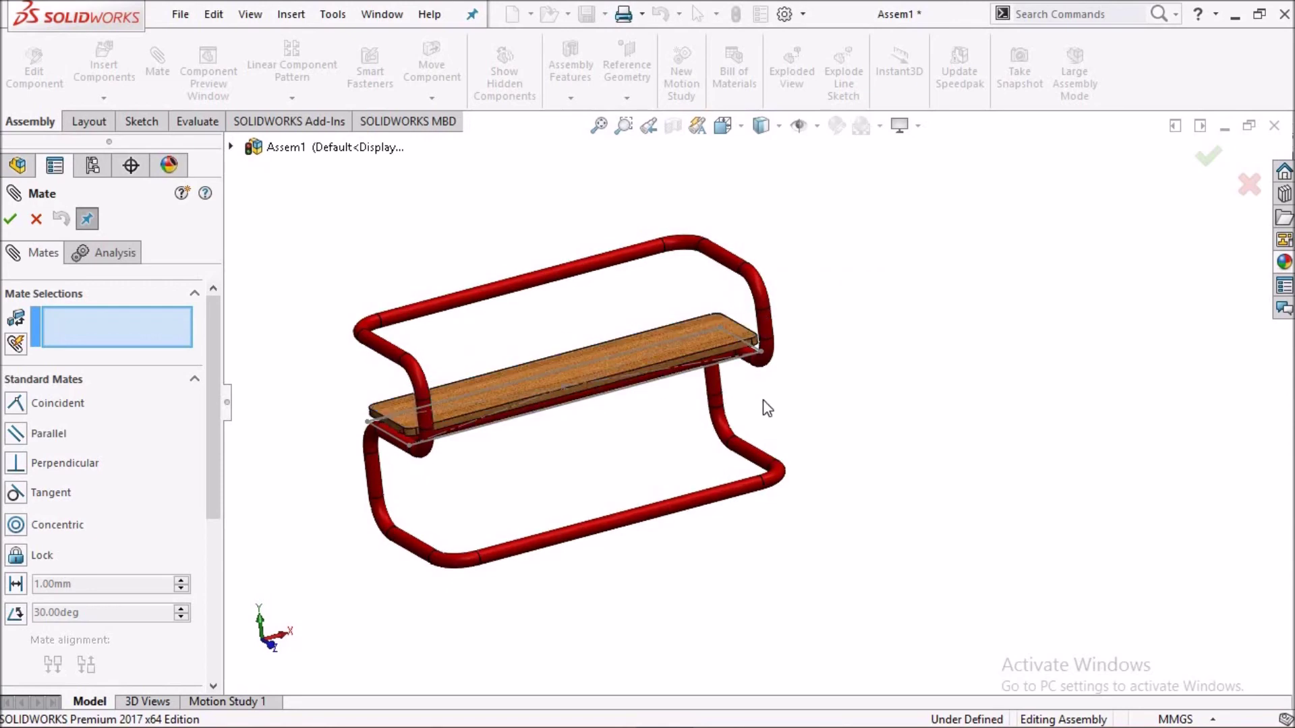
{"action": "mouse_move", "coordinate": [851, 403]}
{"action": "middle_mouse_down"}
{"action": "mouse_move", "coordinate": [674, 387]}
{"action": "mouse_move", "coordinate": [709, 364]}
{"action": "middle_mouse_up"}
{"action": "scroll", "coordinate": [746, 358], "scroll_direction": "down", "scroll_amount": 3}
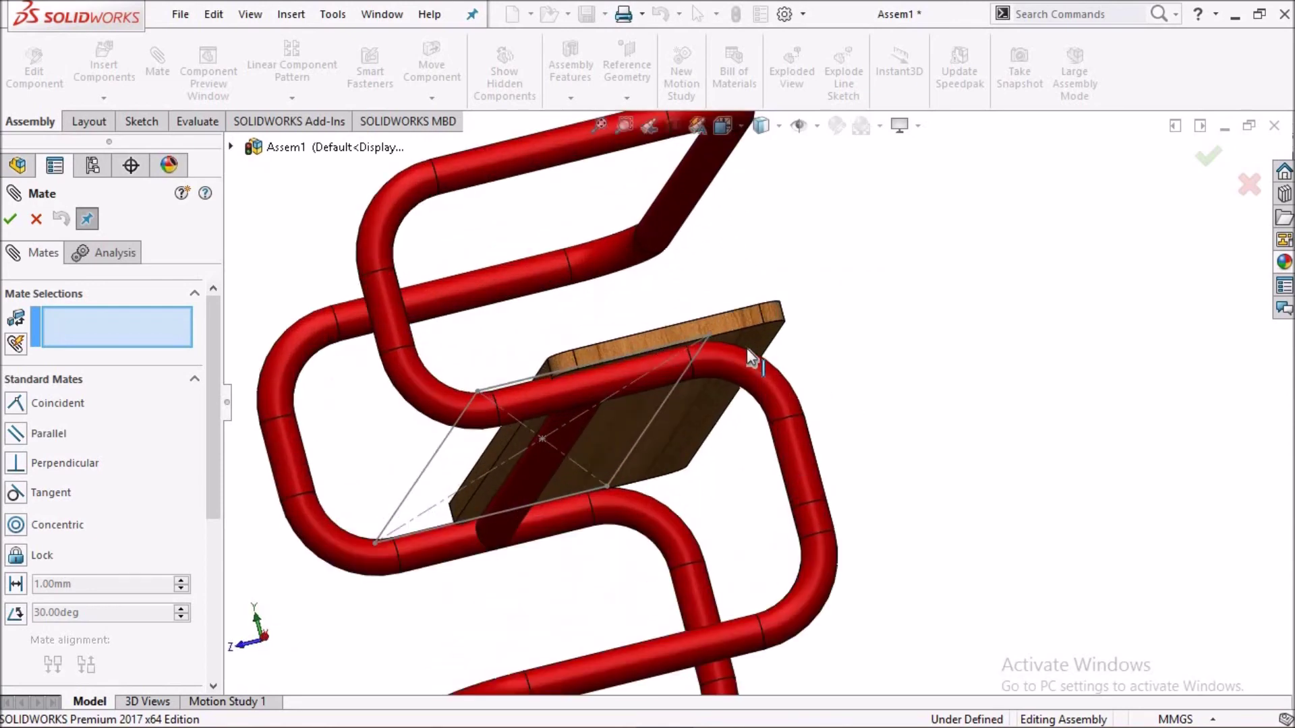
{"action": "scroll", "coordinate": [806, 369], "scroll_direction": "down", "scroll_amount": 3}
Mate the board's top face coincident to another frame sketch line.
{"action": "left_click", "coordinate": [806, 368]}
{"action": "scroll", "coordinate": [607, 405], "scroll_direction": "down", "scroll_amount": 2}
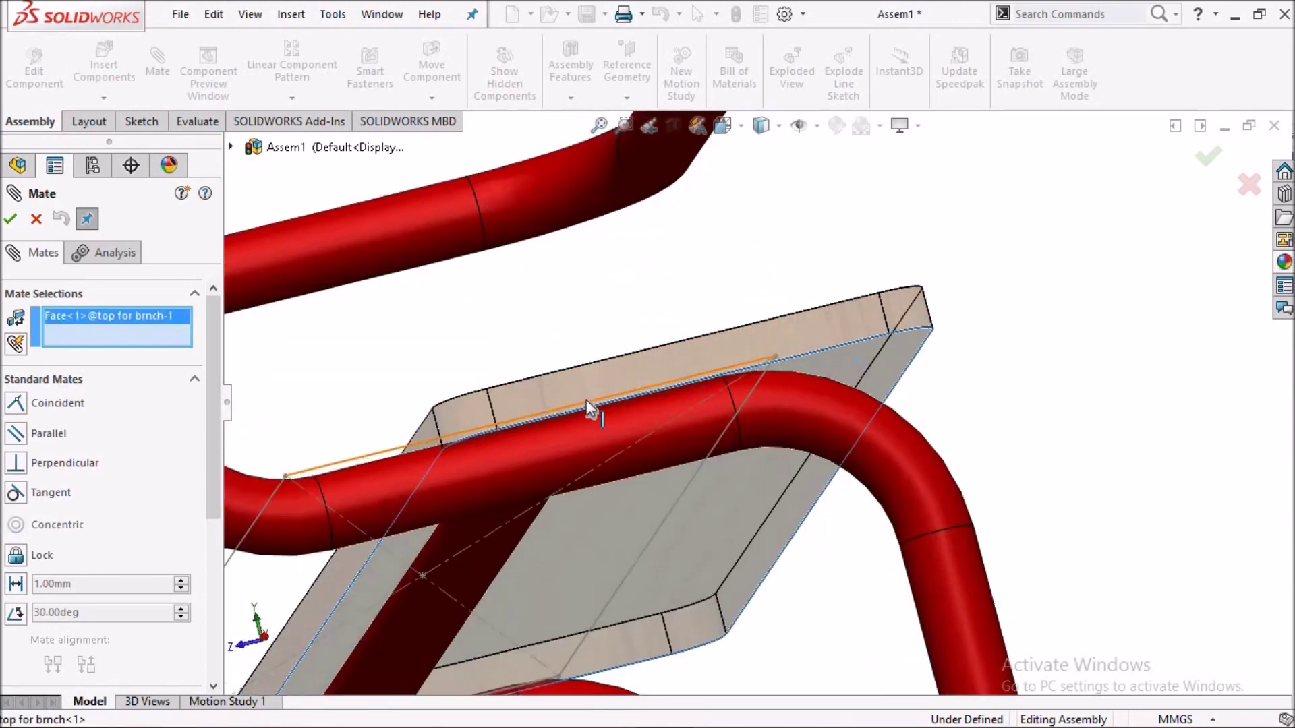
{"action": "scroll", "coordinate": [586, 399], "scroll_direction": "down", "scroll_amount": 3}
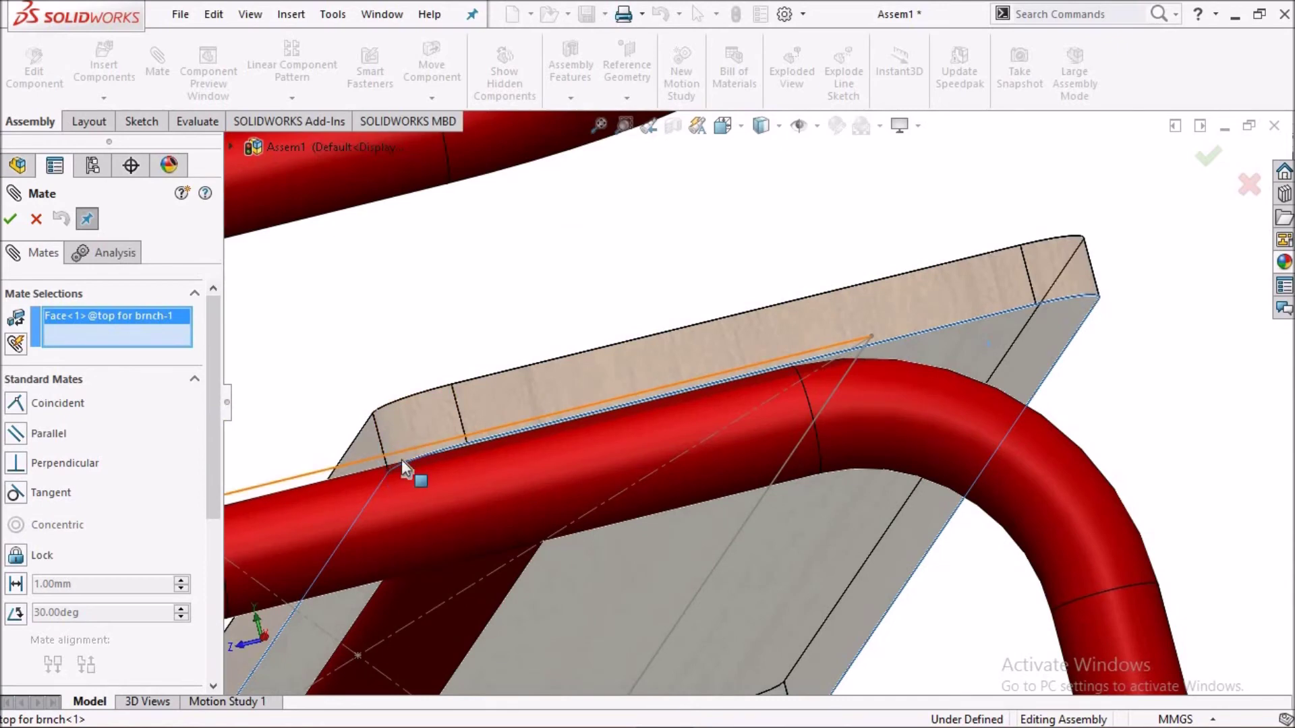
{"action": "scroll", "coordinate": [670, 448], "scroll_direction": "up", "scroll_amount": 2}
{"action": "scroll", "coordinate": [670, 448], "scroll_direction": "up", "scroll_amount": 3}
{"action": "middle_click_drag", "start_coordinate": [679, 475], "coordinate": [691, 403]}
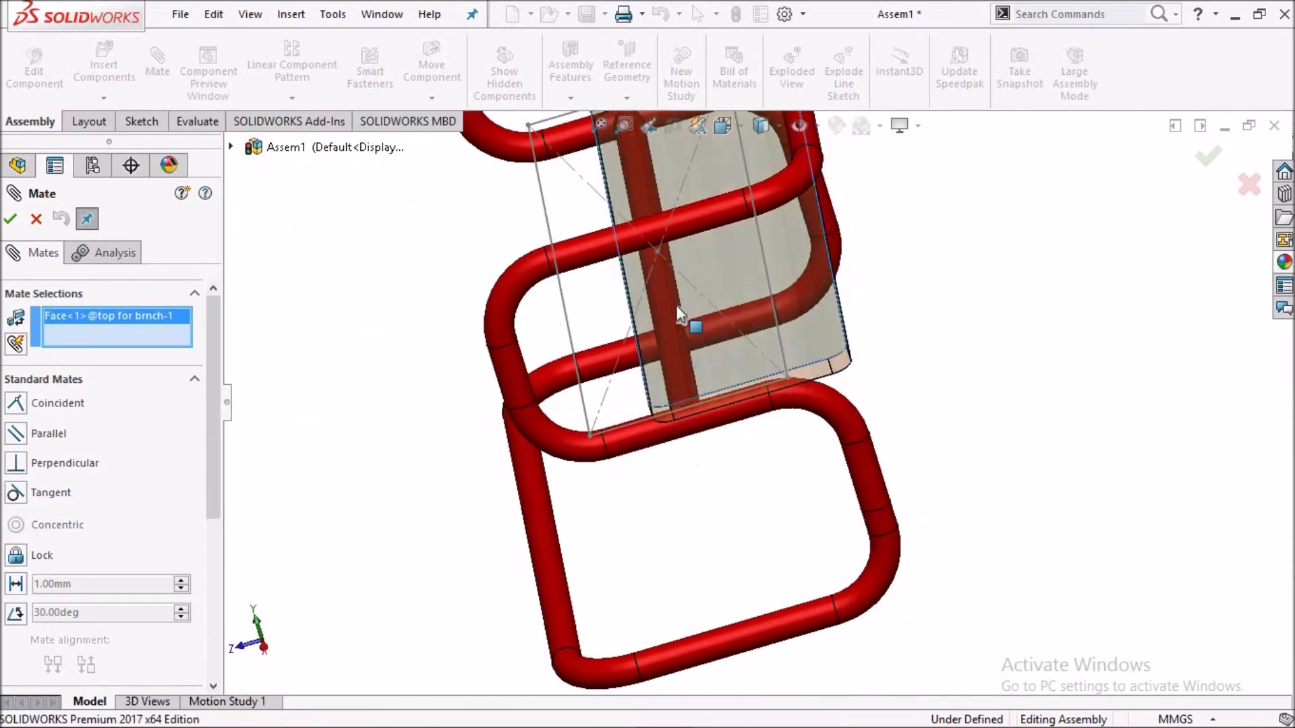
{"action": "scroll", "coordinate": [633, 439], "scroll_direction": "down", "scroll_amount": 2}
{"action": "scroll", "coordinate": [634, 447], "scroll_direction": "down", "scroll_amount": 2}
{"action": "left_click", "coordinate": [634, 448]}
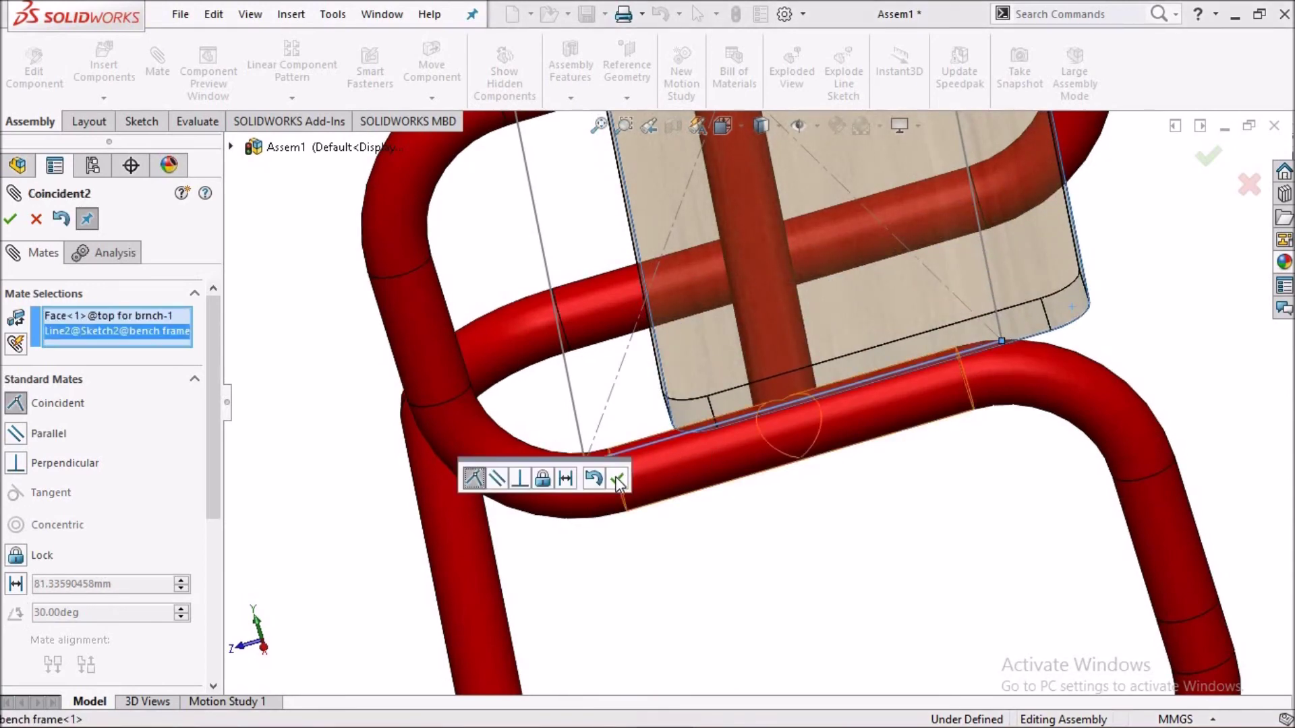
{"action": "left_click", "coordinate": [618, 482]}
{"action": "scroll", "coordinate": [684, 352], "scroll_direction": "up", "scroll_amount": 5}
{"action": "middle_click_drag", "start_coordinate": [684, 353], "coordinate": [936, 305]}
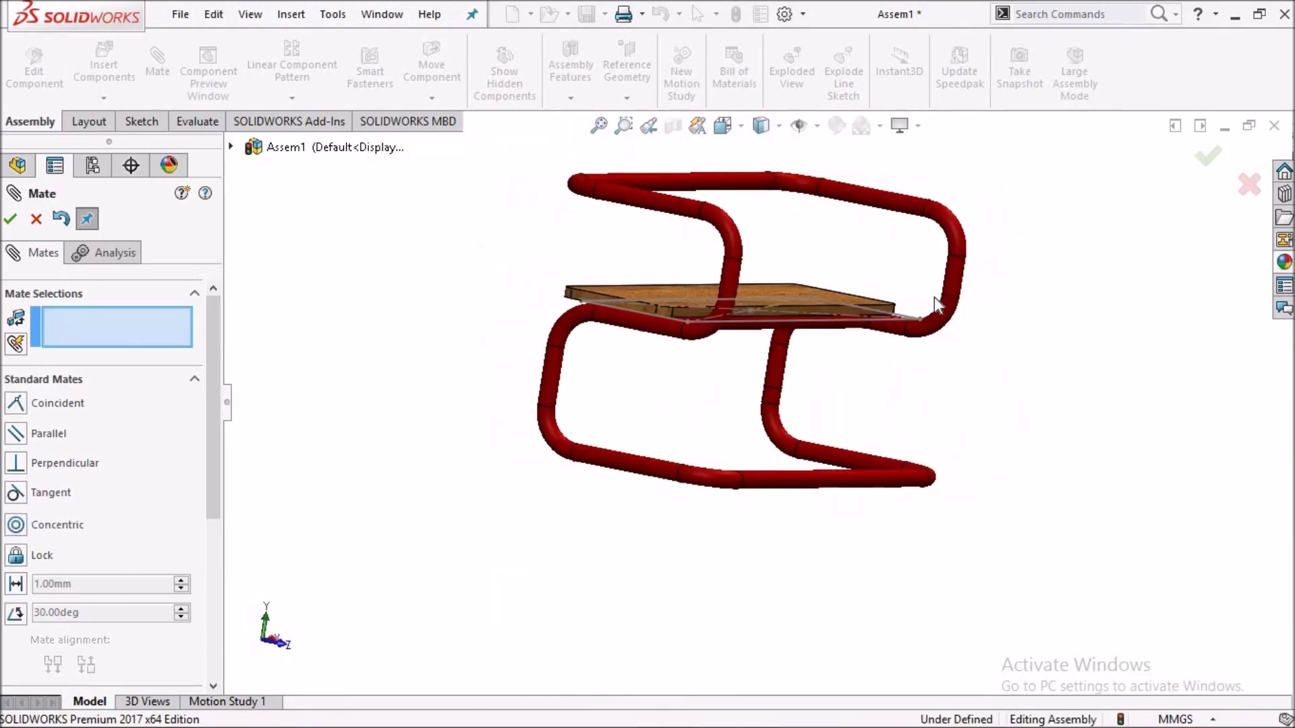
{"action": "scroll", "coordinate": [936, 304], "scroll_direction": "down", "scroll_amount": 3}
{"action": "scroll", "coordinate": [688, 288], "scroll_direction": "down", "scroll_amount": 3}
{"action": "scroll", "coordinate": [765, 280], "scroll_direction": "down", "scroll_amount": 3}
{"action": "scroll", "coordinate": [769, 270], "scroll_direction": "down", "scroll_amount": 2}
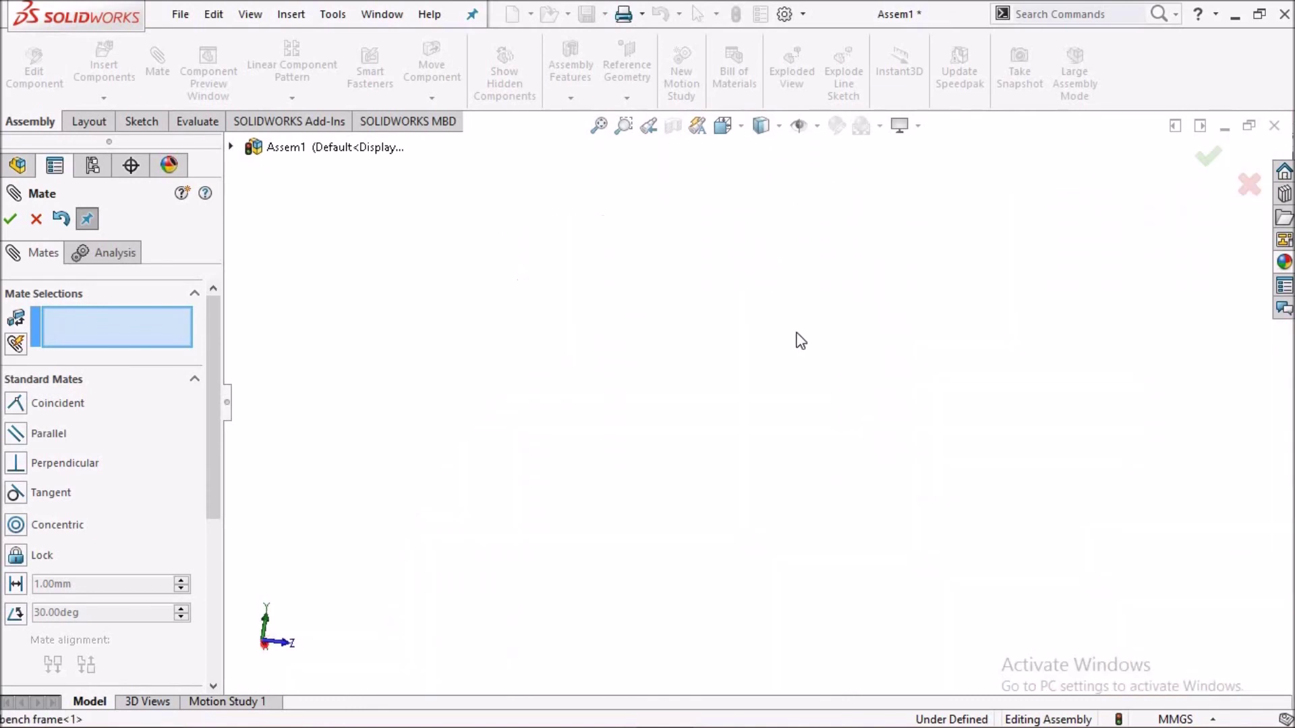
Mate a bench top face coincident to a frame Sketch2 line.
{"action": "key", "text": "space"}
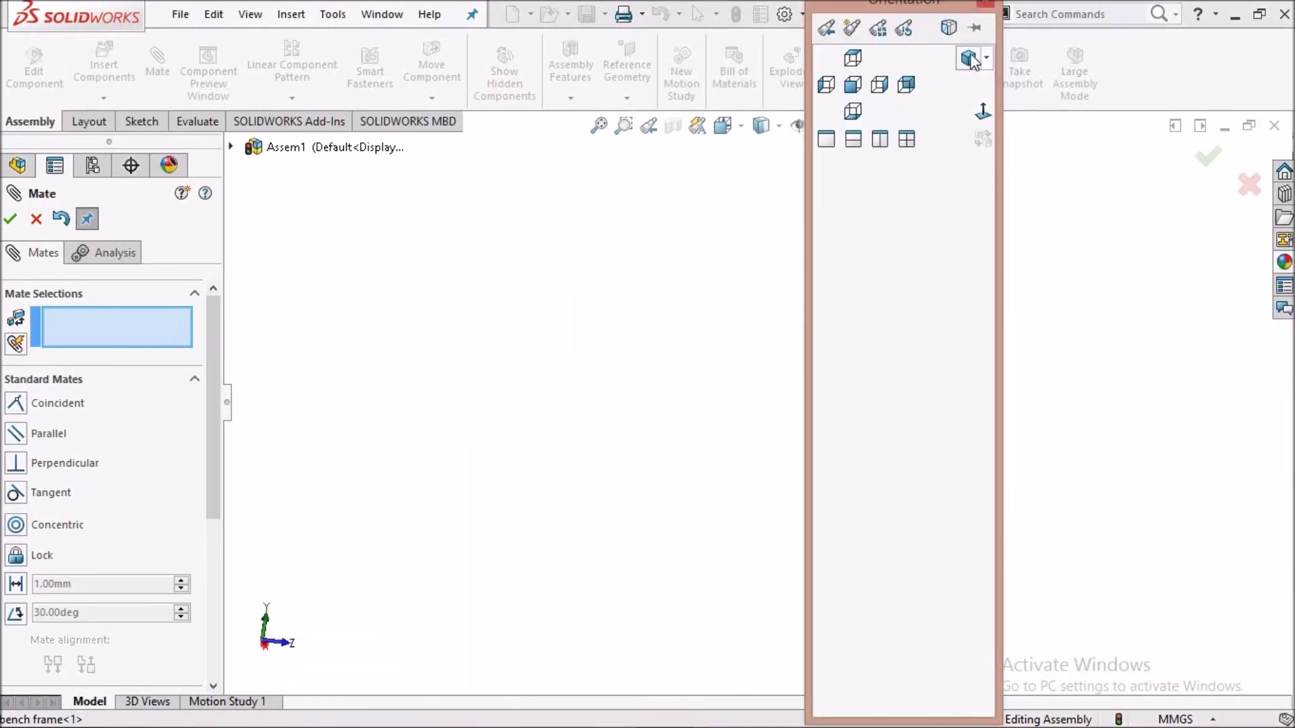
{"action": "left_click", "coordinate": [971, 59]}
{"action": "mouse_move", "coordinate": [723, 421]}
{"action": "middle_mouse_down"}
{"action": "mouse_move", "coordinate": [913, 387]}
{"action": "mouse_move", "coordinate": [933, 456]}
{"action": "mouse_move", "coordinate": [719, 382]}
{"action": "middle_mouse_up"}
{"action": "scroll", "coordinate": [652, 348], "scroll_direction": "down", "scroll_amount": 5}
{"action": "scroll", "coordinate": [652, 347], "scroll_direction": "down", "scroll_amount": 2}
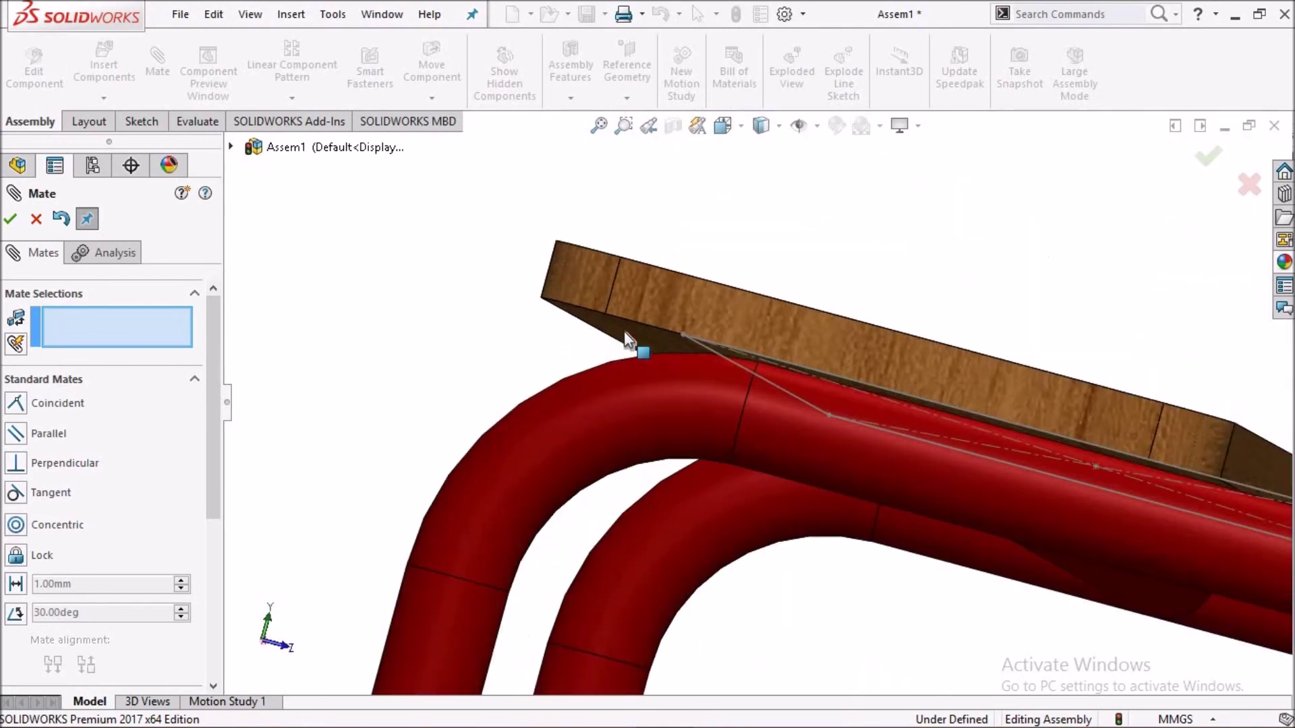
{"action": "scroll", "coordinate": [624, 330], "scroll_direction": "down", "scroll_amount": 2}
{"action": "left_click", "coordinate": [622, 330]}
{"action": "scroll", "coordinate": [862, 439], "scroll_direction": "up", "scroll_amount": 5}
{"action": "middle_click_drag", "start_coordinate": [876, 398], "coordinate": [824, 405]}
{"action": "scroll", "coordinate": [840, 406], "scroll_direction": "down", "scroll_amount": 4}
{"action": "scroll", "coordinate": [843, 411], "scroll_direction": "down", "scroll_amount": 2}
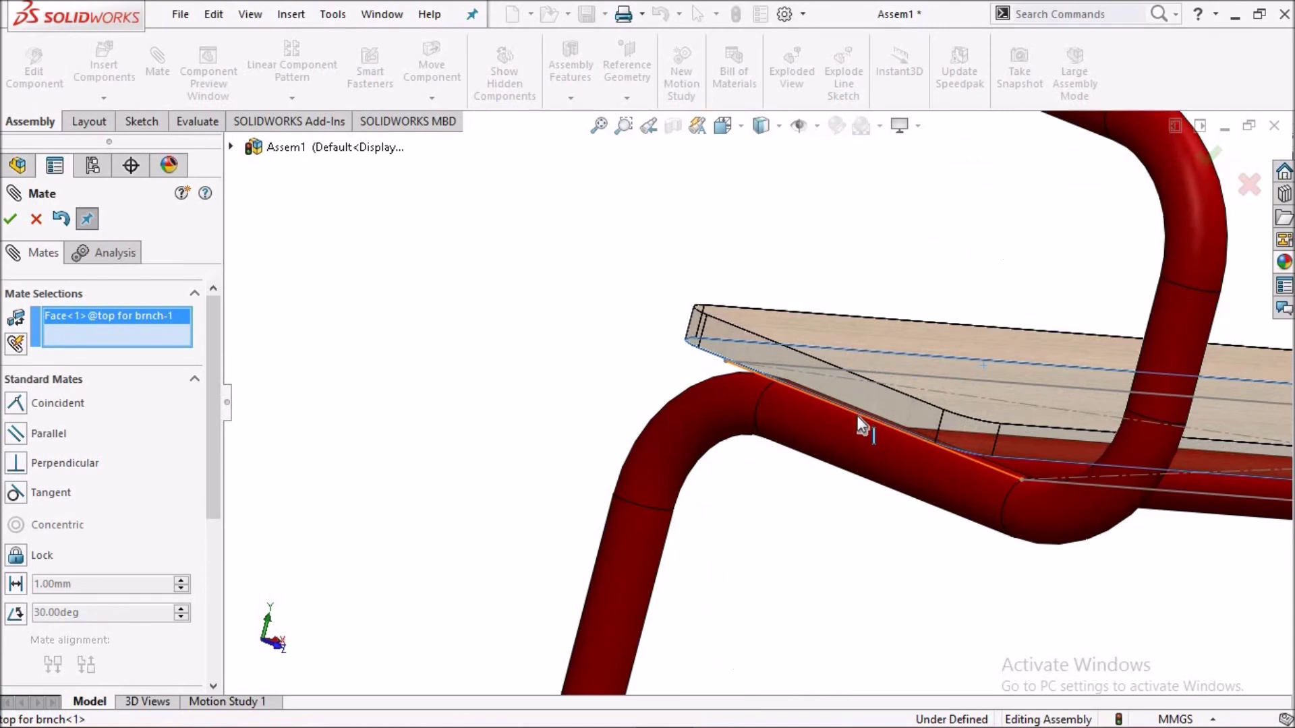
{"action": "scroll", "coordinate": [863, 414], "scroll_direction": "down", "scroll_amount": 3}
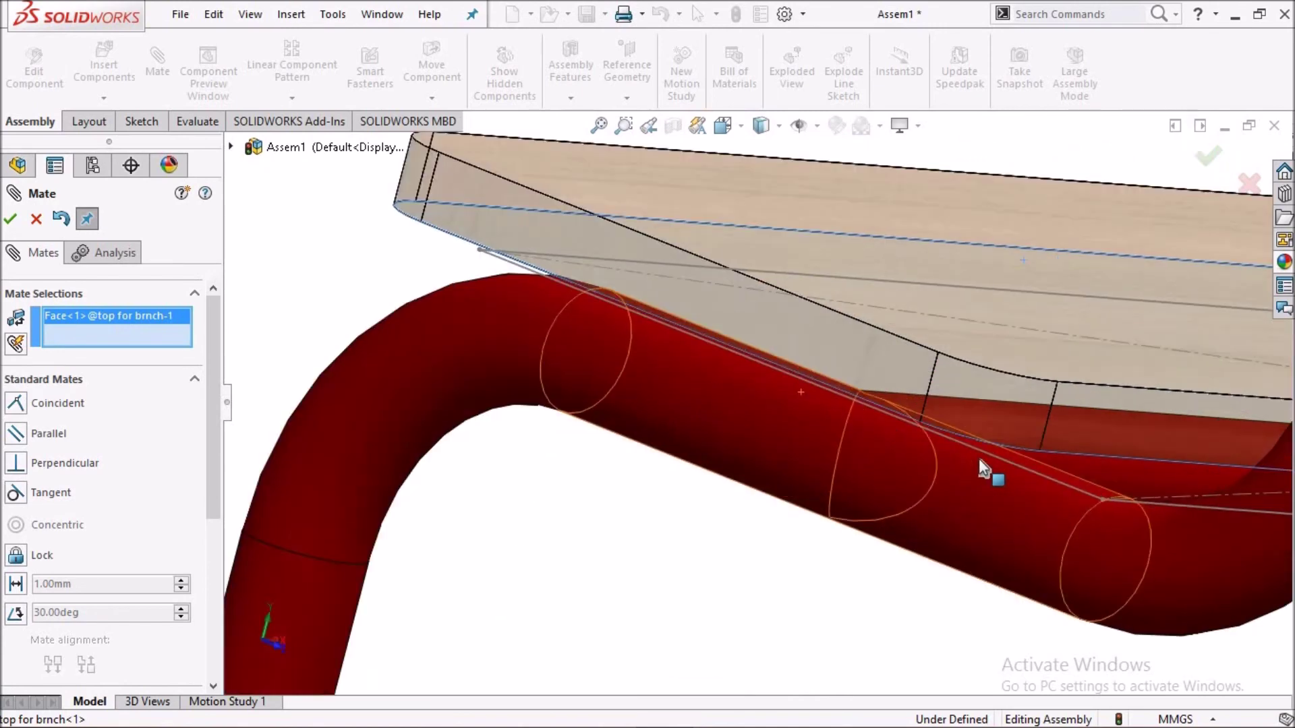
{"action": "left_click", "coordinate": [1025, 471]}
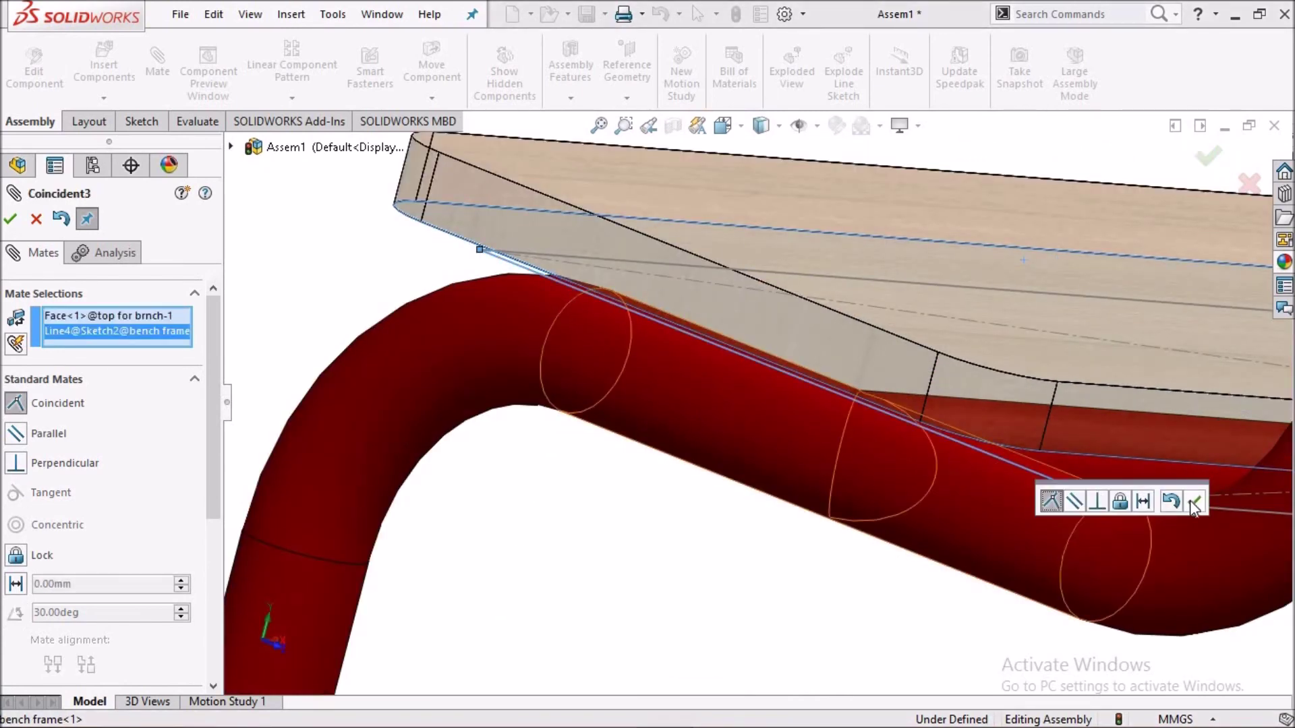
{"action": "left_click", "coordinate": [1192, 503]}
Add two more Coincident mates between bench top faces and frame sketch lines.
{"action": "scroll", "coordinate": [836, 398], "scroll_direction": "down", "scroll_amount": 3}
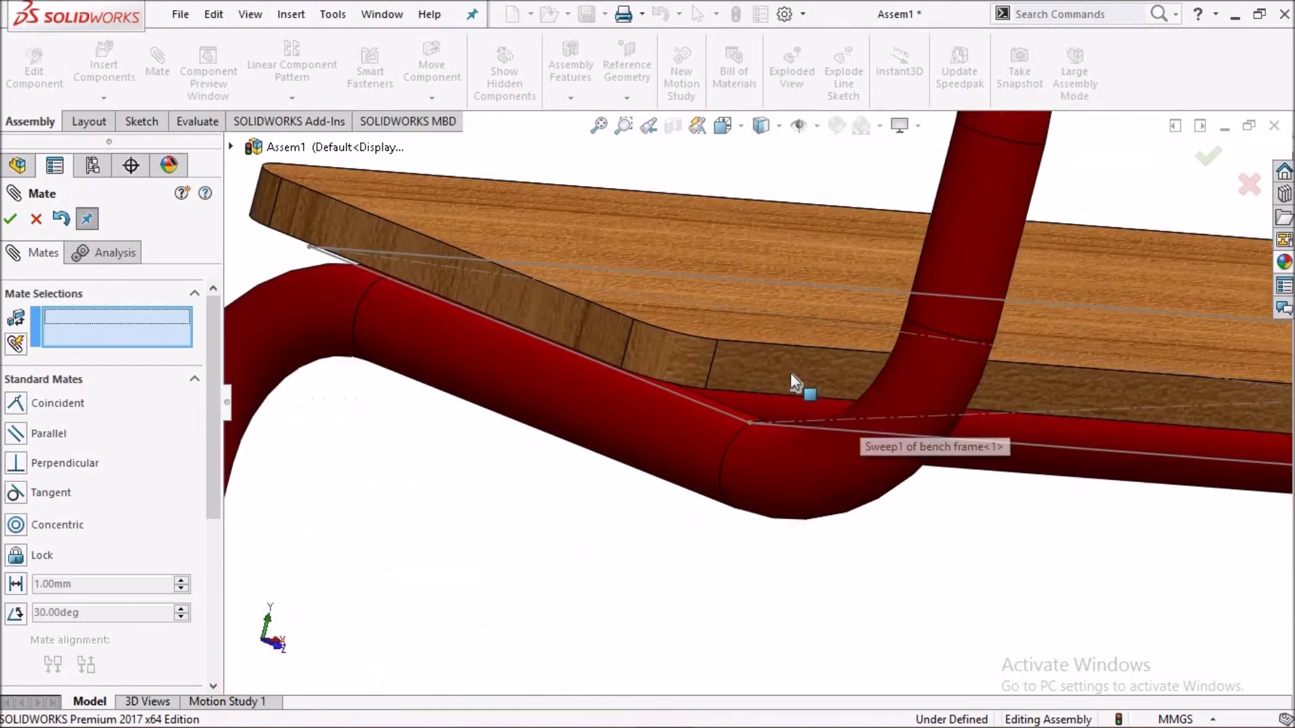
{"action": "left_click", "coordinate": [791, 373]}
{"action": "left_click", "coordinate": [1029, 448]}
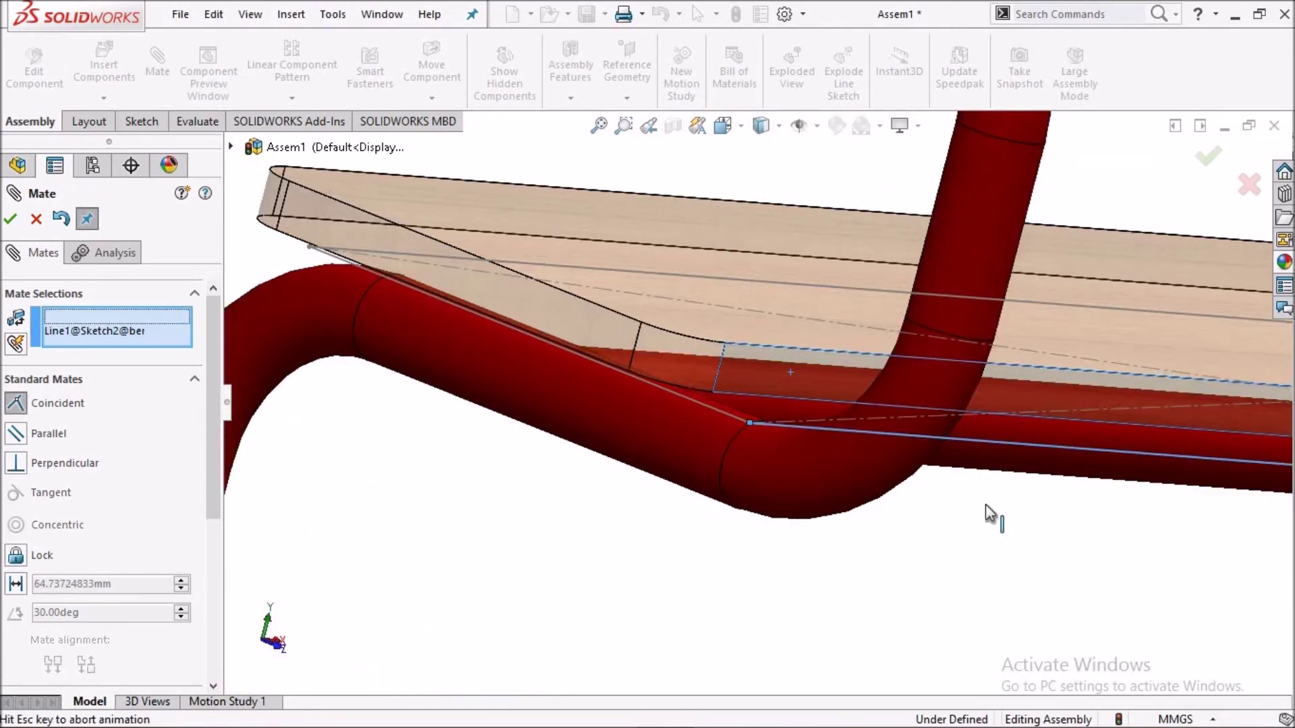
{"action": "left_click", "coordinate": [1155, 542]}
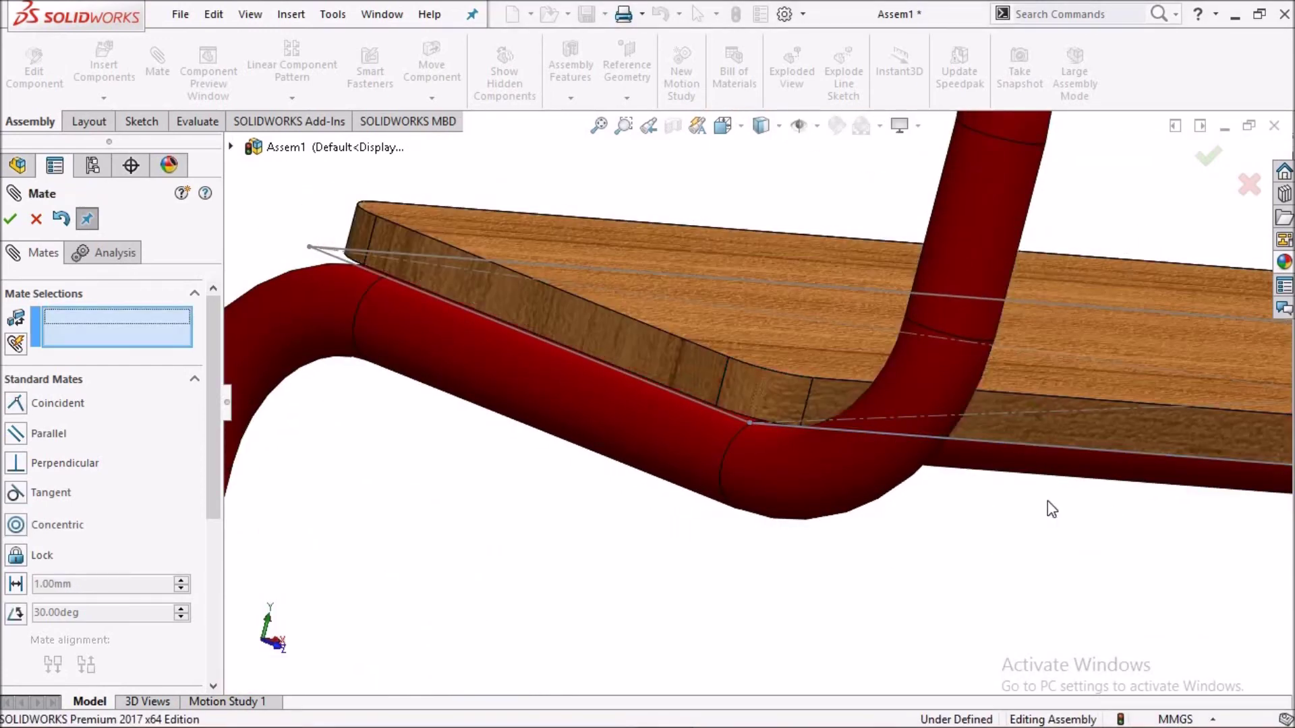
{"action": "scroll", "coordinate": [1039, 486], "scroll_direction": "up", "scroll_amount": 3}
{"action": "mouse_move", "coordinate": [1026, 456]}
{"action": "middle_mouse_down"}
{"action": "mouse_move", "coordinate": [922, 424]}
{"action": "mouse_move", "coordinate": [702, 393]}
{"action": "mouse_move", "coordinate": [613, 355]}
{"action": "middle_mouse_up"}
{"action": "scroll", "coordinate": [515, 321], "scroll_direction": "down", "scroll_amount": 3}
{"action": "left_click", "coordinate": [515, 321]}
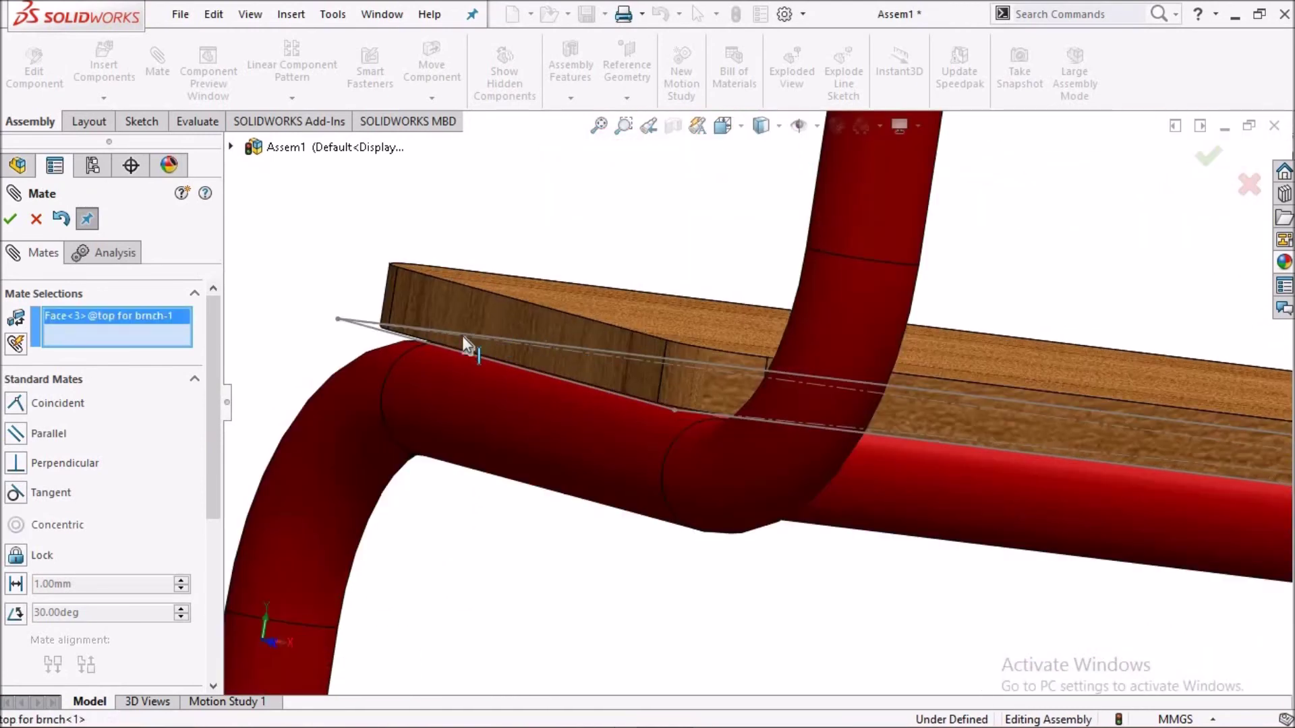
{"action": "left_click", "coordinate": [447, 348]}
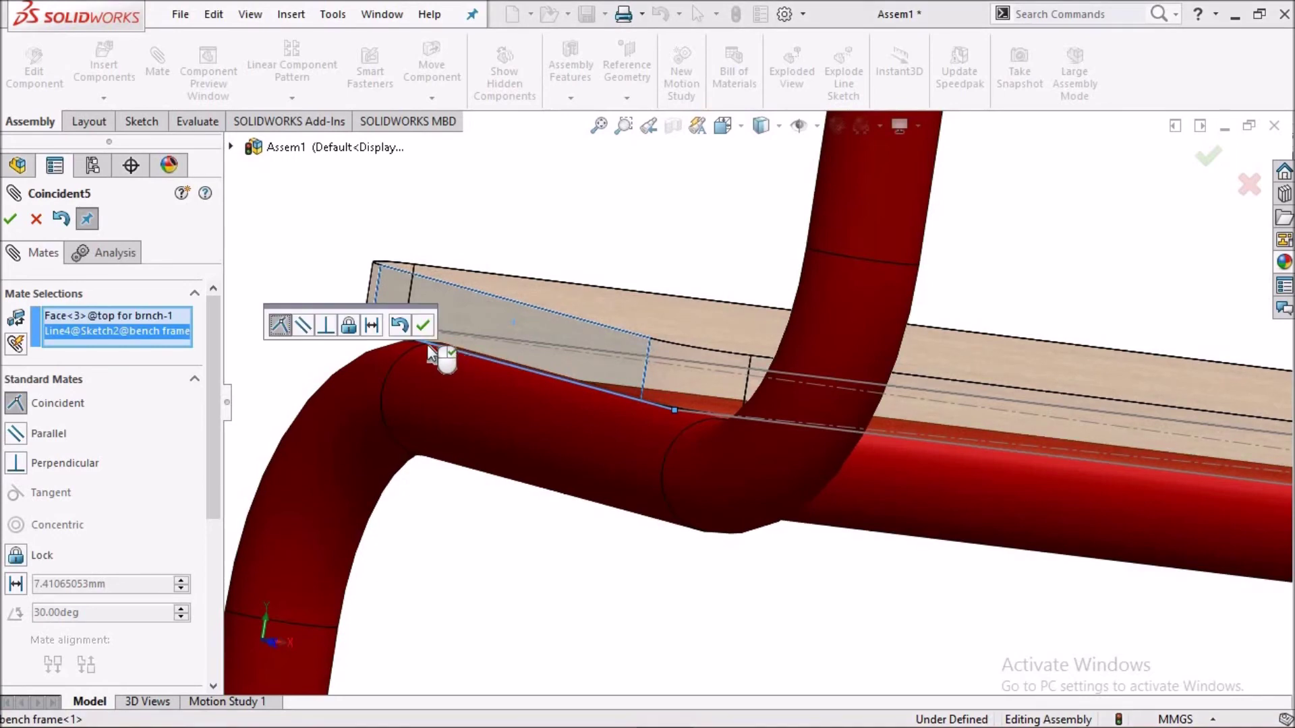
{"action": "left_click", "coordinate": [423, 323]}
Return to isometric, close Mate, and hide the bench frame's Sketch2.
{"action": "key", "text": "space"}
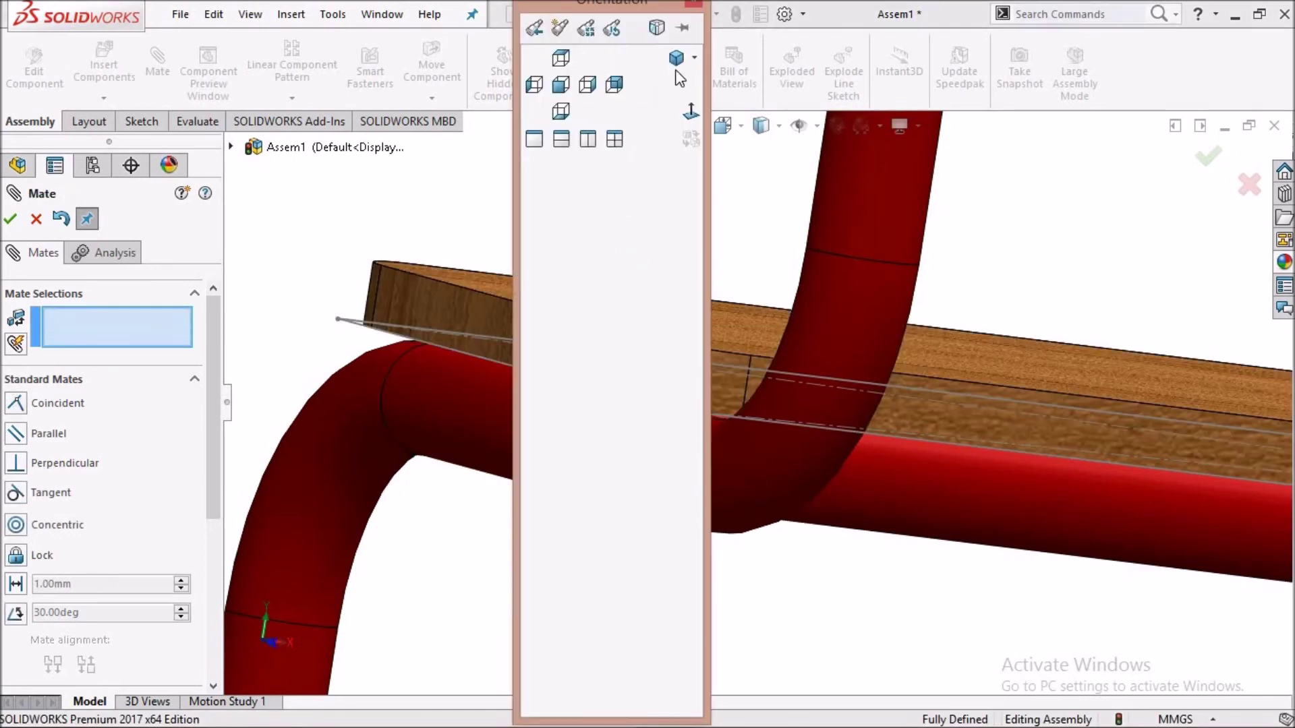
{"action": "left_click", "coordinate": [677, 59]}
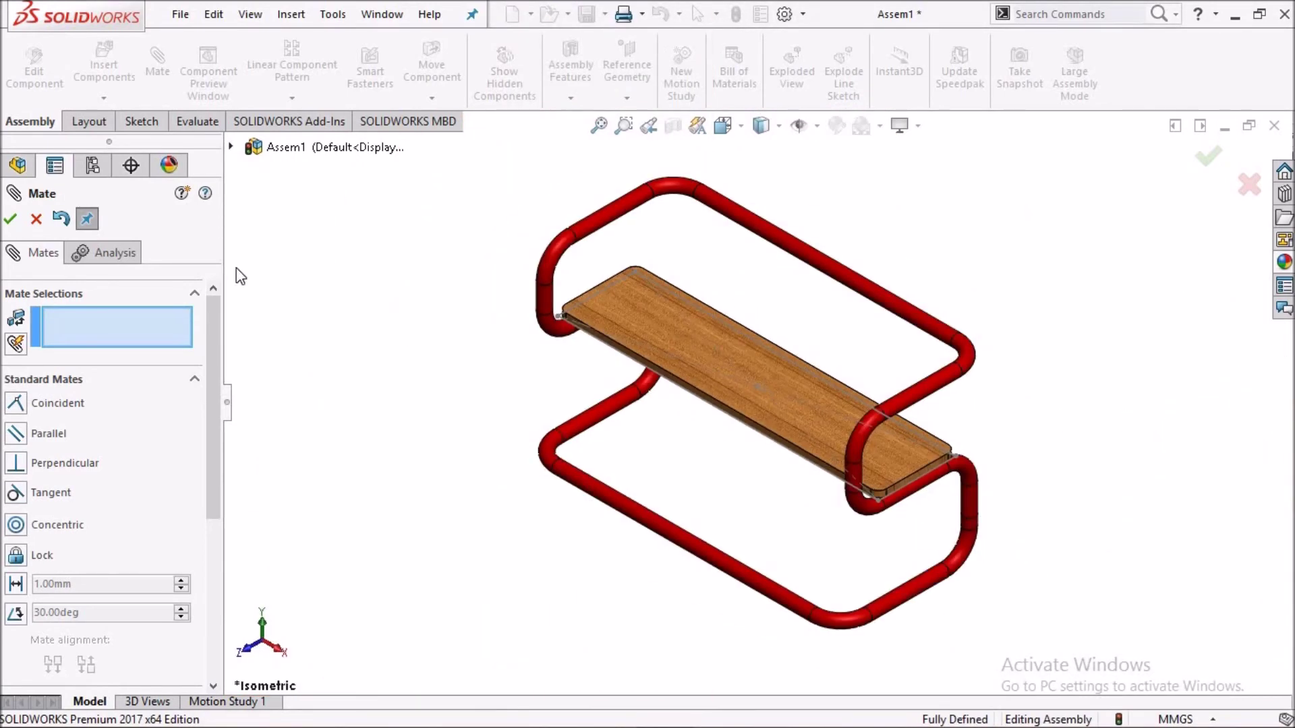
{"action": "left_click", "coordinate": [36, 219]}
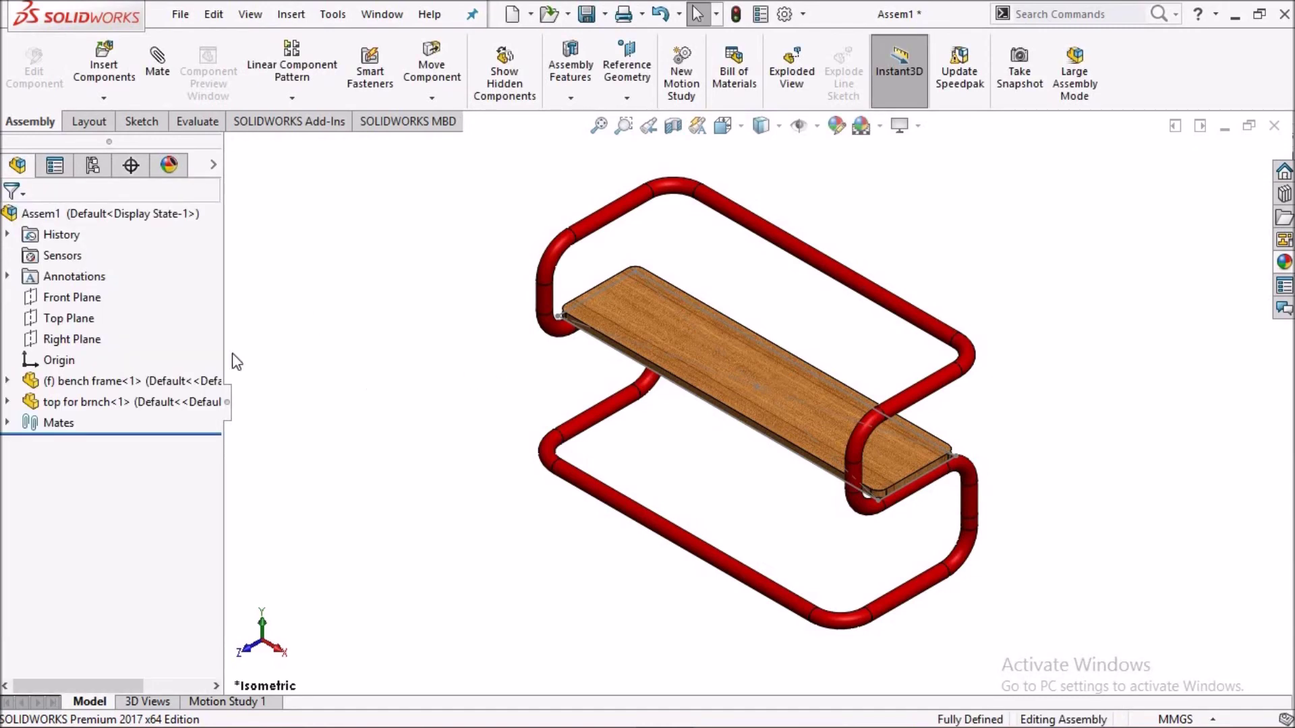
{"action": "left_click", "coordinate": [7, 381]}
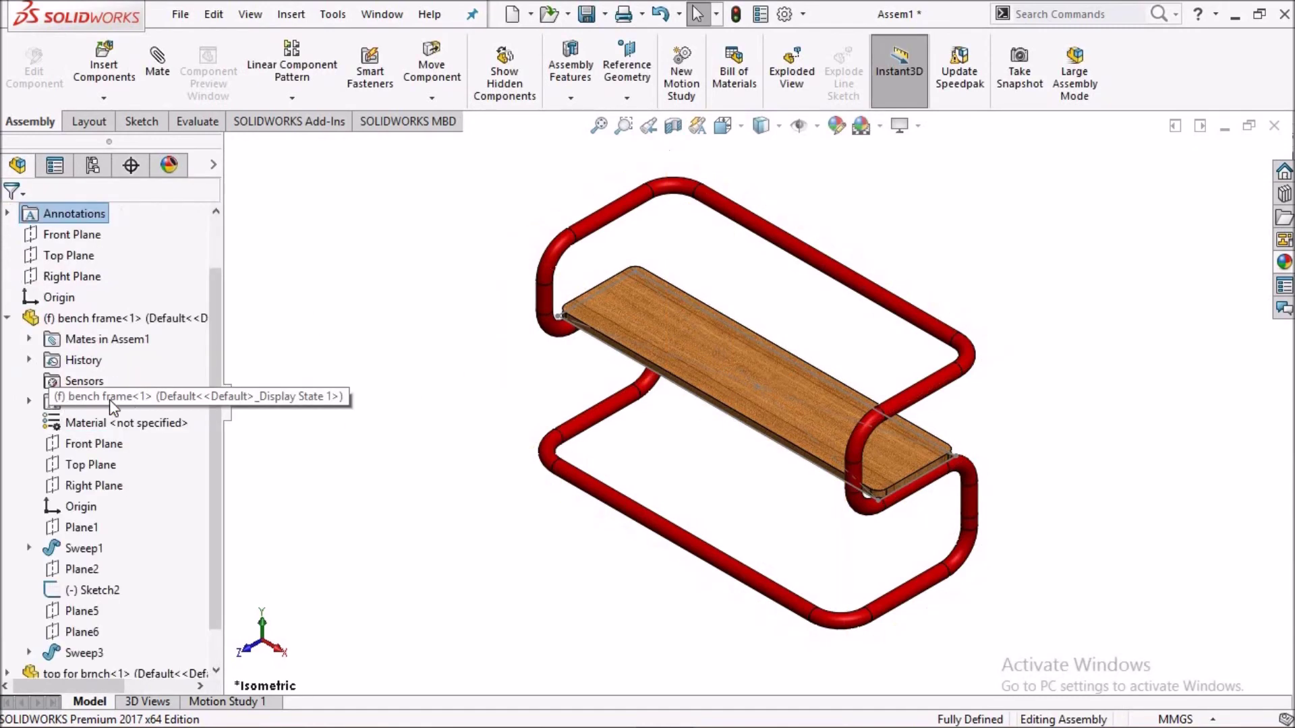
{"action": "left_click", "coordinate": [103, 592]}
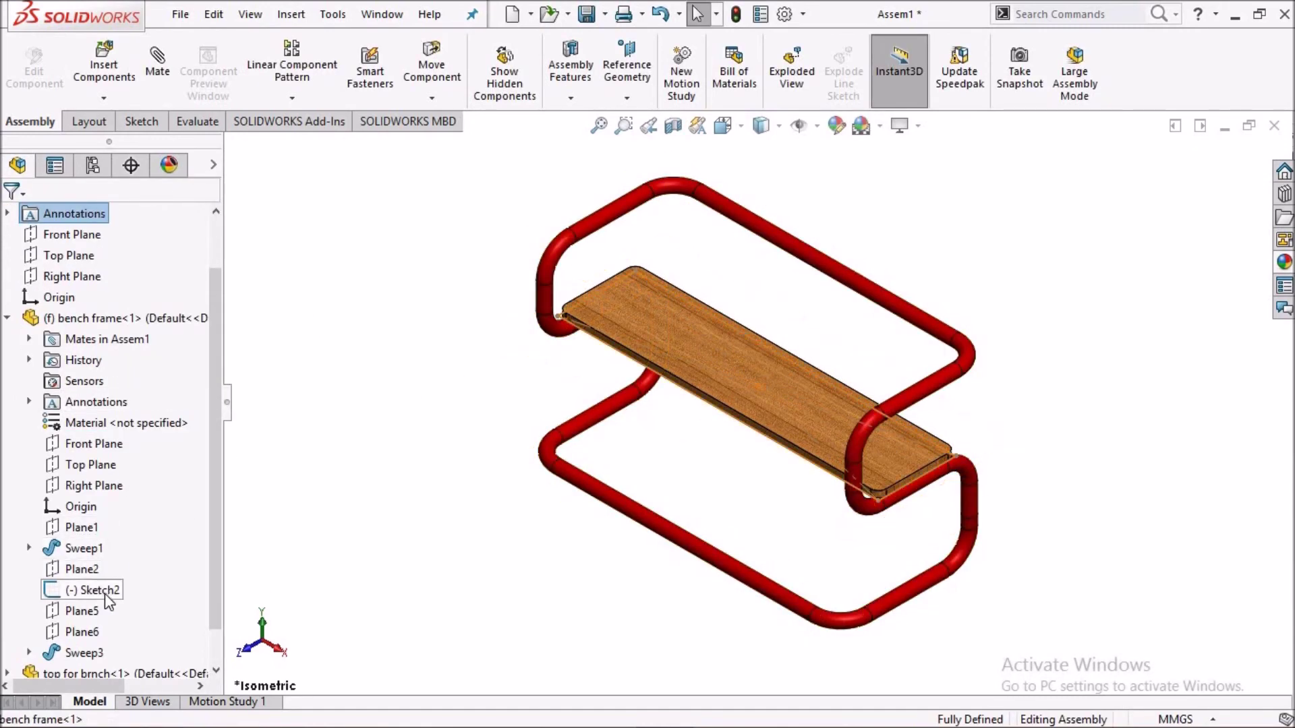
{"action": "left_click", "coordinate": [132, 559]}
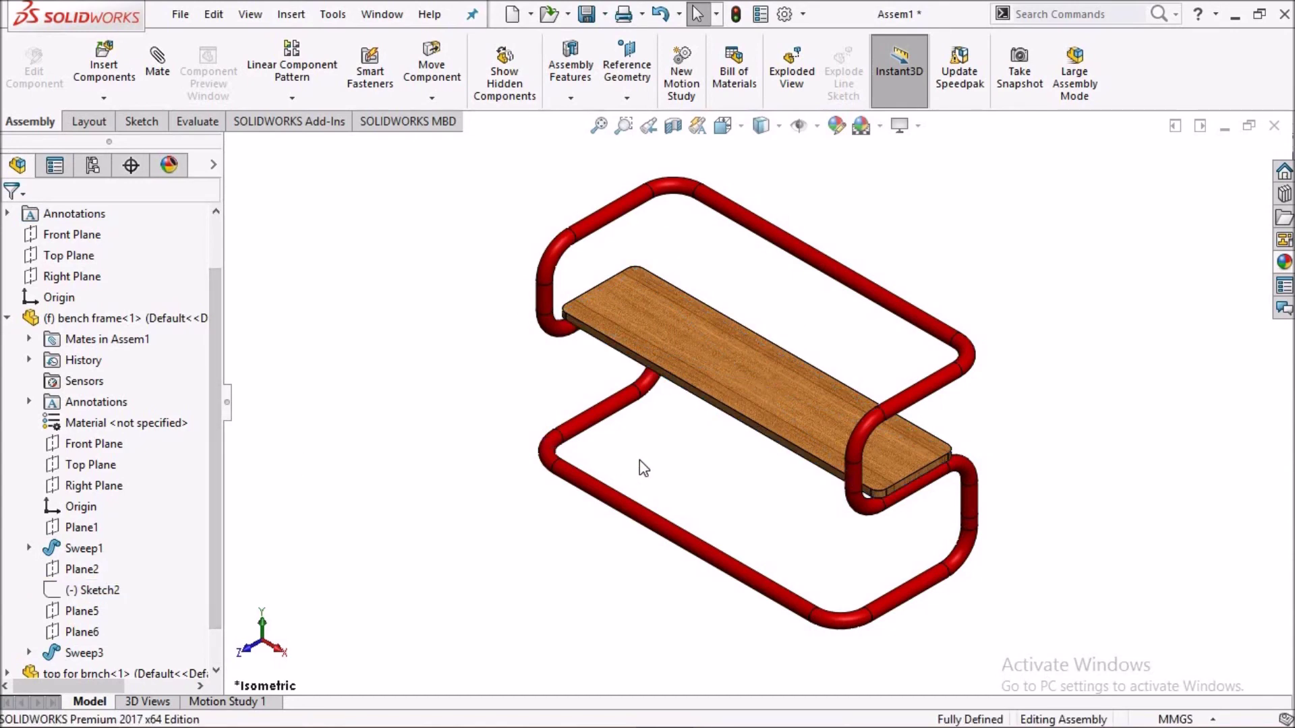
{"action": "scroll", "coordinate": [757, 387], "scroll_direction": "up", "scroll_amount": 2}
{"action": "scroll", "coordinate": [770, 381], "scroll_direction": "down", "scroll_amount": 5}
{"action": "scroll", "coordinate": [771, 381], "scroll_direction": "up", "scroll_amount": 3}
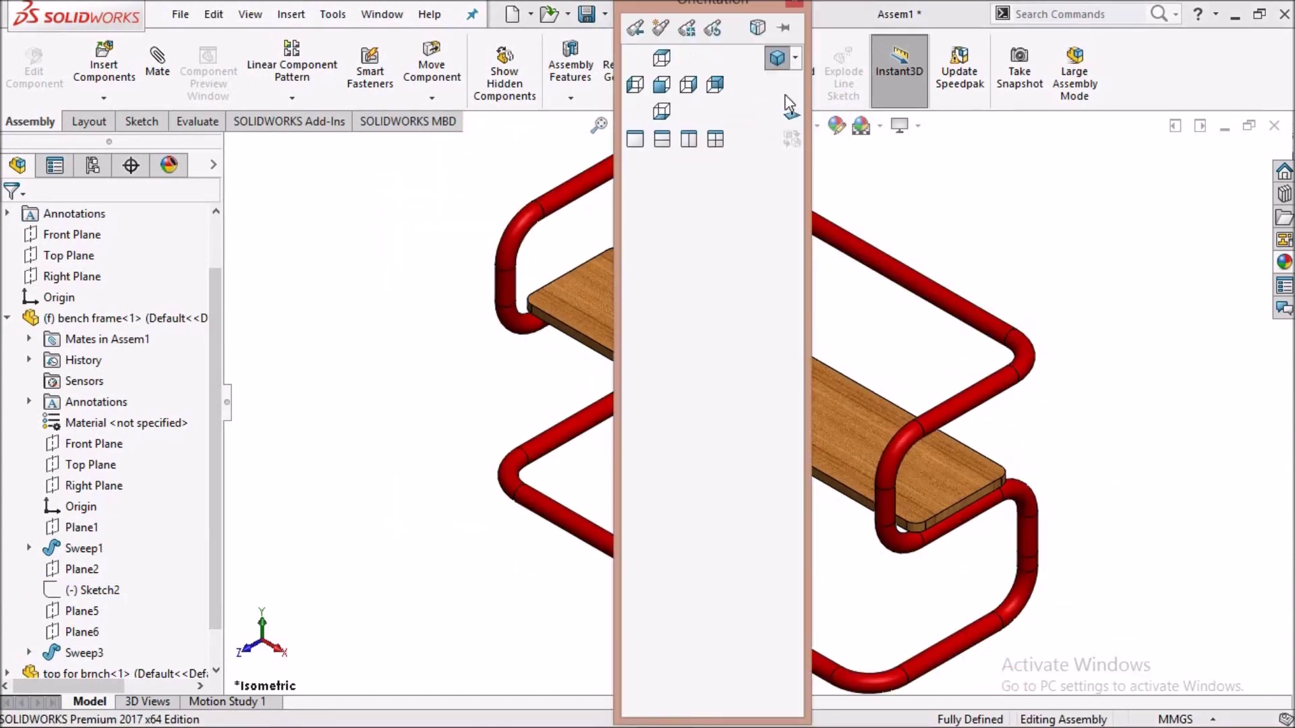
{"action": "scroll", "coordinate": [749, 395], "scroll_direction": "up", "scroll_amount": 3}
{"action": "scroll", "coordinate": [755, 383], "scroll_direction": "down", "scroll_amount": 3}
{"action": "scroll", "coordinate": [780, 400], "scroll_direction": "down", "scroll_amount": 1}
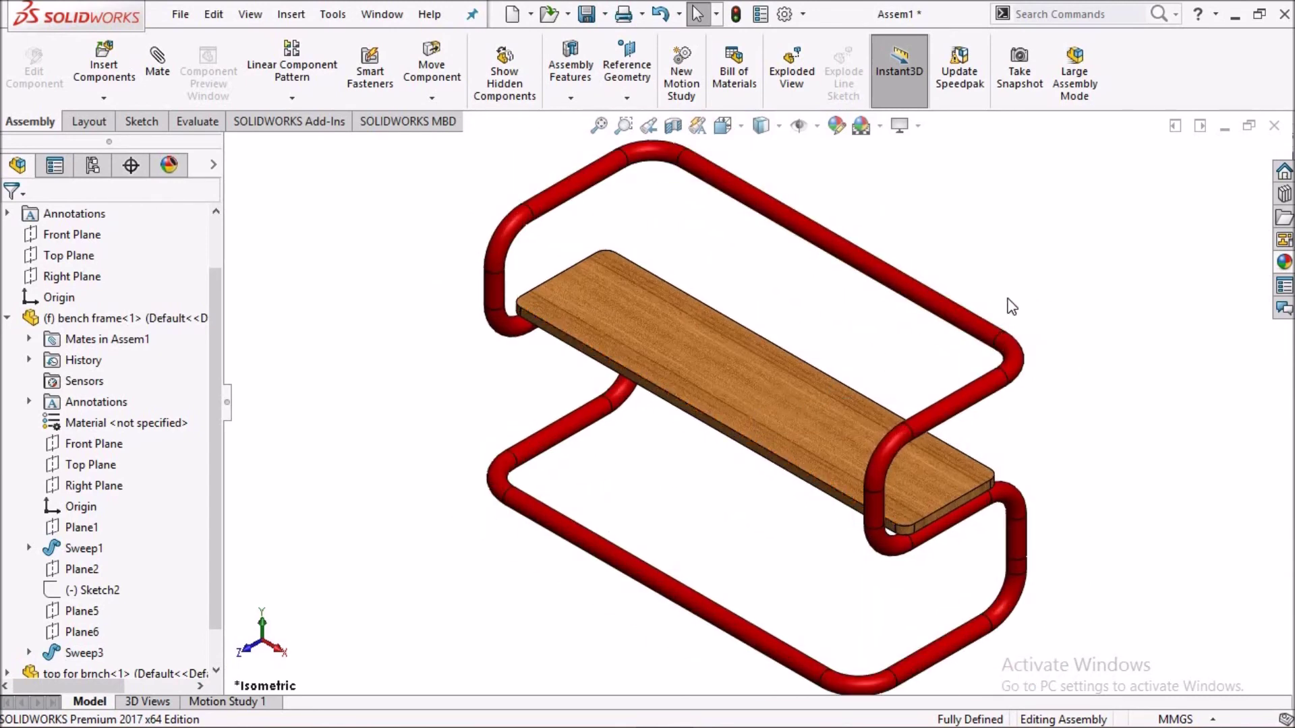
{"action": "left_click", "coordinate": [688, 362]}
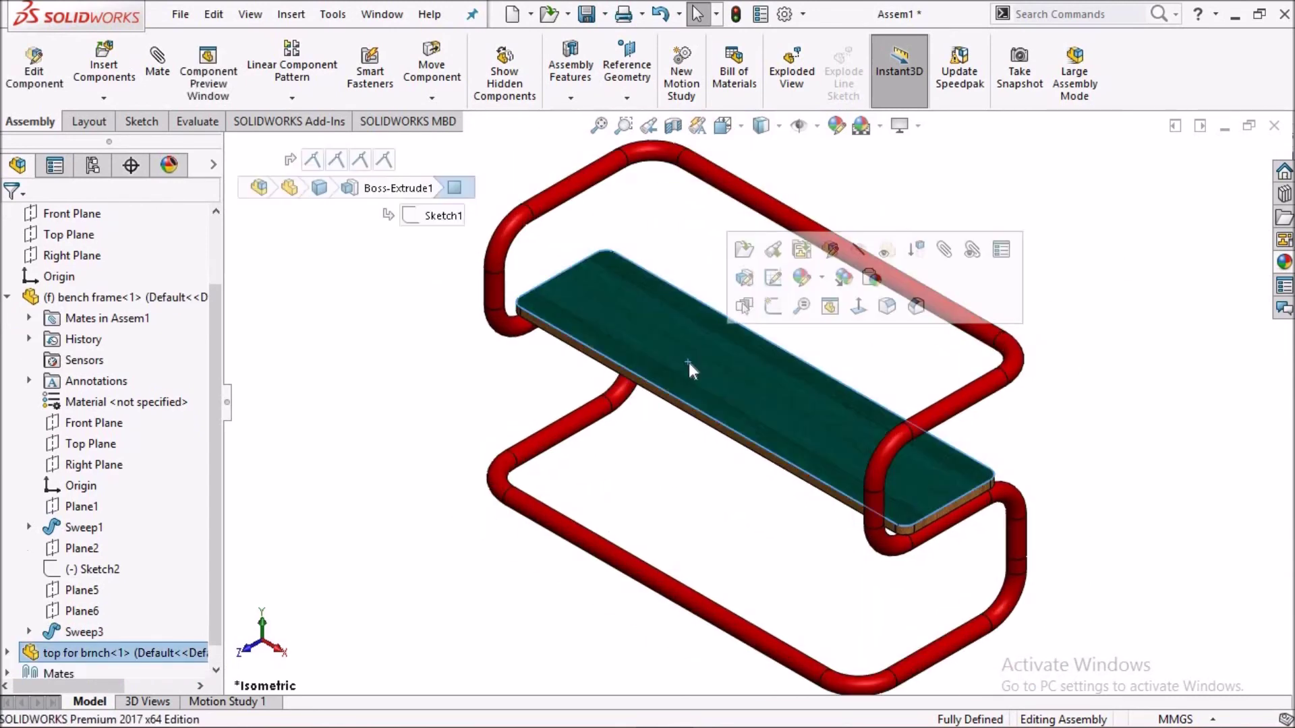
Colour the whole top for brnch part blue instead of wood and confirm.
{"action": "left_click", "coordinate": [822, 277]}
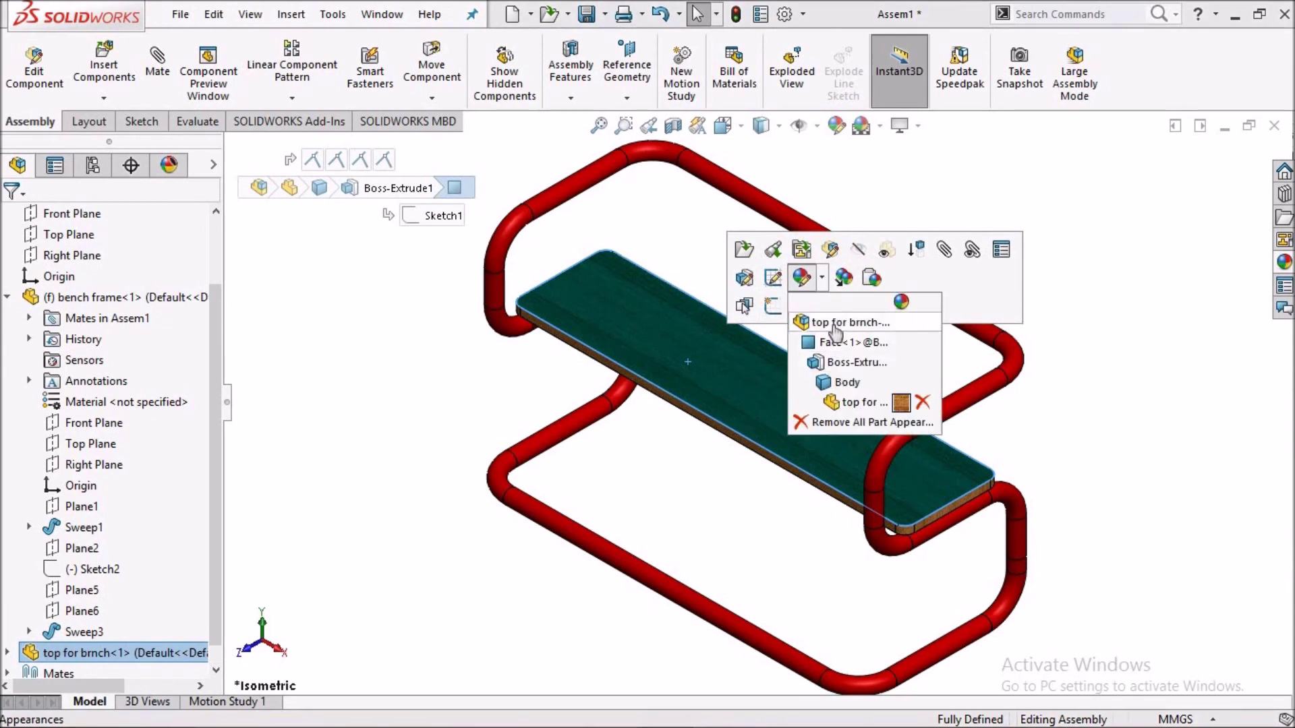
{"action": "left_click", "coordinate": [839, 362]}
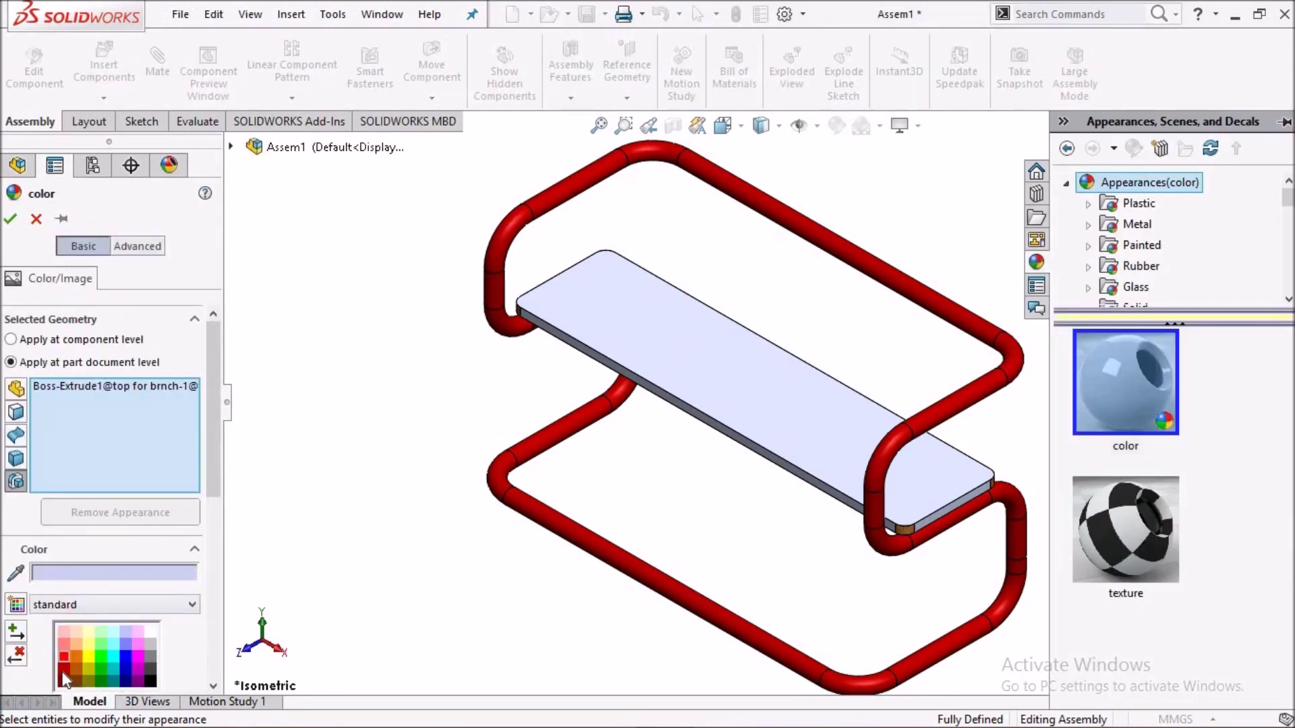
{"action": "left_click", "coordinate": [63, 671]}
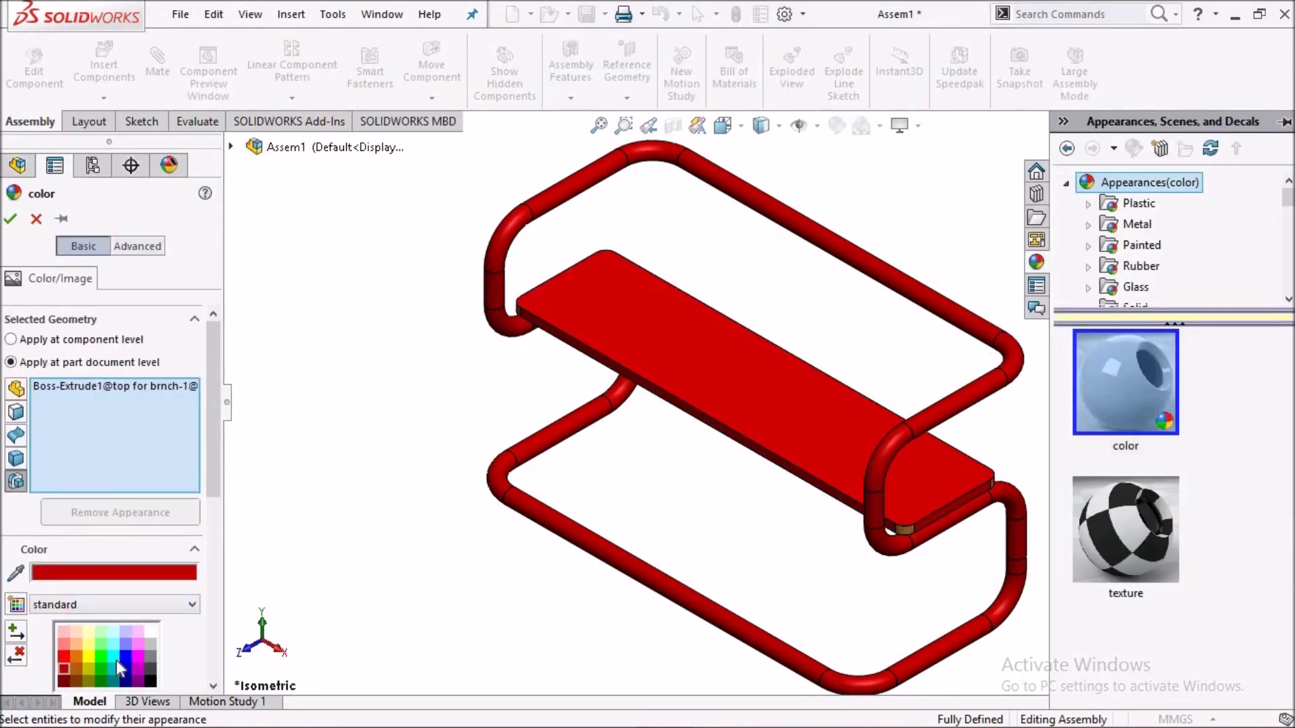
{"action": "left_click", "coordinate": [126, 661]}
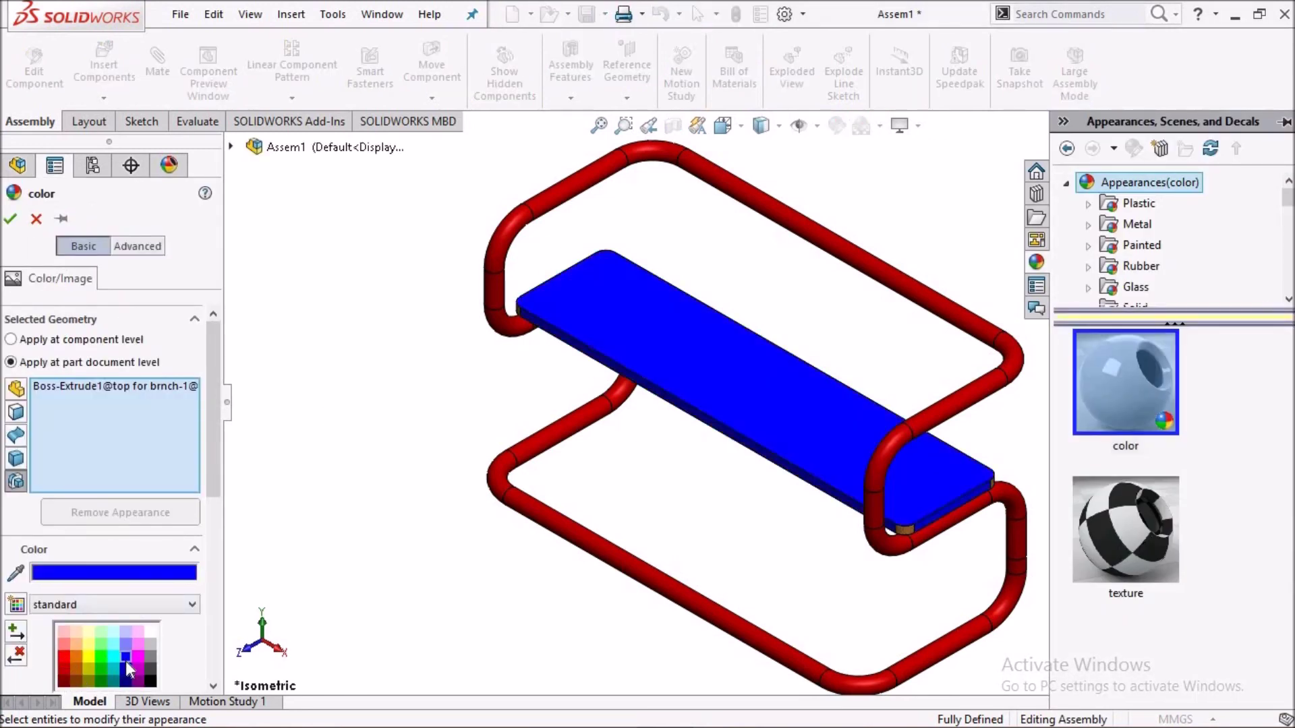
{"action": "left_click", "coordinate": [10, 221]}
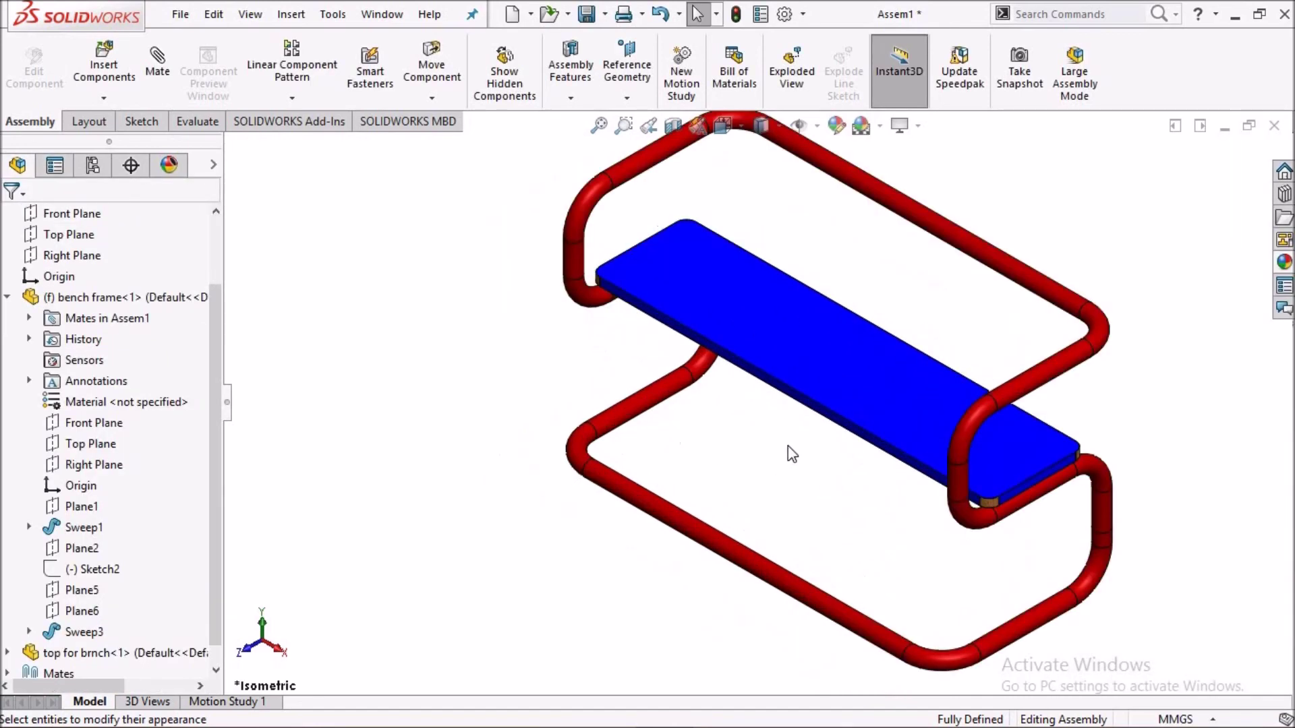
{"action": "scroll", "coordinate": [790, 443], "scroll_direction": "up", "scroll_amount": 1}
{"action": "scroll", "coordinate": [823, 438], "scroll_direction": "down", "scroll_amount": 1}
{"action": "scroll", "coordinate": [862, 430], "scroll_direction": "down", "scroll_amount": 2}
{"action": "scroll", "coordinate": [944, 465], "scroll_direction": "down", "scroll_amount": 3}
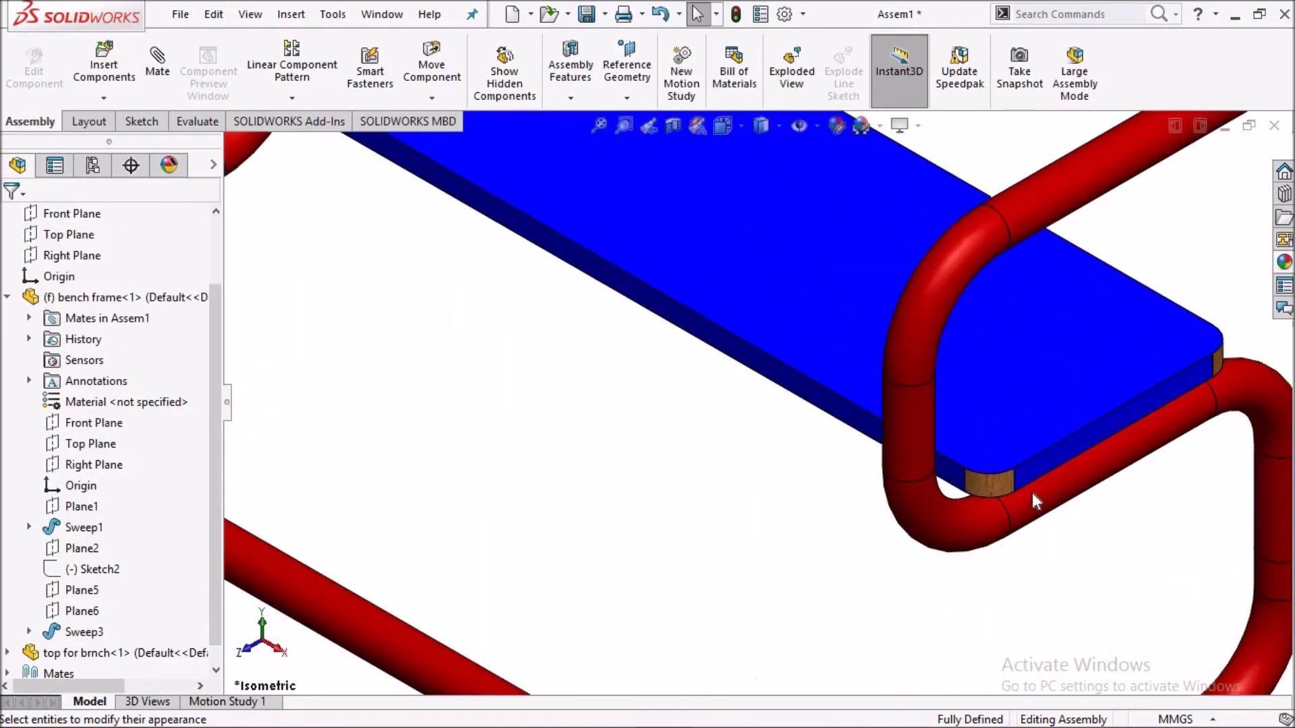
Apply blue to the seat's wooden end face and a brown block face.
{"action": "left_click", "coordinate": [995, 484]}
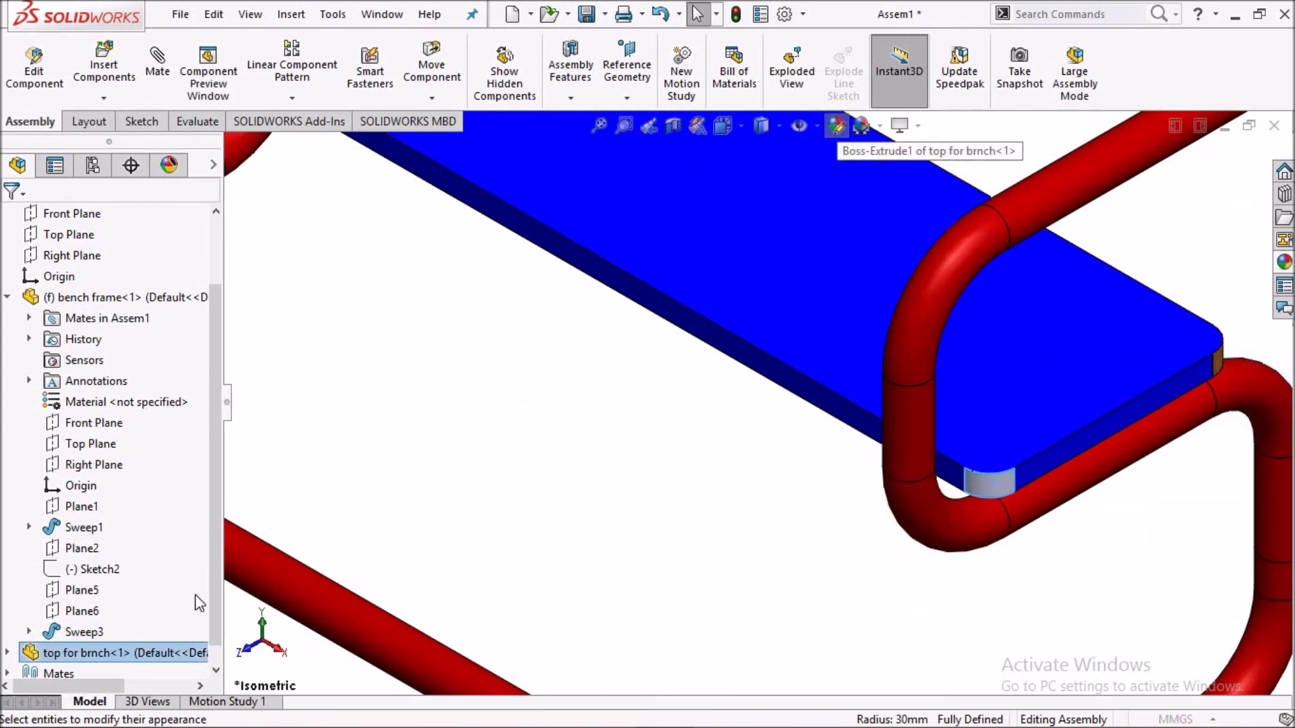
{"action": "left_click", "coordinate": [122, 659]}
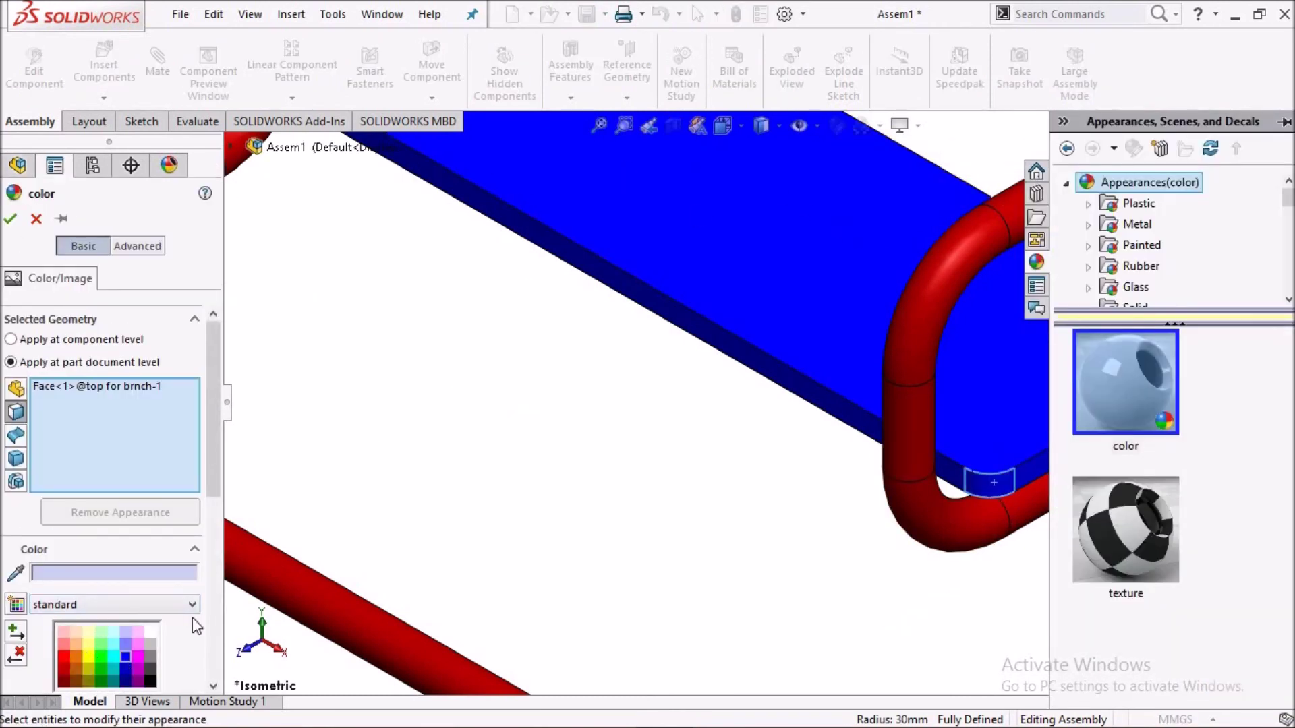
{"action": "scroll", "coordinate": [474, 439], "scroll_direction": "up", "scroll_amount": 5}
{"action": "mouse_move", "coordinate": [515, 342]}
{"action": "middle_mouse_down"}
{"action": "mouse_move", "coordinate": [678, 377]}
{"action": "mouse_move", "coordinate": [642, 414]}
{"action": "mouse_move", "coordinate": [667, 327]}
{"action": "middle_mouse_up"}
{"action": "scroll", "coordinate": [664, 472], "scroll_direction": "down", "scroll_amount": 5}
{"action": "scroll", "coordinate": [725, 458], "scroll_direction": "down", "scroll_amount": 3}
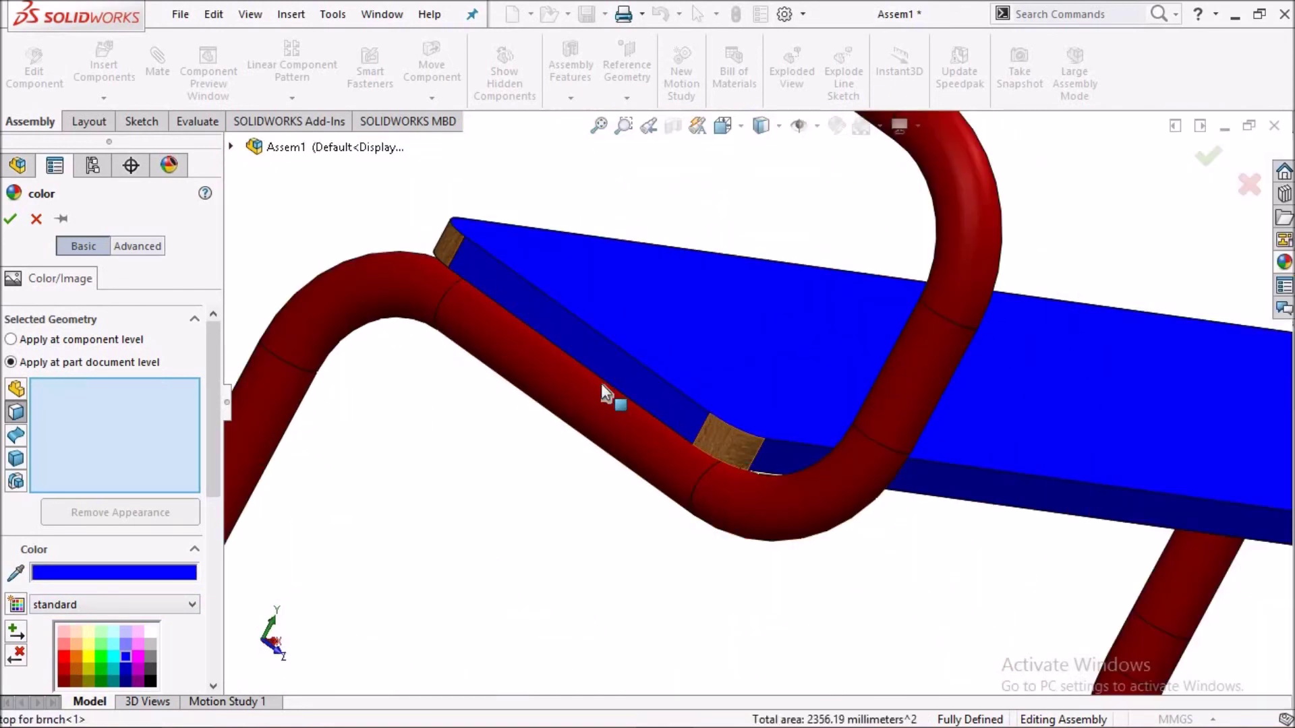
{"action": "left_click", "coordinate": [603, 385]}
{"action": "scroll", "coordinate": [602, 385], "scroll_direction": "up", "scroll_amount": 5}
{"action": "middle_click_drag", "start_coordinate": [602, 386], "coordinate": [649, 370]}
{"action": "scroll", "coordinate": [641, 338], "scroll_direction": "down", "scroll_amount": 5}
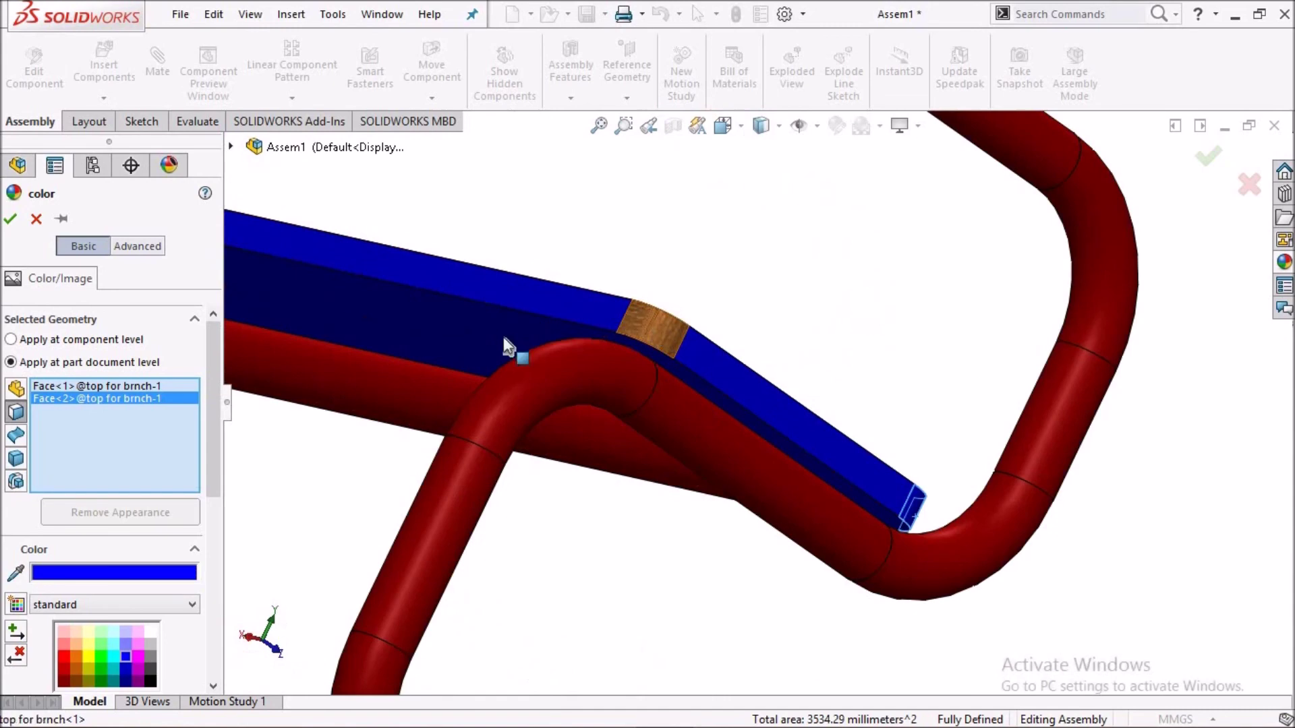
Add the remaining brown seat faces, confirm the blue colour, and switch to isometric.
{"action": "left_click", "coordinate": [508, 350]}
{"action": "scroll", "coordinate": [471, 321], "scroll_direction": "up", "scroll_amount": 3}
{"action": "scroll", "coordinate": [470, 321], "scroll_direction": "up", "scroll_amount": 3}
{"action": "middle_click_drag", "start_coordinate": [472, 337], "coordinate": [499, 373]}
{"action": "scroll", "coordinate": [499, 374], "scroll_direction": "down", "scroll_amount": 3}
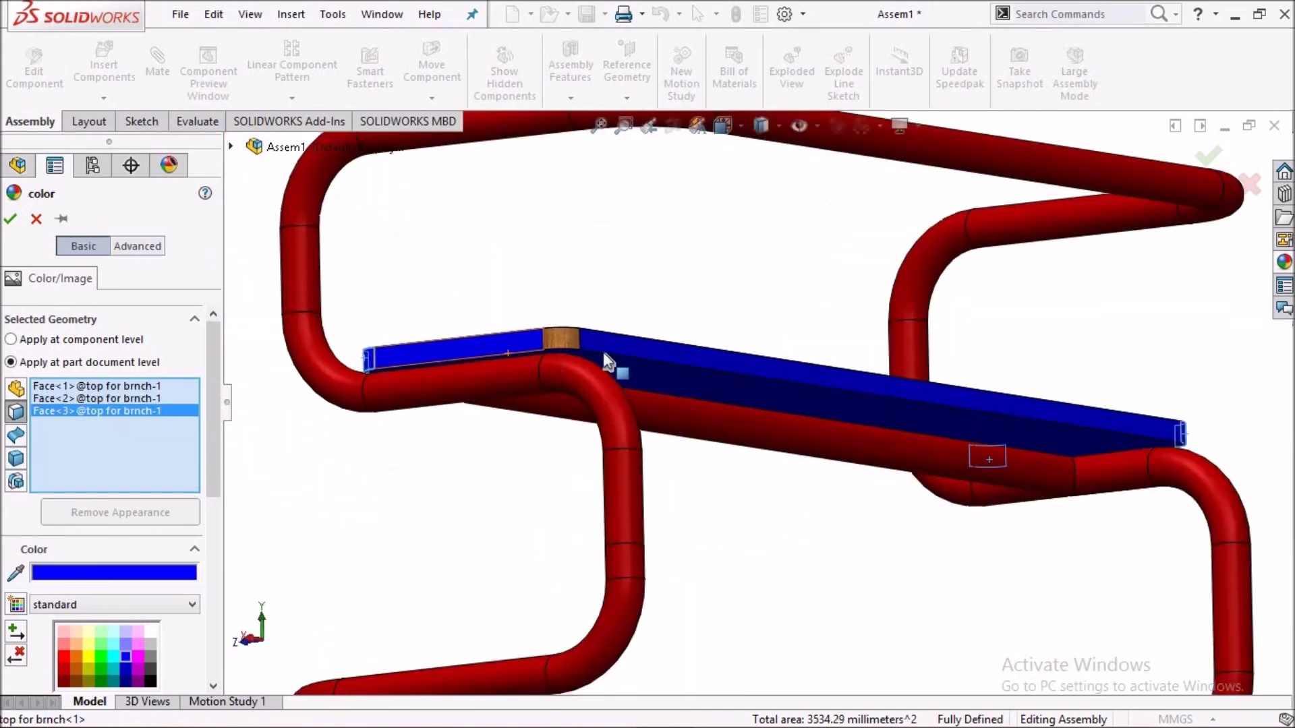
{"action": "scroll", "coordinate": [668, 358], "scroll_direction": "down", "scroll_amount": 3}
{"action": "left_click", "coordinate": [667, 357]}
{"action": "scroll", "coordinate": [883, 403], "scroll_direction": "up", "scroll_amount": 3}
{"action": "scroll", "coordinate": [884, 404], "scroll_direction": "up", "scroll_amount": 5}
{"action": "middle_click_drag", "start_coordinate": [713, 382], "coordinate": [512, 392]}
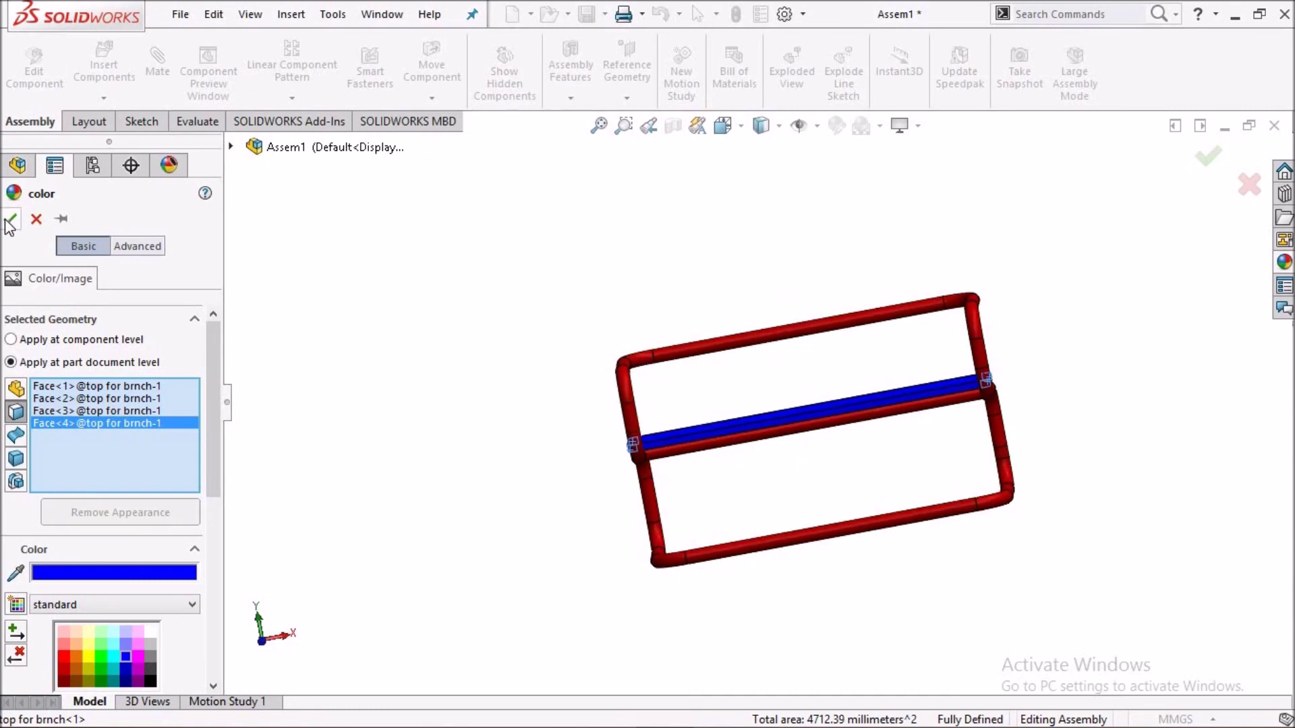
{"action": "left_click", "coordinate": [10, 220]}
{"action": "key", "text": "space"}
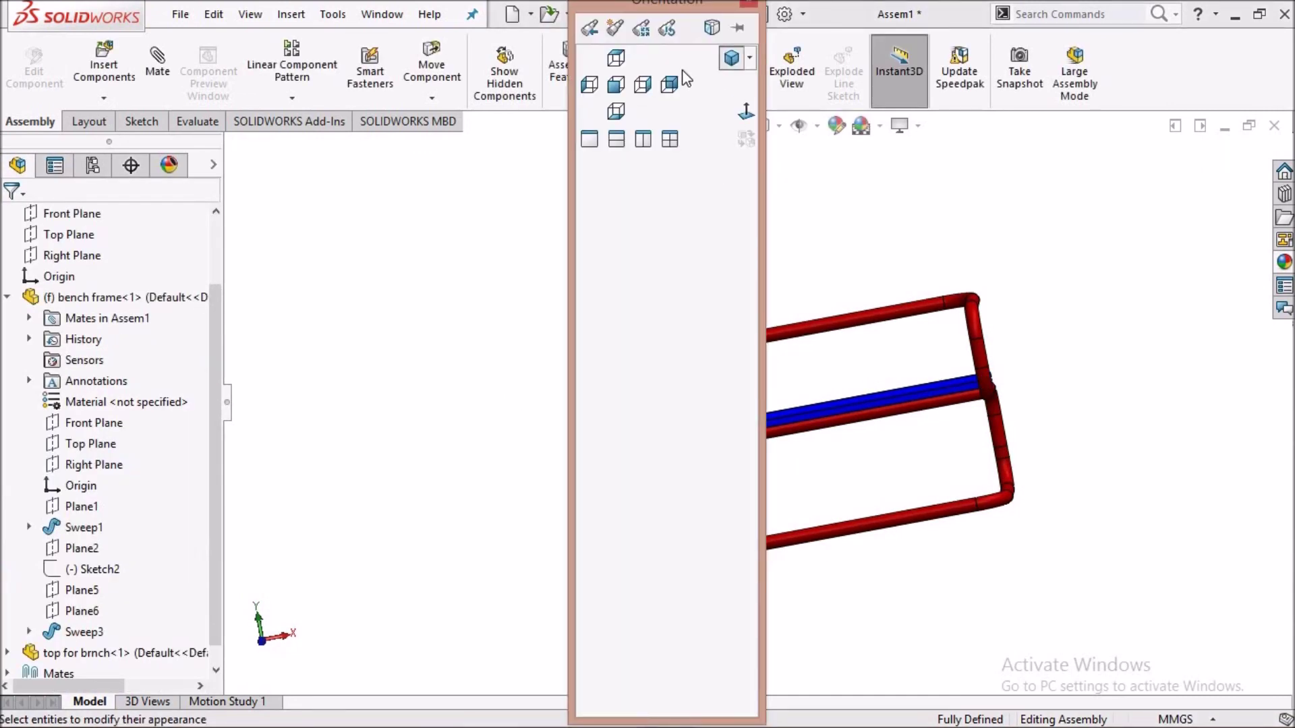
{"action": "left_click", "coordinate": [671, 82]}
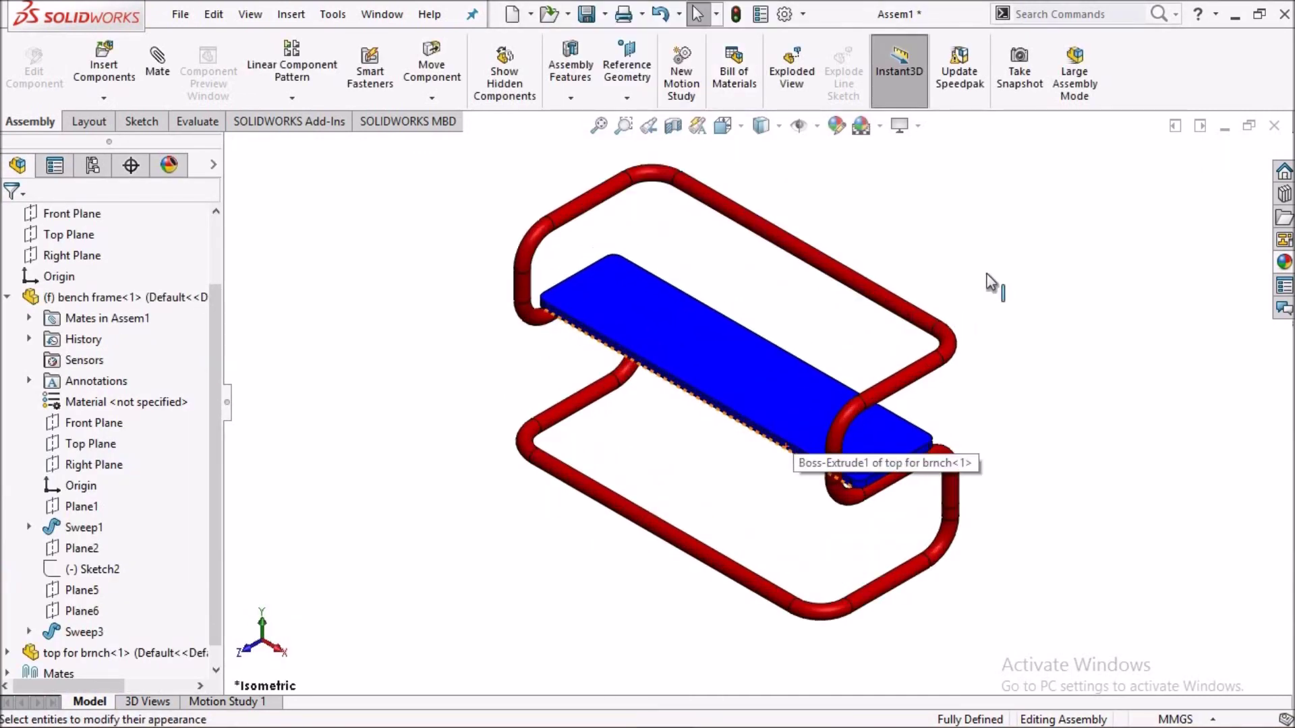
Turn on Shadows In Shaded Mode beneath the bench.
{"action": "left_click", "coordinate": [918, 126]}
{"action": "left_click", "coordinate": [963, 157]}
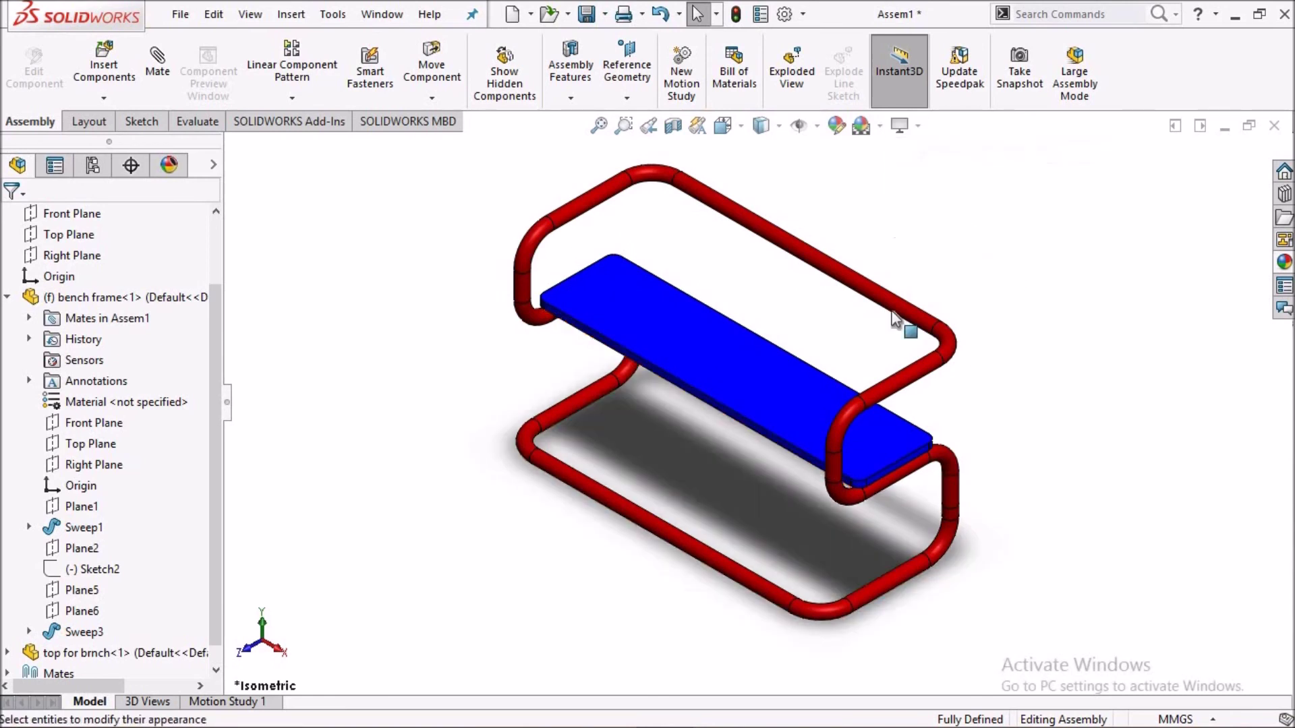
{"action": "middle_click_drag", "start_coordinate": [813, 366], "coordinate": [764, 384], "text": "ctrl"}
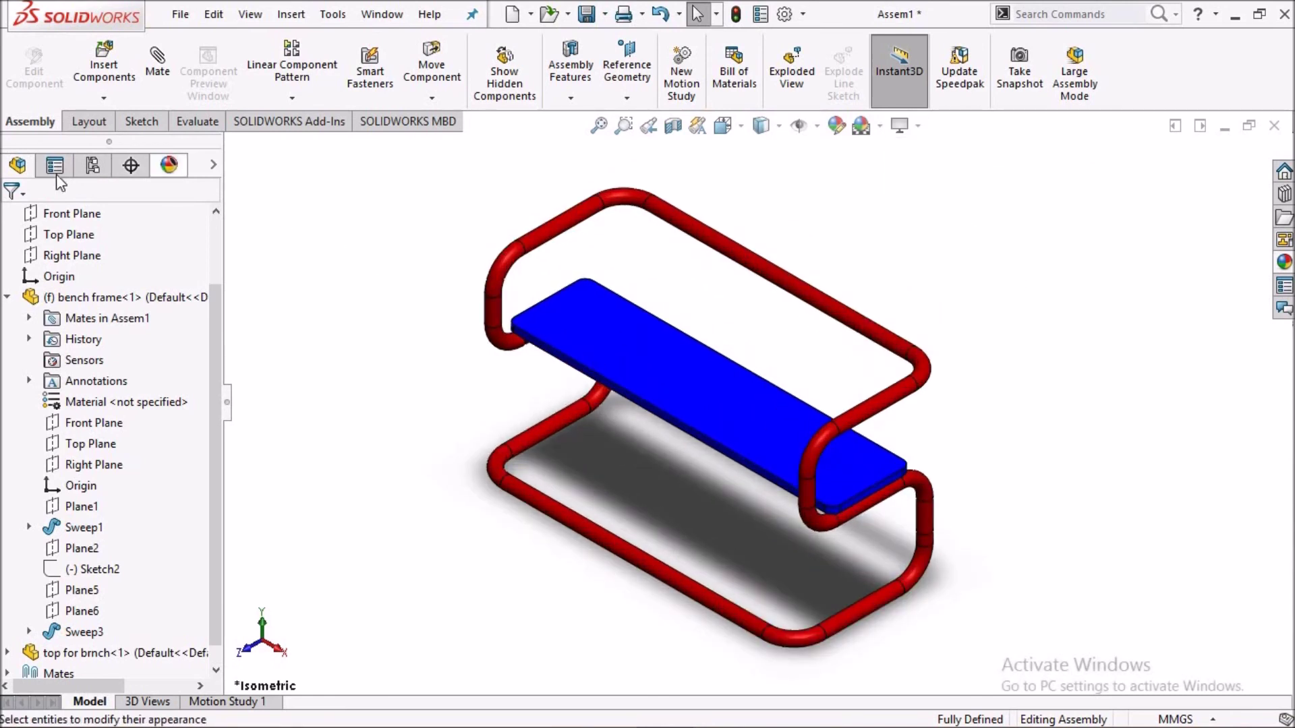
Open Edit All Lights from the DisplayManager's Scene, Lights, and Cameras list.
{"action": "left_click", "coordinate": [169, 166]}
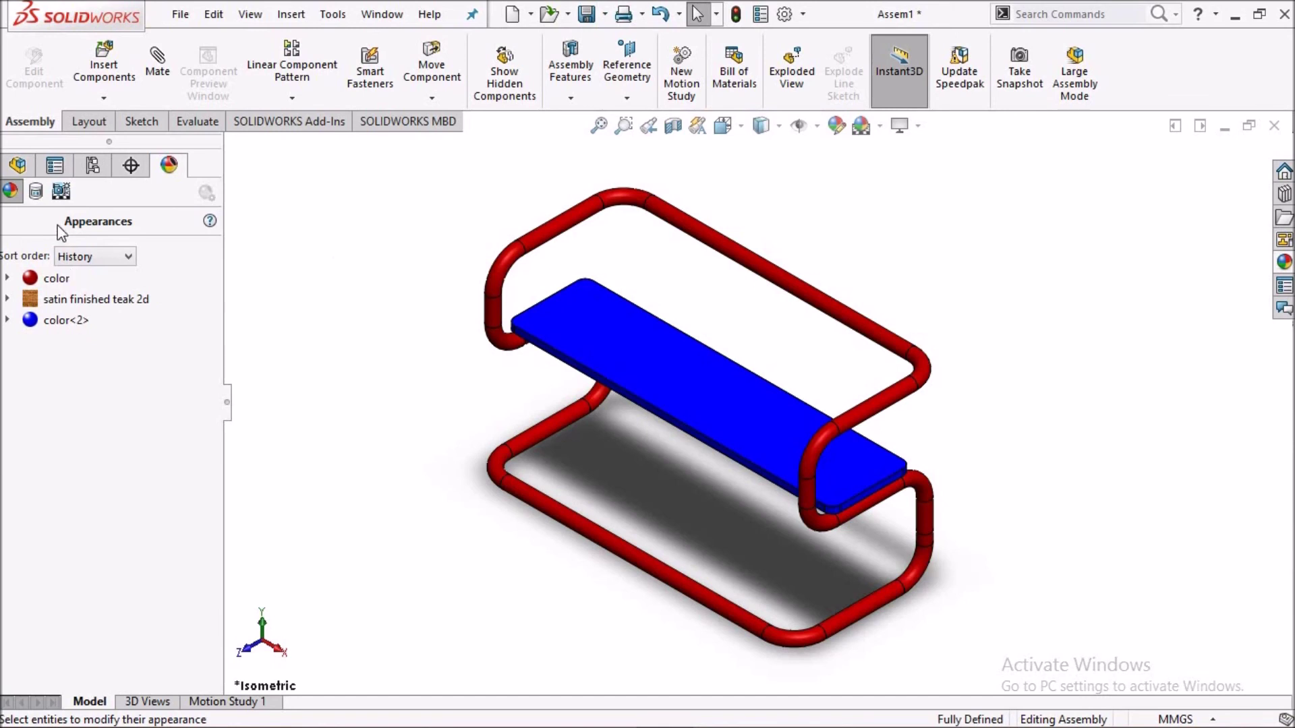
{"action": "left_click", "coordinate": [60, 192]}
{"action": "left_click", "coordinate": [64, 285]}
{"action": "right_click", "coordinate": [67, 277]}
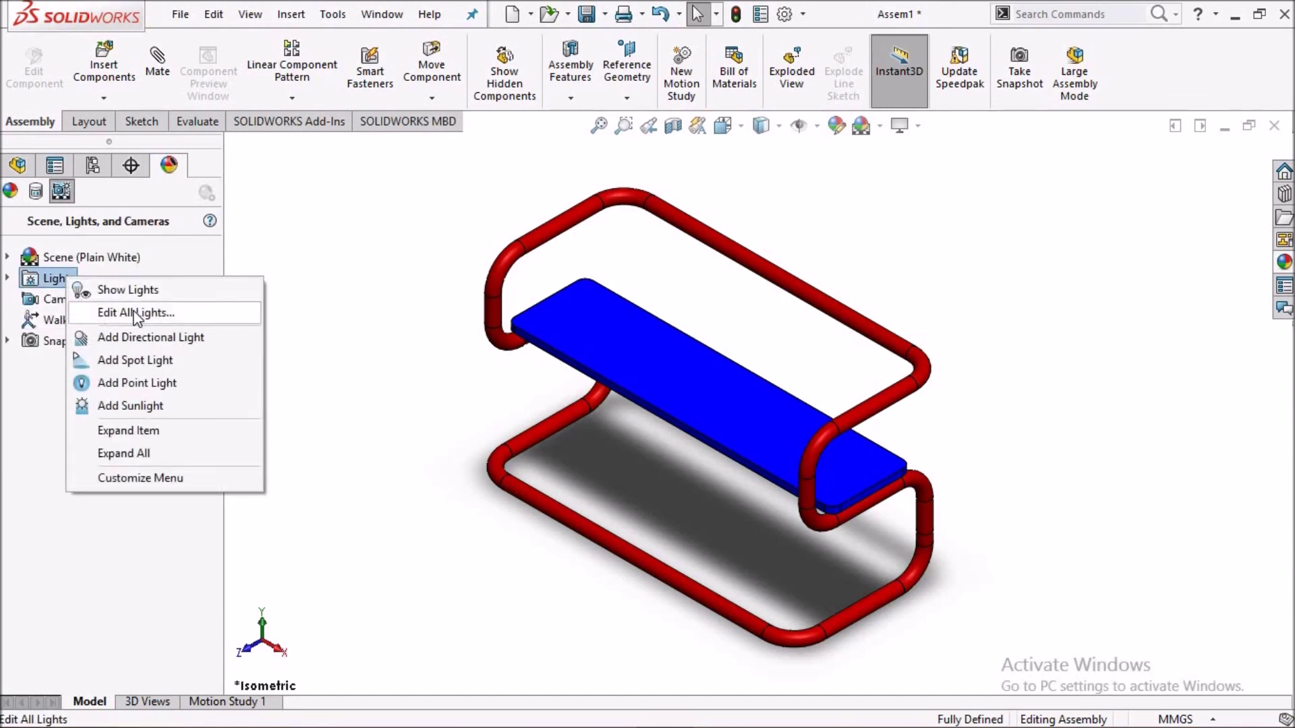
{"action": "left_click", "coordinate": [140, 312]}
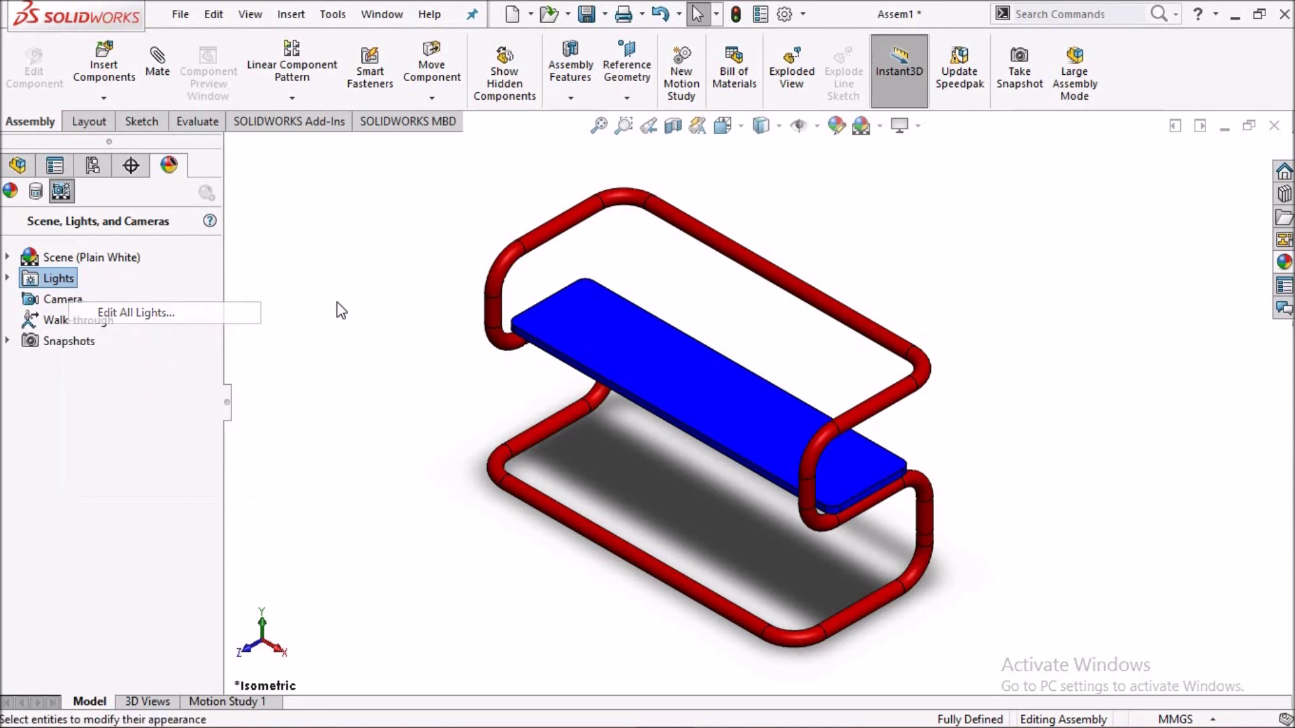
Drag the Directional2 light toward the left in the viewport.
{"action": "scroll", "coordinate": [651, 404], "scroll_direction": "up", "scroll_amount": 3}
{"action": "scroll", "coordinate": [742, 391], "scroll_direction": "up", "scroll_amount": 2}
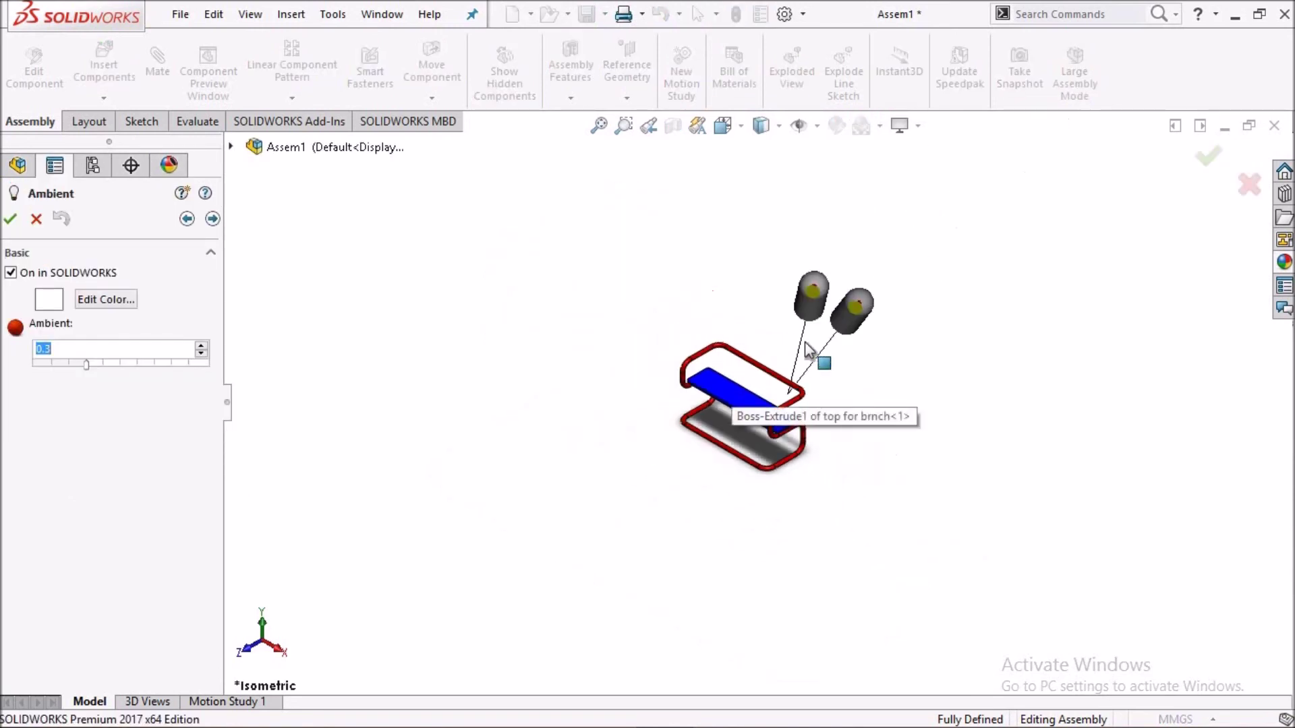
{"action": "scroll", "coordinate": [809, 304], "scroll_direction": "down", "scroll_amount": 2}
{"action": "left_click_drag", "start_coordinate": [862, 198], "coordinate": [580, 297]}
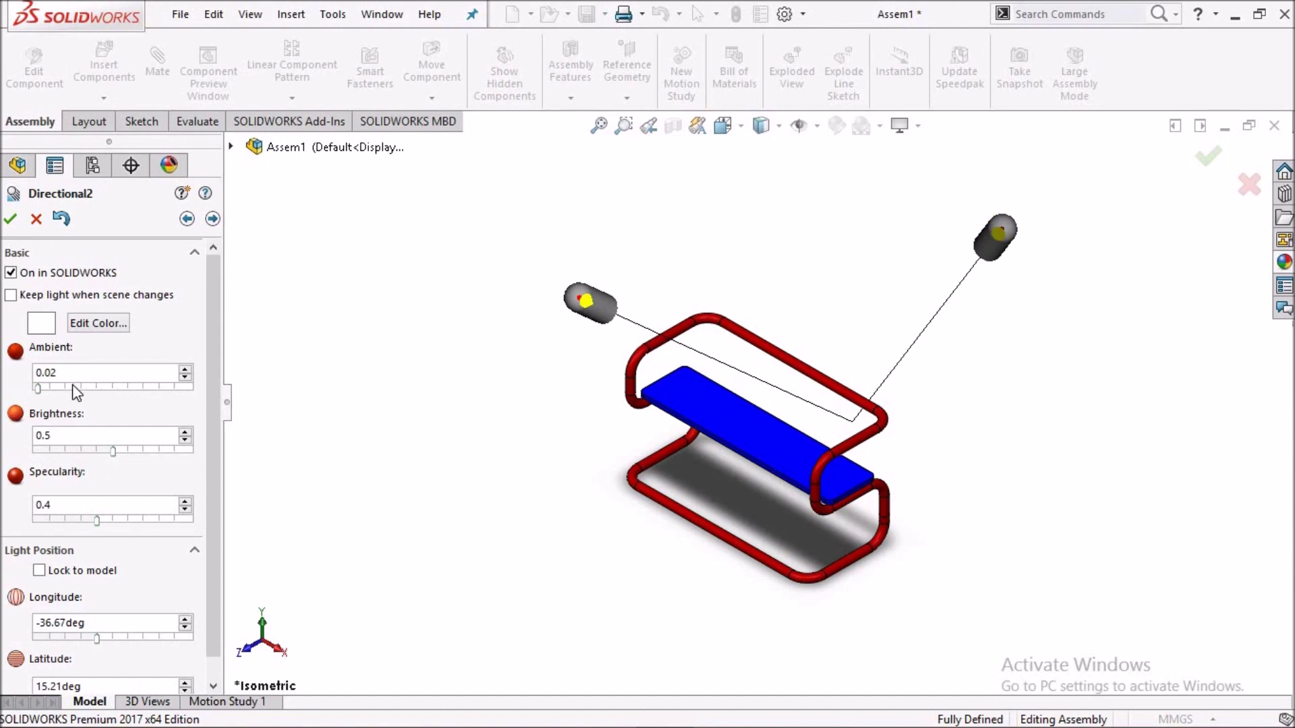
Give Directional2 ambient 0.42, brightness 1 and specularity 0.8, and apply the changes.
{"action": "left_click_drag", "start_coordinate": [188, 366], "coordinate": [188, 366]}
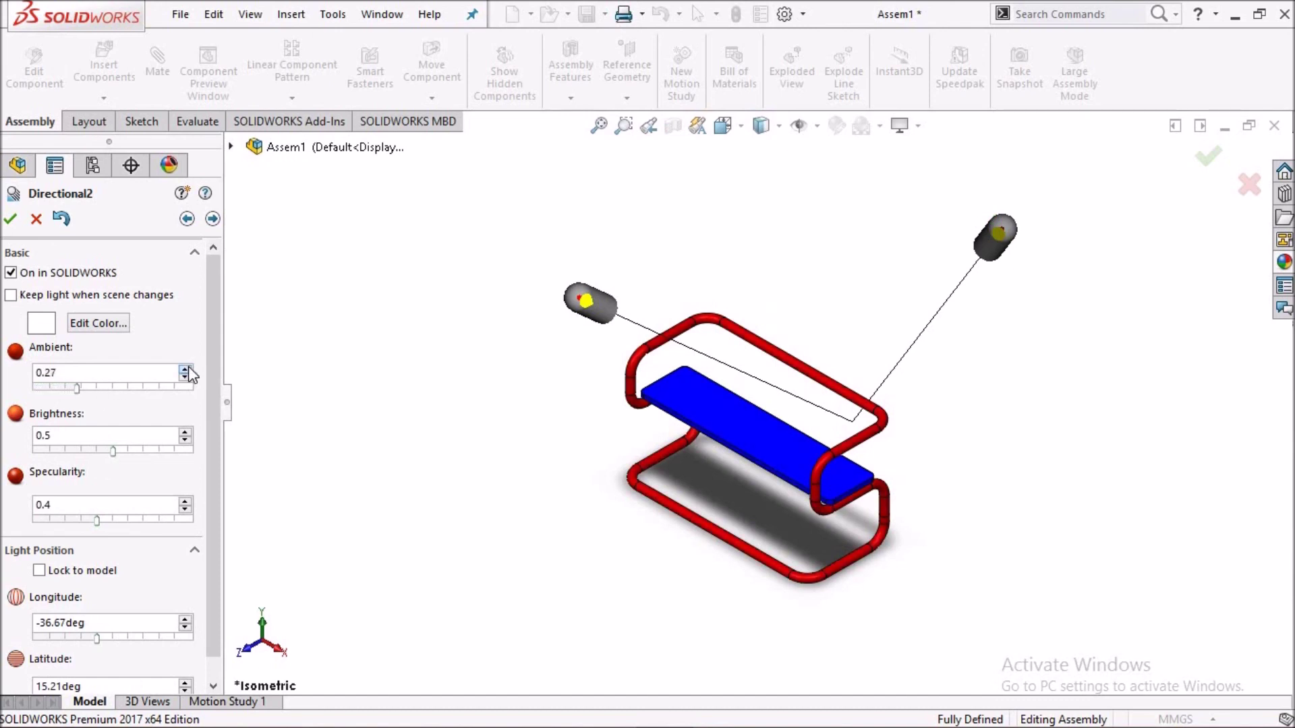
{"action": "left_click_drag", "start_coordinate": [188, 366], "coordinate": [189, 366]}
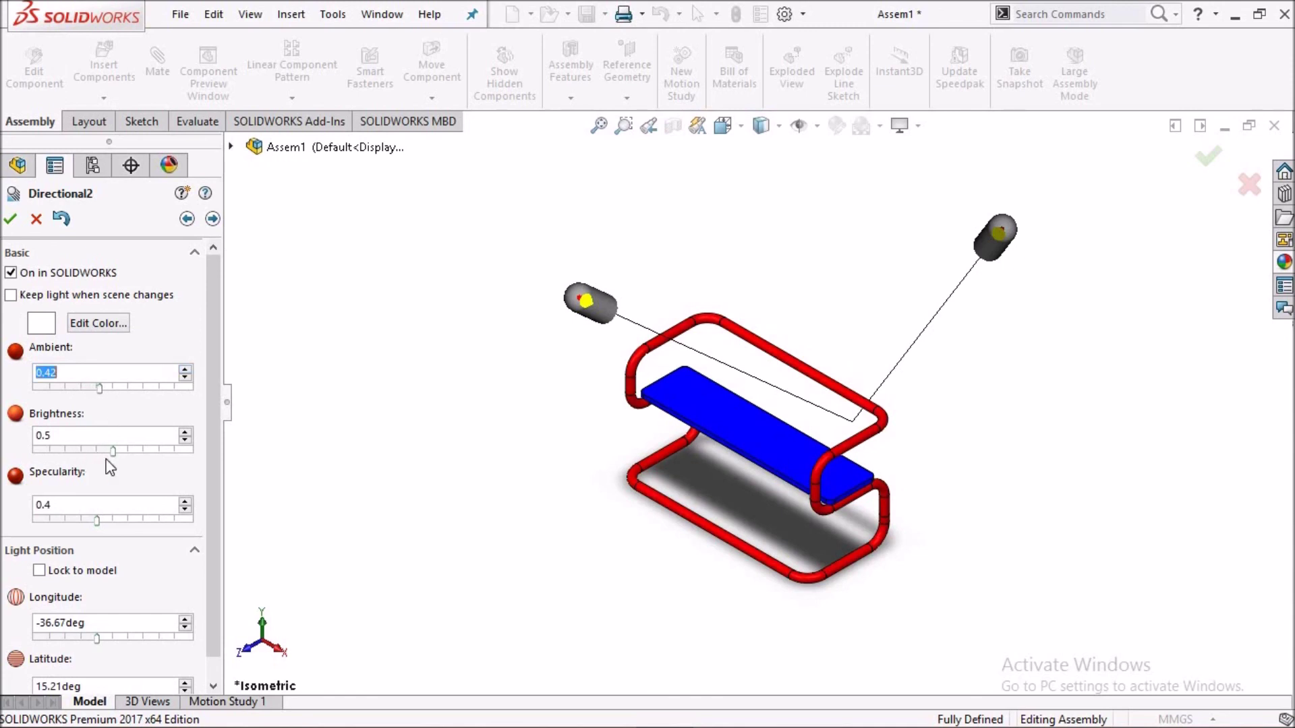
{"action": "left_click", "coordinate": [185, 433]}
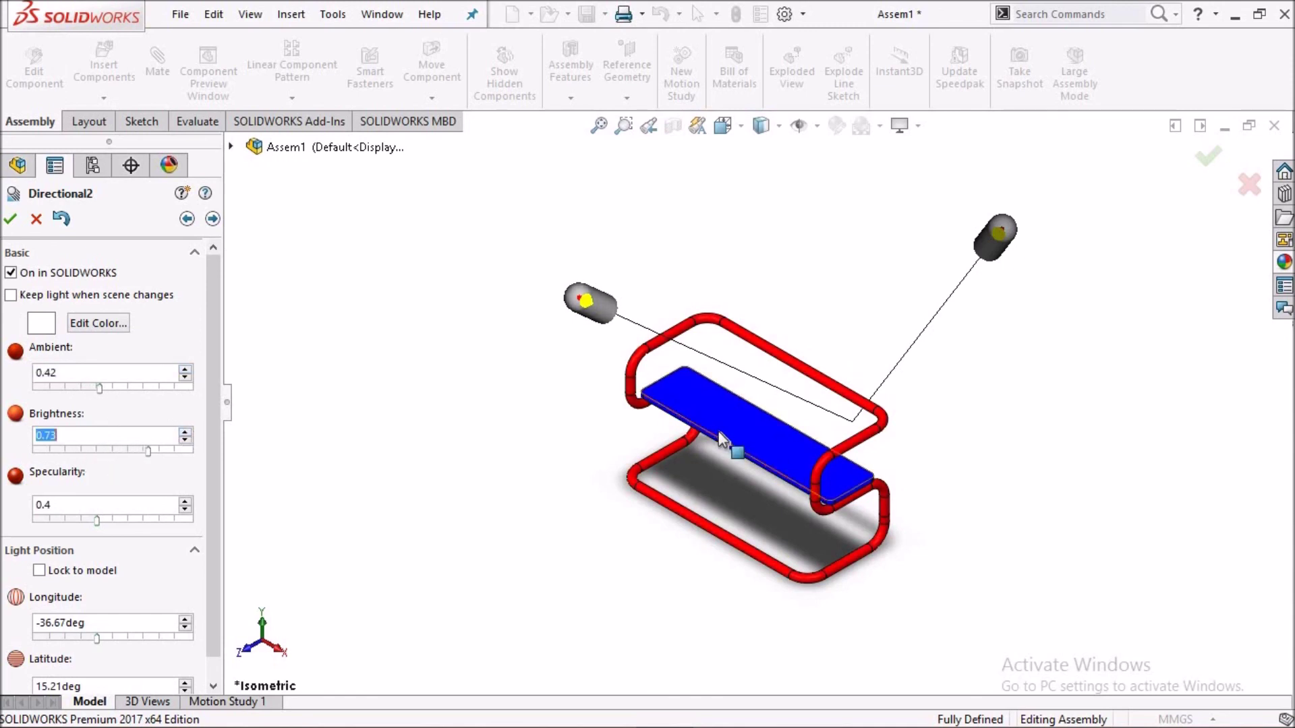
{"action": "scroll", "coordinate": [718, 431], "scroll_direction": "down", "scroll_amount": 5}
{"action": "scroll", "coordinate": [836, 503], "scroll_direction": "down", "scroll_amount": 2}
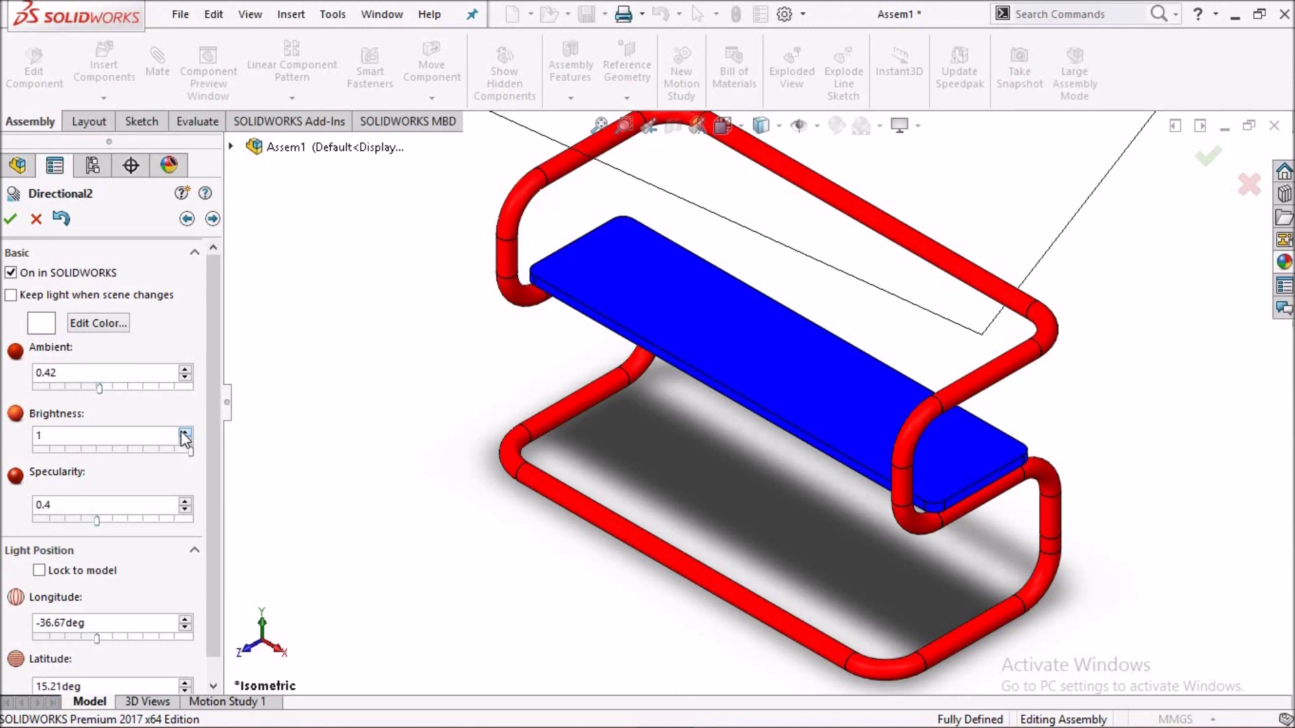
{"action": "left_click", "coordinate": [185, 502]}
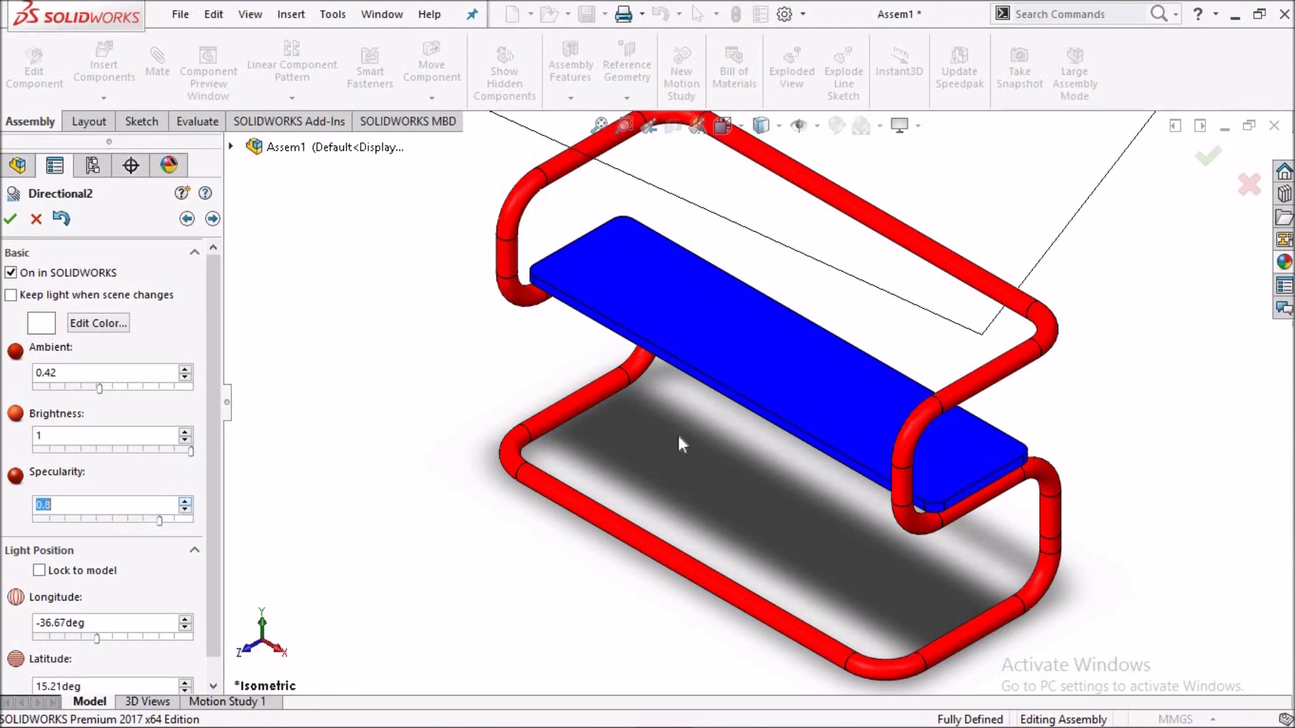
{"action": "scroll", "coordinate": [742, 429], "scroll_direction": "up", "scroll_amount": 3}
{"action": "scroll", "coordinate": [788, 436], "scroll_direction": "down", "scroll_amount": 1}
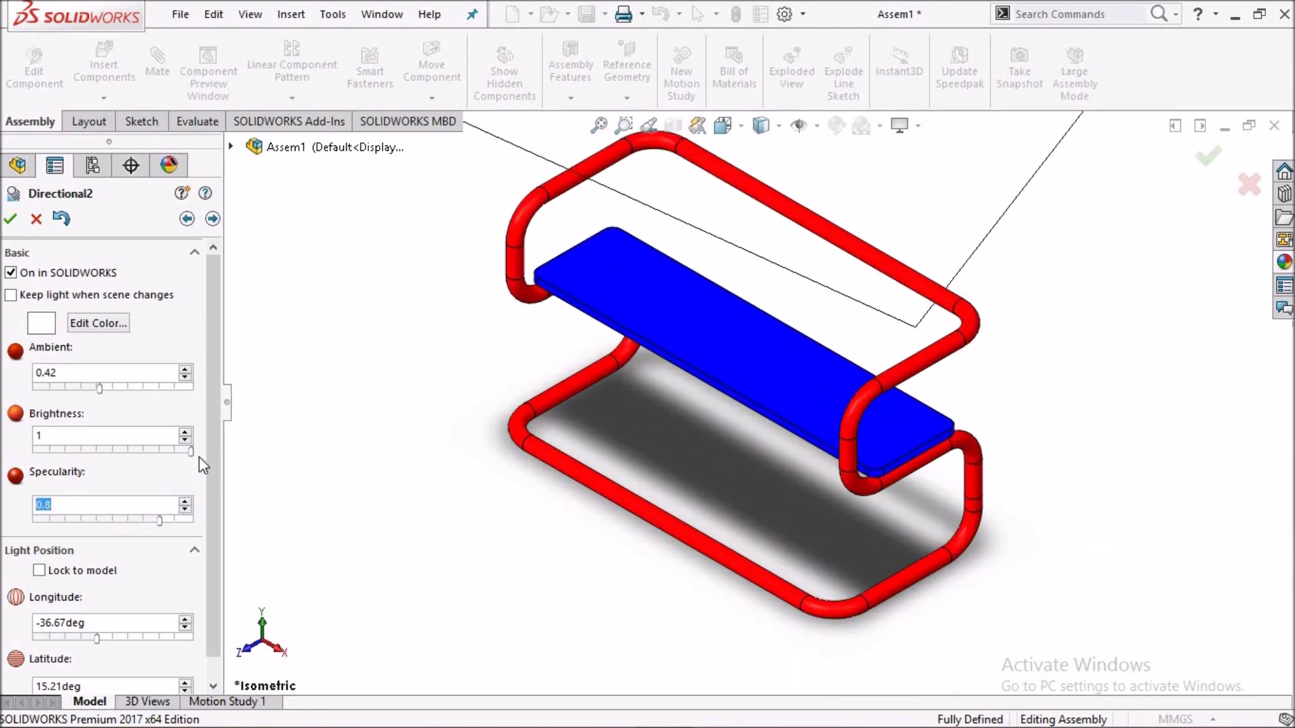
{"action": "left_click_drag", "start_coordinate": [214, 527], "coordinate": [216, 550]}
{"action": "left_click", "coordinate": [10, 219]}
{"action": "scroll", "coordinate": [681, 378], "scroll_direction": "up", "scroll_amount": 2}
{"action": "scroll", "coordinate": [906, 403], "scroll_direction": "down", "scroll_amount": 2}
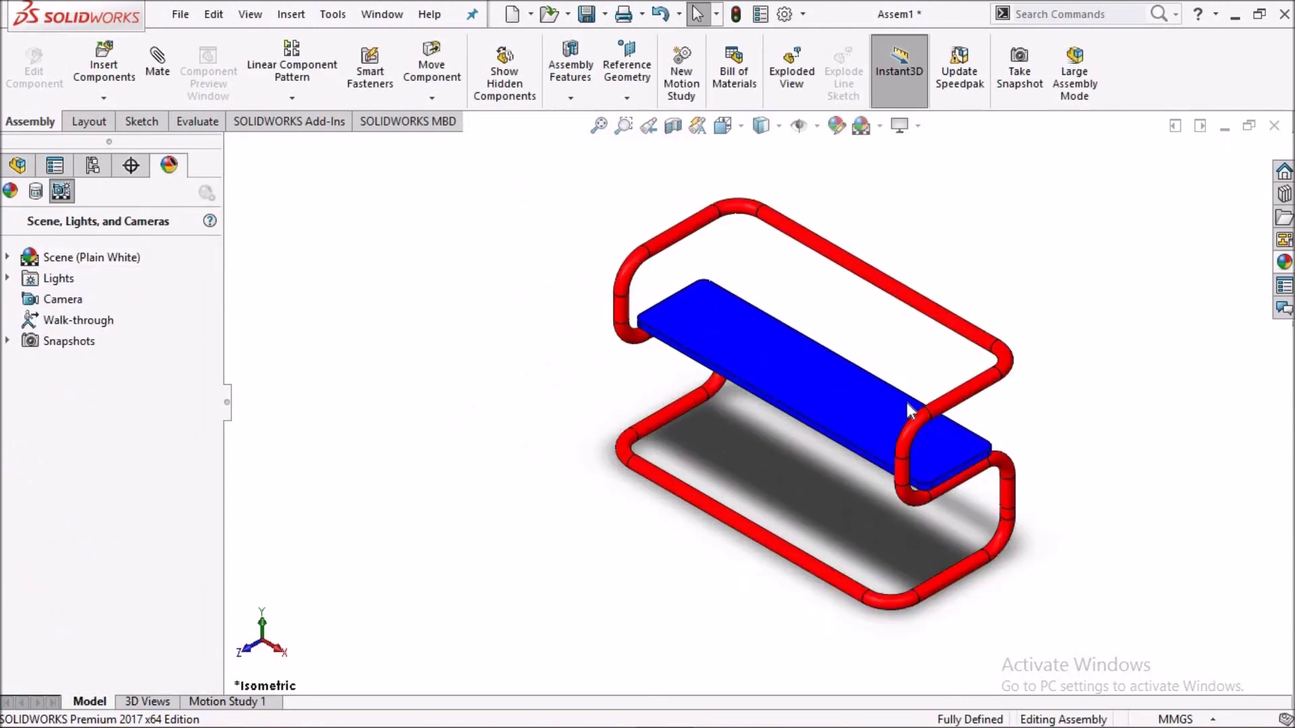
{"action": "scroll", "coordinate": [900, 417], "scroll_direction": "down", "scroll_amount": 3}
{"action": "scroll", "coordinate": [904, 398], "scroll_direction": "up", "scroll_amount": 3}
{"action": "mouse_move", "coordinate": [914, 372]}
{"action": "middle_mouse_down"}
{"action": "mouse_move", "coordinate": [954, 358]}
{"action": "mouse_move", "coordinate": [824, 347]}
{"action": "mouse_move", "coordinate": [844, 332]}
{"action": "mouse_move", "coordinate": [852, 358]}
{"action": "middle_mouse_up"}
{"action": "scroll", "coordinate": [853, 358], "scroll_direction": "down", "scroll_amount": 3}
{"action": "key", "text": "space"}
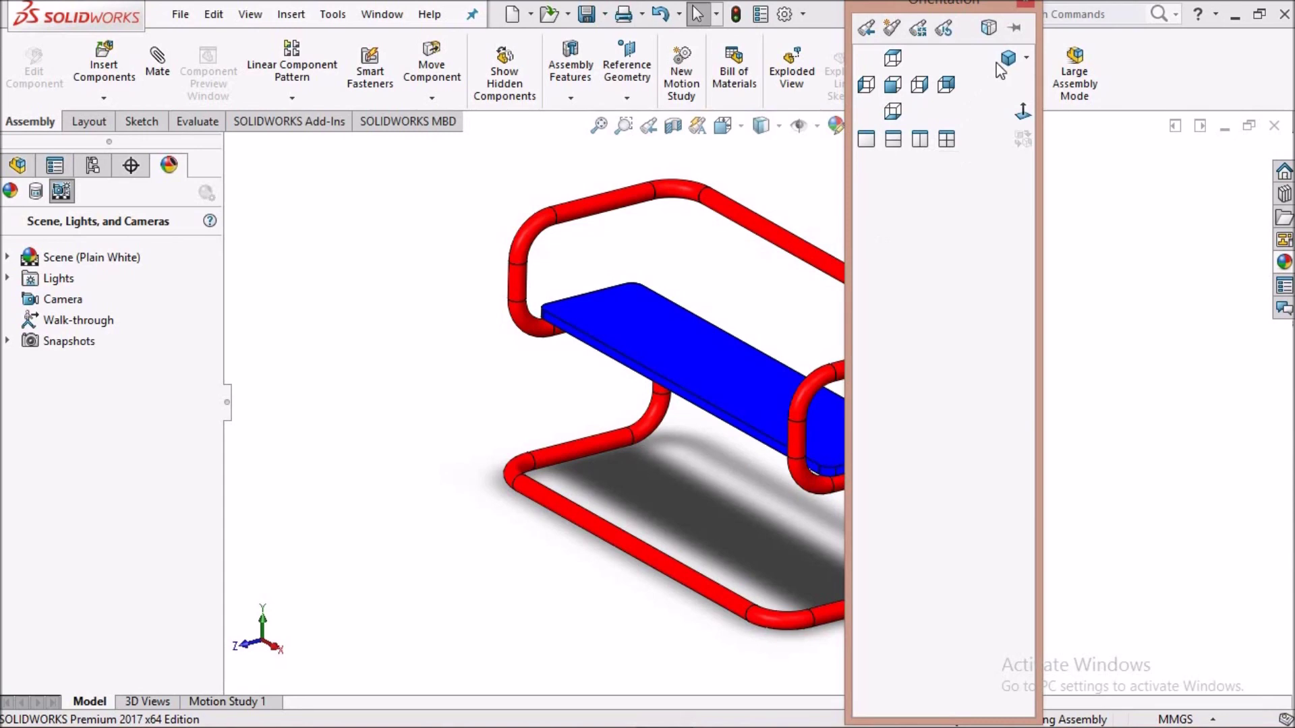
{"action": "left_click", "coordinate": [1002, 61]}
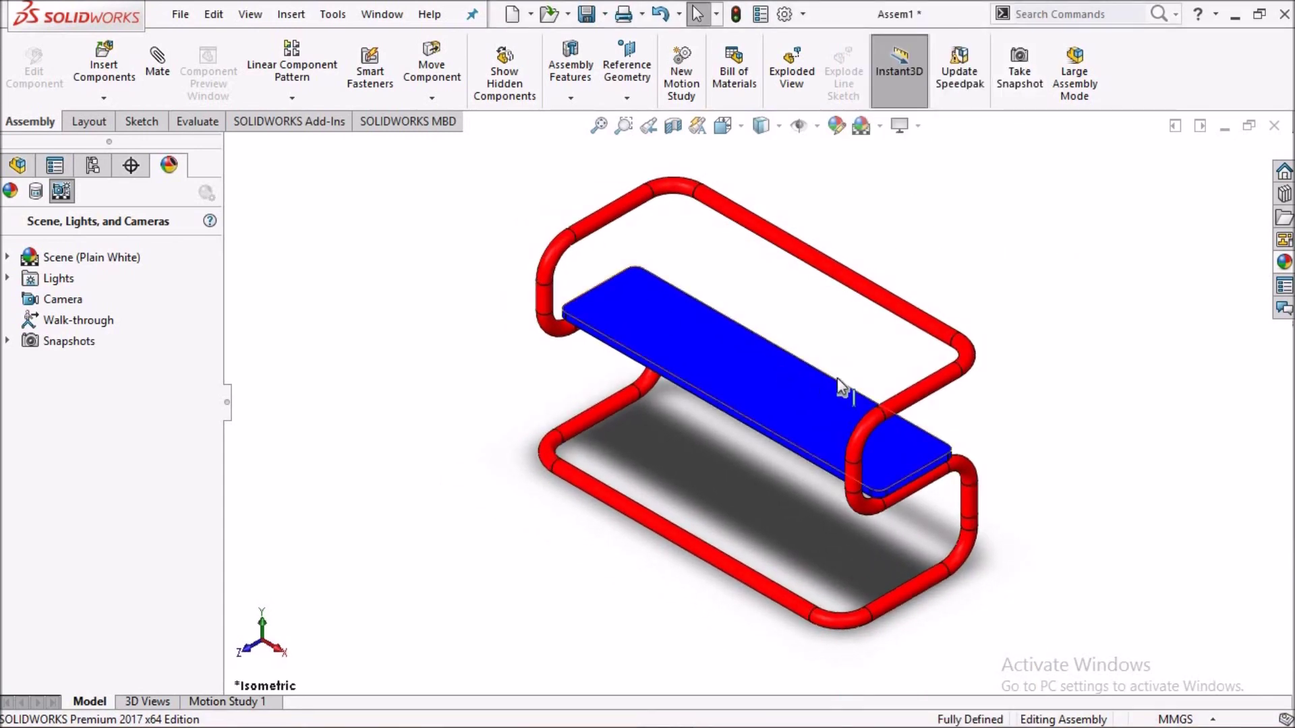
{"action": "scroll", "coordinate": [742, 439], "scroll_direction": "down", "scroll_amount": 2}
{"action": "scroll", "coordinate": [742, 438], "scroll_direction": "up", "scroll_amount": 2}
{"action": "scroll", "coordinate": [743, 438], "scroll_direction": "down", "scroll_amount": 1}
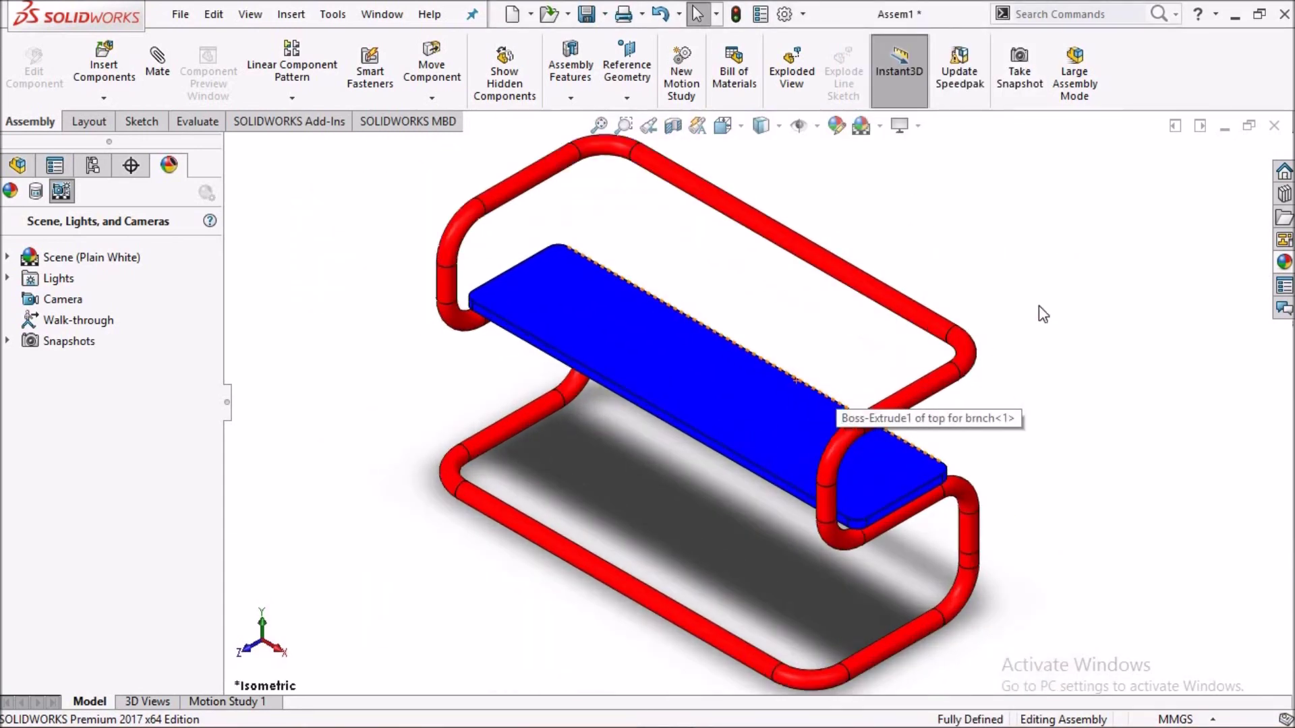
{"action": "left_click", "coordinate": [1282, 265]}
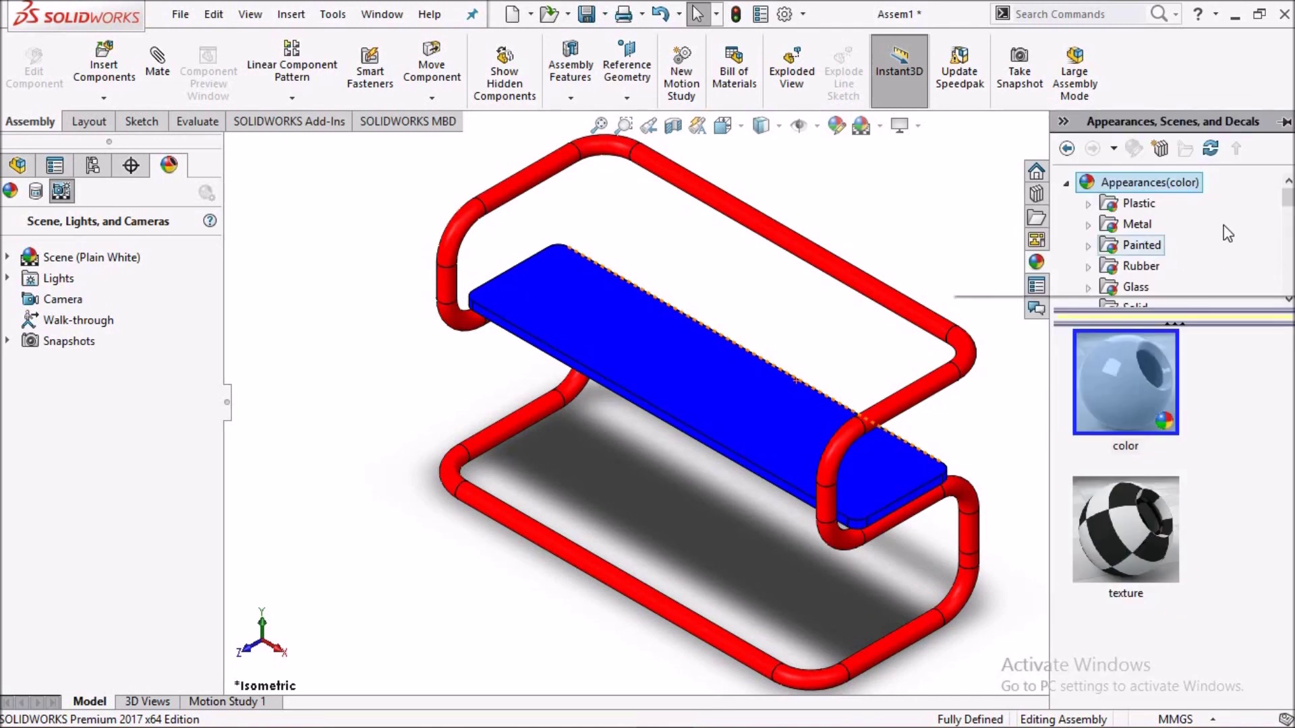
{"action": "scroll", "coordinate": [1288, 197], "scroll_direction": "down", "scroll_amount": 5}
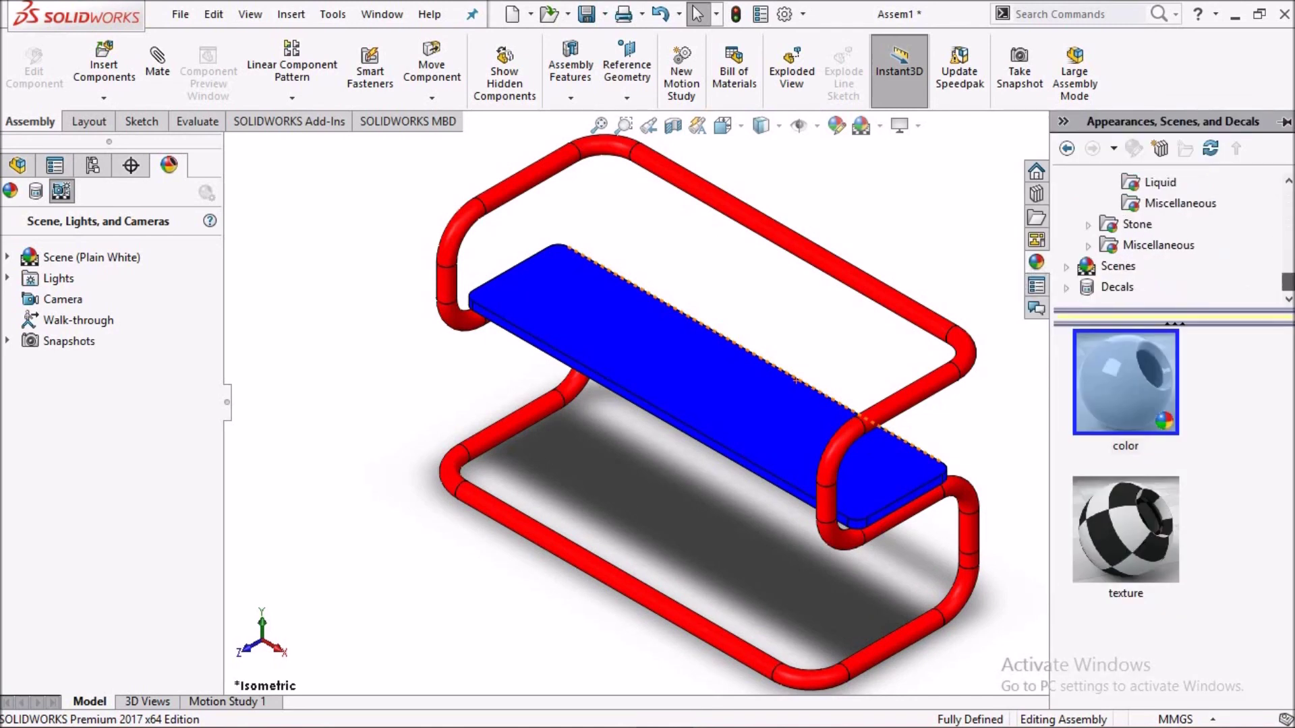
{"action": "left_click", "coordinate": [1066, 267]}
{"action": "left_click", "coordinate": [1147, 246]}
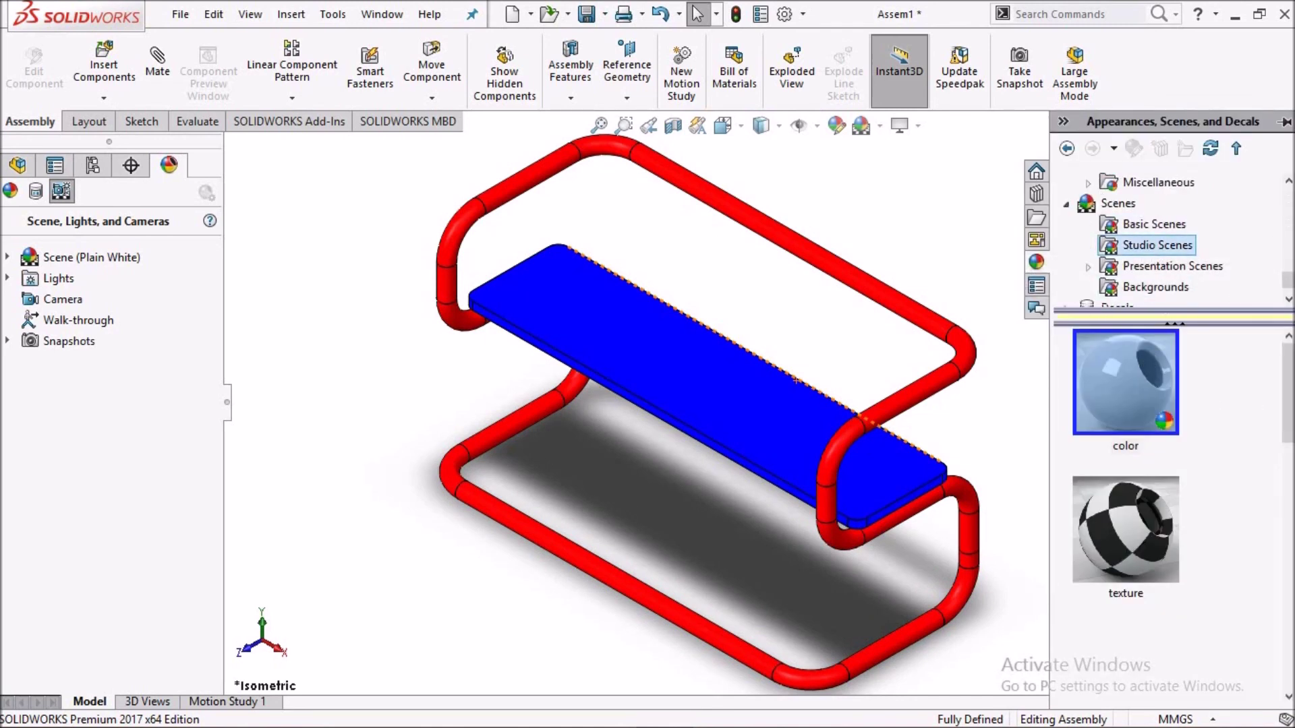
{"action": "scroll", "coordinate": [1133, 644], "scroll_direction": "down", "scroll_amount": 3}
{"action": "scroll", "coordinate": [1133, 644], "scroll_direction": "down", "scroll_amount": 3}
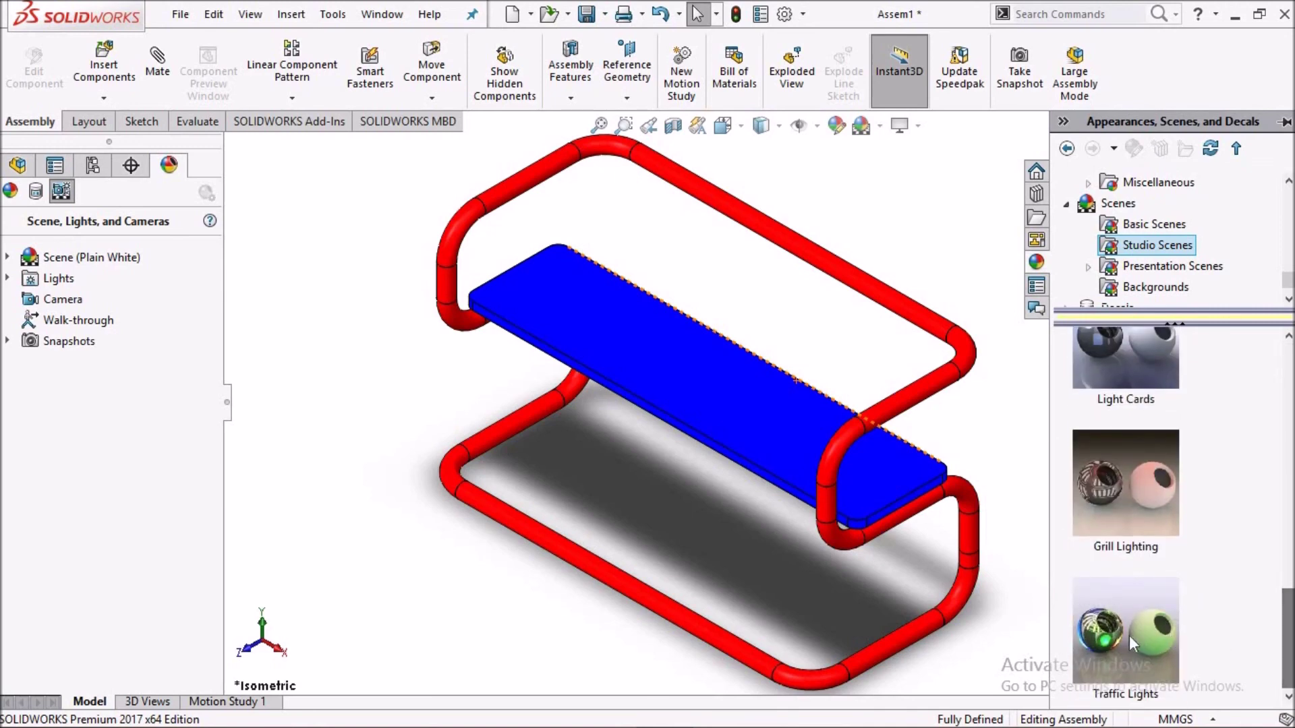
{"action": "left_click_drag", "start_coordinate": [1133, 644], "coordinate": [1017, 436]}
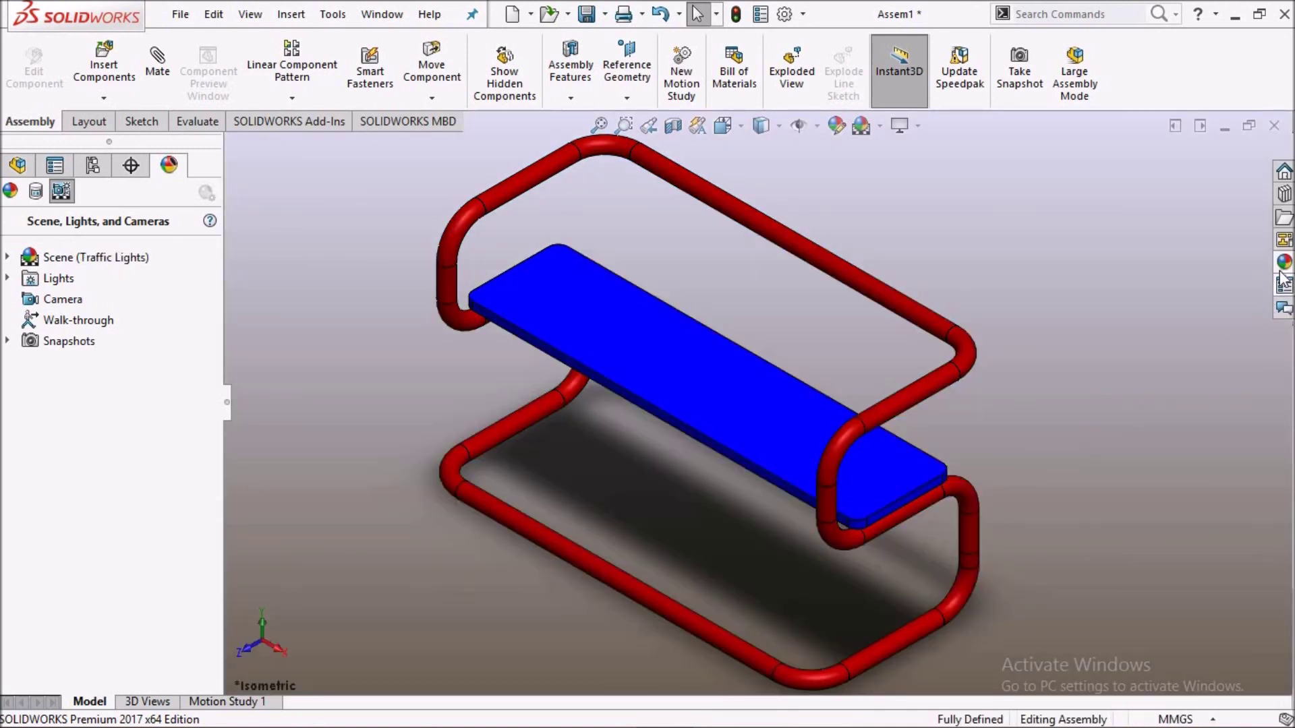
{"action": "left_click_drag", "start_coordinate": [1115, 487], "coordinate": [1043, 397]}
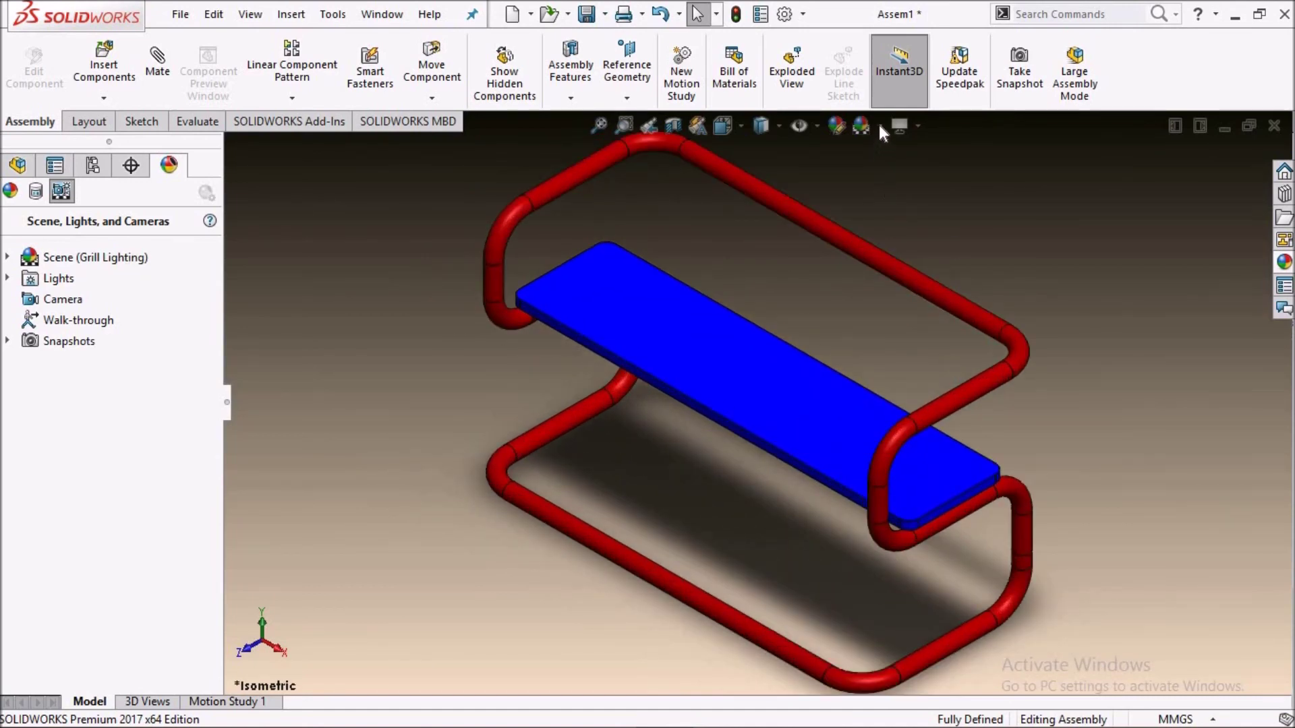
{"action": "left_click", "coordinate": [879, 125]}
{"action": "left_click", "coordinate": [915, 175]}
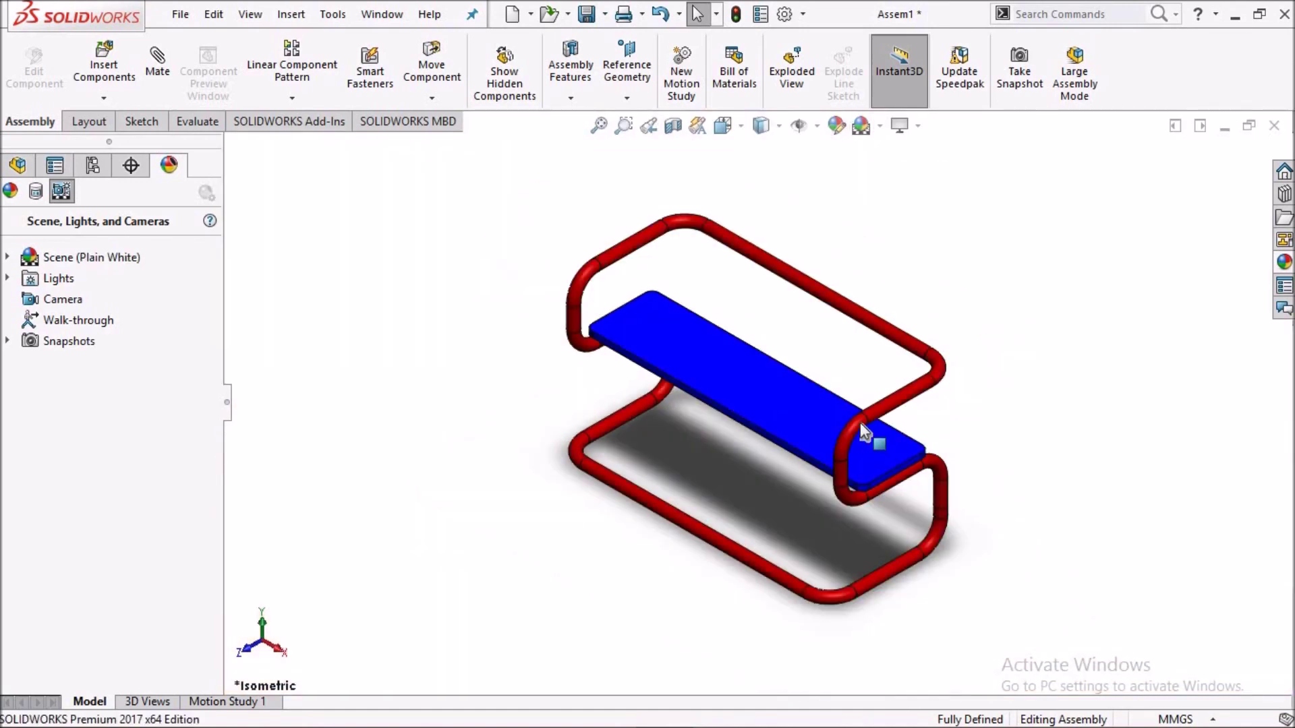